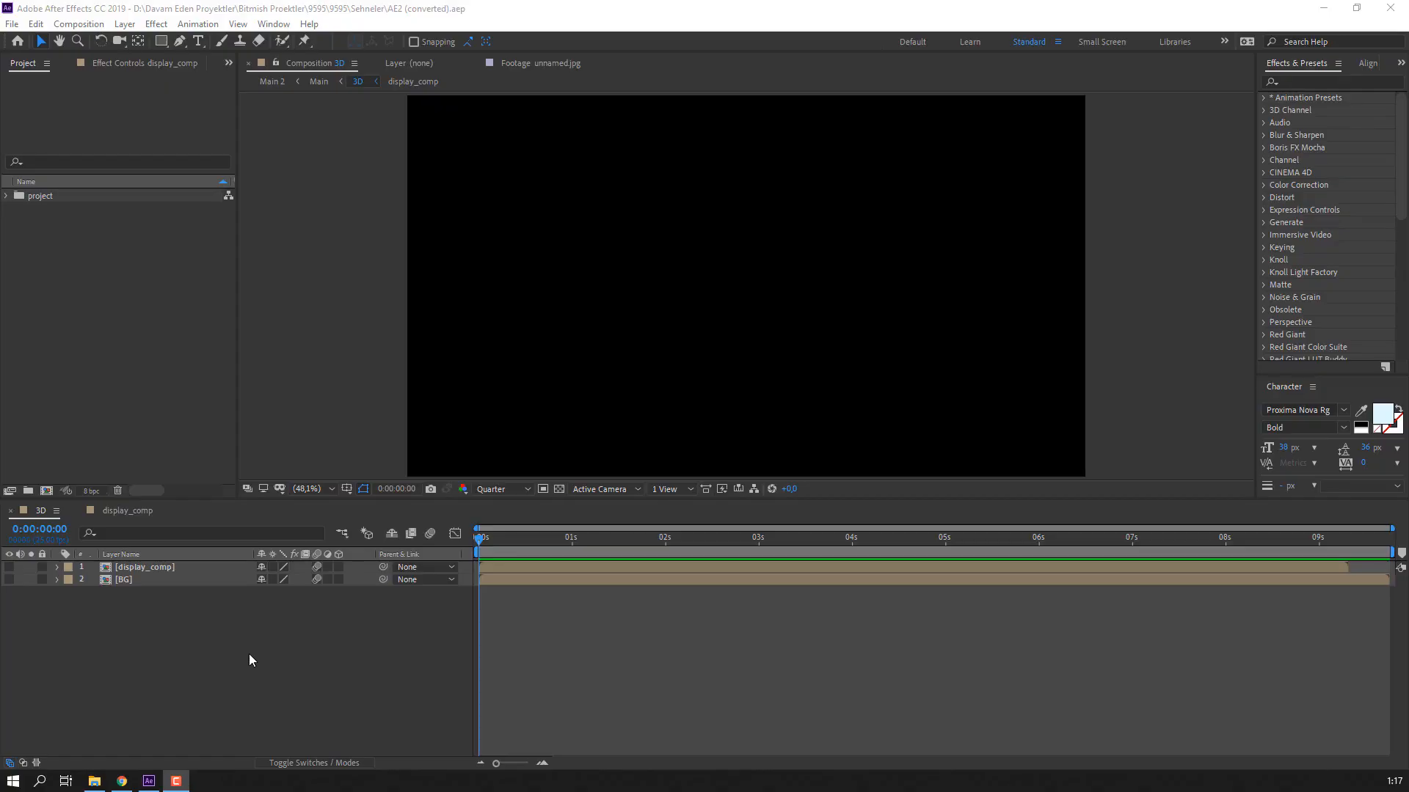
Step: Create a comp-size solid layer named Element 3D in the 3D composition
right_click(274, 659)
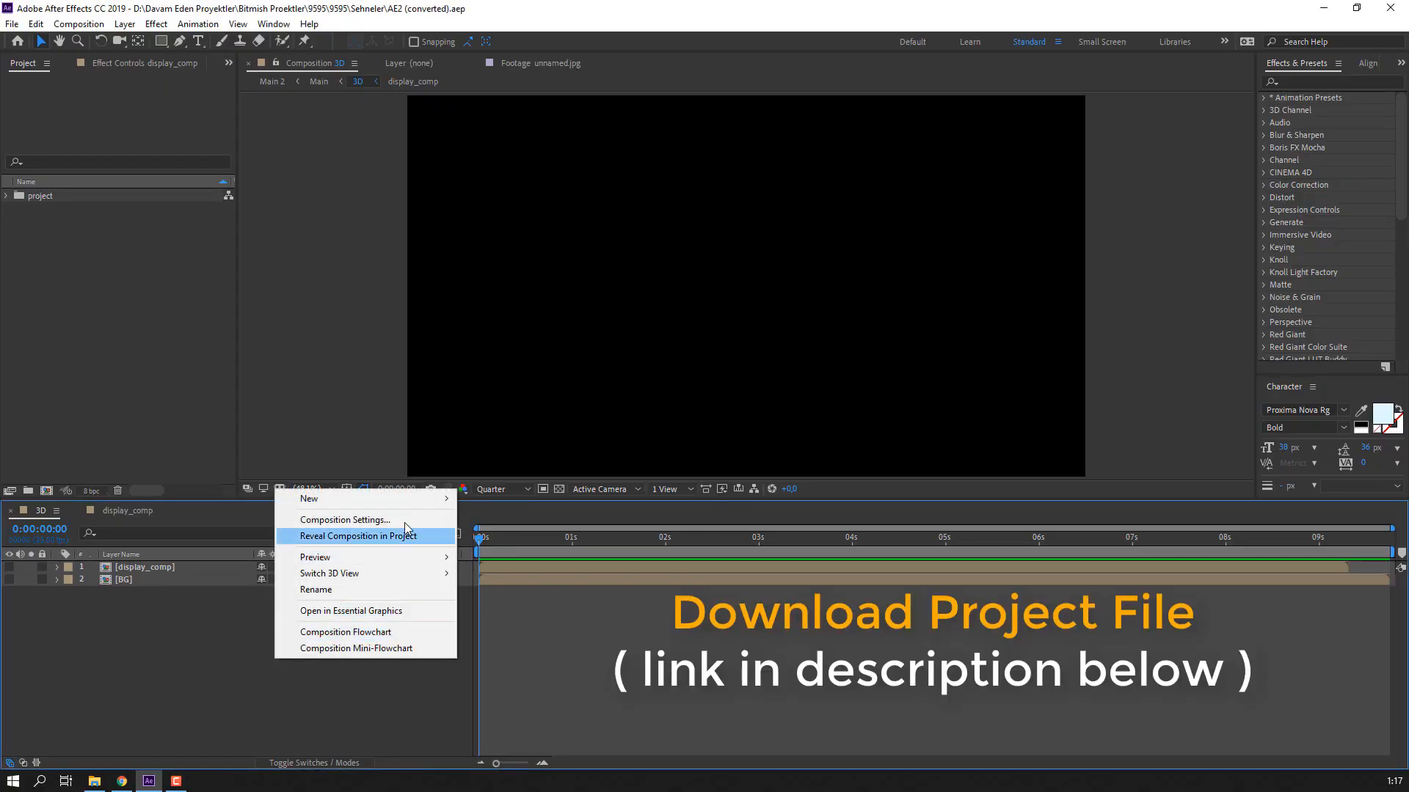
mouse_move(418, 504)
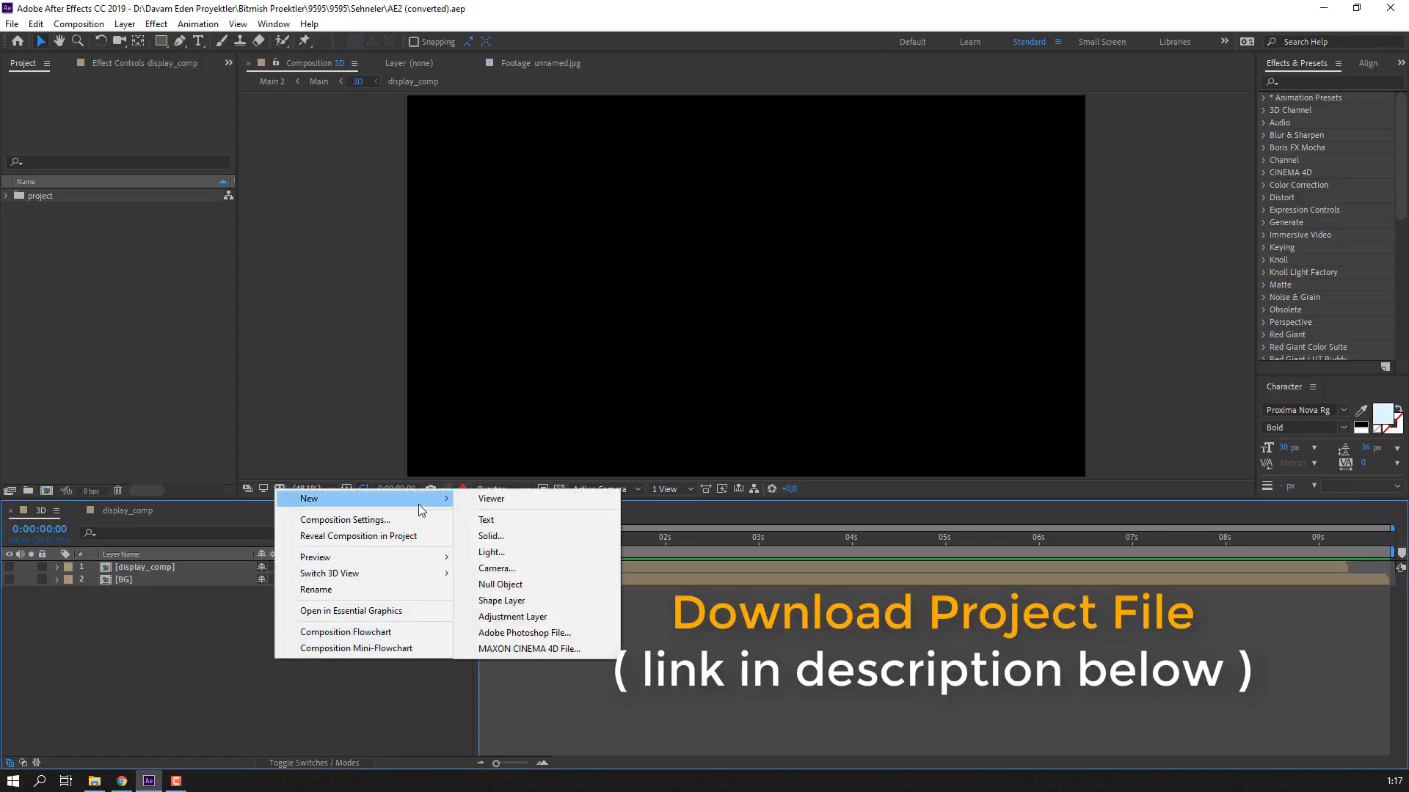
left_click(559, 536)
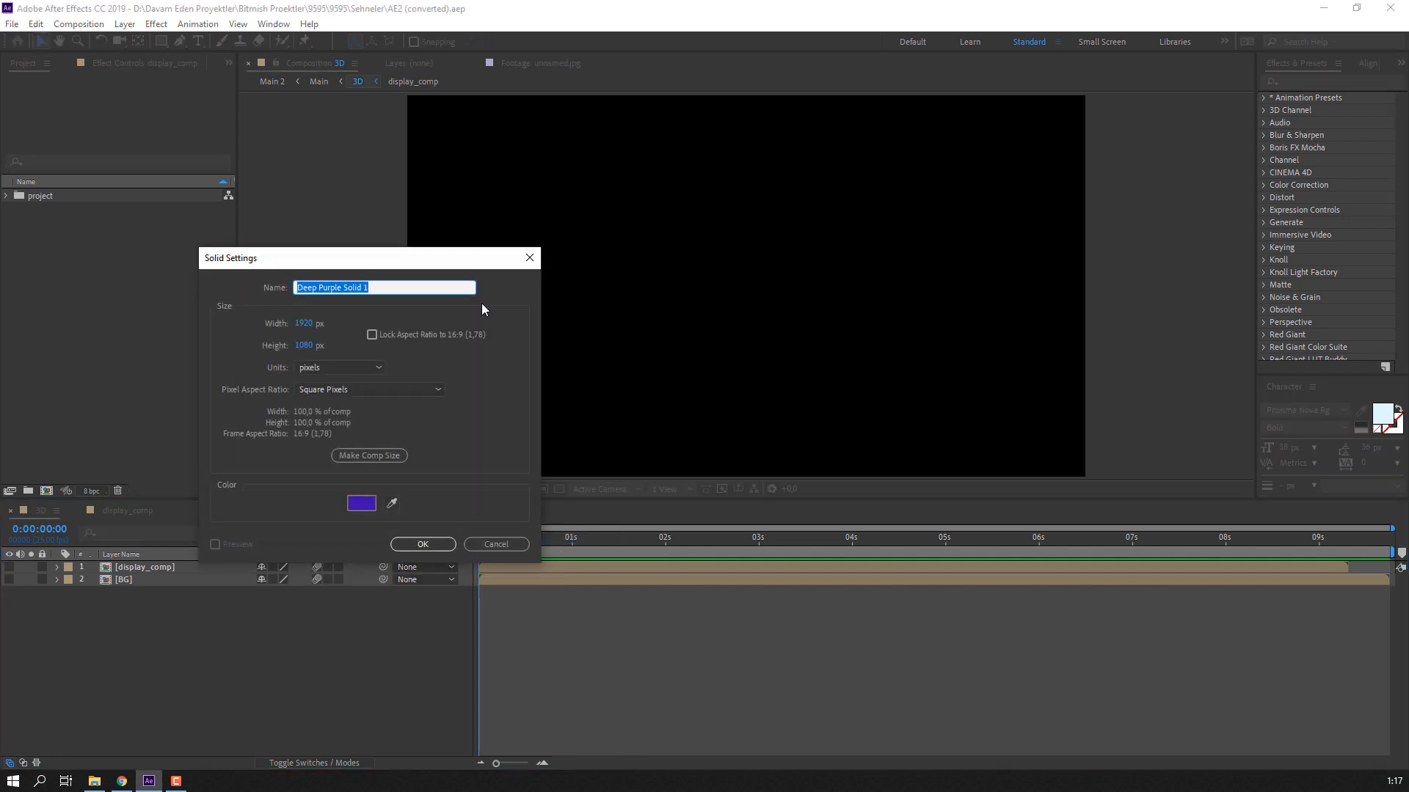
type("Element 3D")
left_click(424, 545)
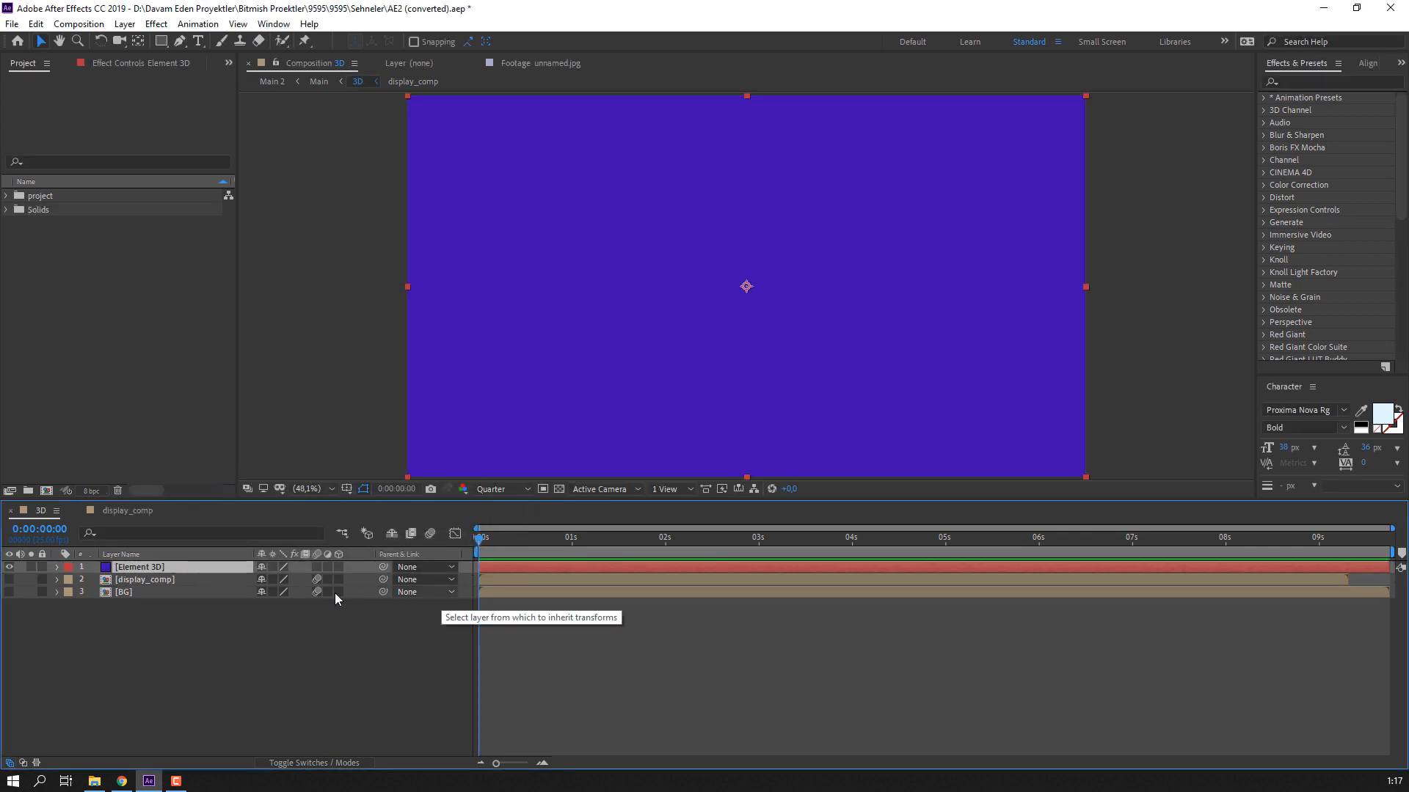
Step: Preview the chat animation inside display_comp from the start and return to the 3D composition
left_click(151, 580)
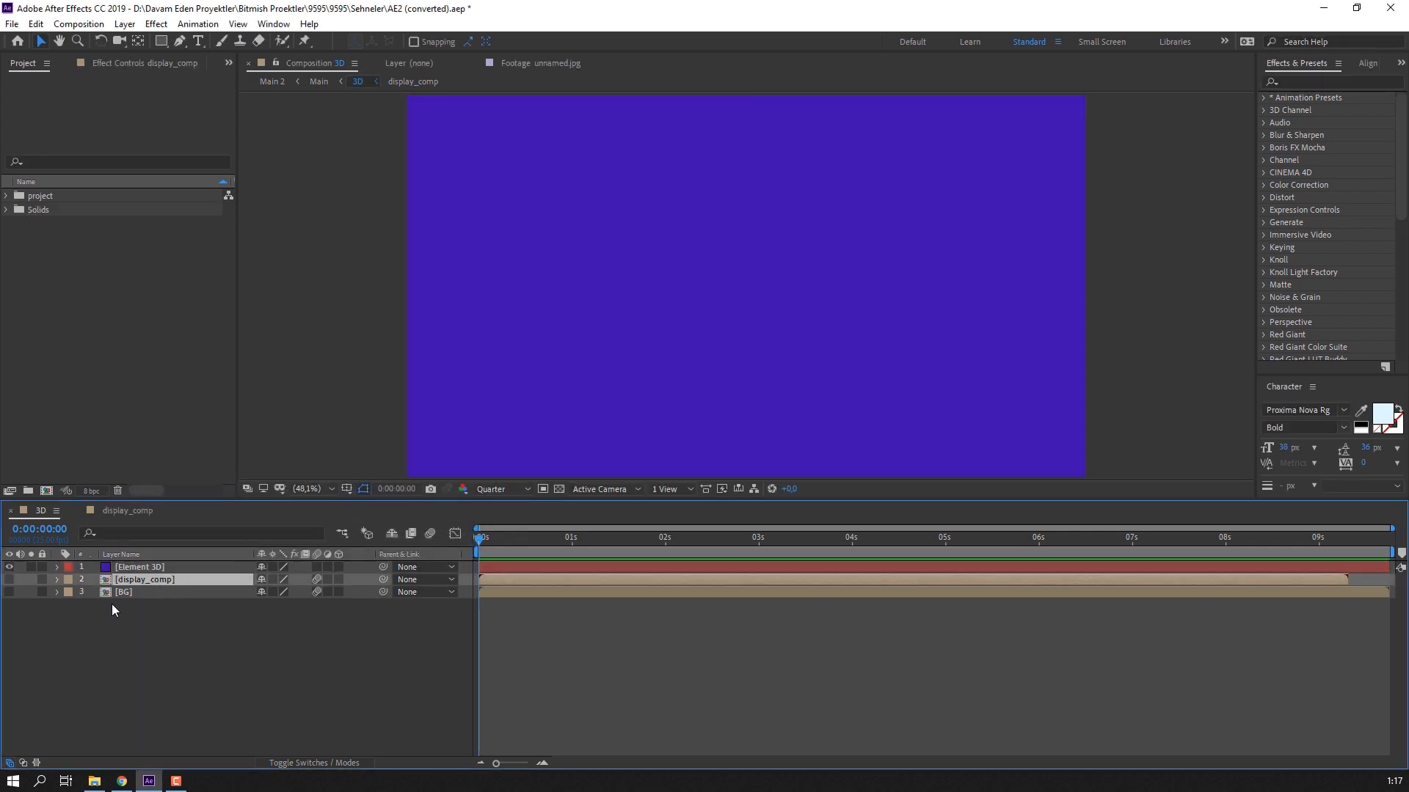
left_click(112, 604)
double_click(136, 582)
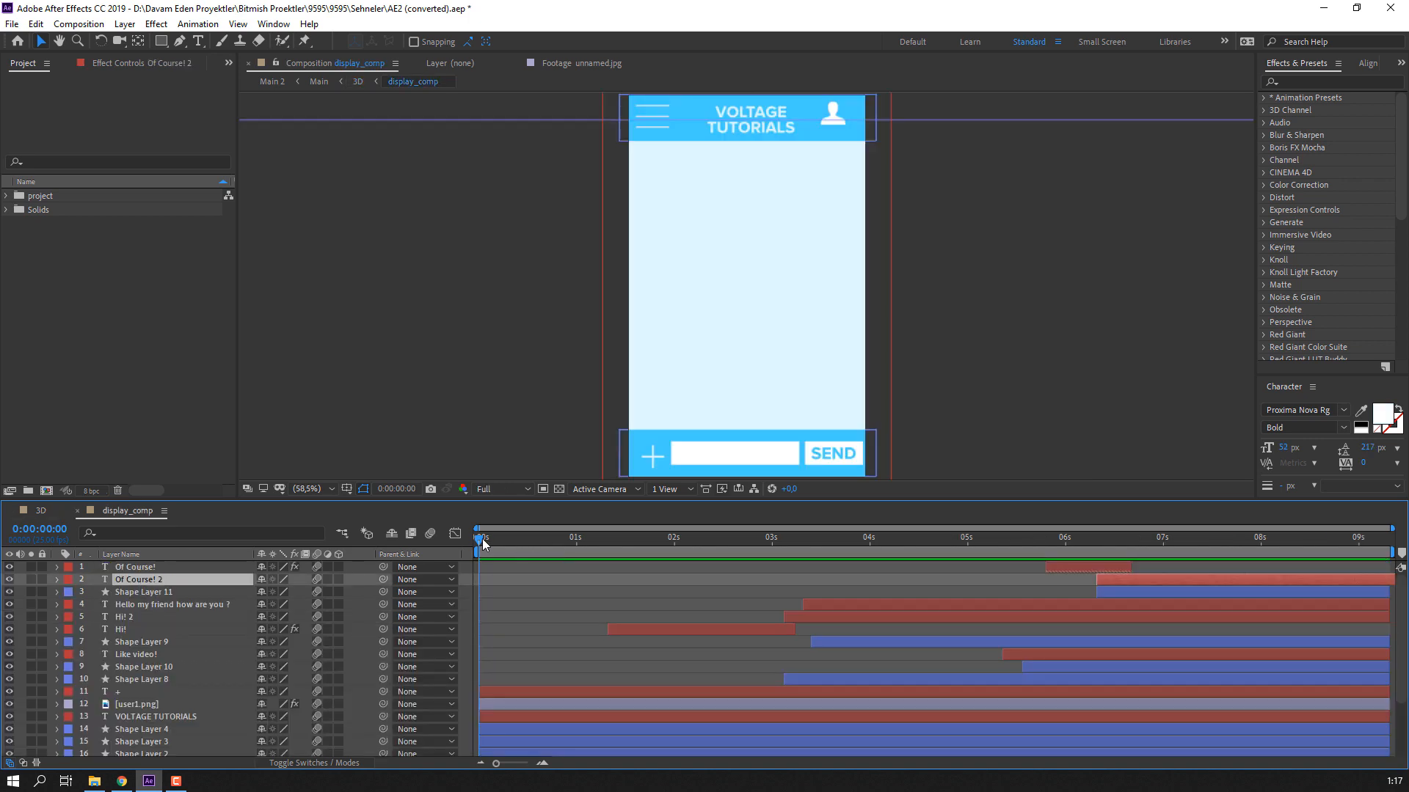
mouse_move(482, 538)
left_mouse_down()
mouse_move(600, 537)
mouse_move(477, 539)
left_mouse_up()
key("space")
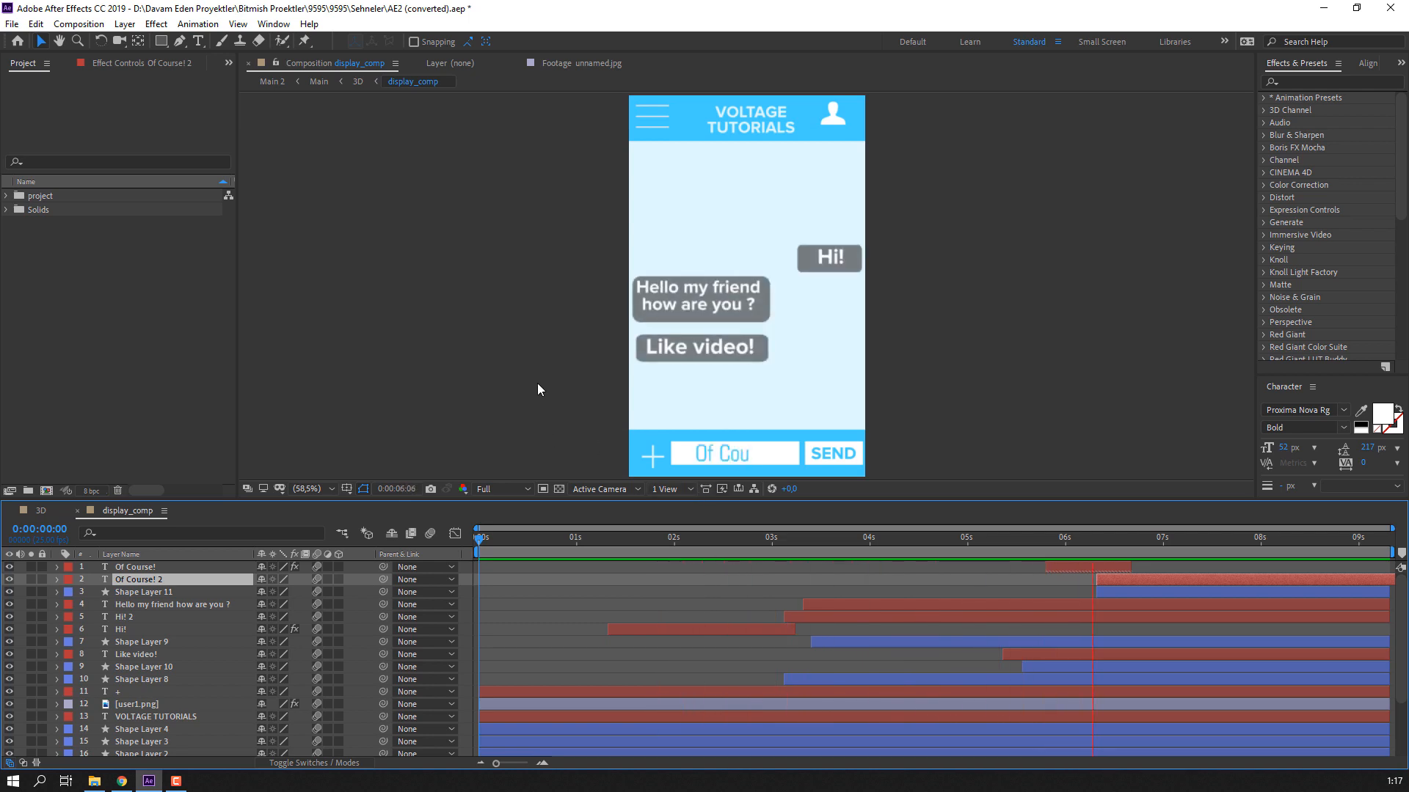
key("space")
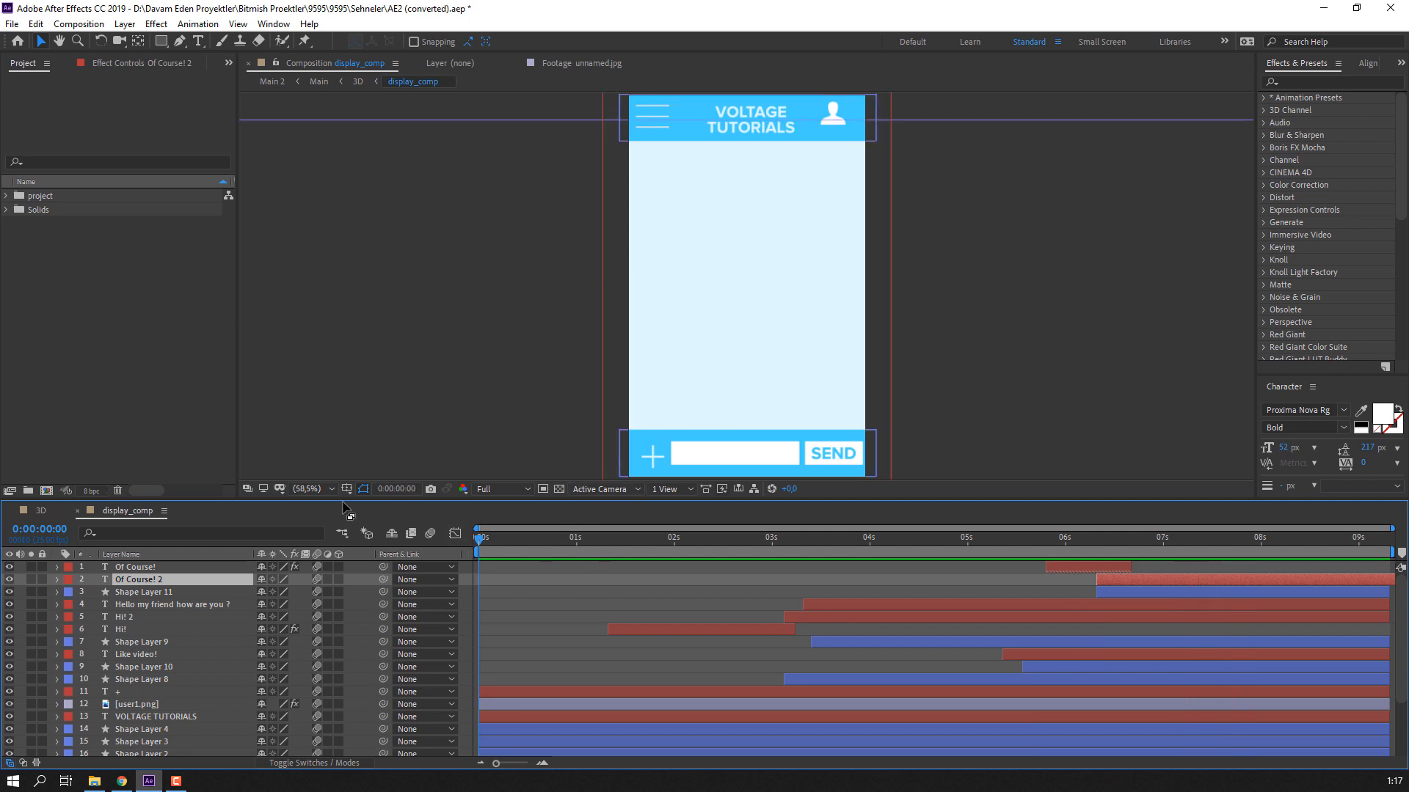
left_click(59, 508)
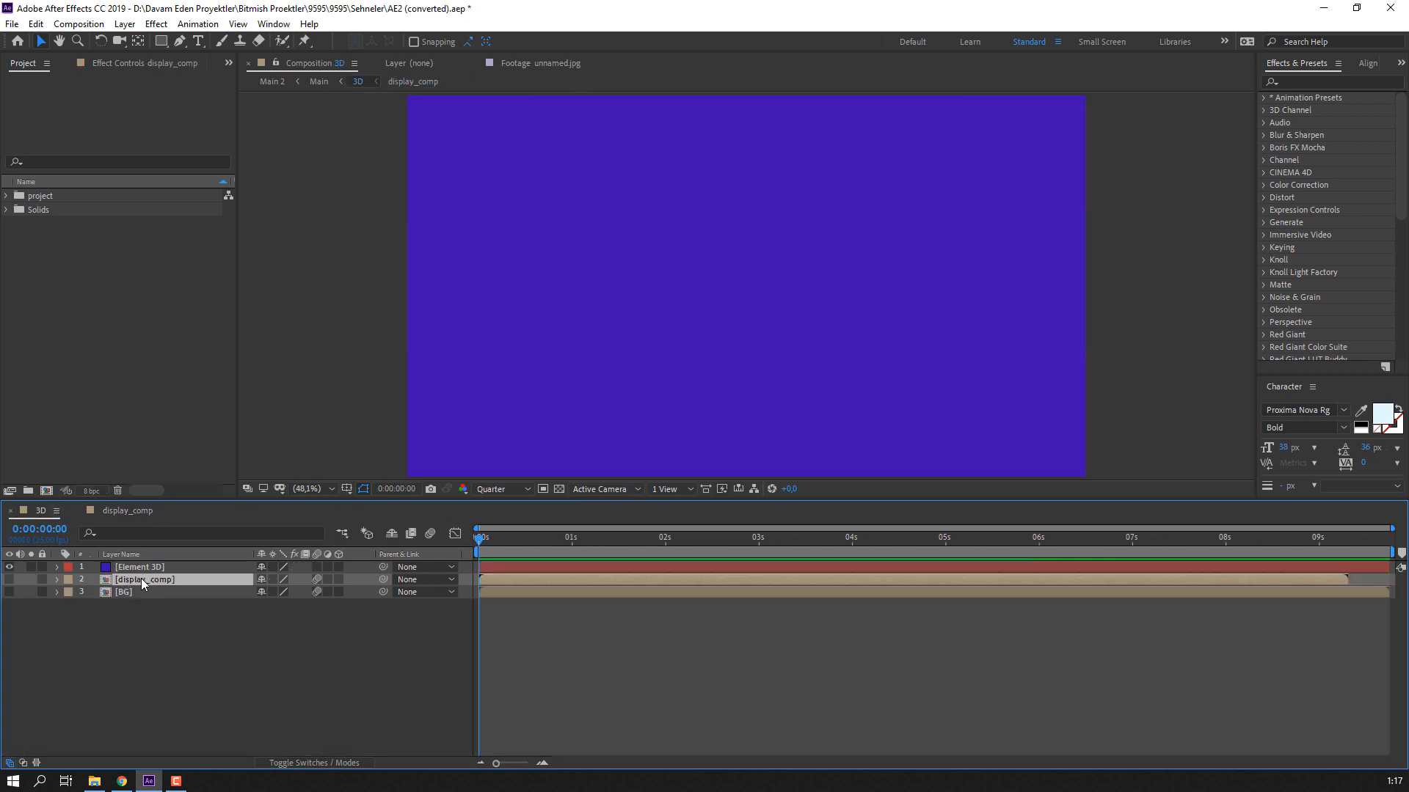
Step: Open the BG composition and set the bg.psd layer's scale to 200%
double_click(124, 593)
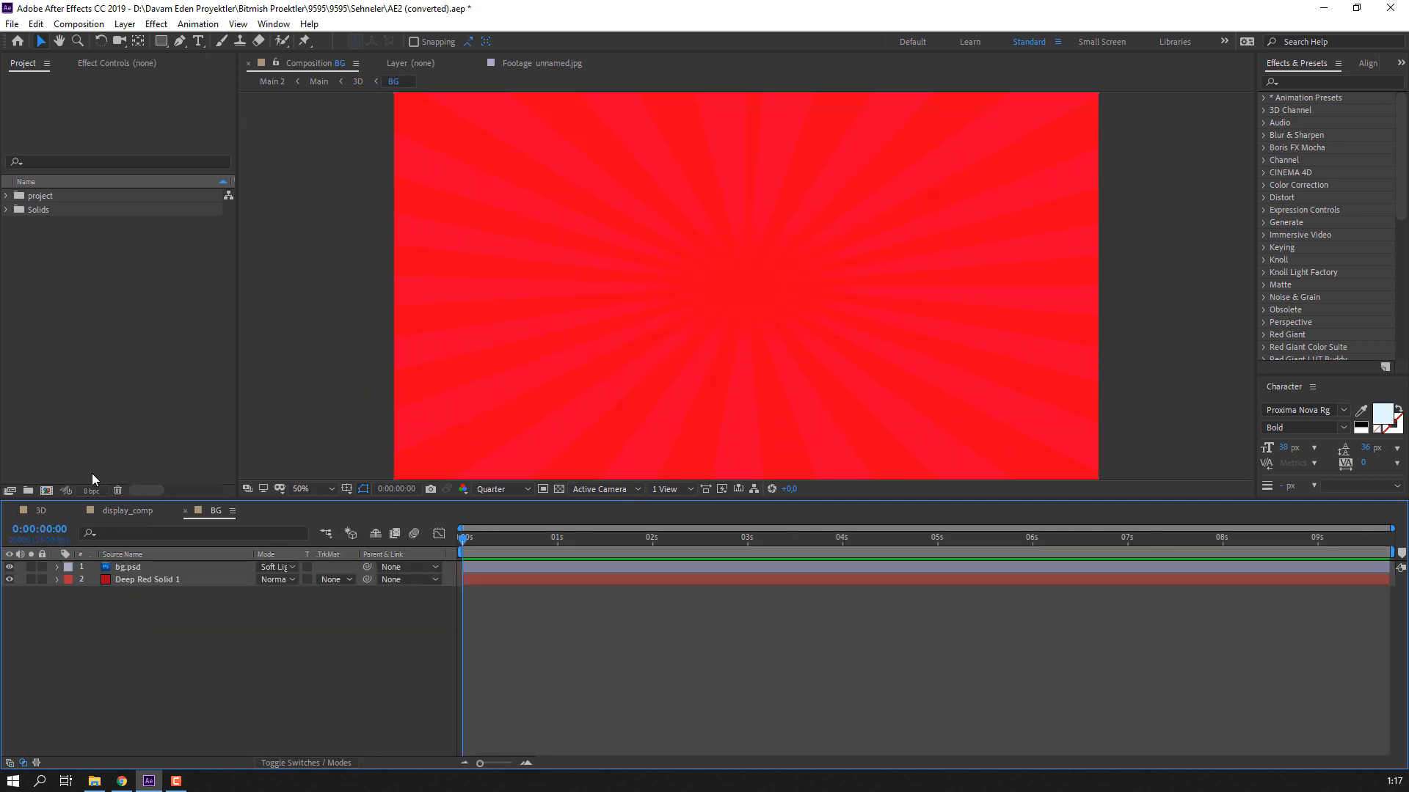
left_click(189, 571)
key("s")
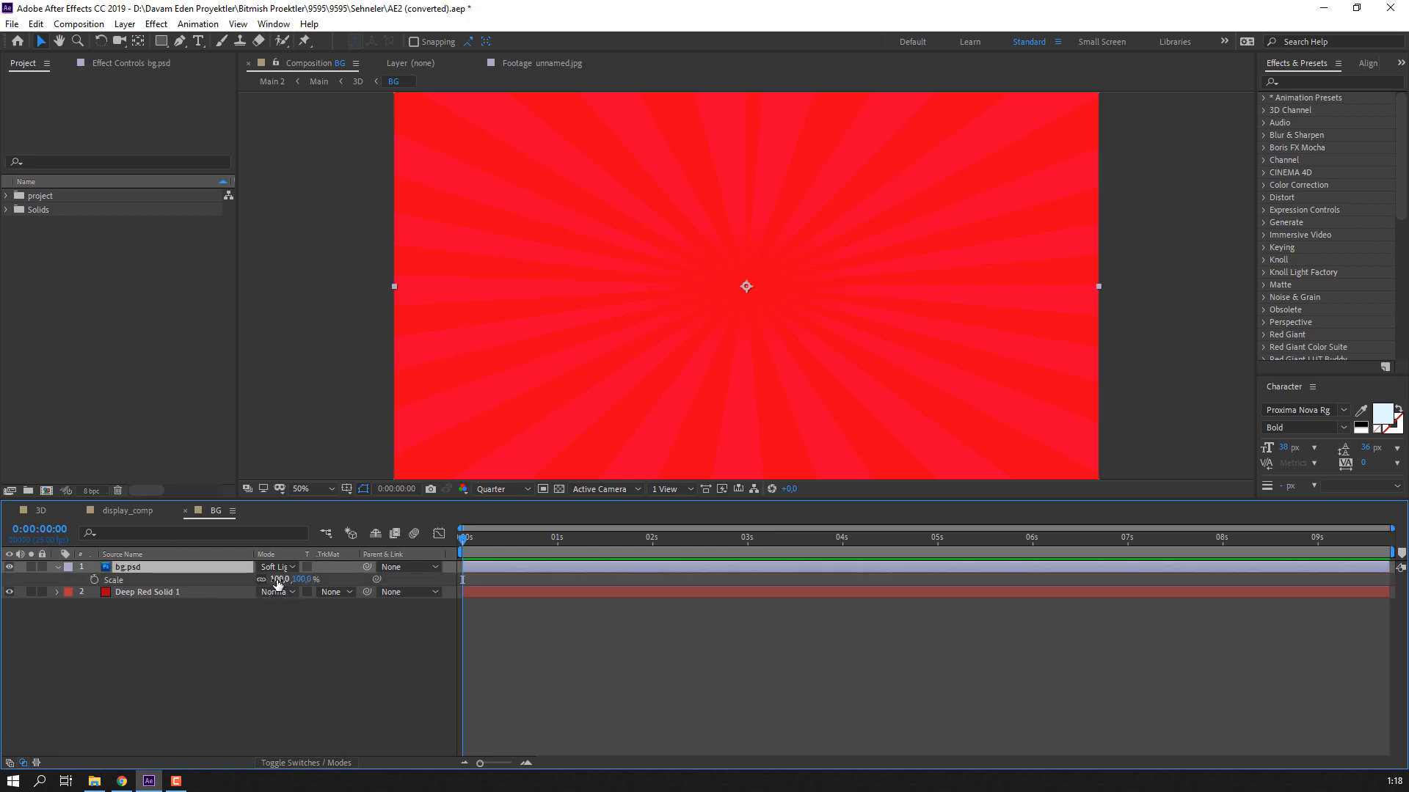
left_click(278, 580)
key("Return")
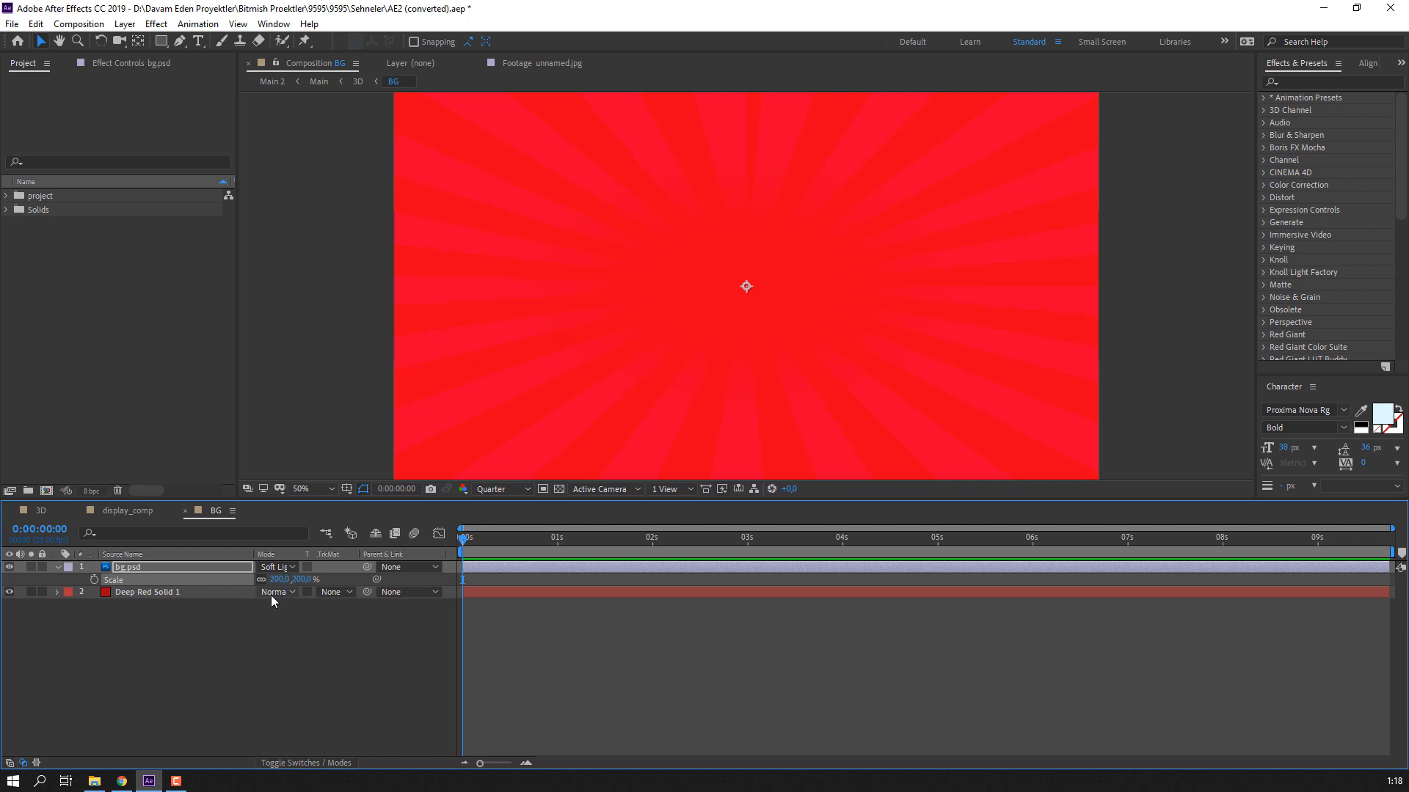
Step: Keyframe the bg.psd layer's rotation from 0 at the start to one full revolution at 0:00:09:18 and preview it
key("r")
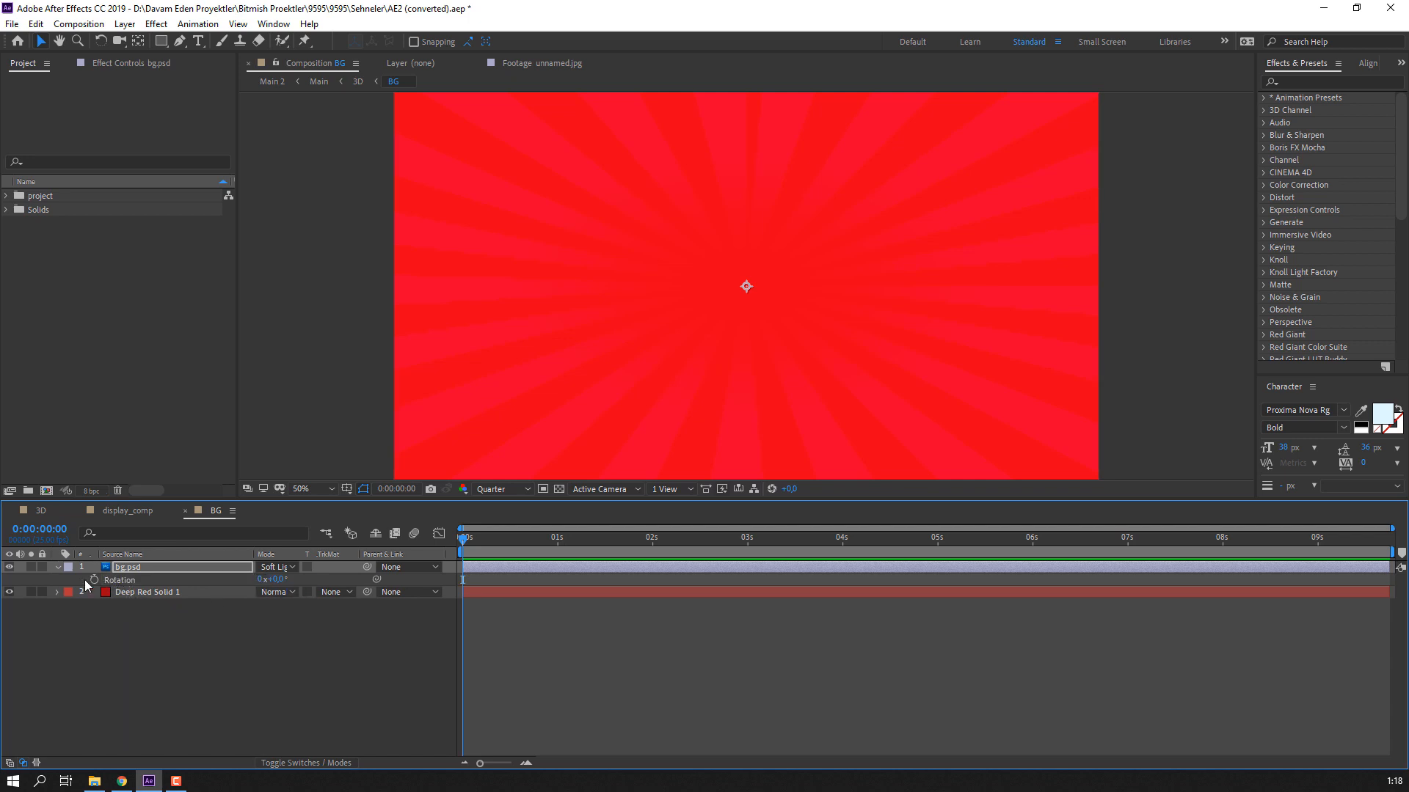
left_click(92, 579)
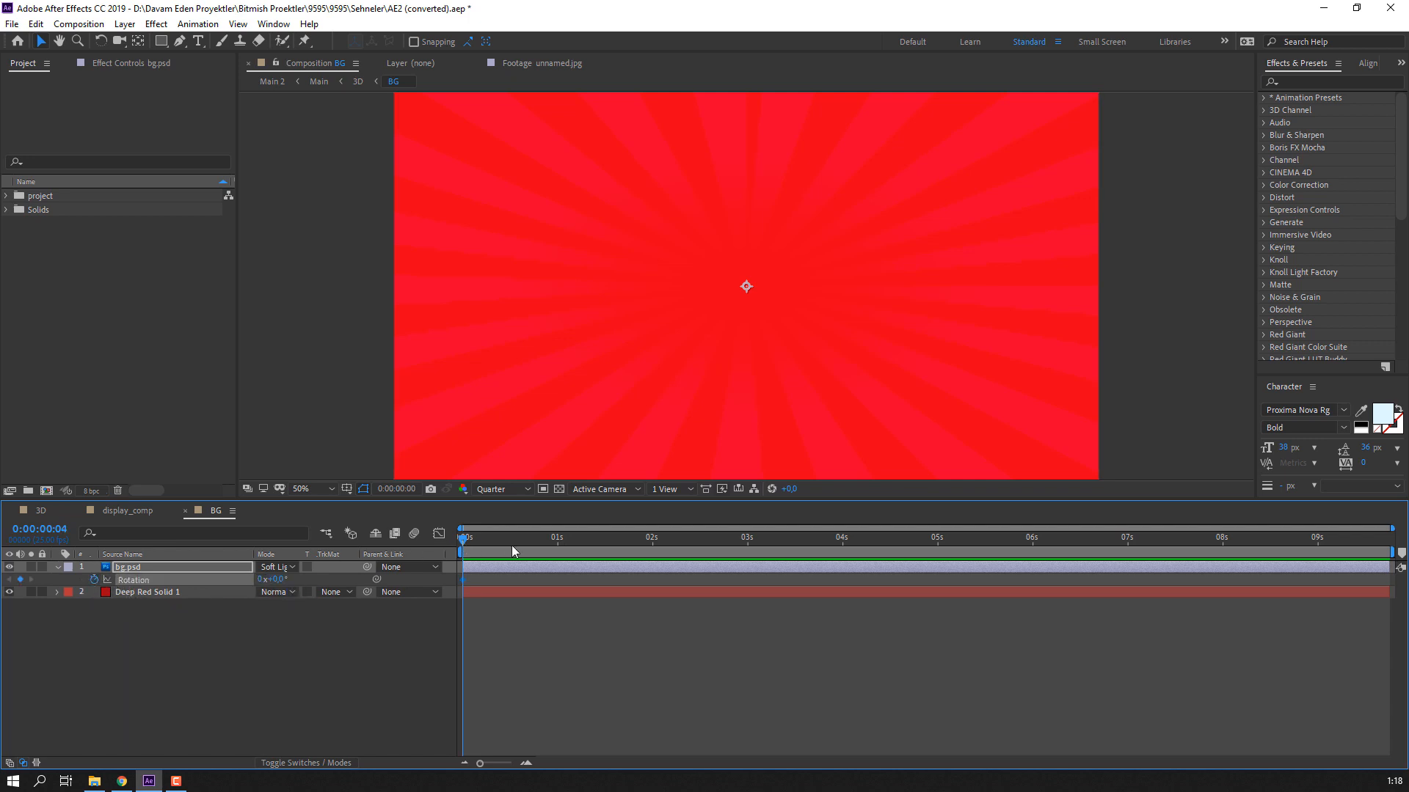
left_click_drag(512, 545, 1385, 544)
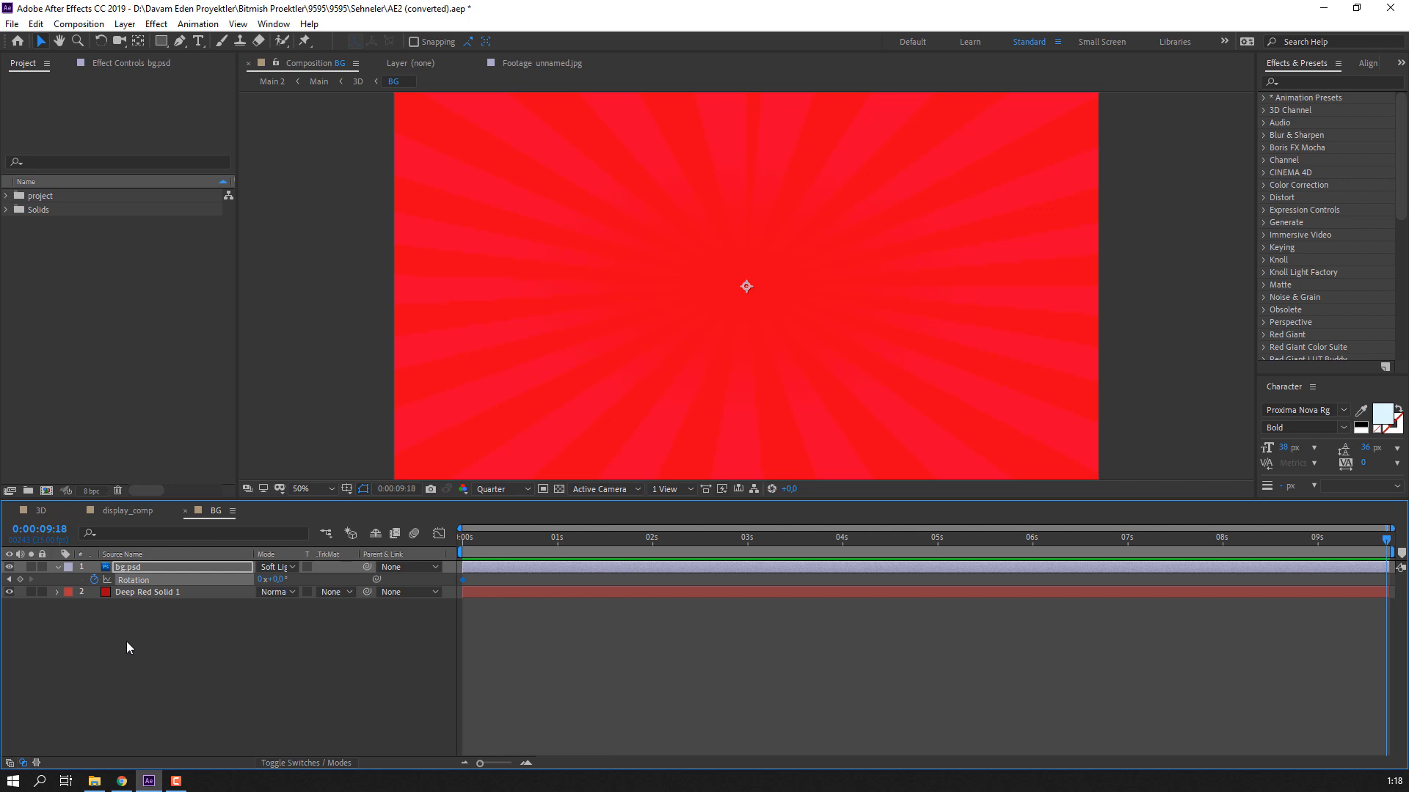
left_click(259, 581)
type("1")
key("Return")
key("space")
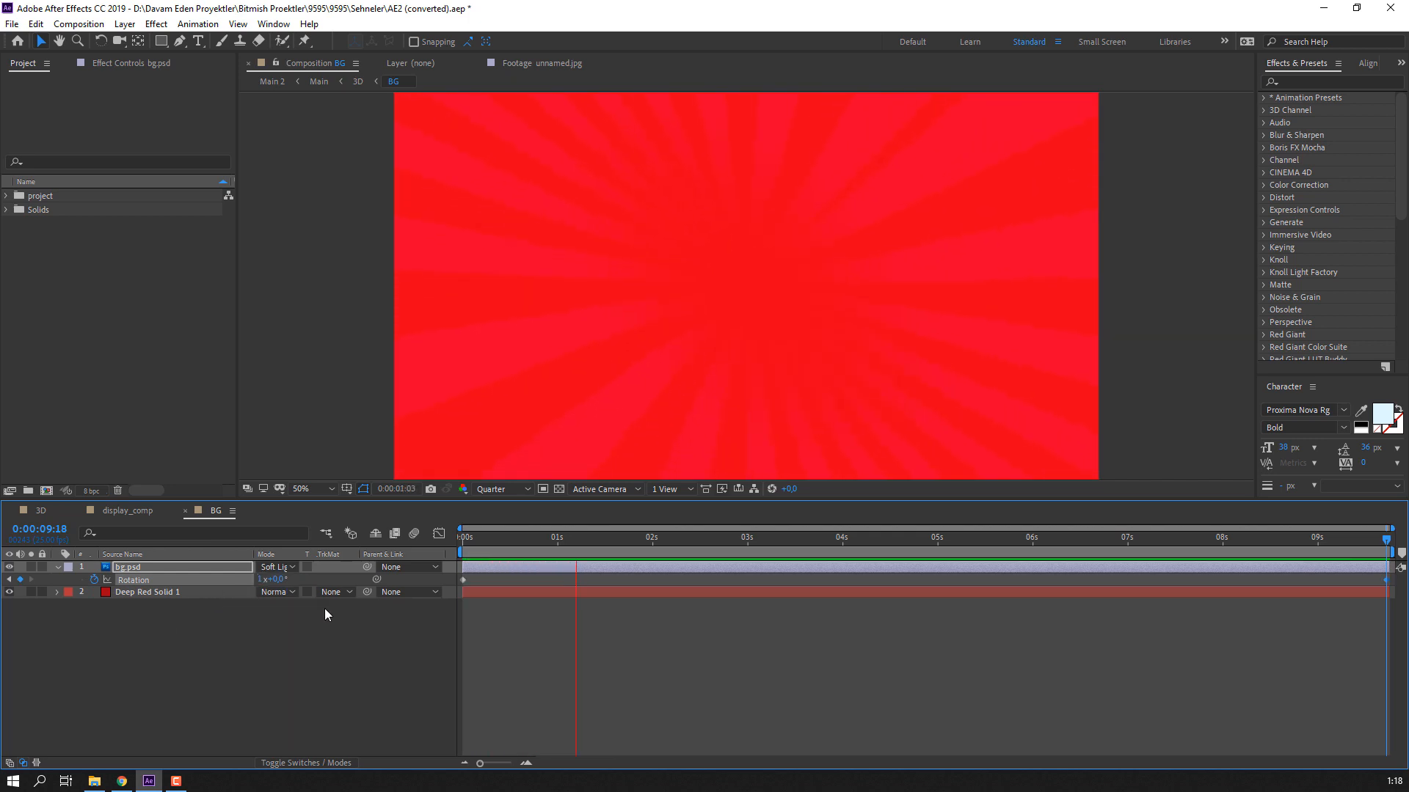
key("space")
Step: Close the BG and display_comp timelines and make the BG layer visible in the 3D composition
left_click(58, 568)
left_click(184, 512)
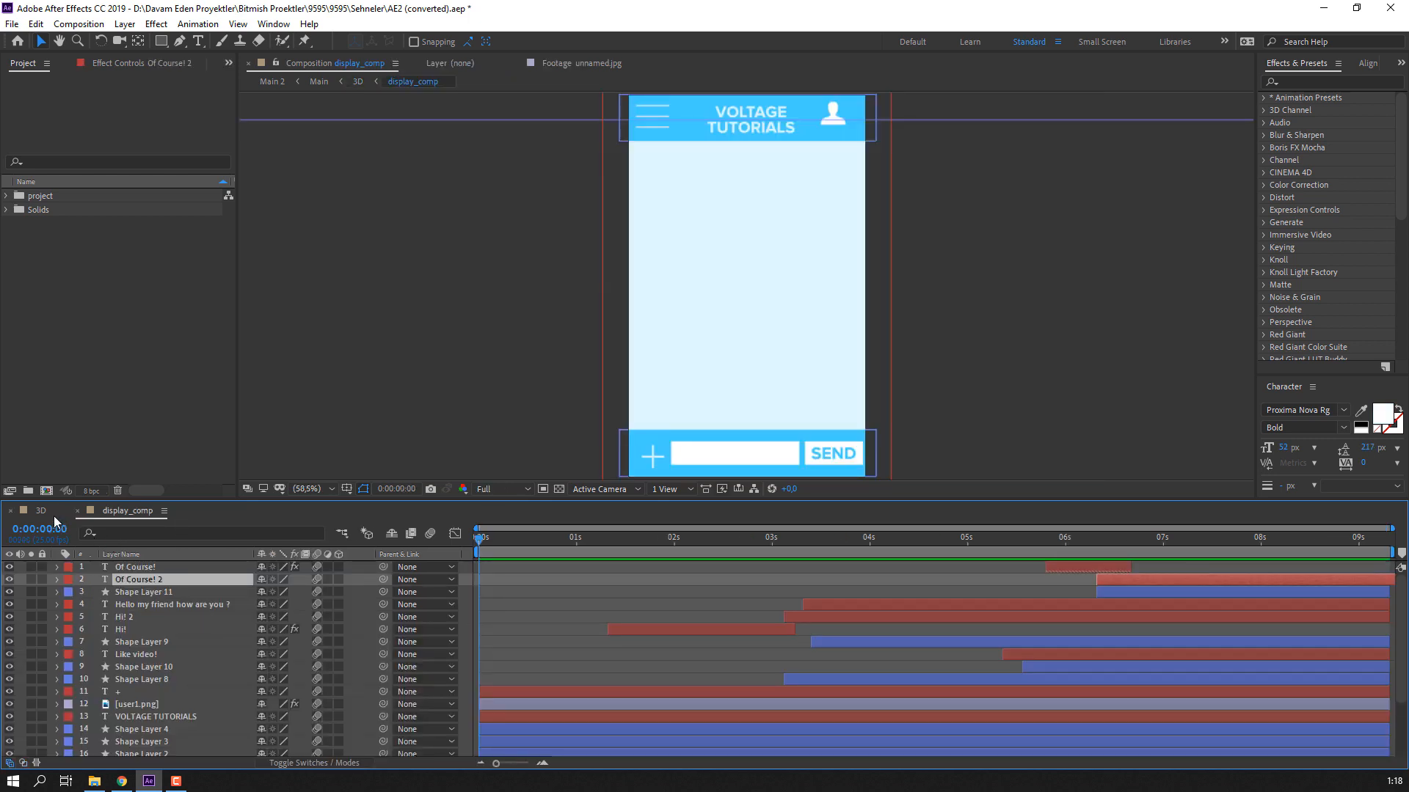
left_click(79, 512)
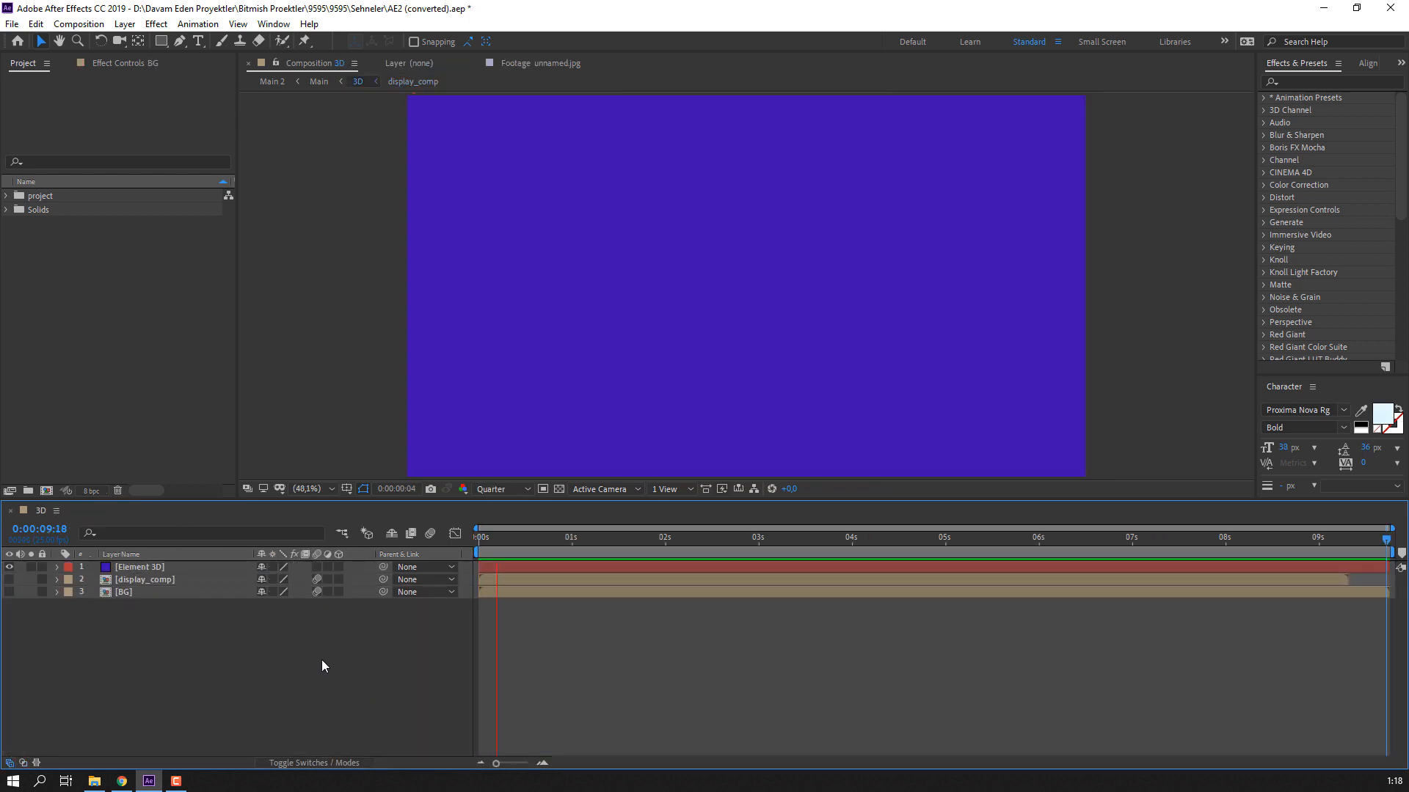
left_click(10, 592)
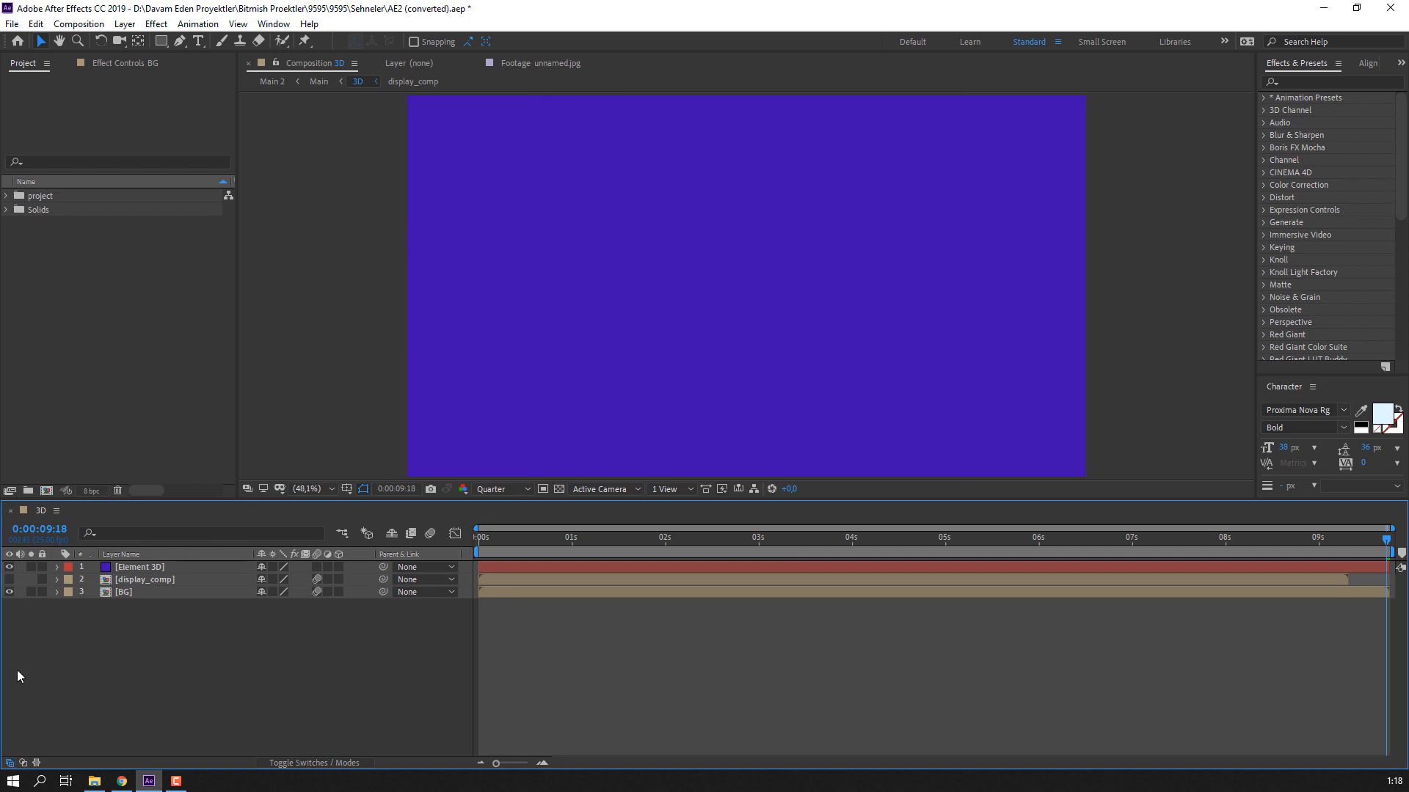
Step: Apply the Video Copilot Element effect to the Element 3D solid and open its Scene Setup
left_click(163, 567)
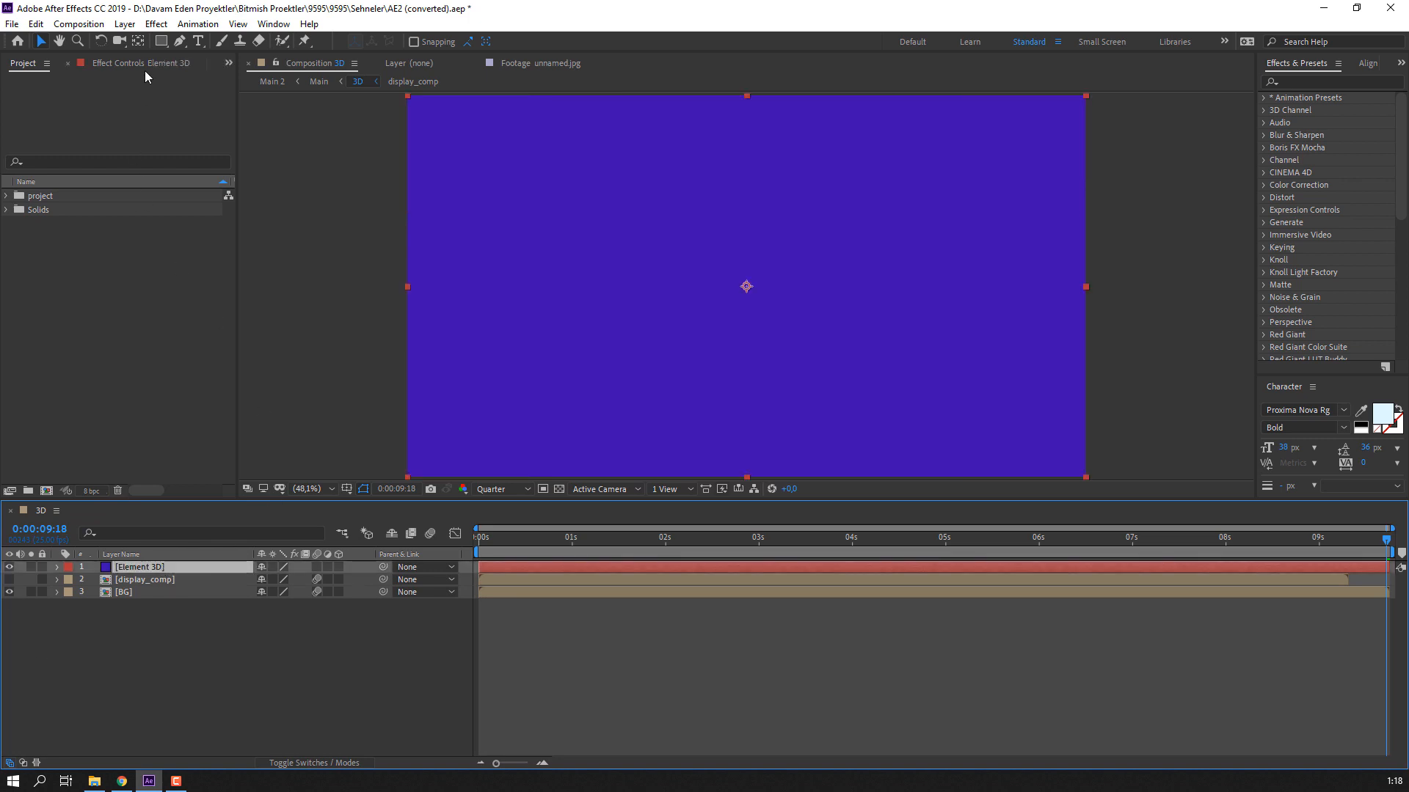
left_click(157, 24)
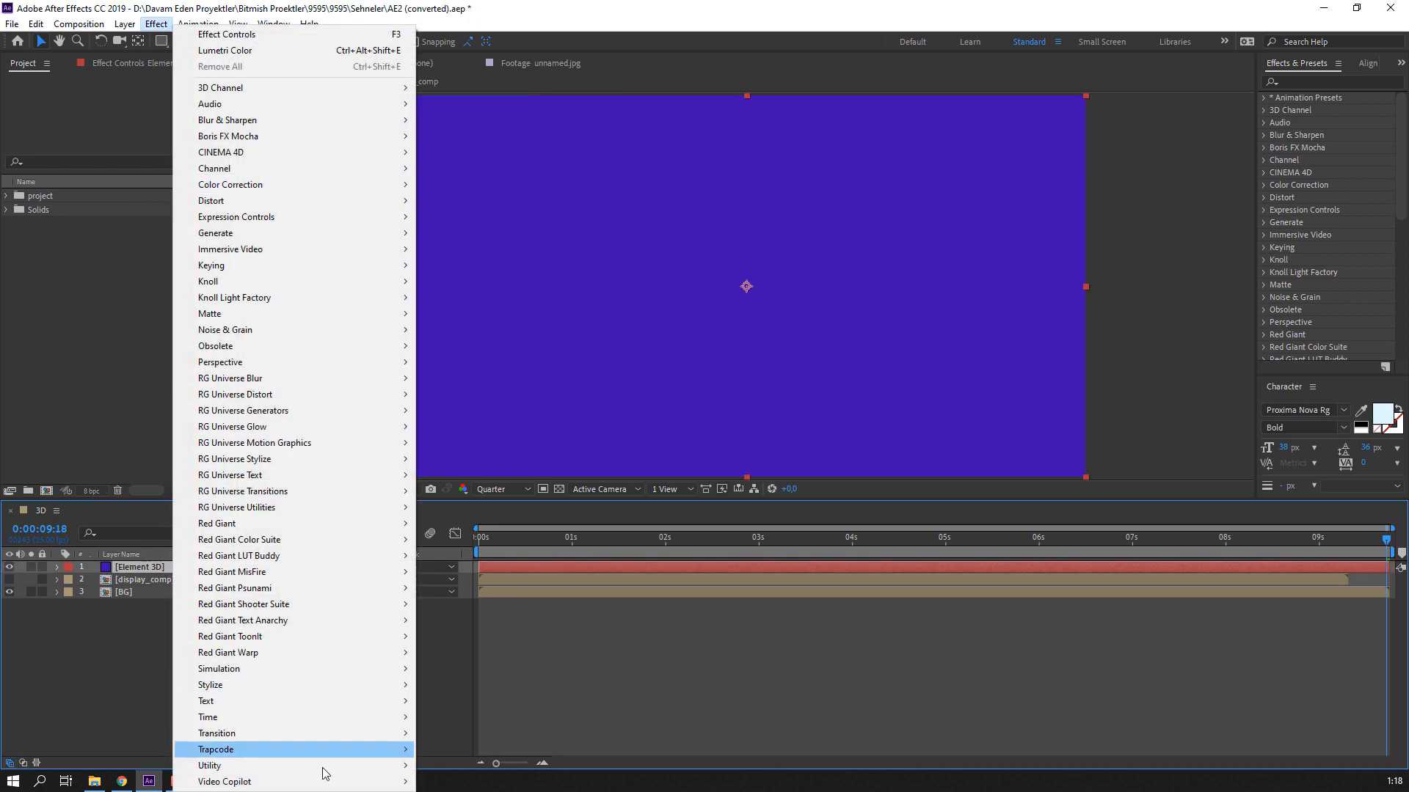
mouse_move(321, 784)
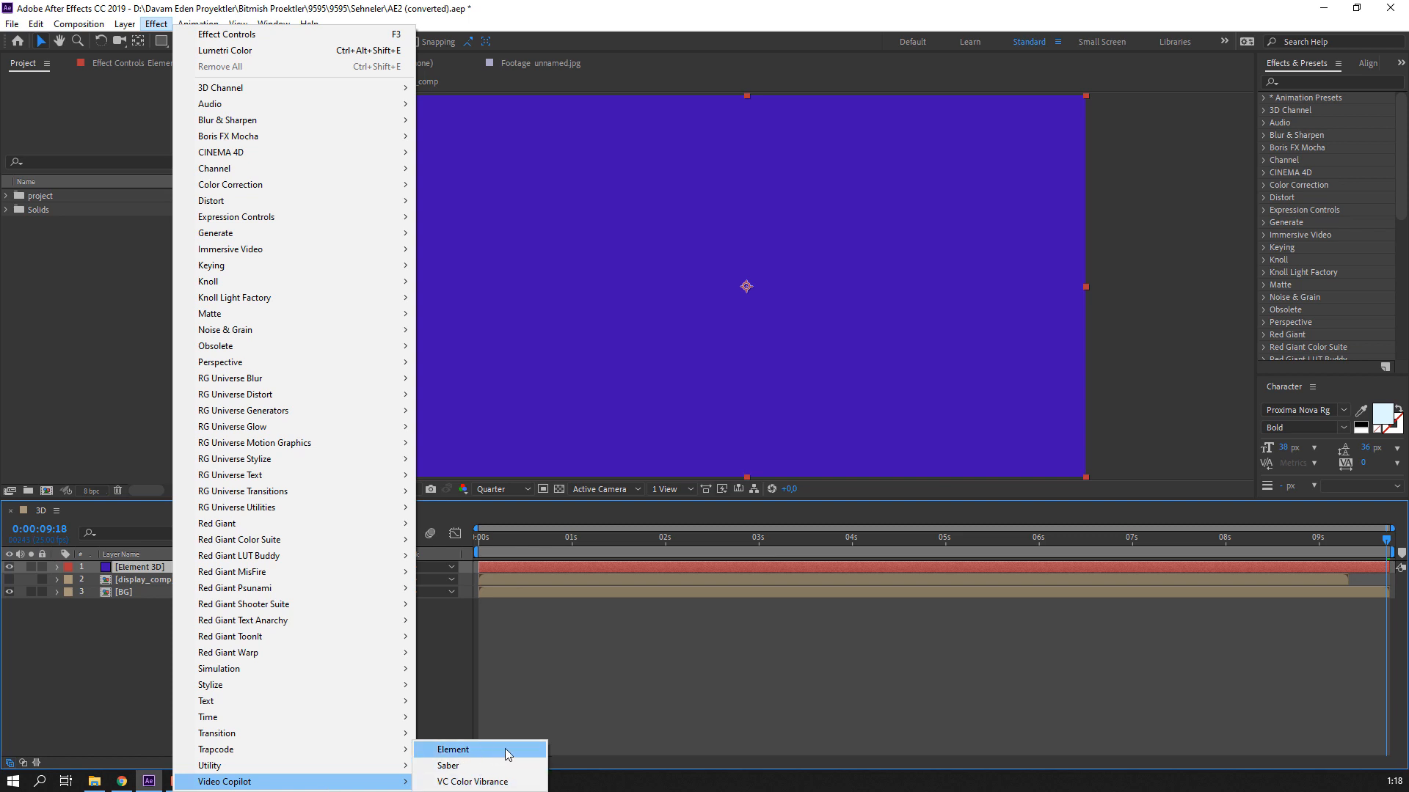
left_click(527, 748)
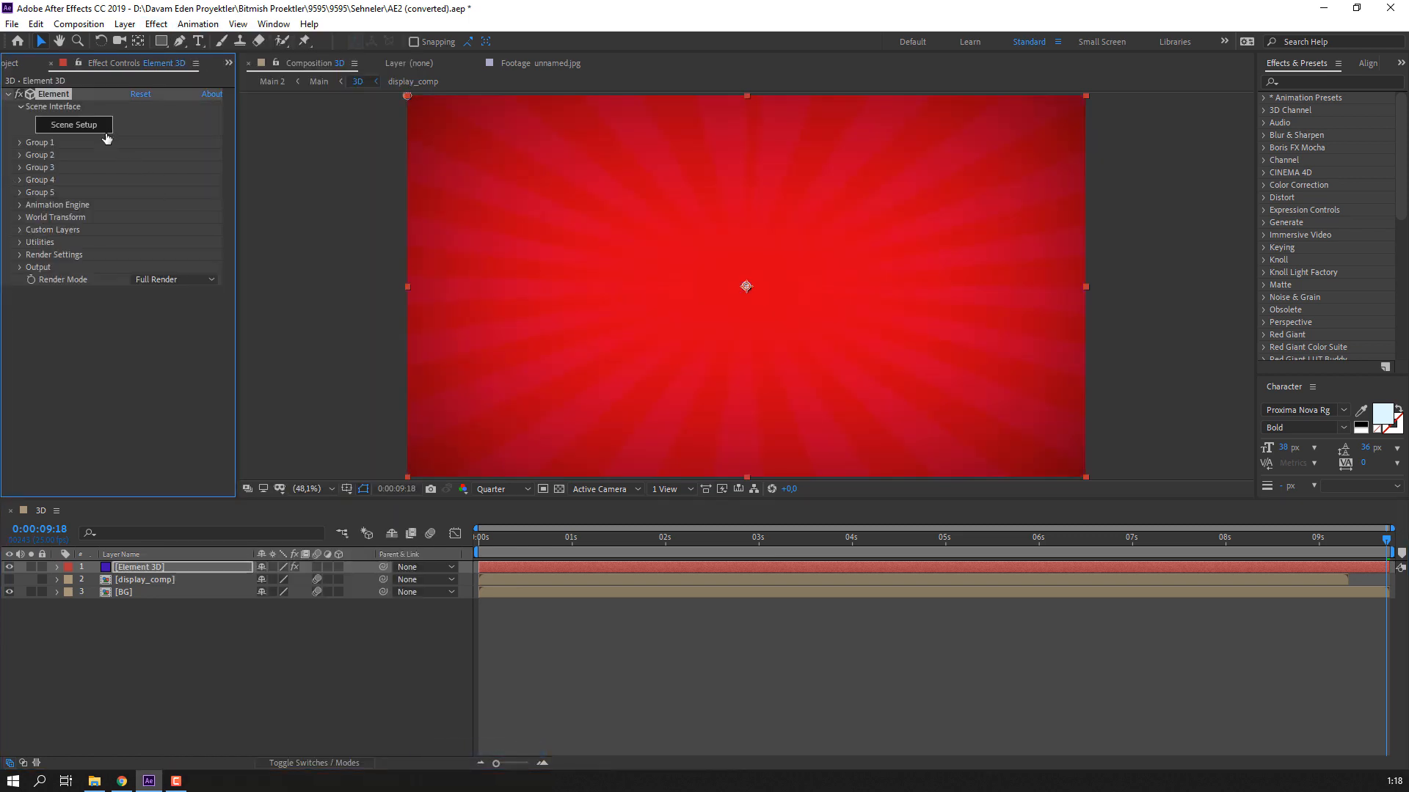
left_click(105, 132)
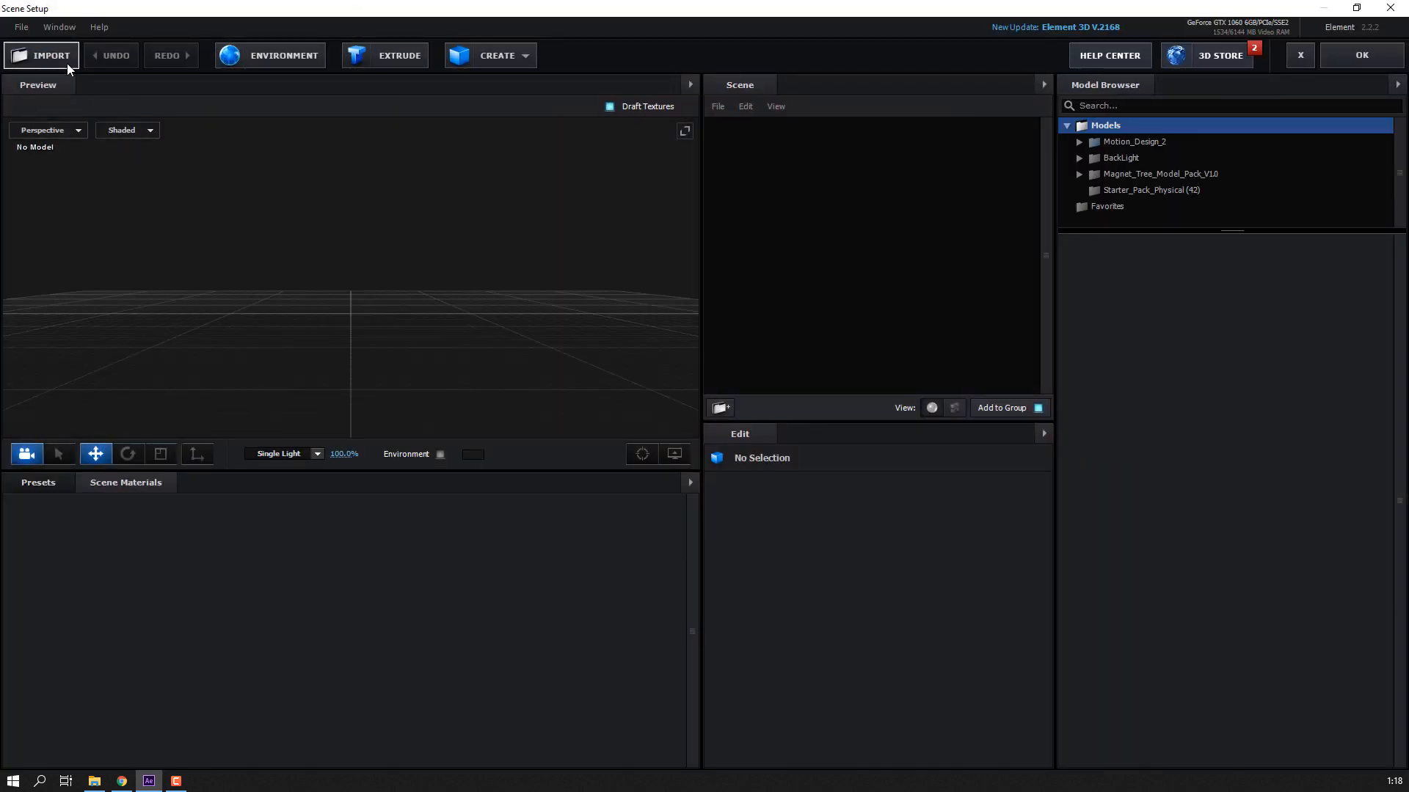
Step: Import the telefon 3D object from the project's 3d\OBJ folder into the scene
left_click(67, 63)
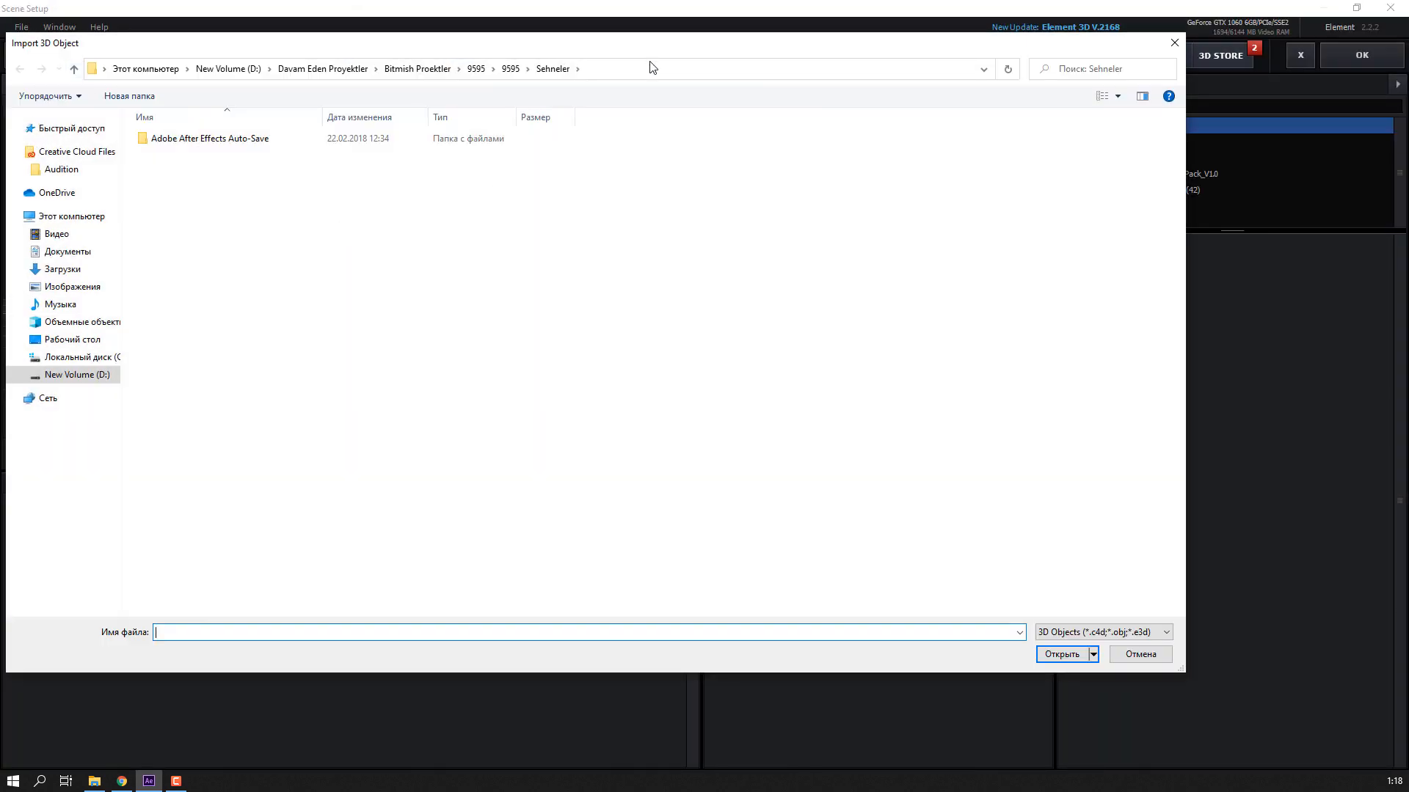
left_click(653, 67)
type("D:\\Davam Eden Proyektler\\Bitmish Proektler\\9595\\9595\\3d")
key("Return")
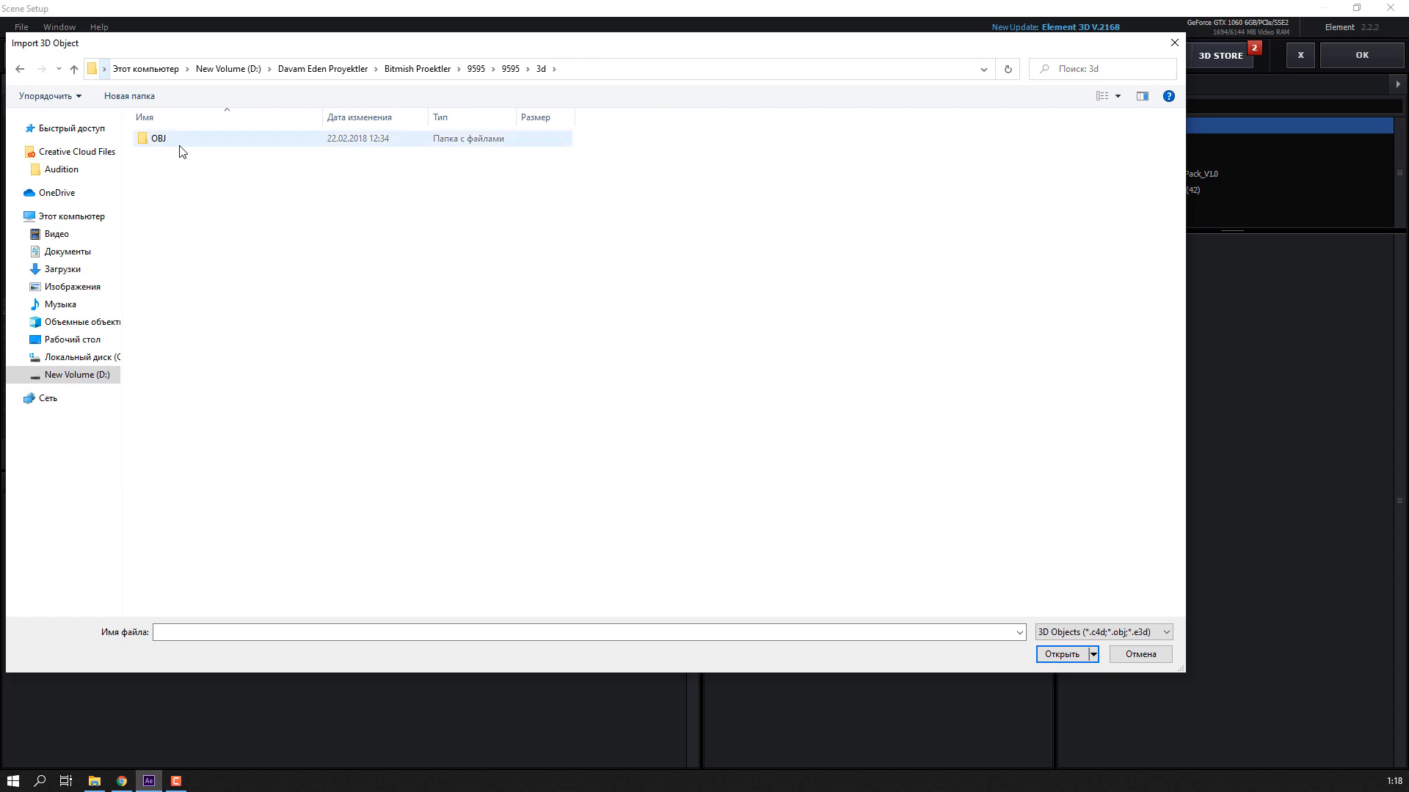
double_click(180, 147)
left_click(162, 146)
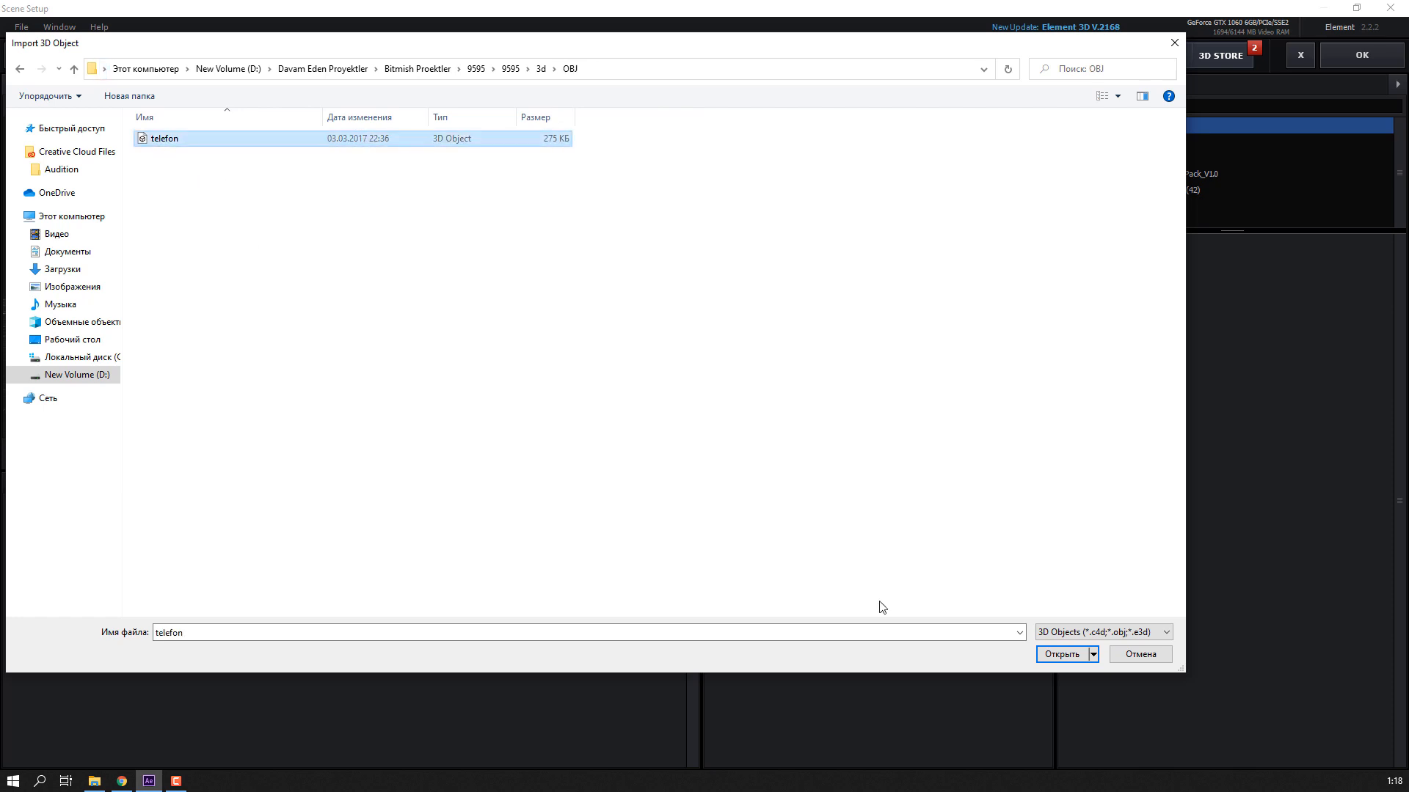
left_click(1065, 659)
left_click(821, 541)
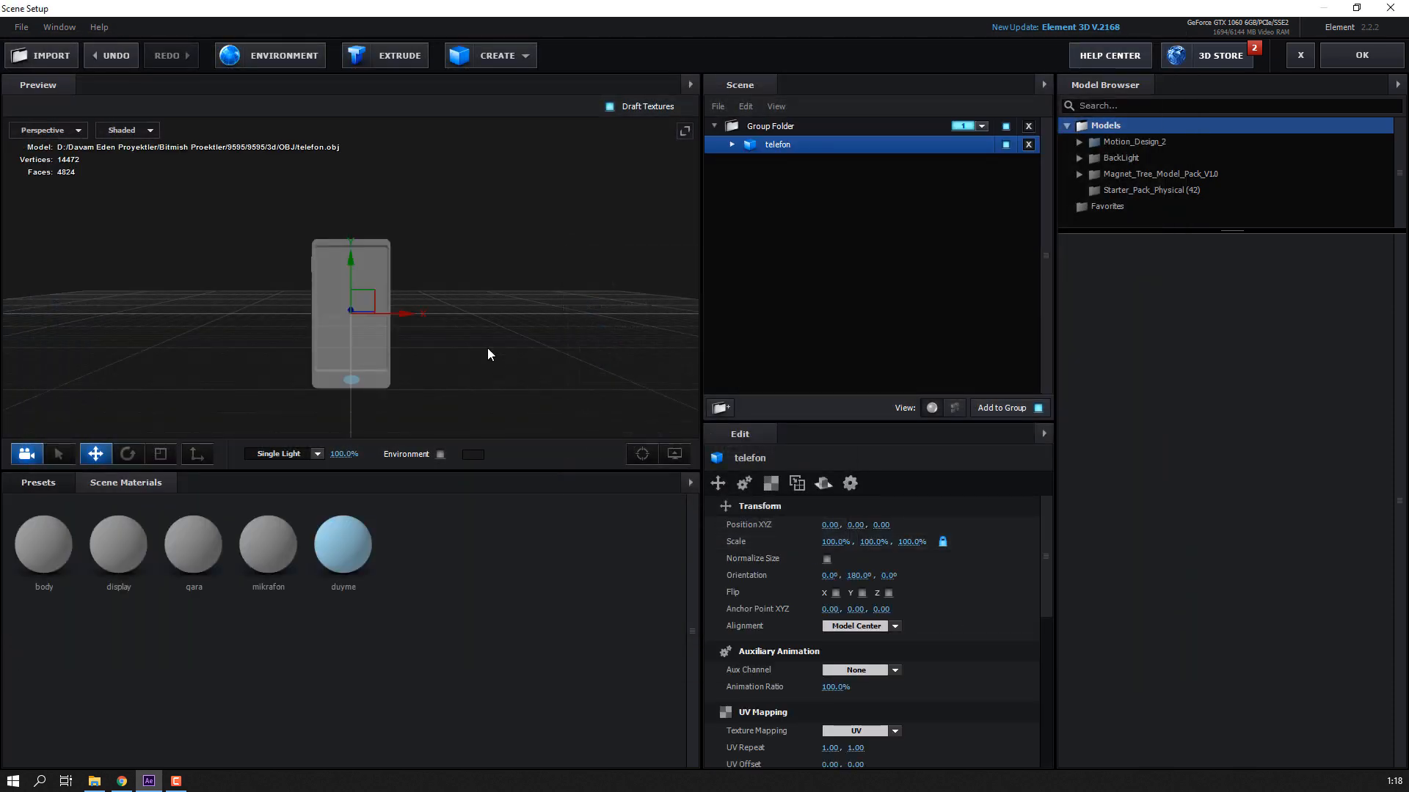
Step: Expand the telefon model's material list, examine the phone from several angles and check the display material's settings
left_click_drag(488, 349, 289, 312)
left_click(732, 145)
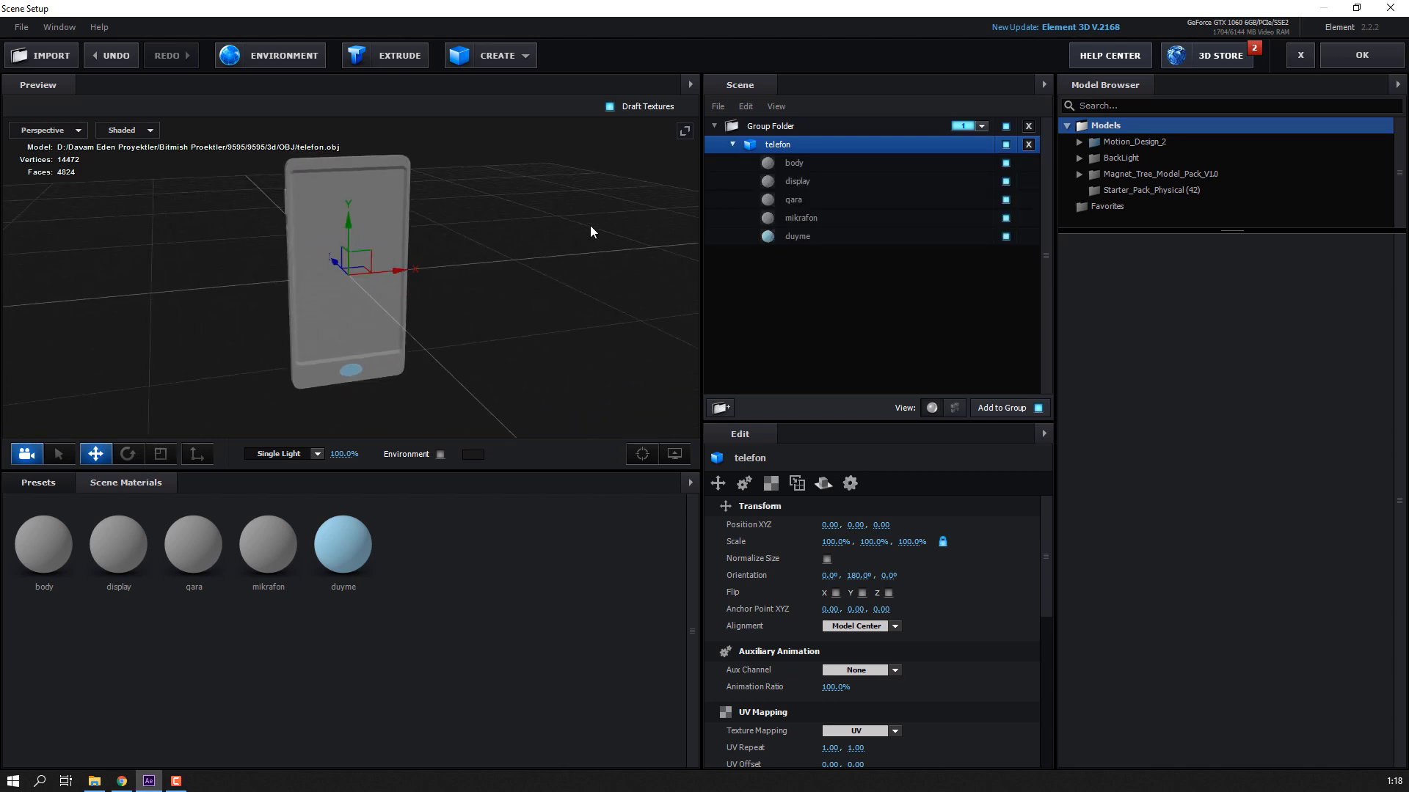
left_click_drag(590, 226, 344, 288)
left_click(809, 186)
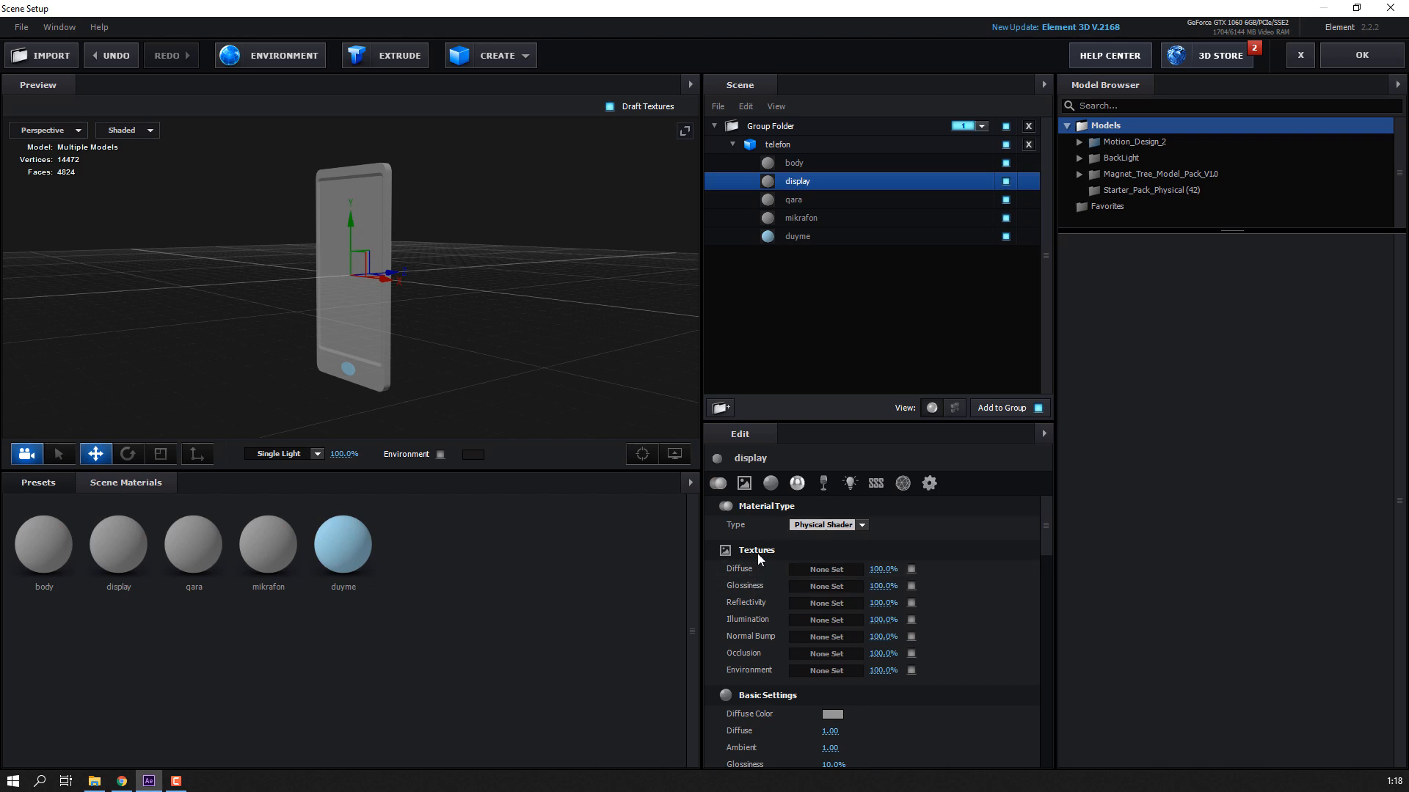
Step: Assign the Black_Gloss preset from the Physical materials to the phone's body and qara materials
left_click(792, 163)
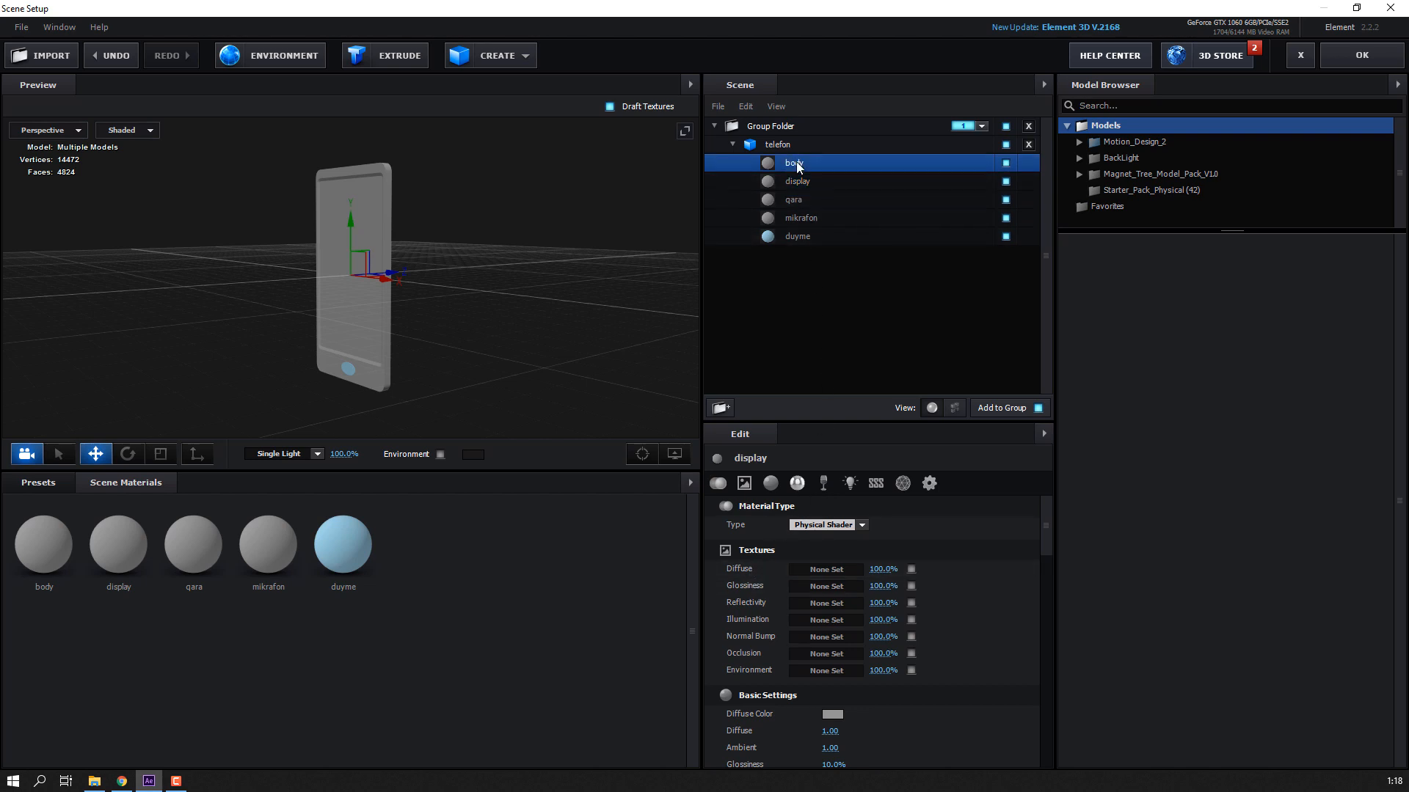
left_click(72, 482)
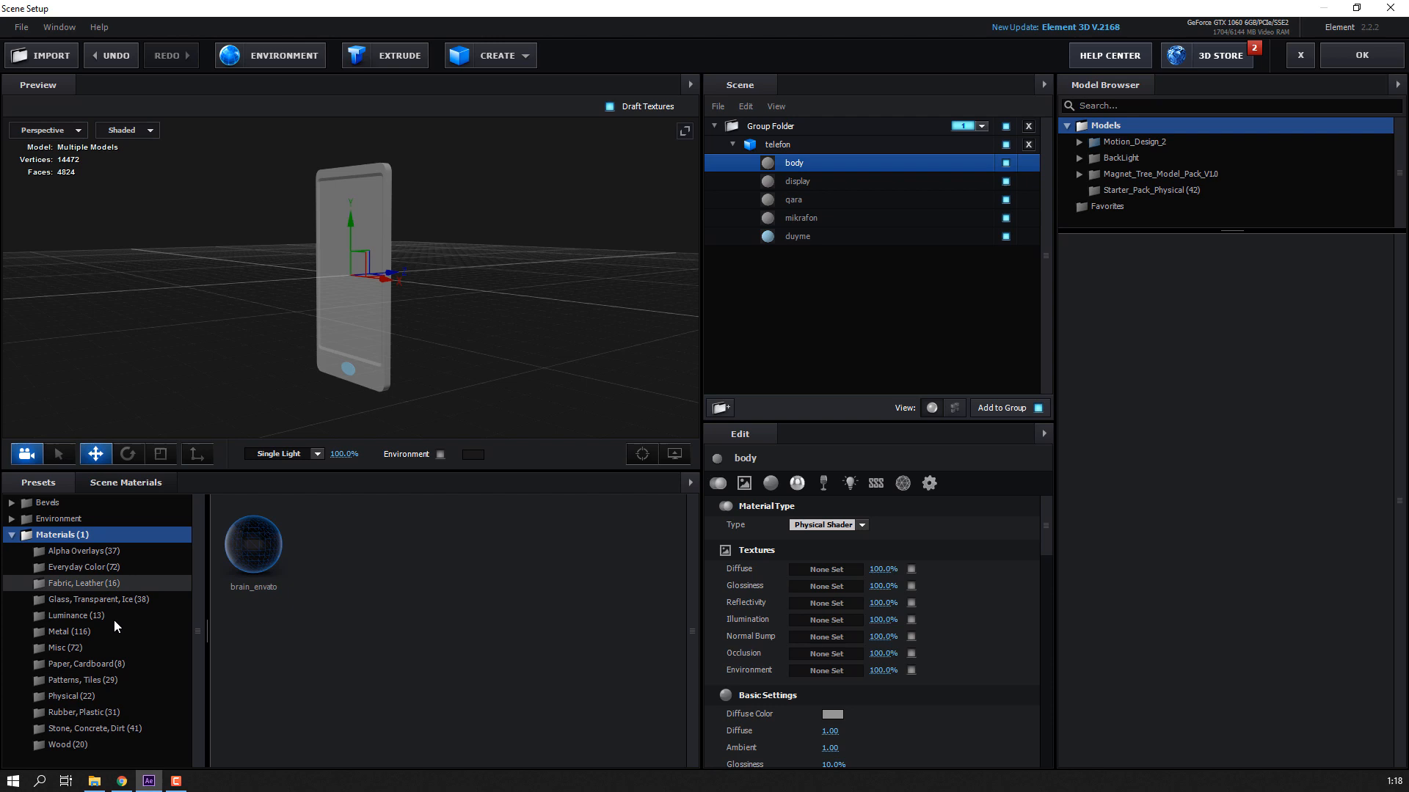
left_click(95, 693)
left_click_drag(314, 323, 352, 440)
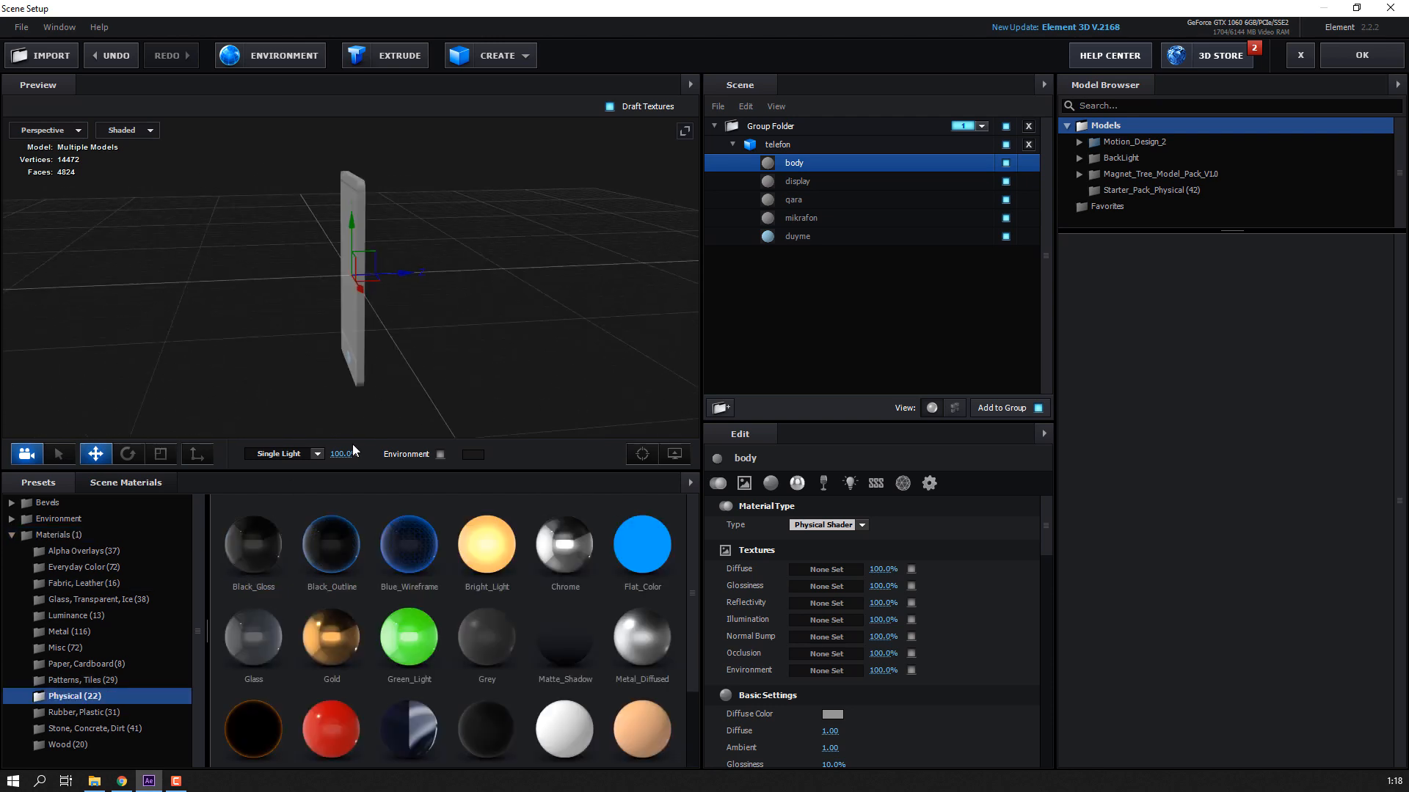
left_click_drag(247, 565, 788, 163)
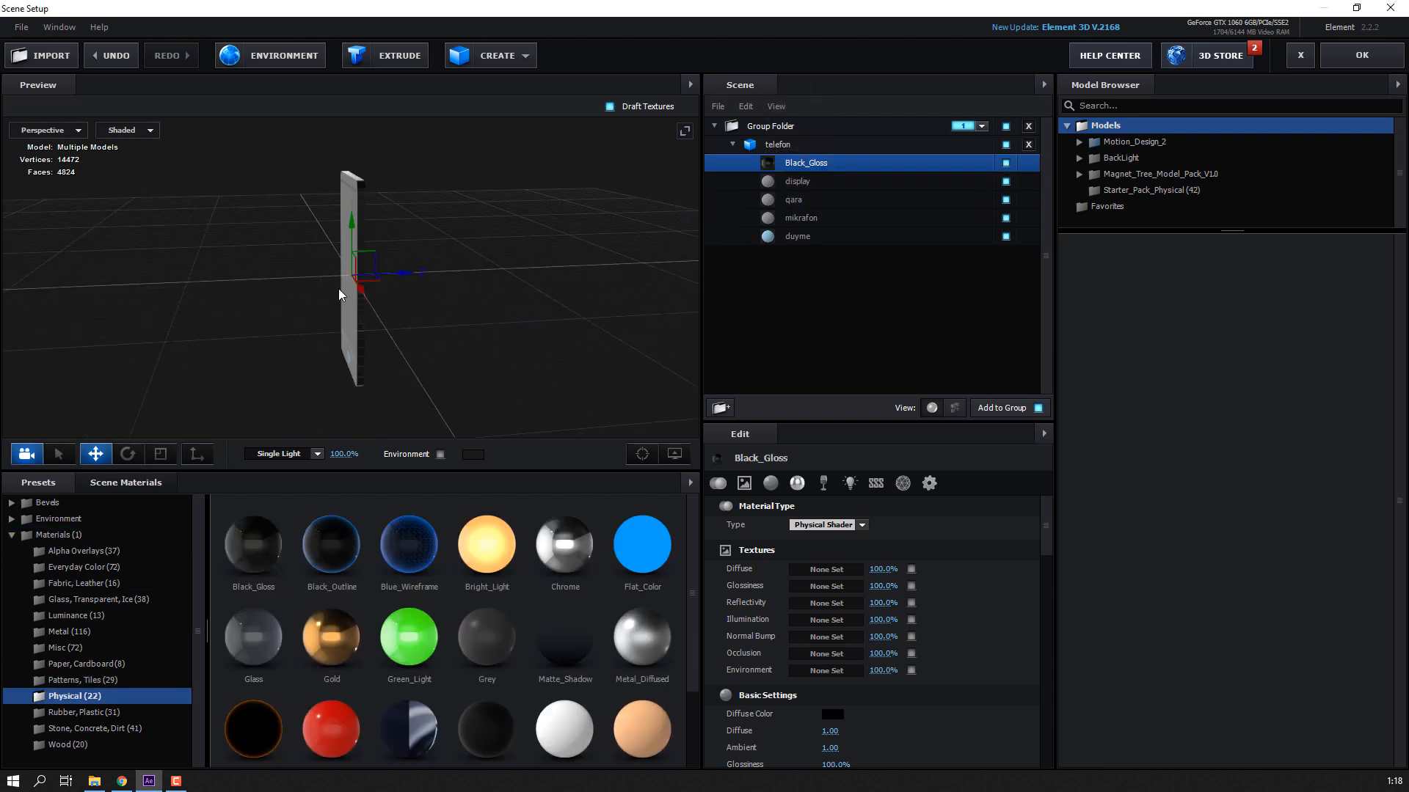
left_click_drag(338, 288, 317, 326)
left_click_drag(279, 518, 812, 200)
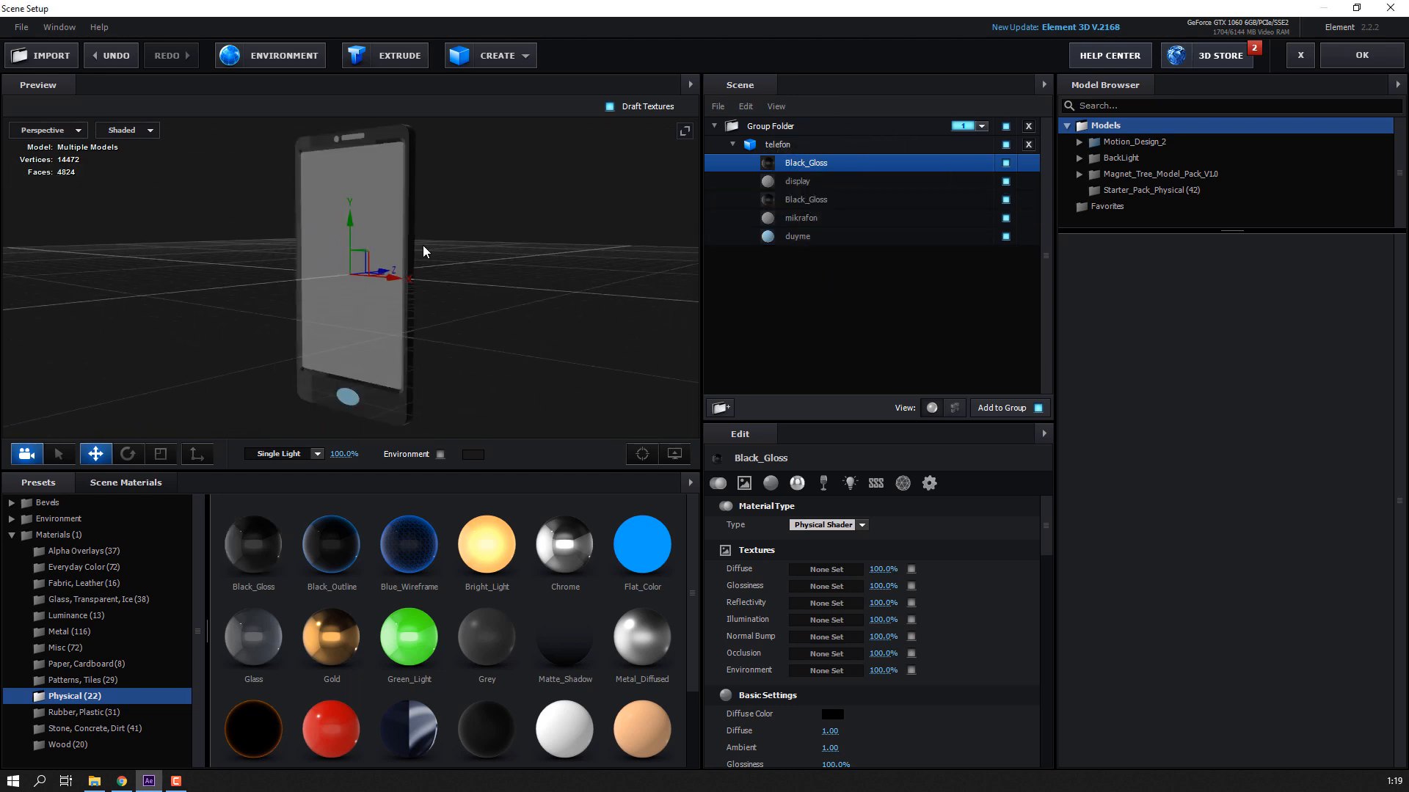
Step: Assign the Glass preset from the Physical materials to the phone's mikrafon and duyme materials and apply the scene
mouse_move(423, 245)
left_mouse_down()
mouse_move(438, 204)
mouse_move(308, 223)
mouse_move(511, 225)
mouse_move(571, 196)
mouse_move(559, 230)
mouse_move(470, 233)
mouse_move(421, 217)
mouse_move(454, 215)
mouse_move(437, 244)
left_mouse_up()
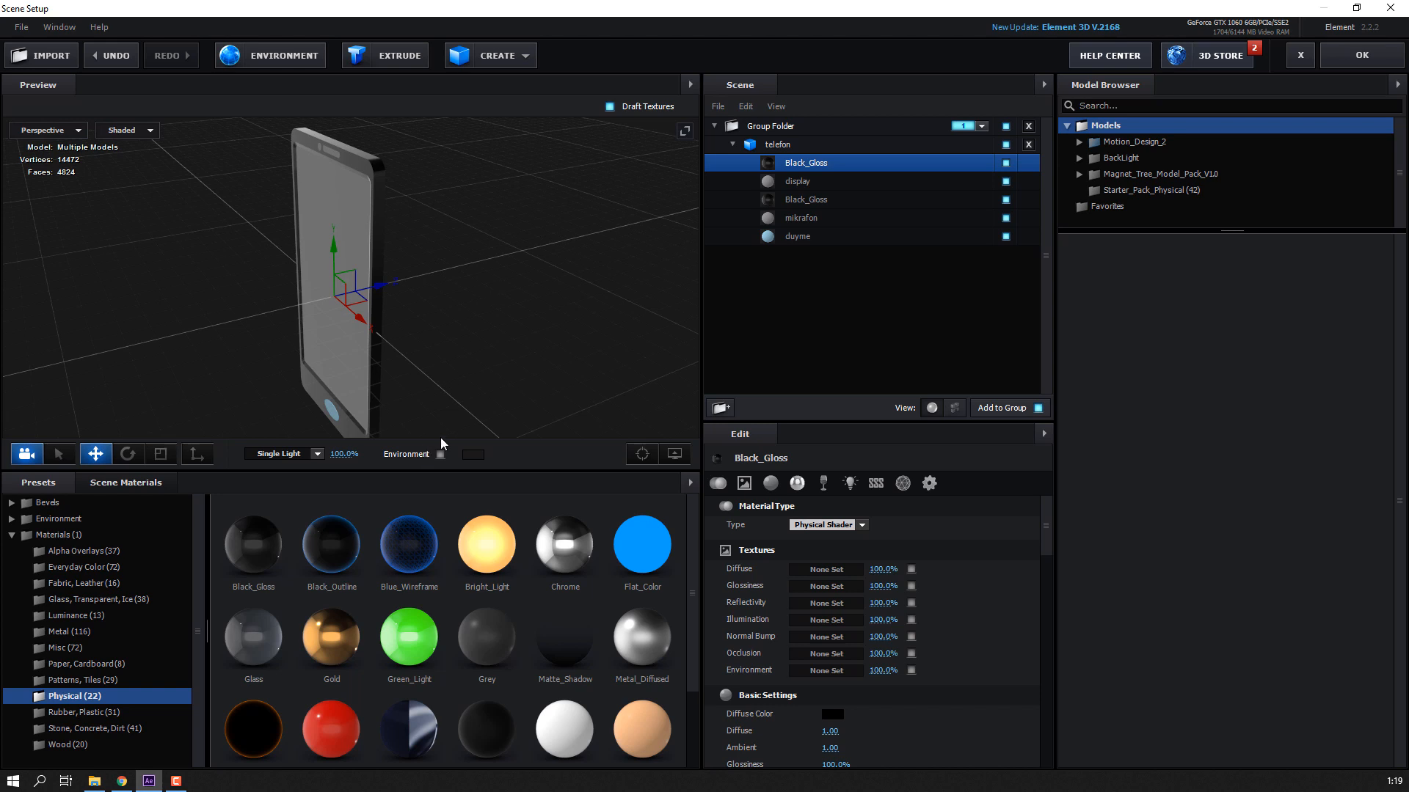
left_click_drag(490, 306, 466, 331)
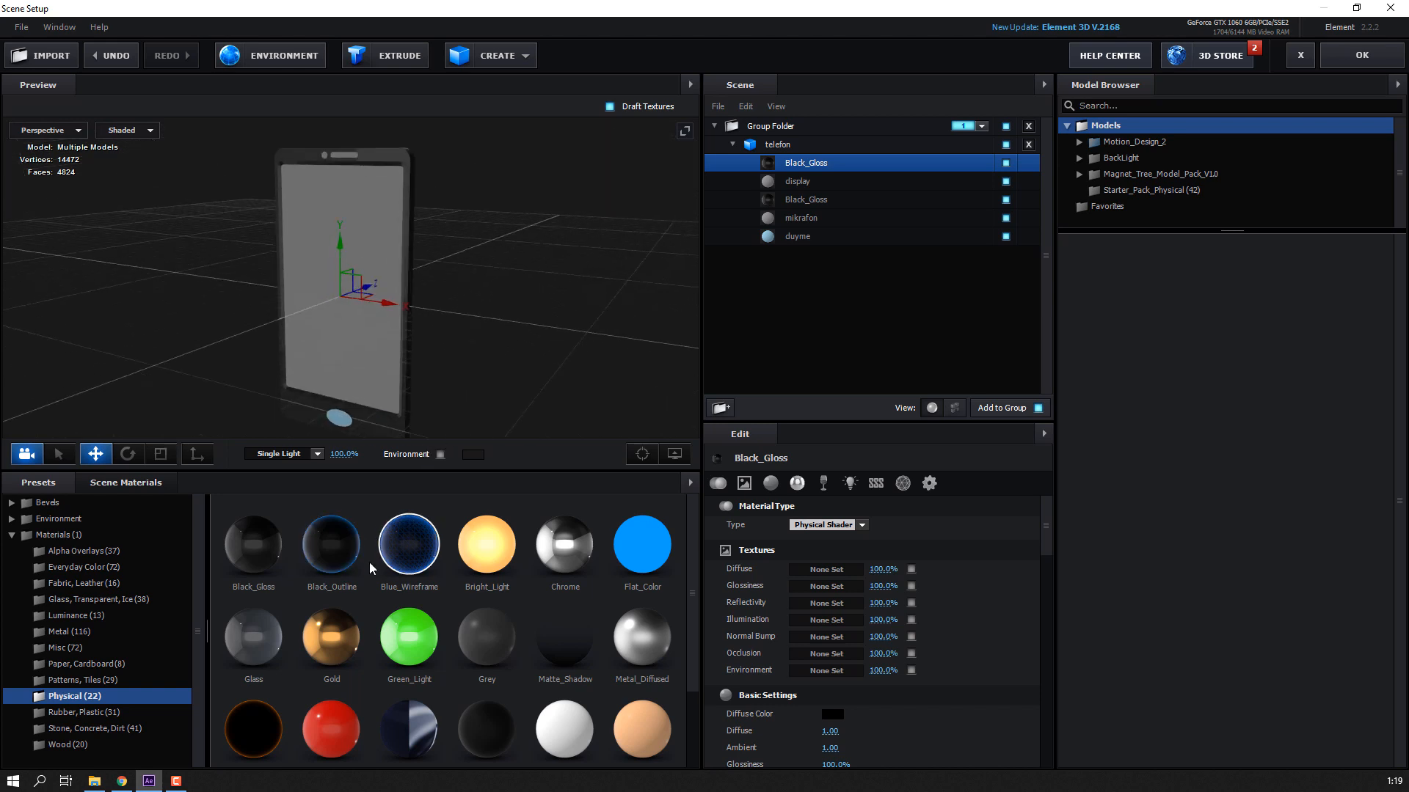
left_click_drag(229, 562, 780, 218)
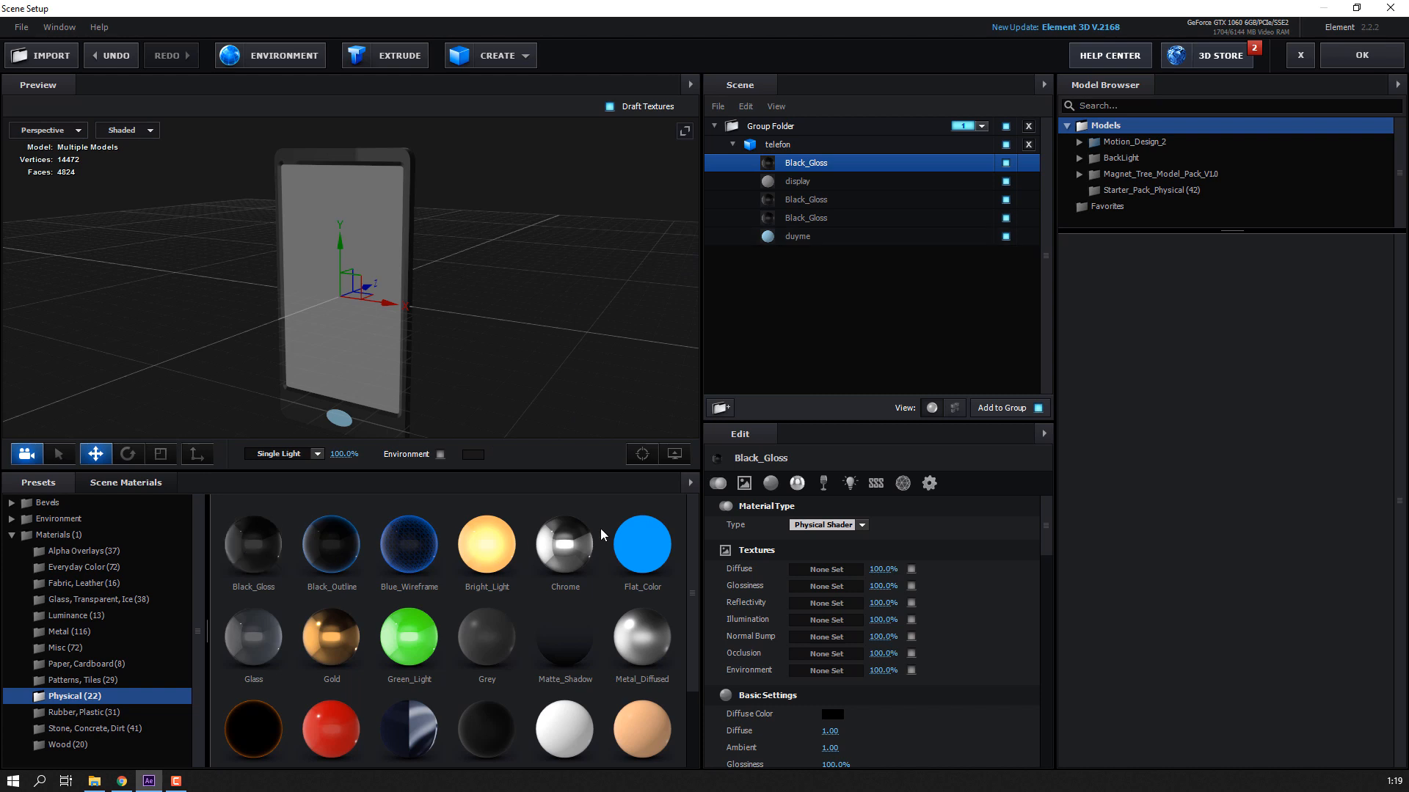
left_click_drag(254, 643, 781, 241)
left_click_drag(497, 263, 425, 249)
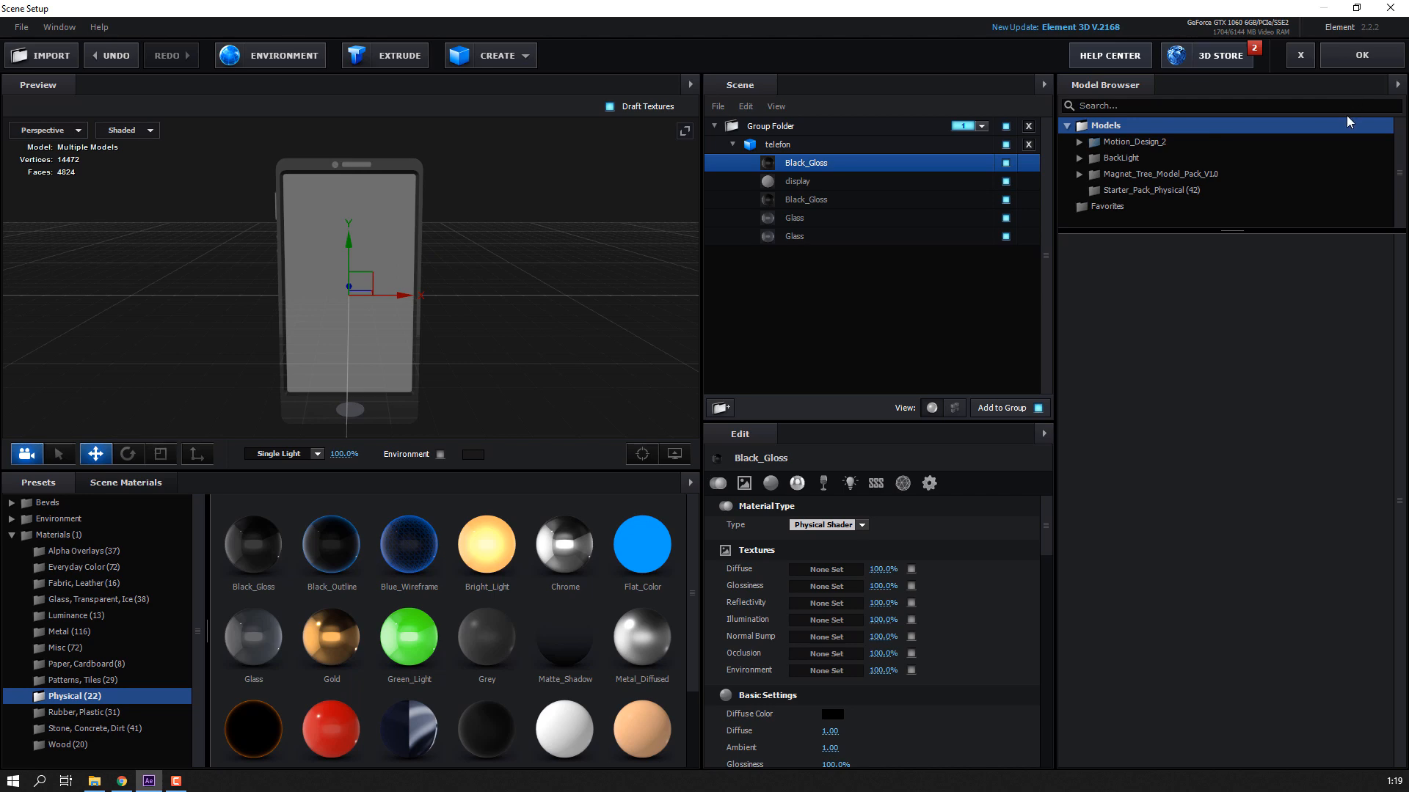
left_click(1354, 58)
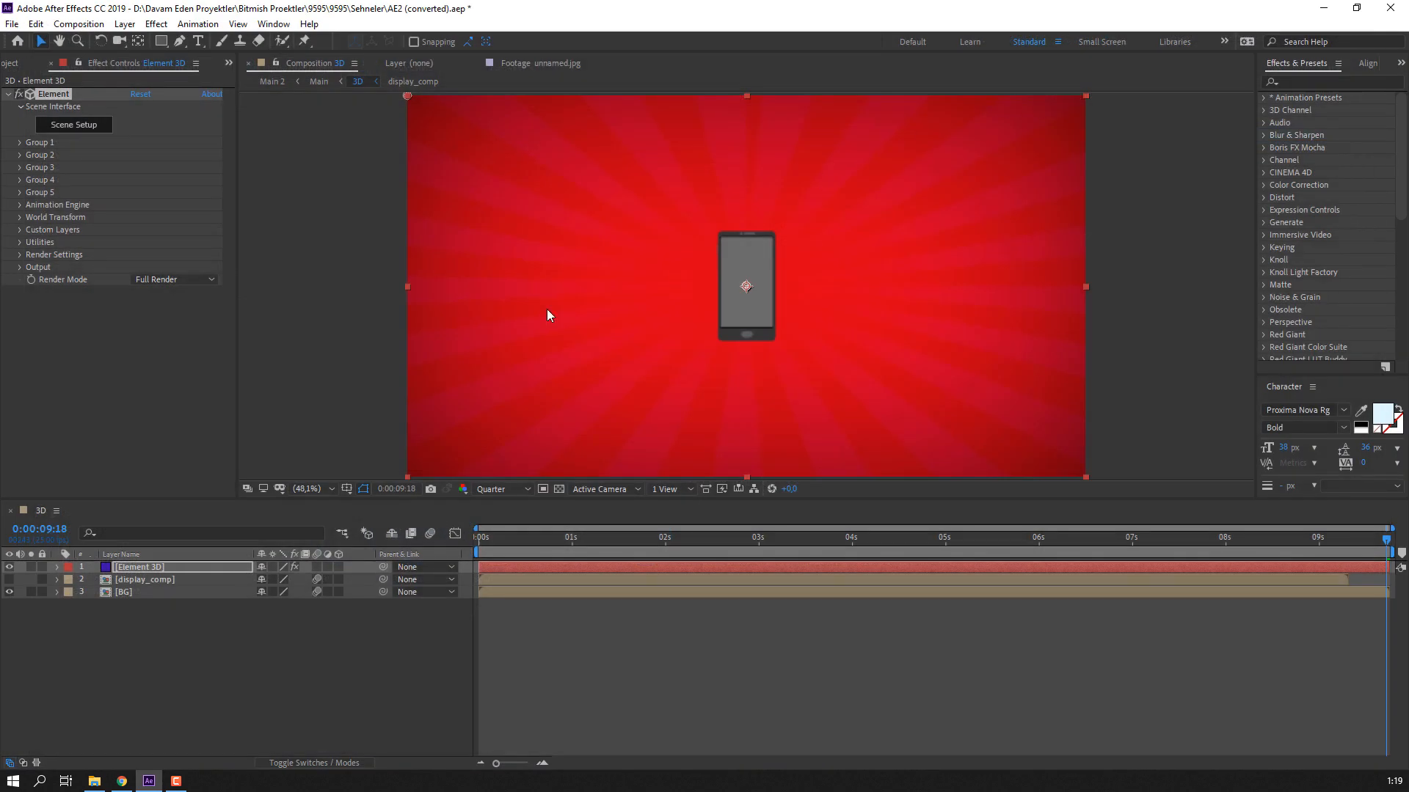
left_click(324, 655)
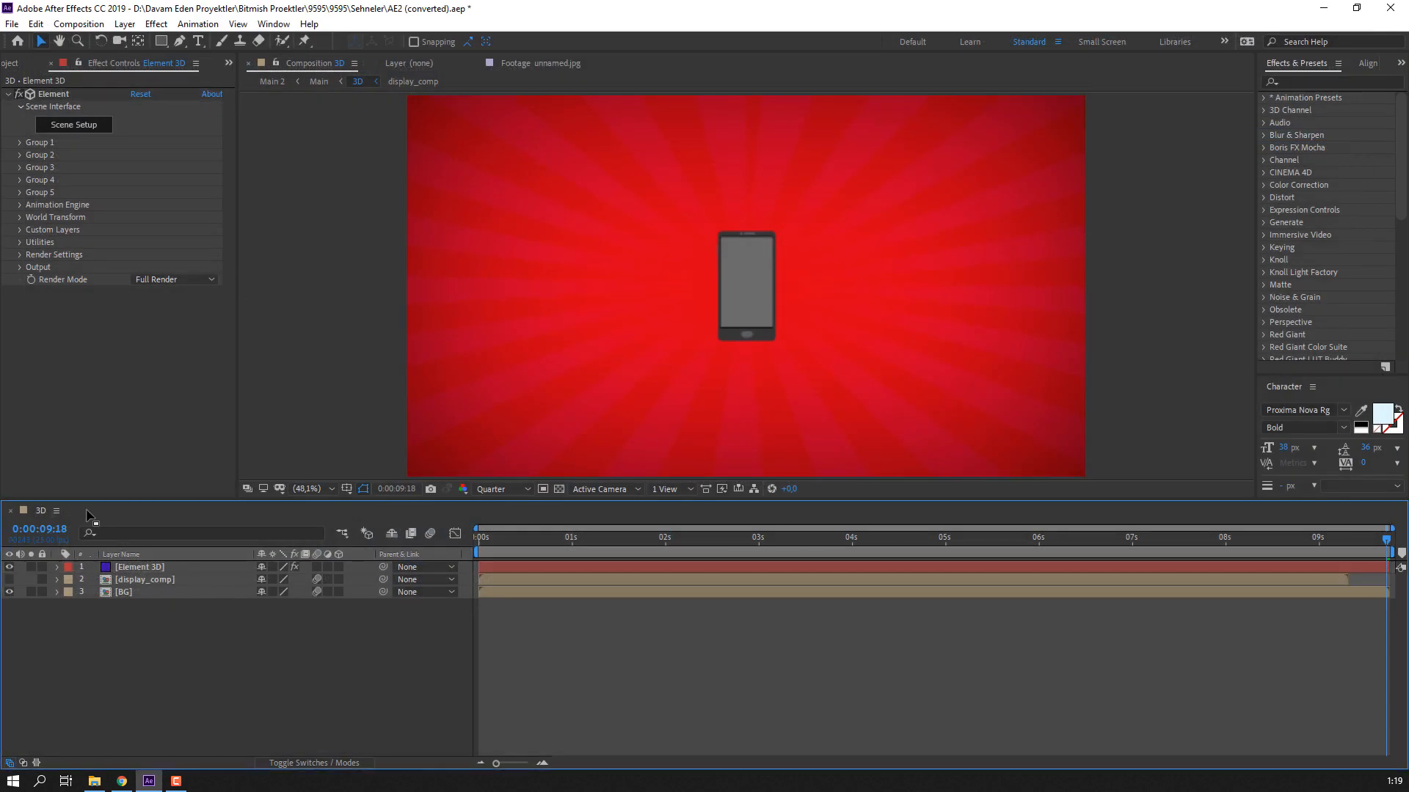
Step: Assign display_comp as Layer 1 of the Element effect's custom texture maps
left_click(21, 231)
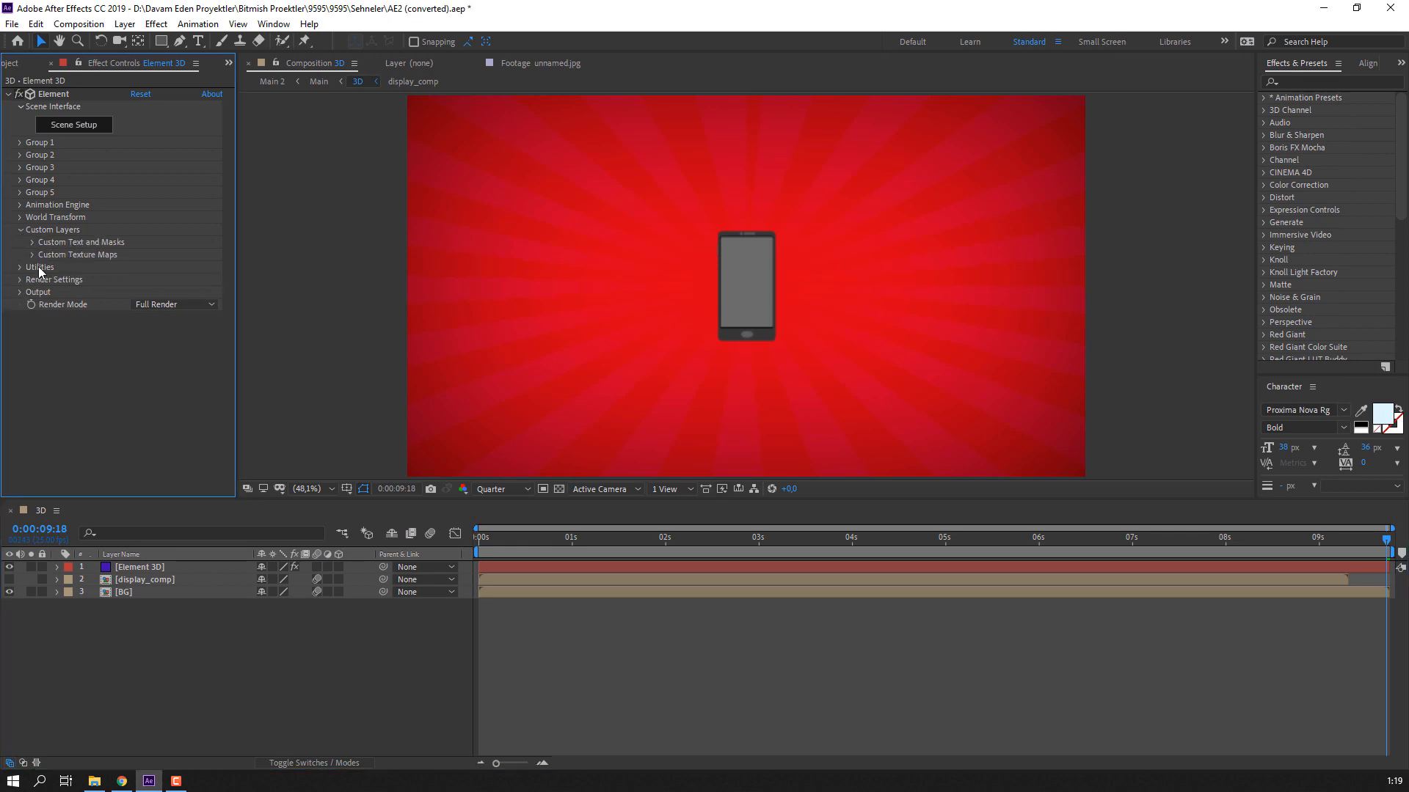
left_click(33, 254)
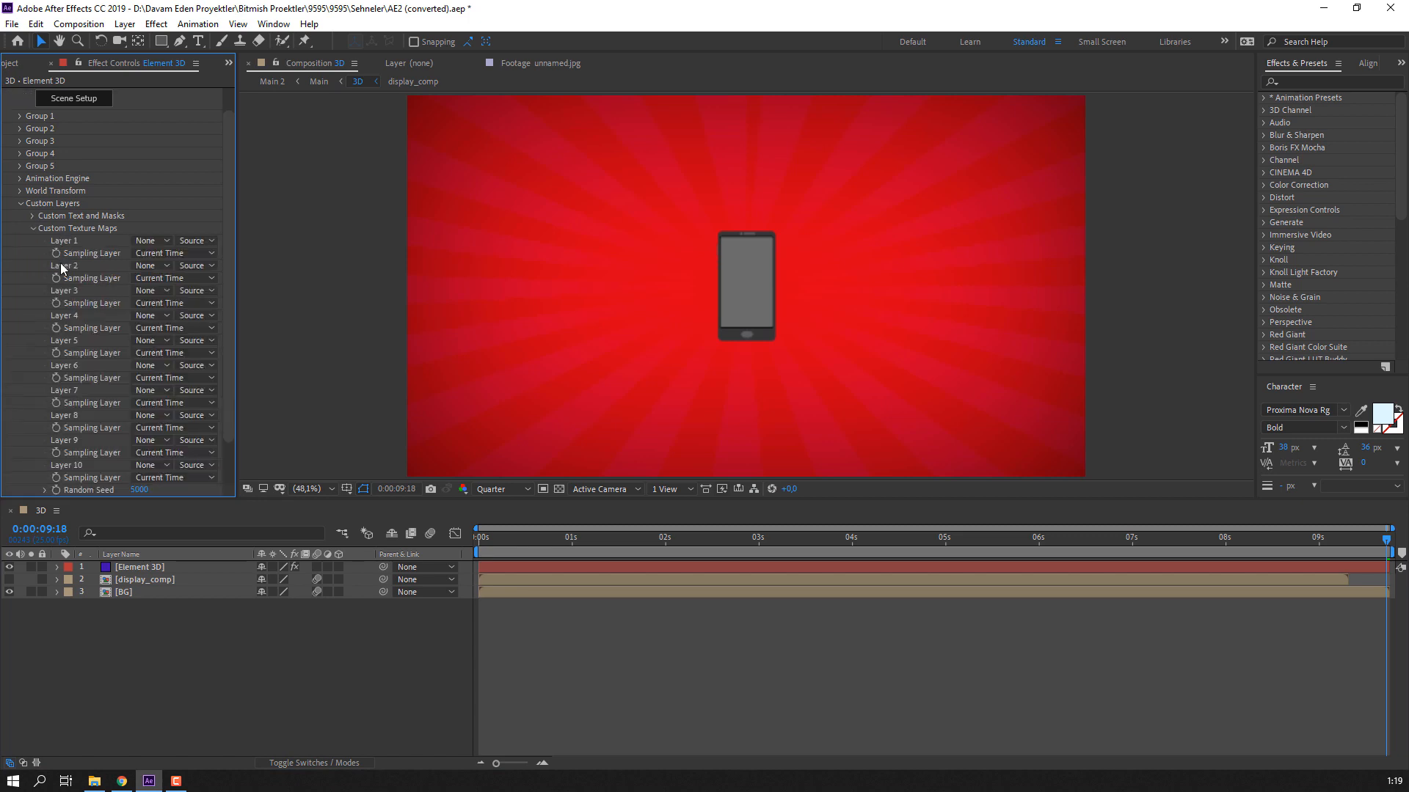
left_click(141, 243)
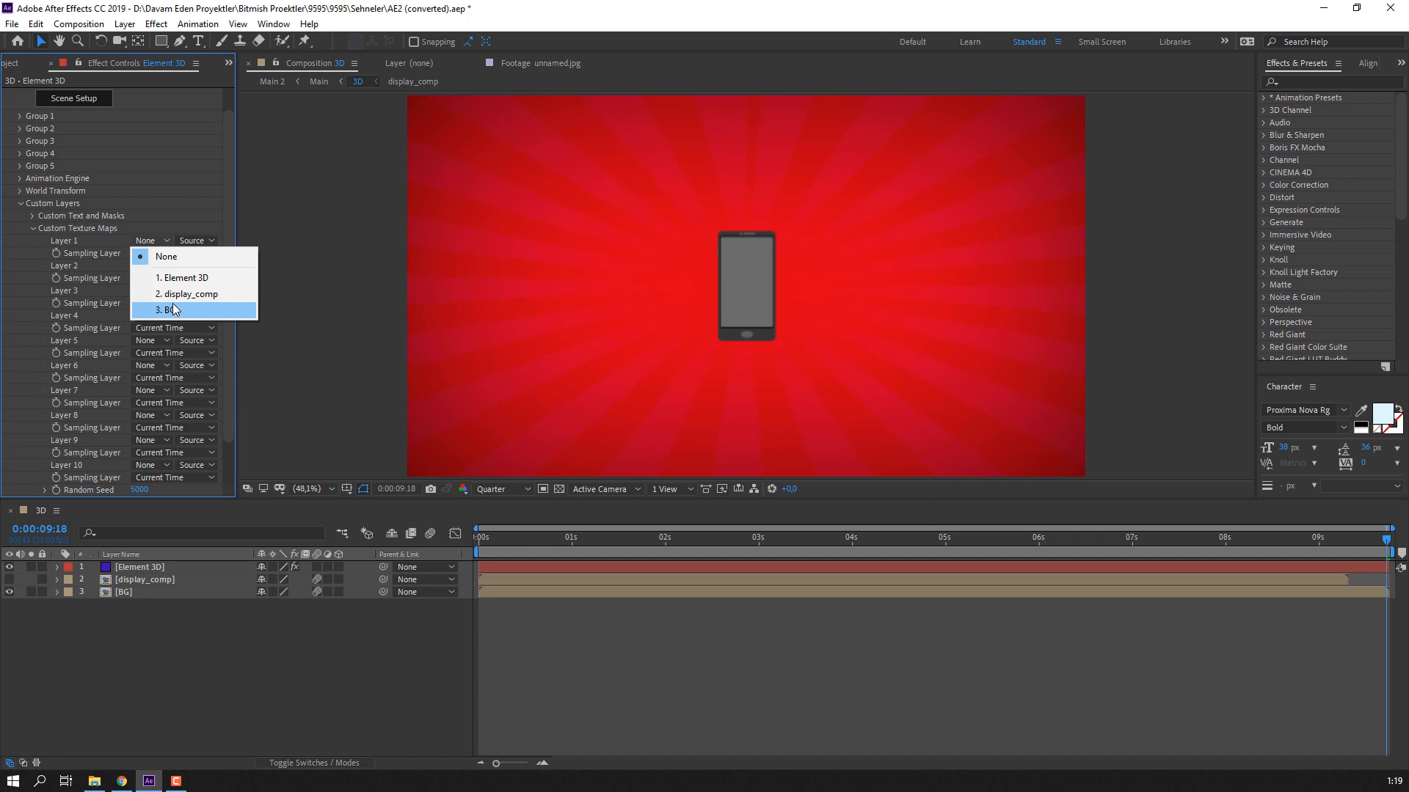
left_click(210, 299)
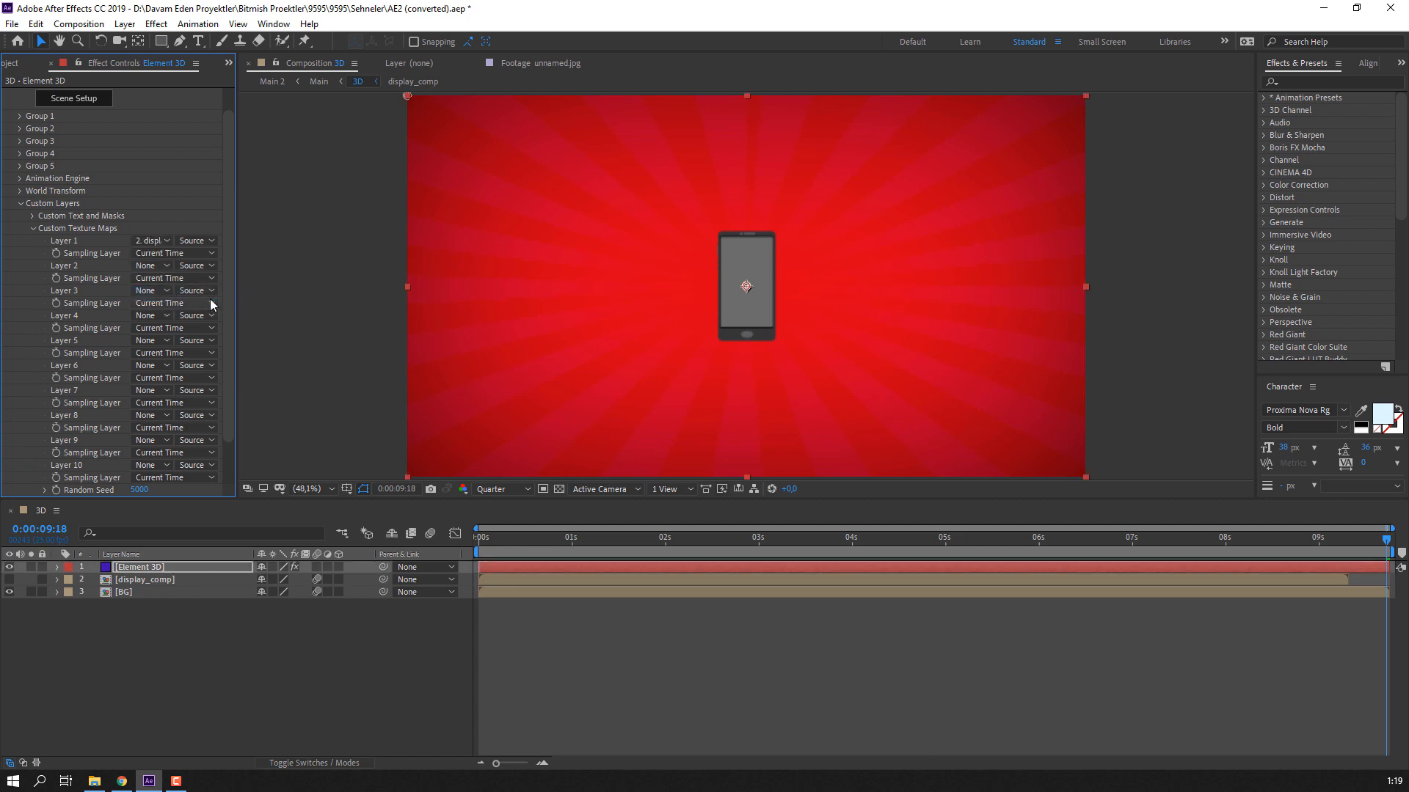
left_click(21, 204)
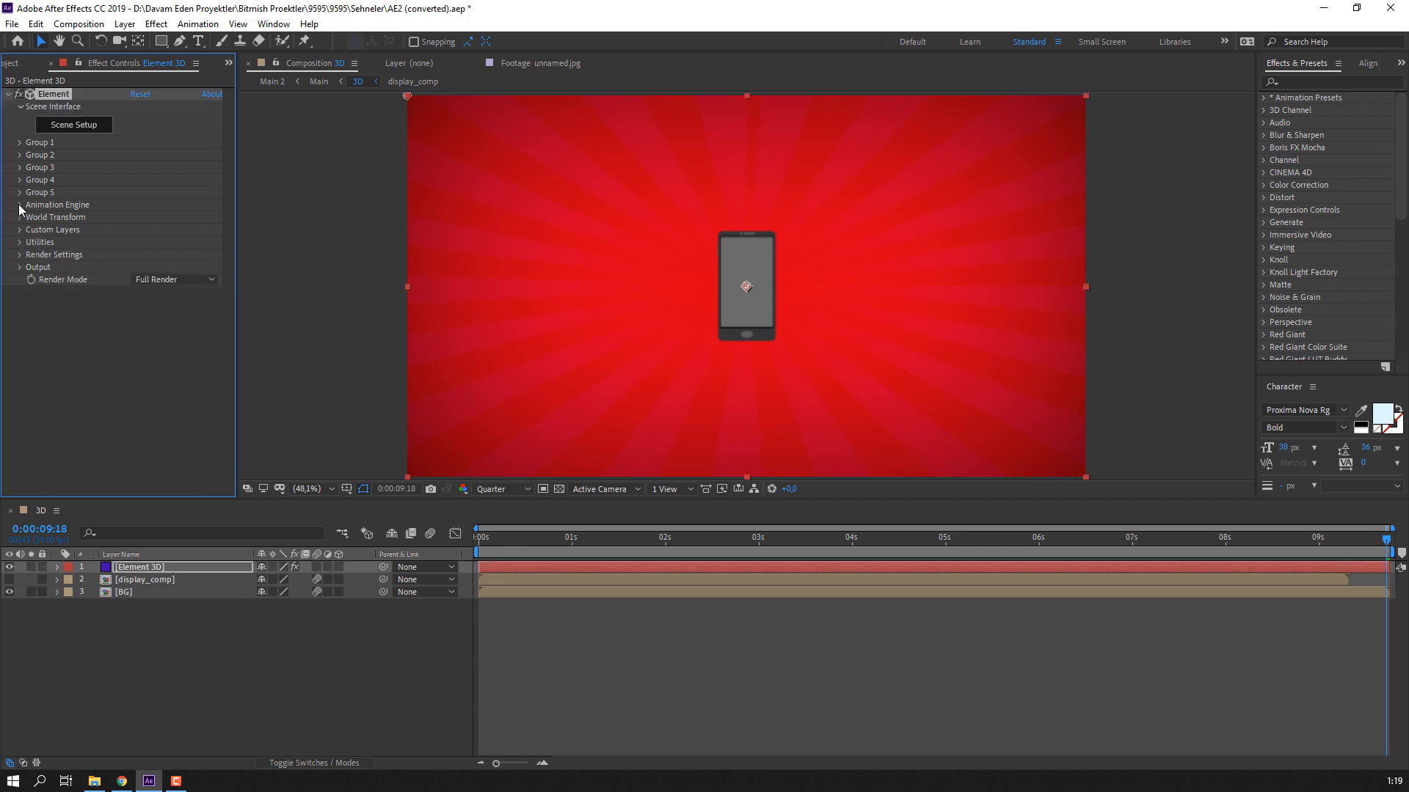
Step: Reopen the Scene Setup and load Custom Layer 1 [display_comp] as the display material's diffuse texture
left_click(94, 126)
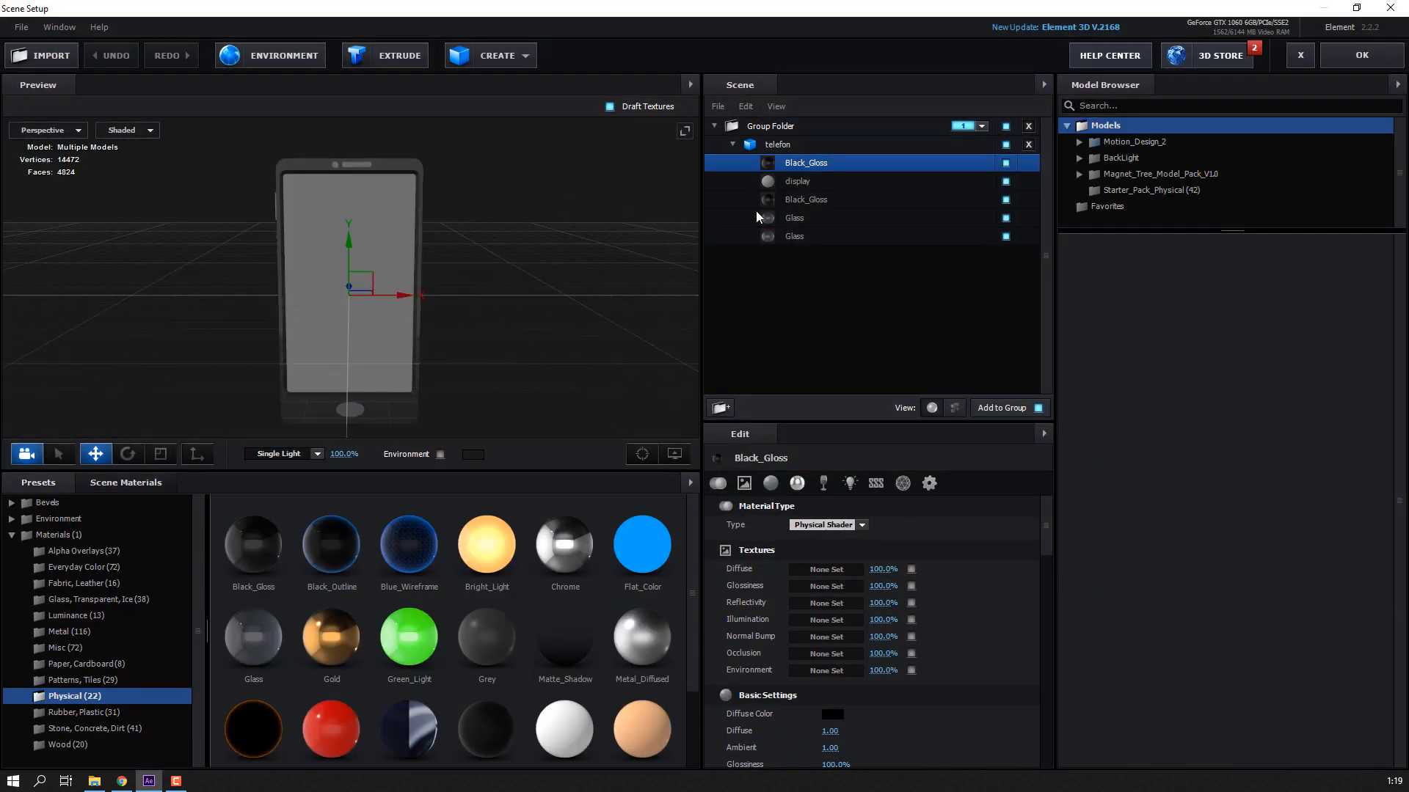
left_click(812, 187)
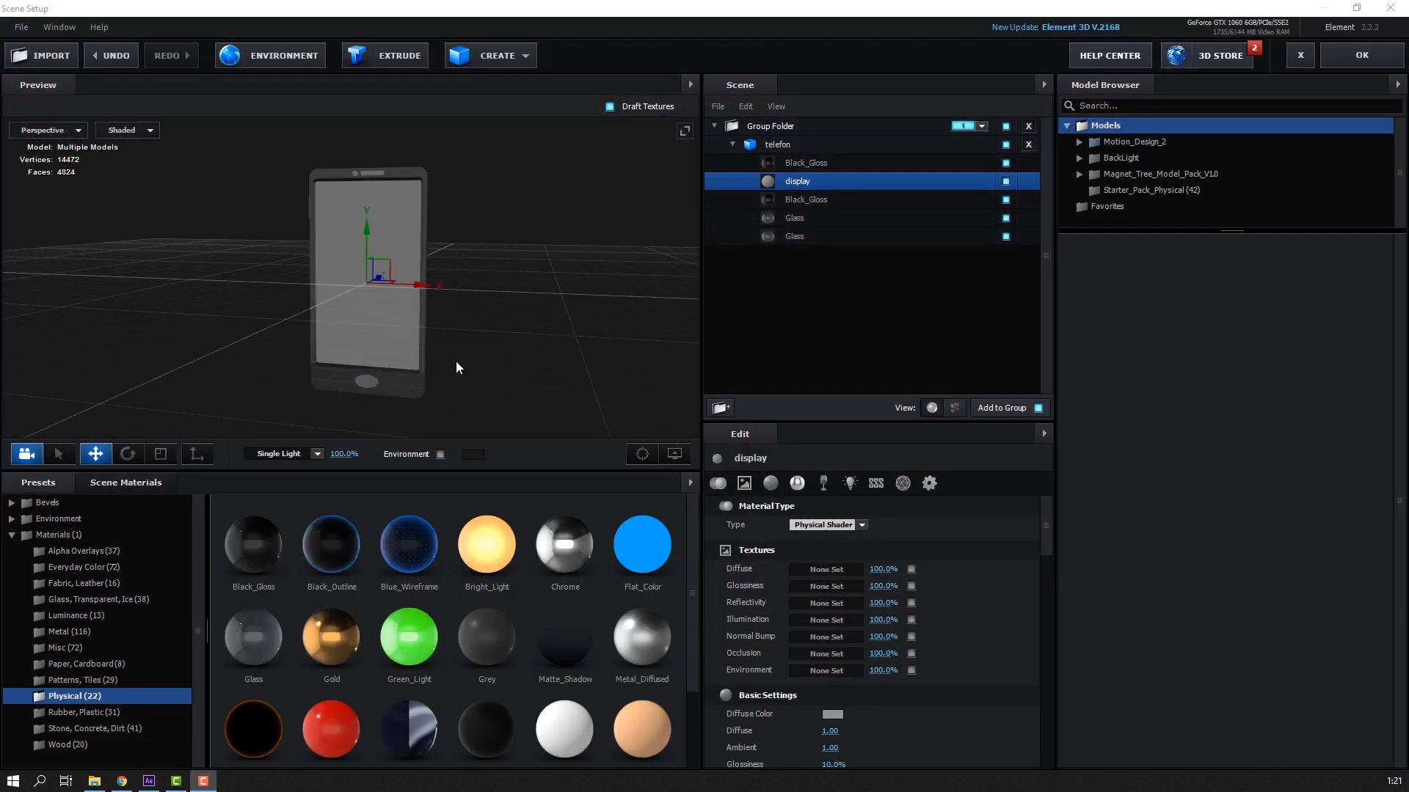
left_click(826, 569)
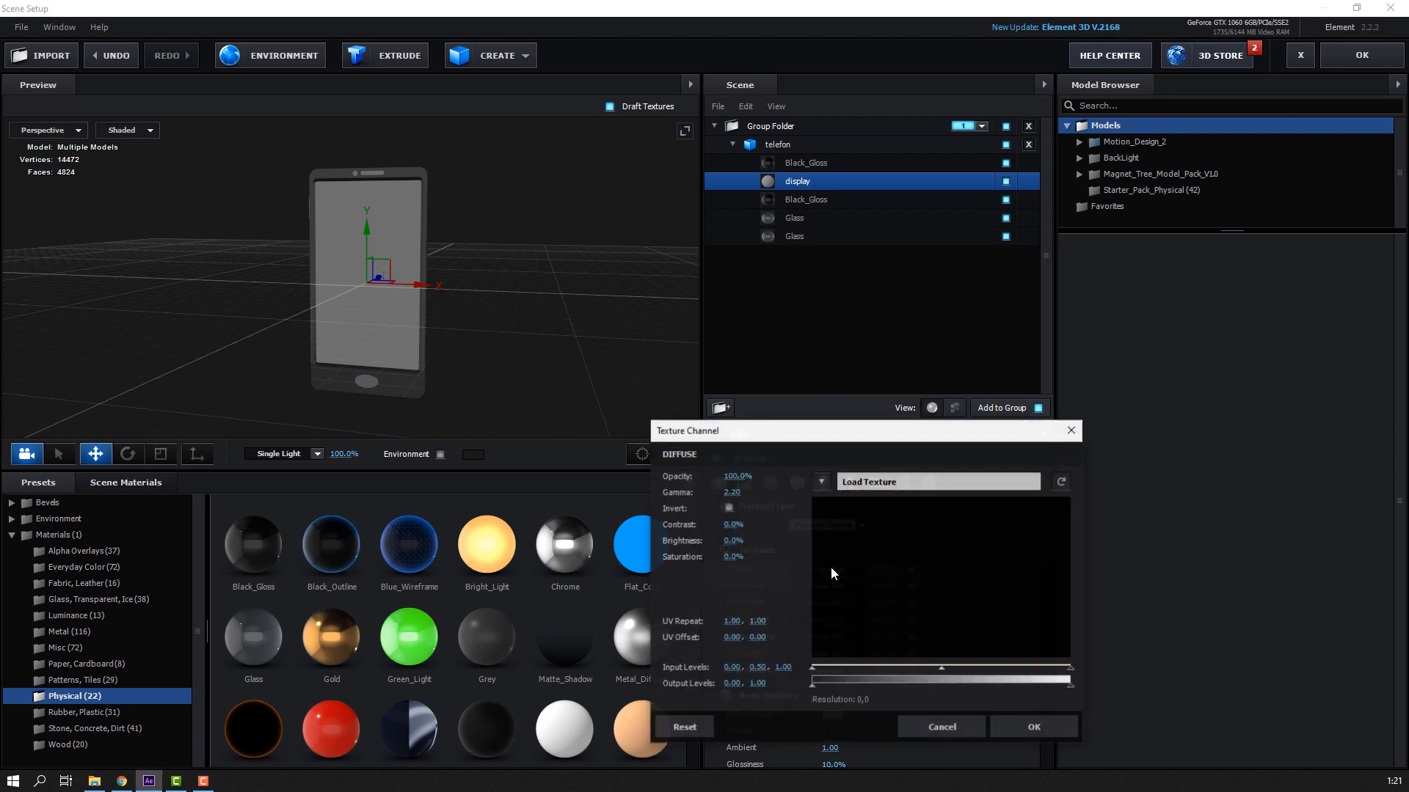
left_click(828, 485)
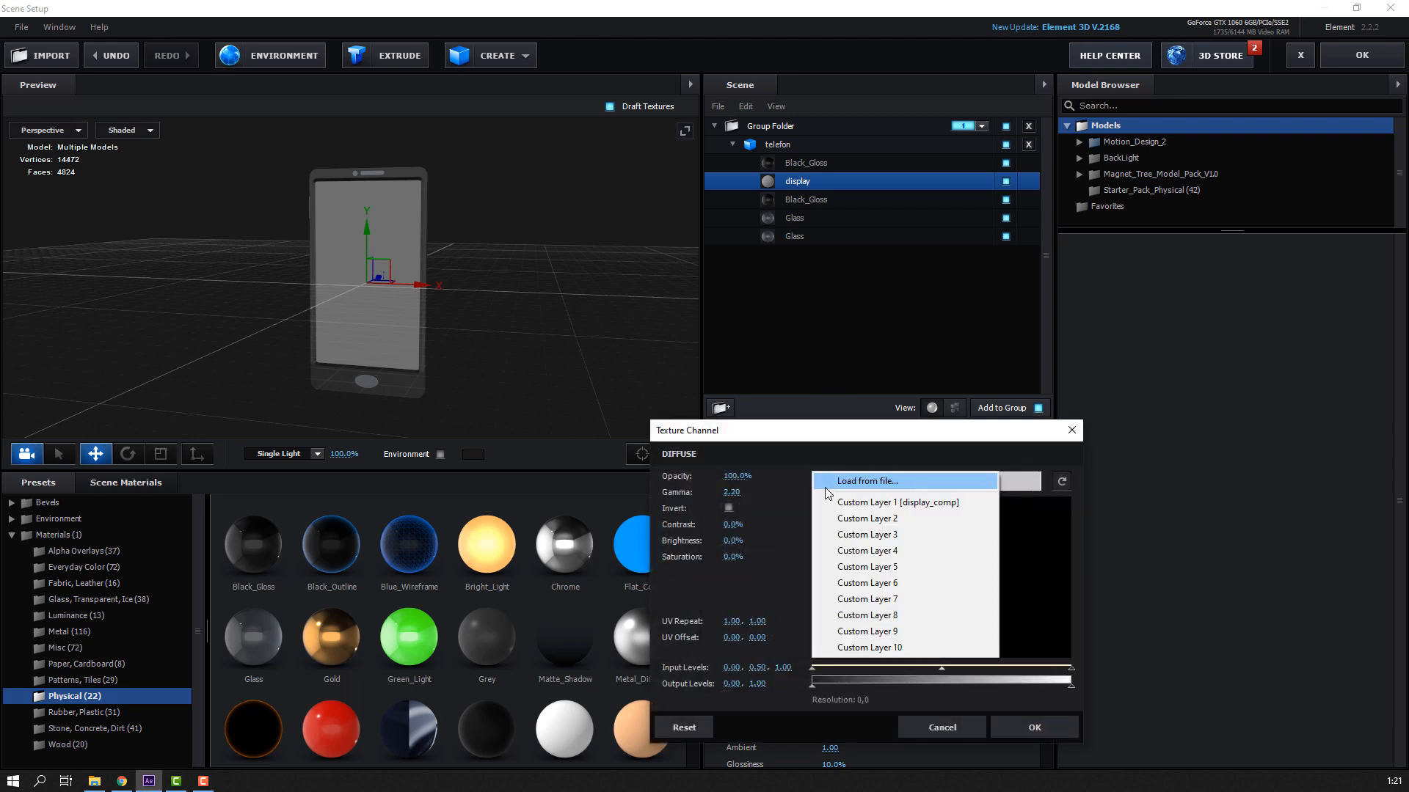
left_click(951, 503)
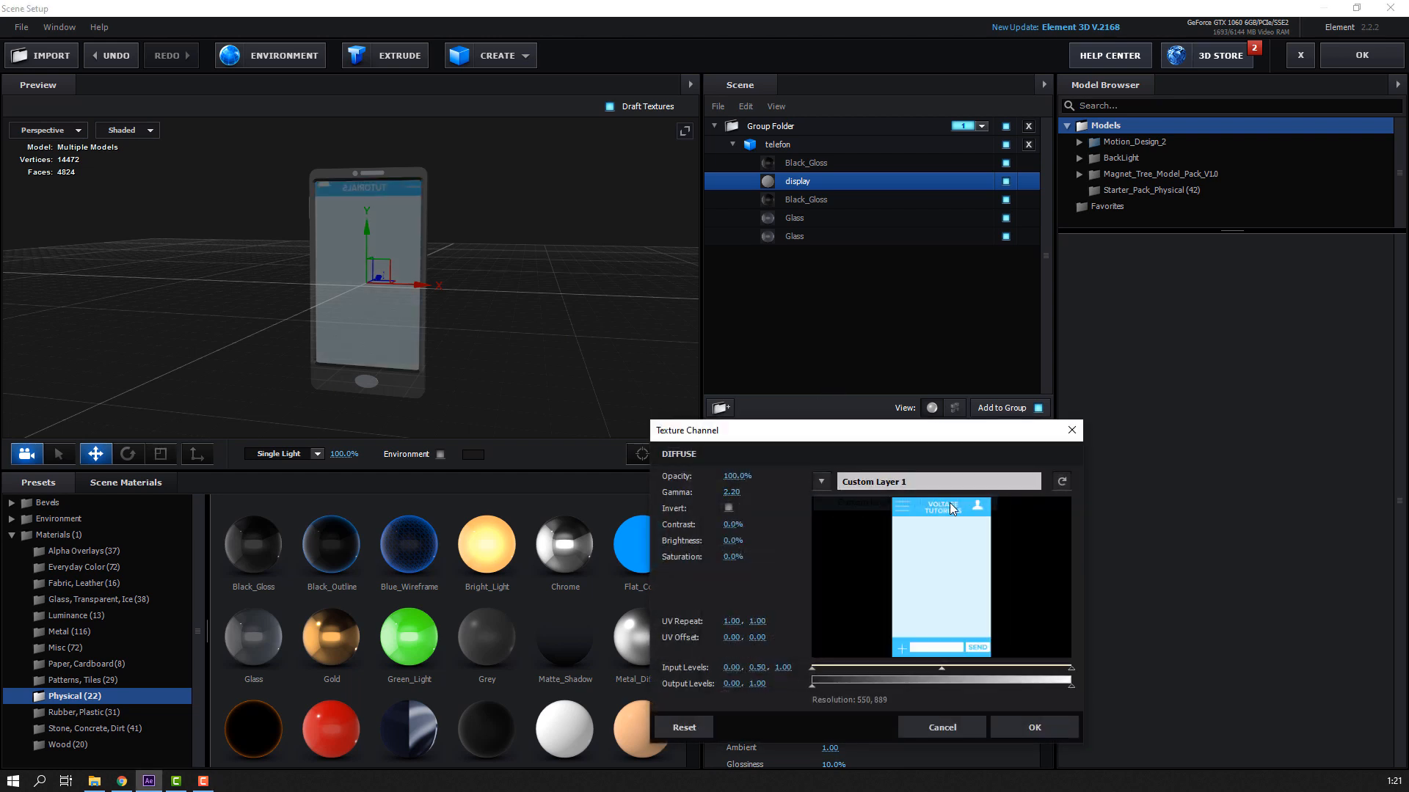
left_click(1021, 720)
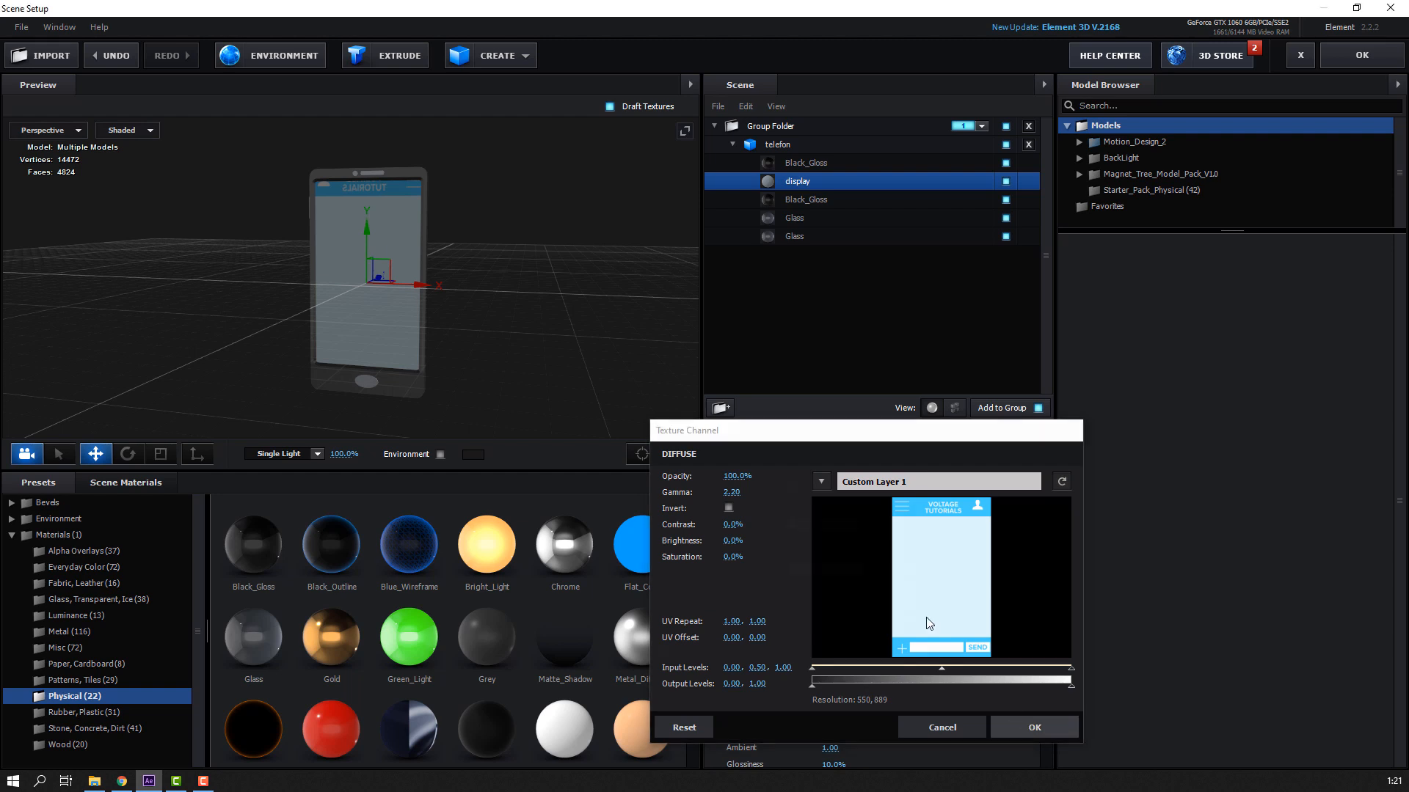
Step: Map the telefon model's texture with Box Repeat, UV Repeat 1.12, 1.21 and UV Offset -0.07, 0.94, and apply the scene
left_click(785, 146)
left_click(895, 524)
left_click(856, 558)
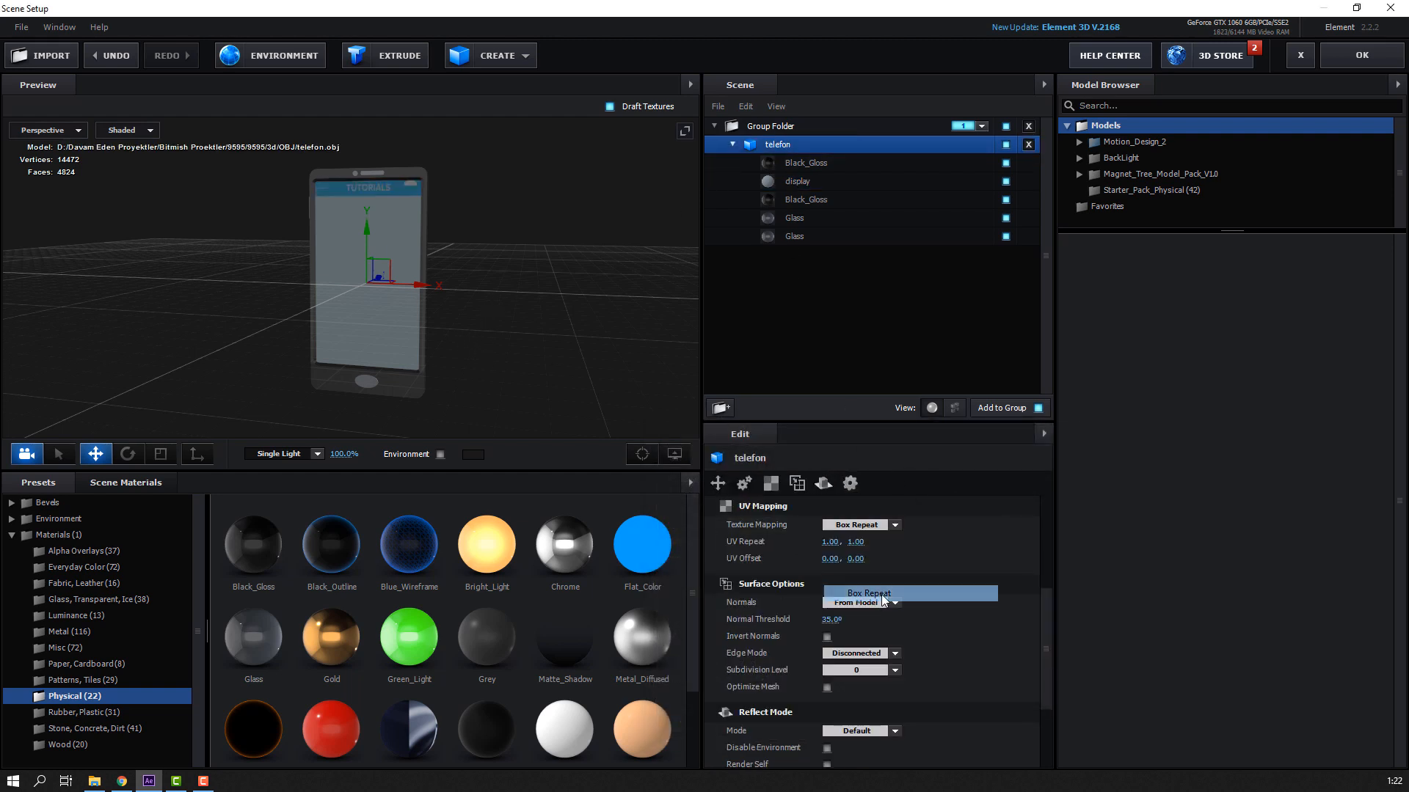
scroll(468, 257, "up", 3)
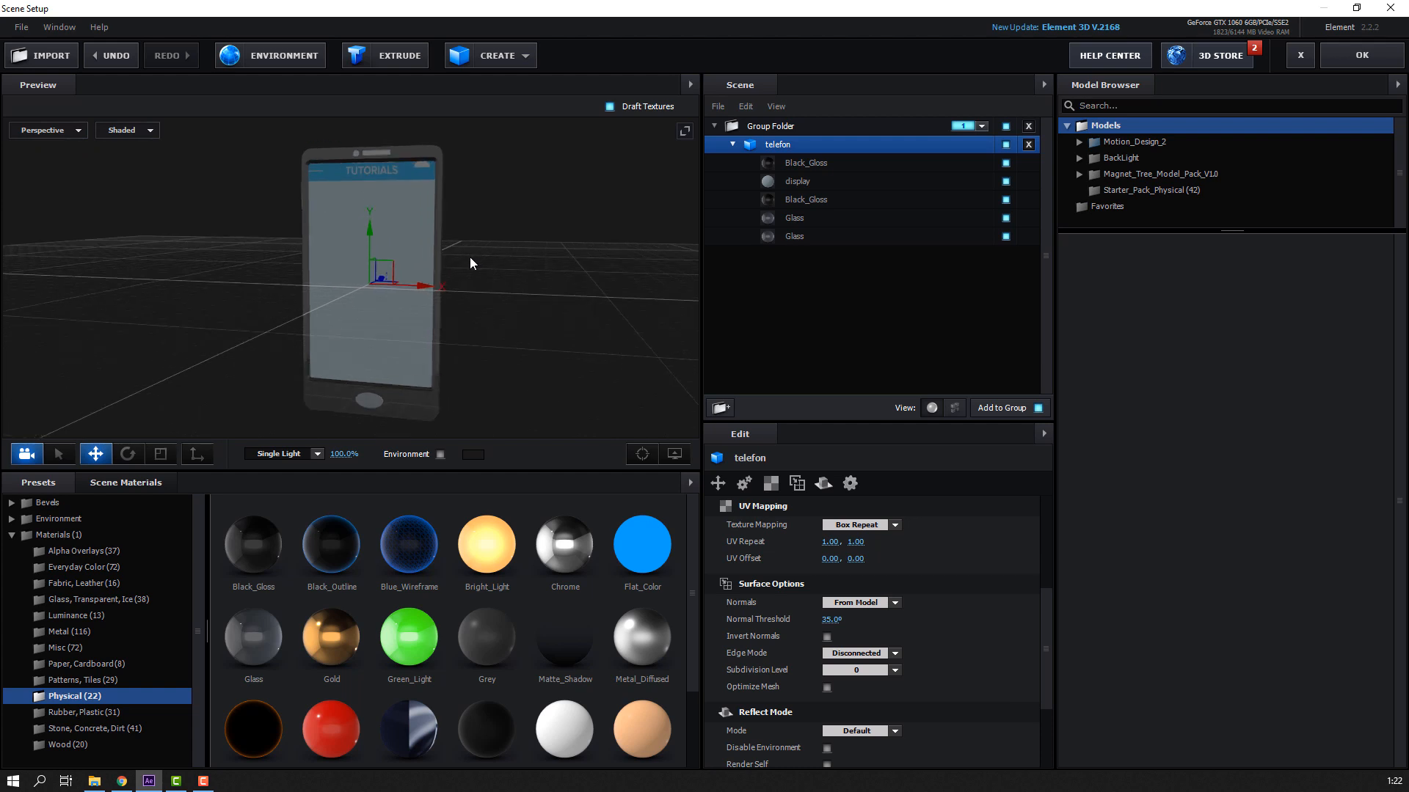
scroll(469, 256, "down", 1)
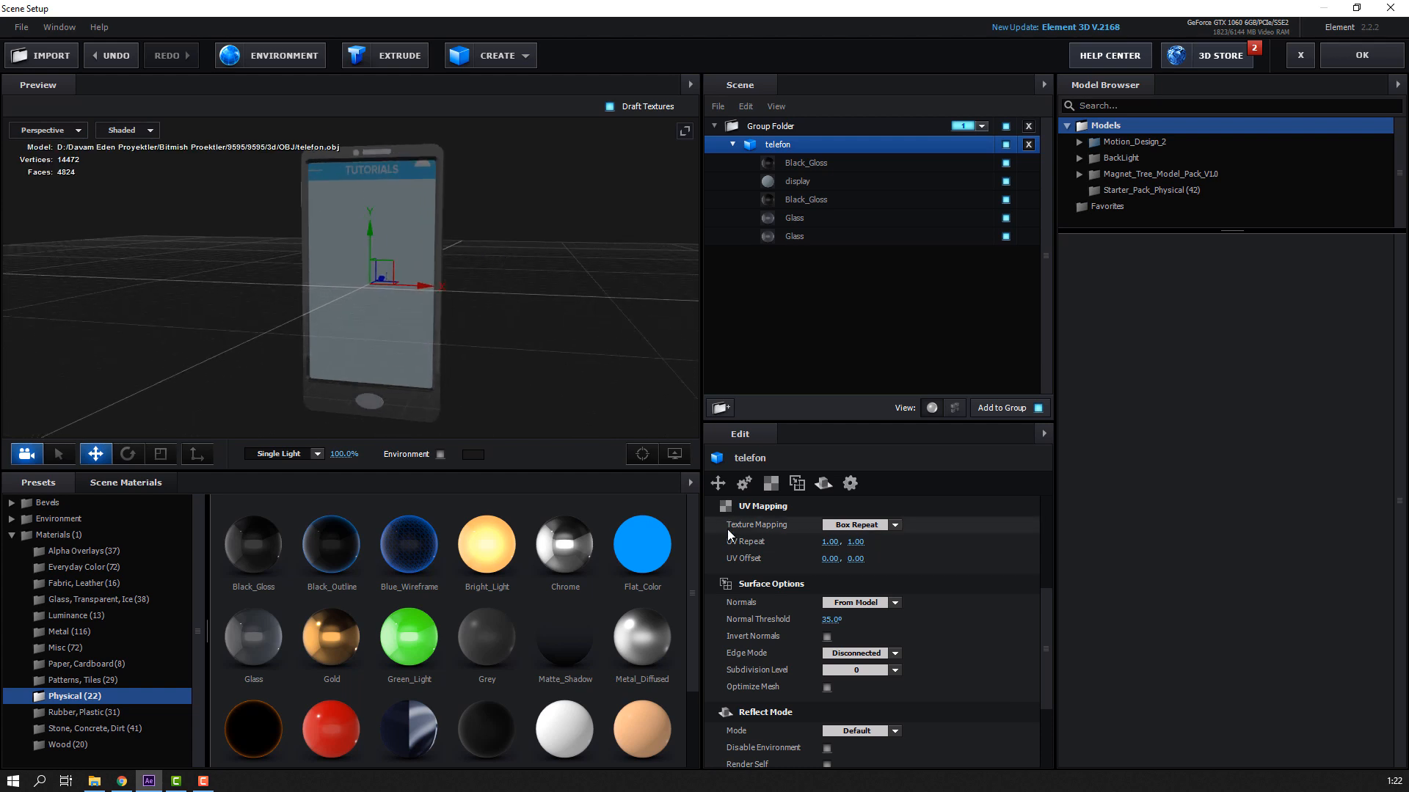
left_click_drag(809, 541, 967, 534)
left_click_drag(831, 558, 882, 541)
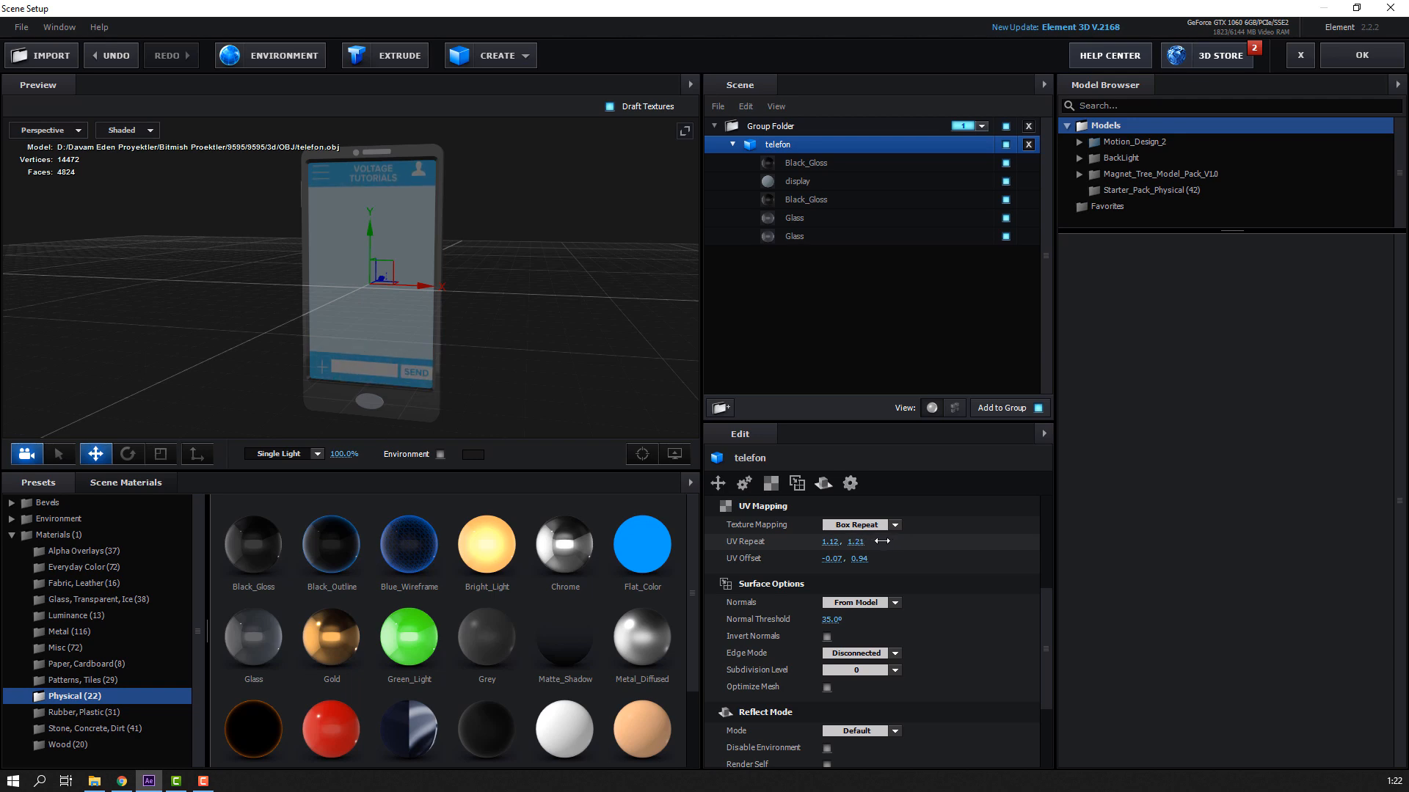
left_click(1361, 55)
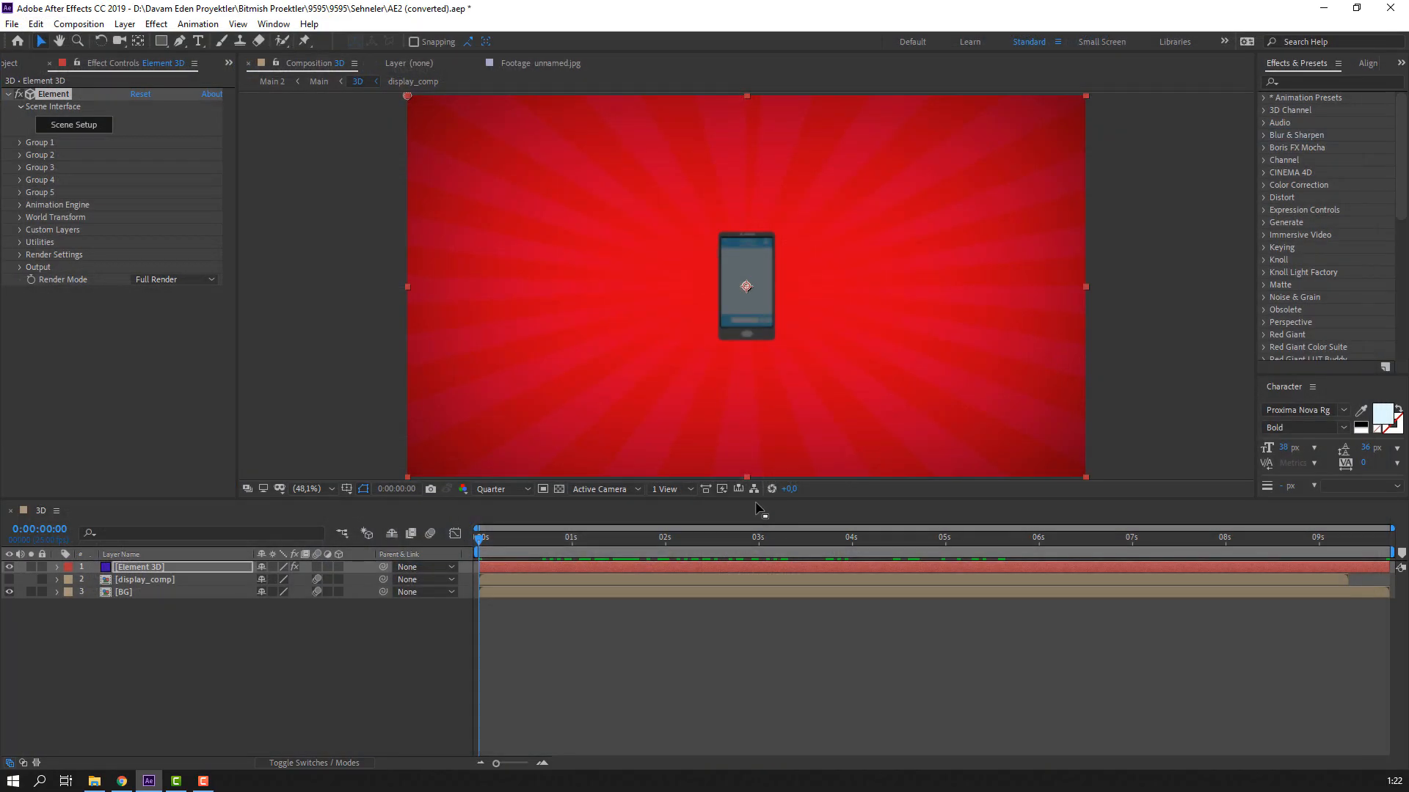
Step: Add a two-node camera named Camera 1 and move it in until the phone fills most of the frame's height
left_click_drag(516, 538, 897, 551)
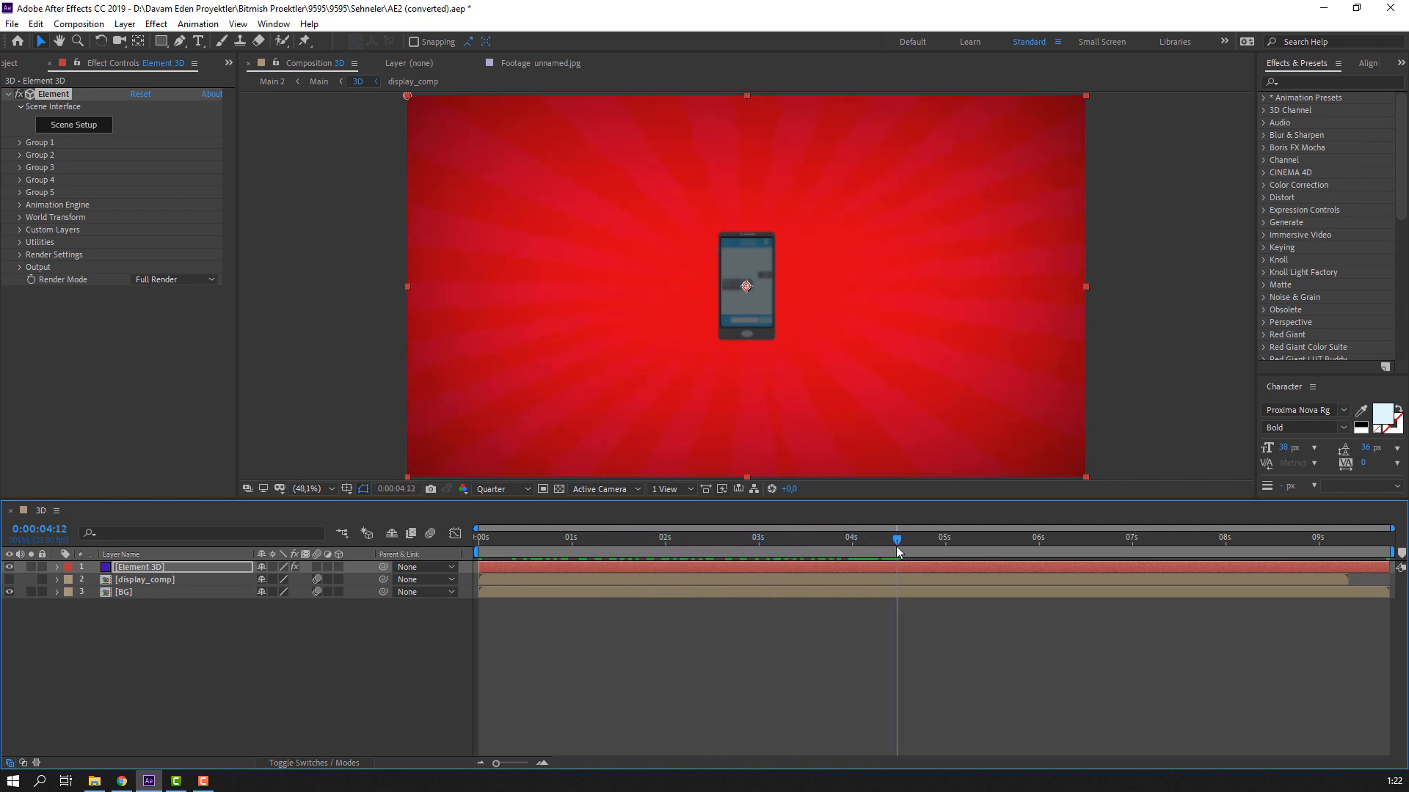
left_click(210, 668)
right_click(223, 650)
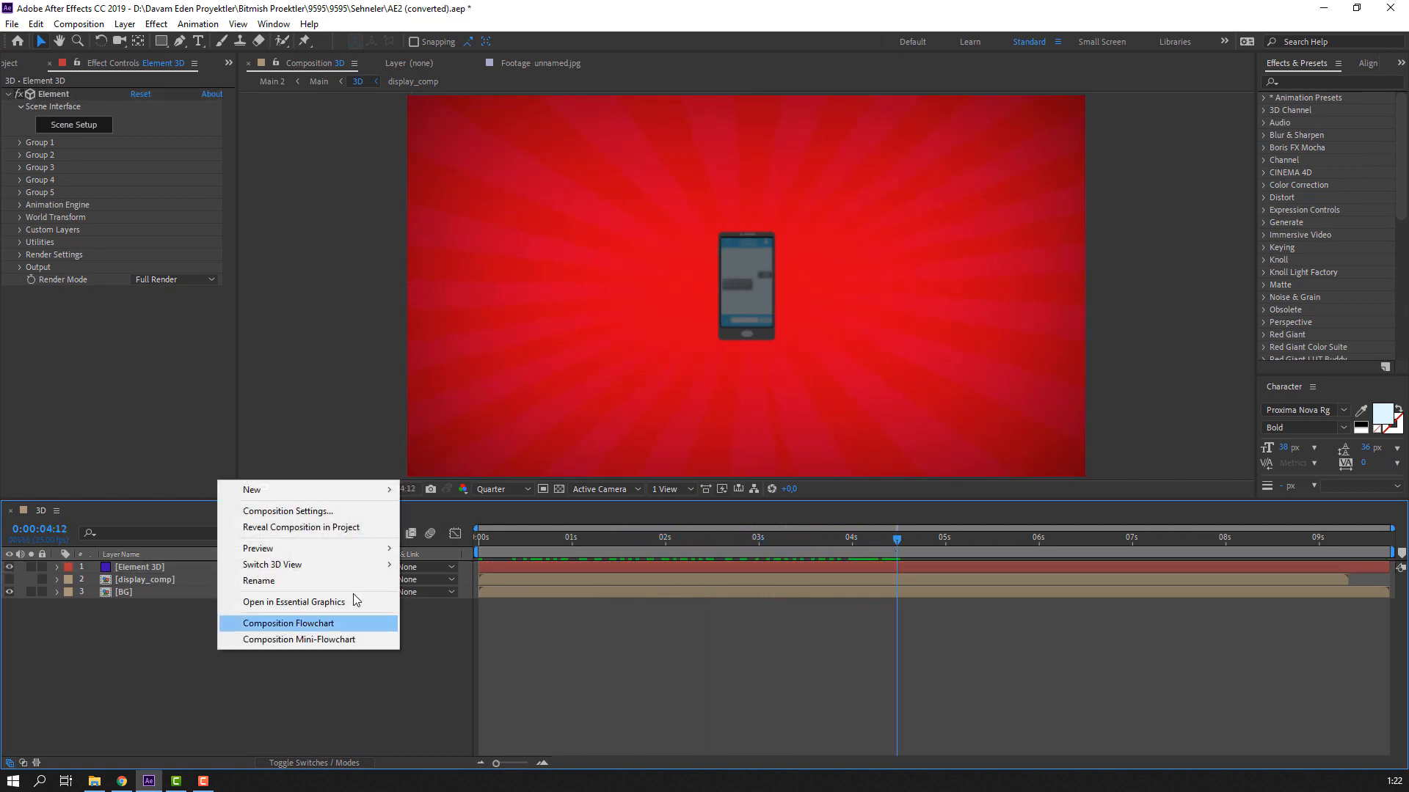
mouse_move(371, 490)
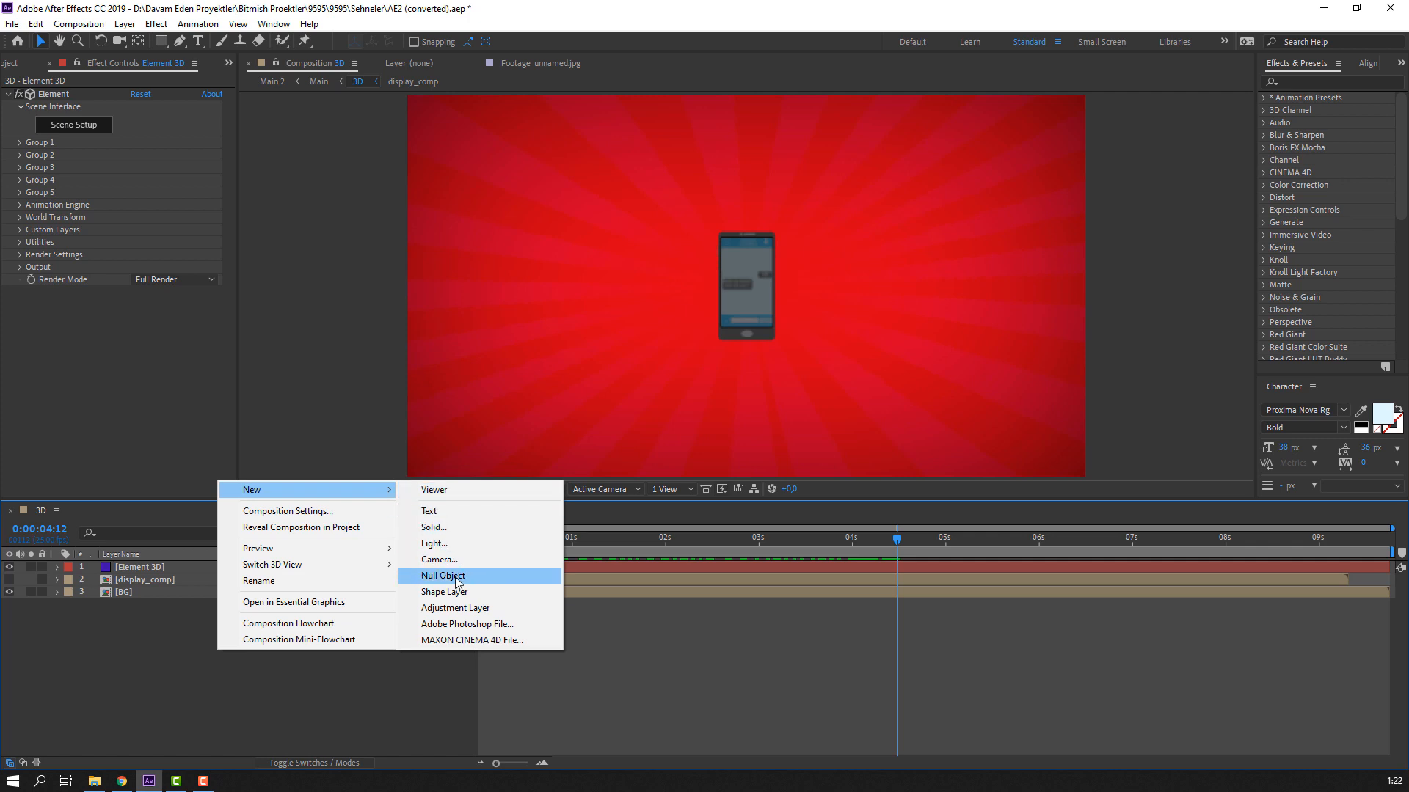
left_click(854, 551)
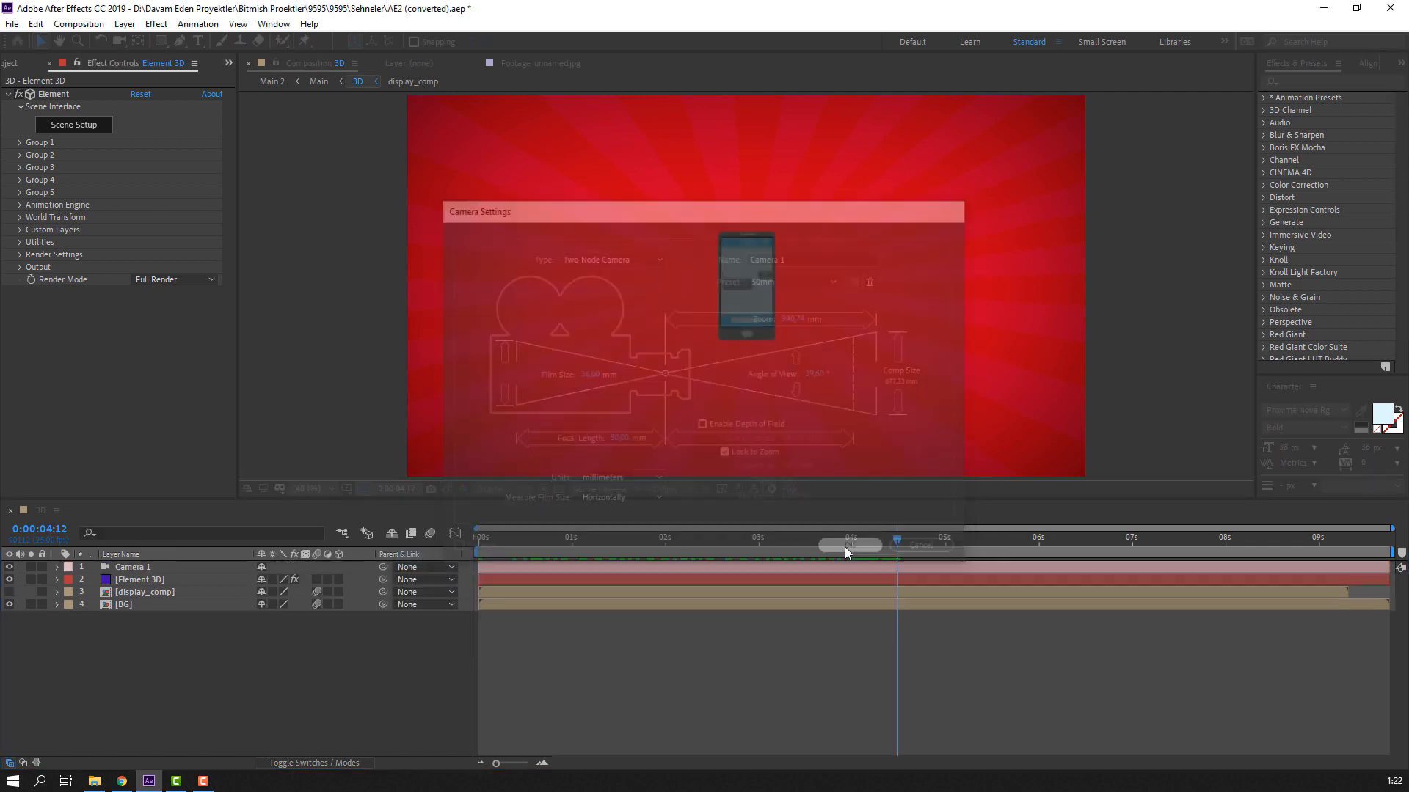
left_click_drag(732, 336, 831, 135)
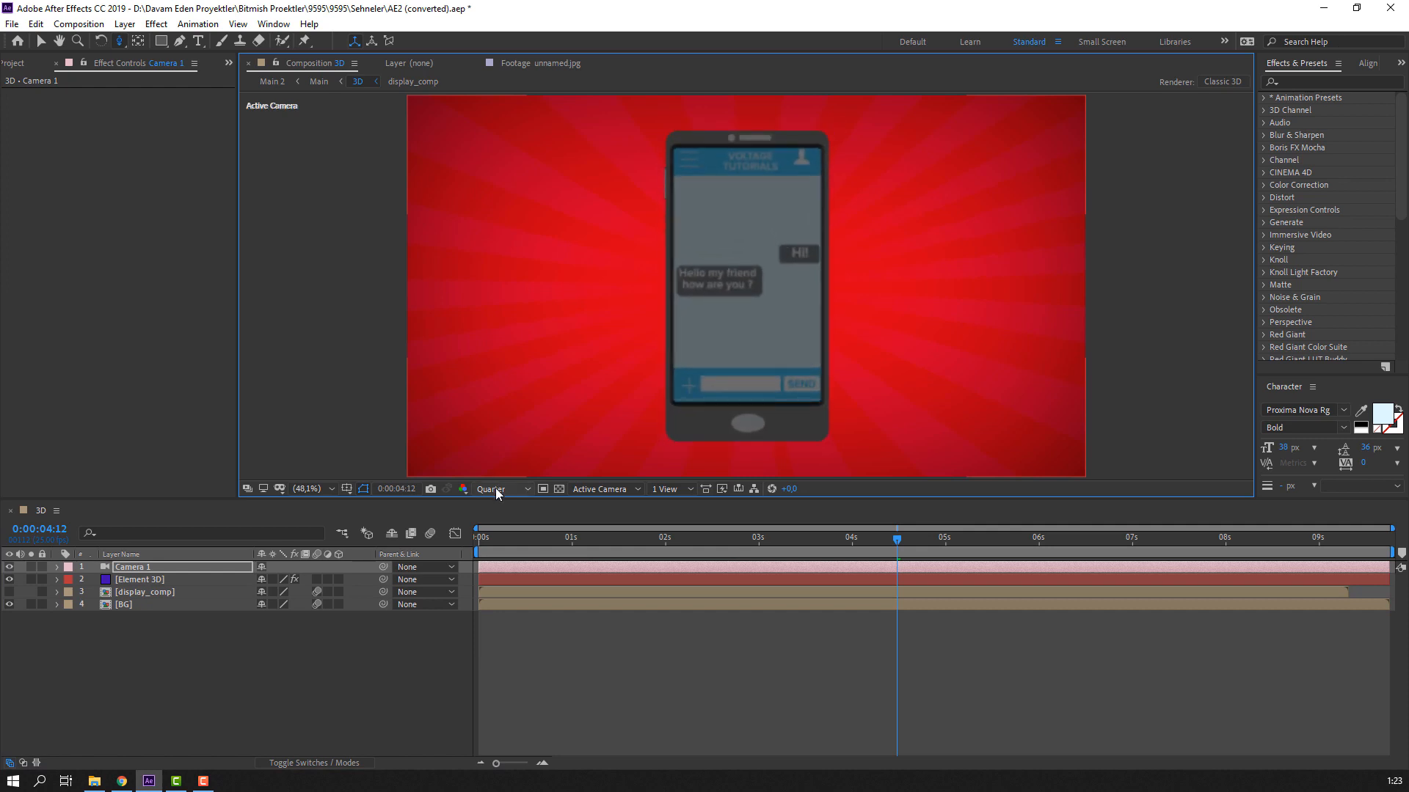
Step: Set the preview resolution to Full and check the phone's chat animation up to 0:00:07:13
left_click(495, 489)
left_click(500, 524)
key("v")
left_click_drag(502, 547, 1181, 534)
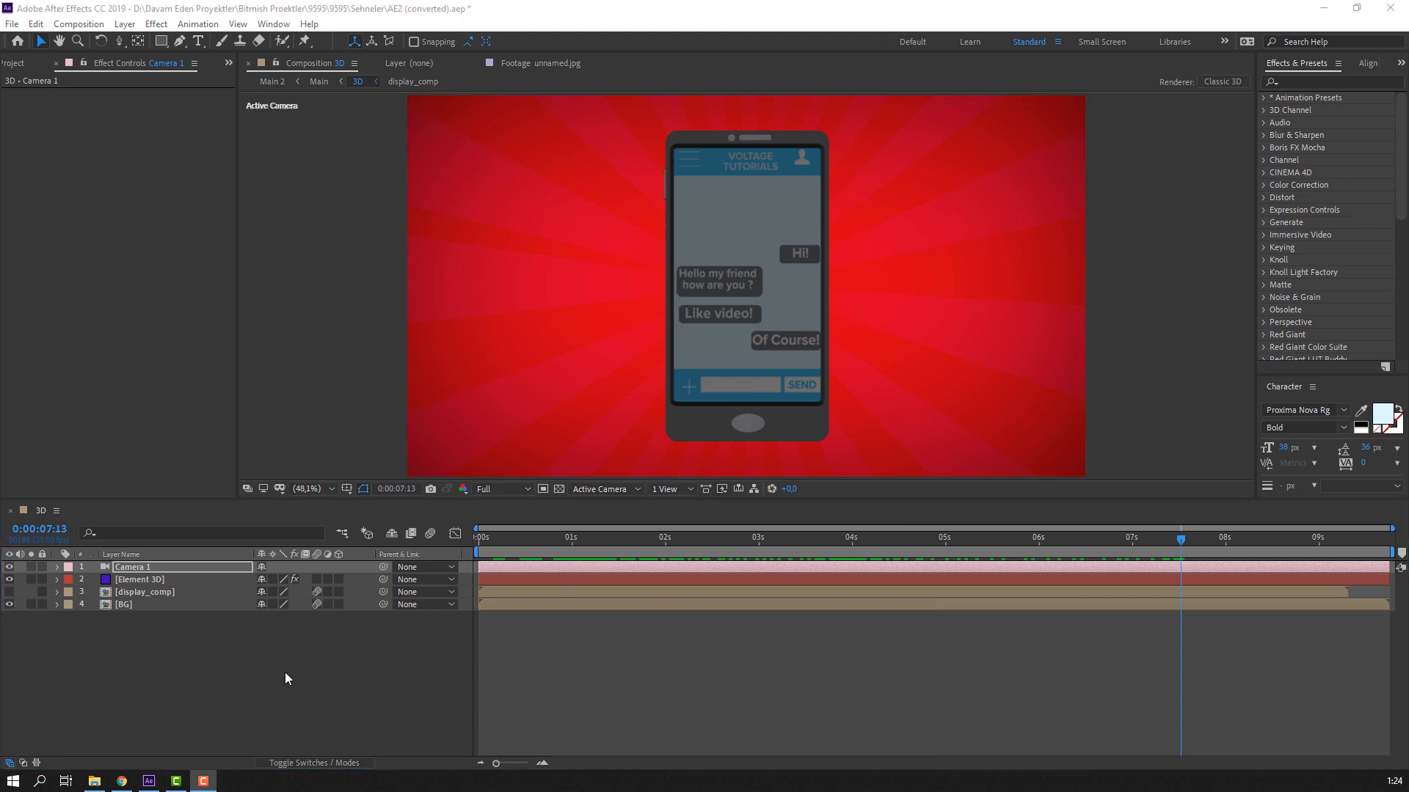
Step: Reopen the Element 3D layer's Scene Setup and fine-tune the telefon model's UV Repeat to 1.14, 1.21
left_click(183, 580)
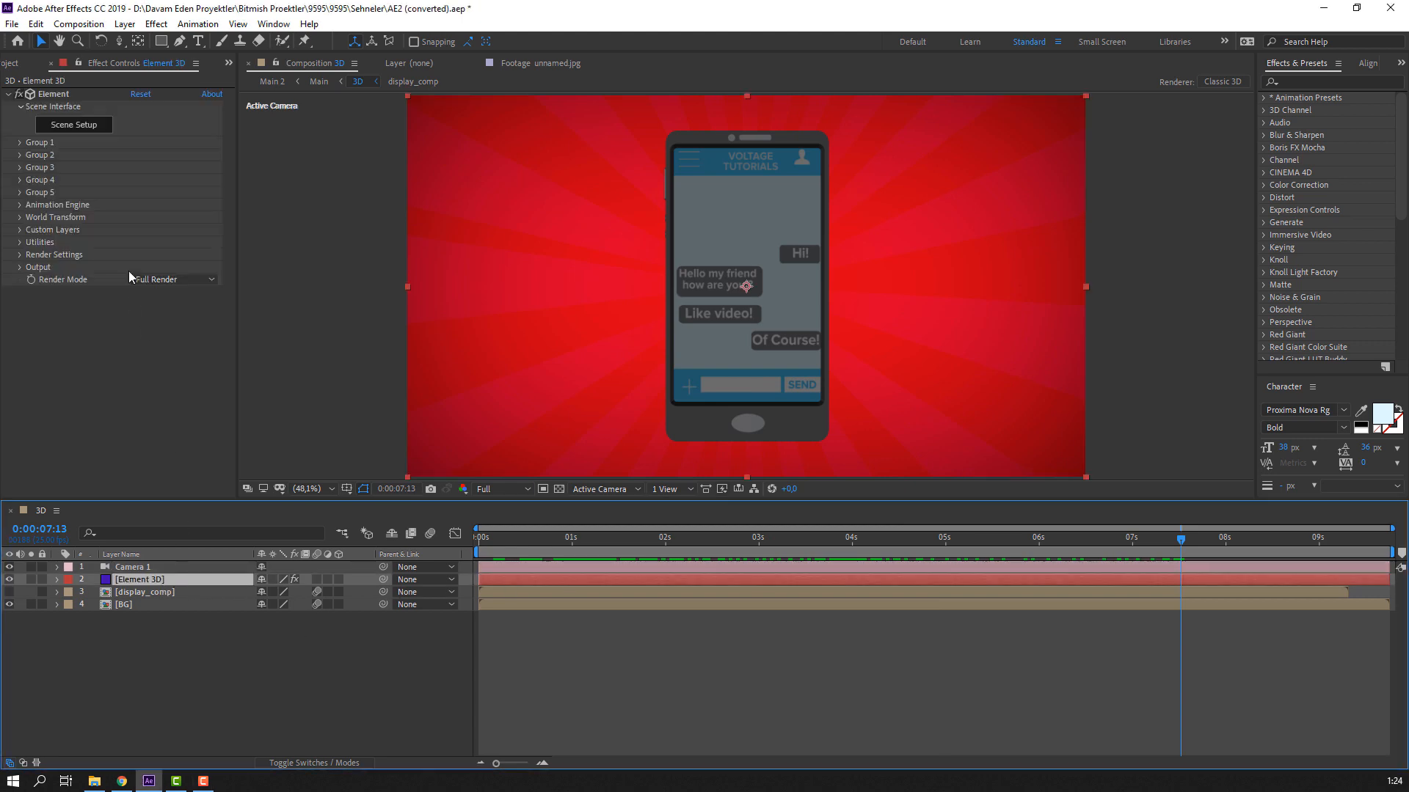
left_click(102, 132)
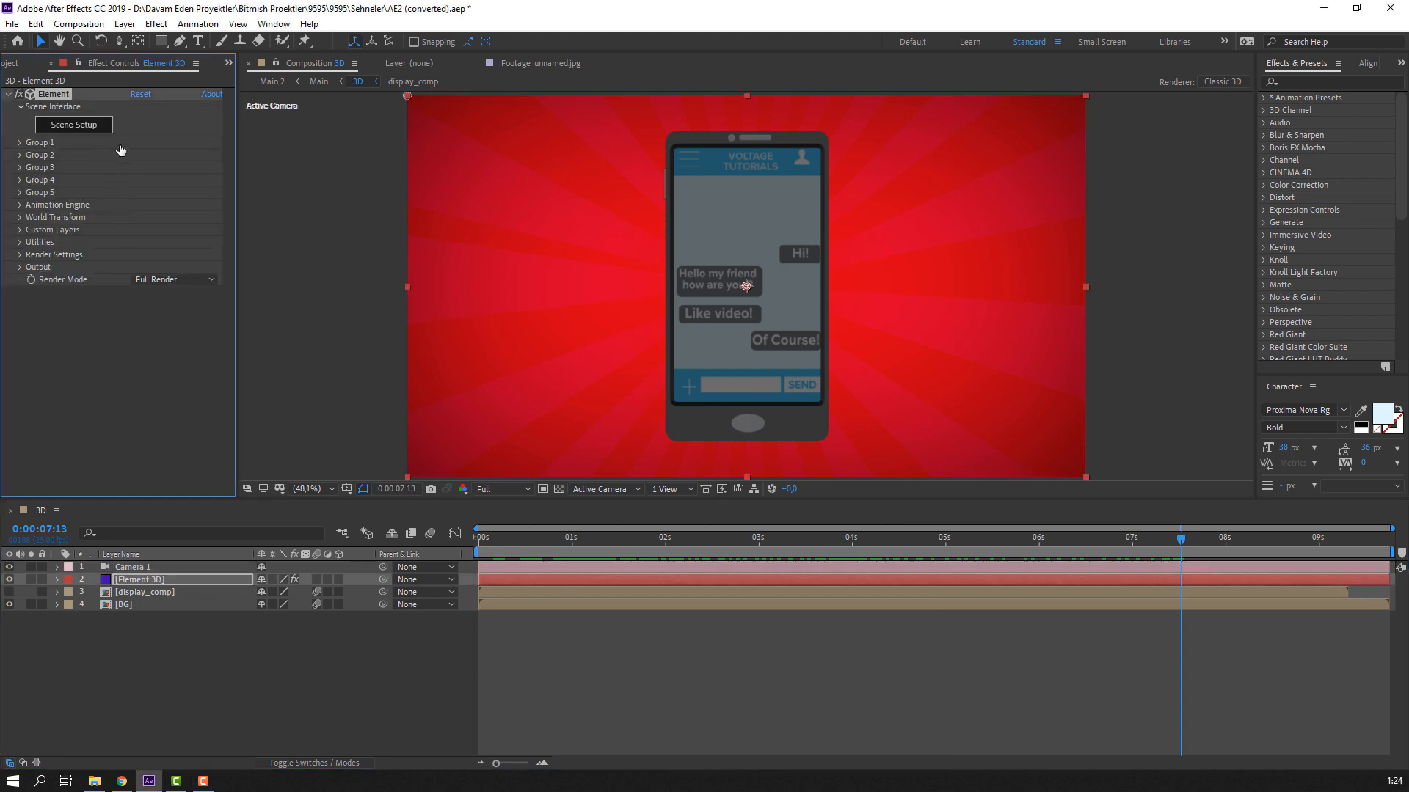
left_click(79, 126)
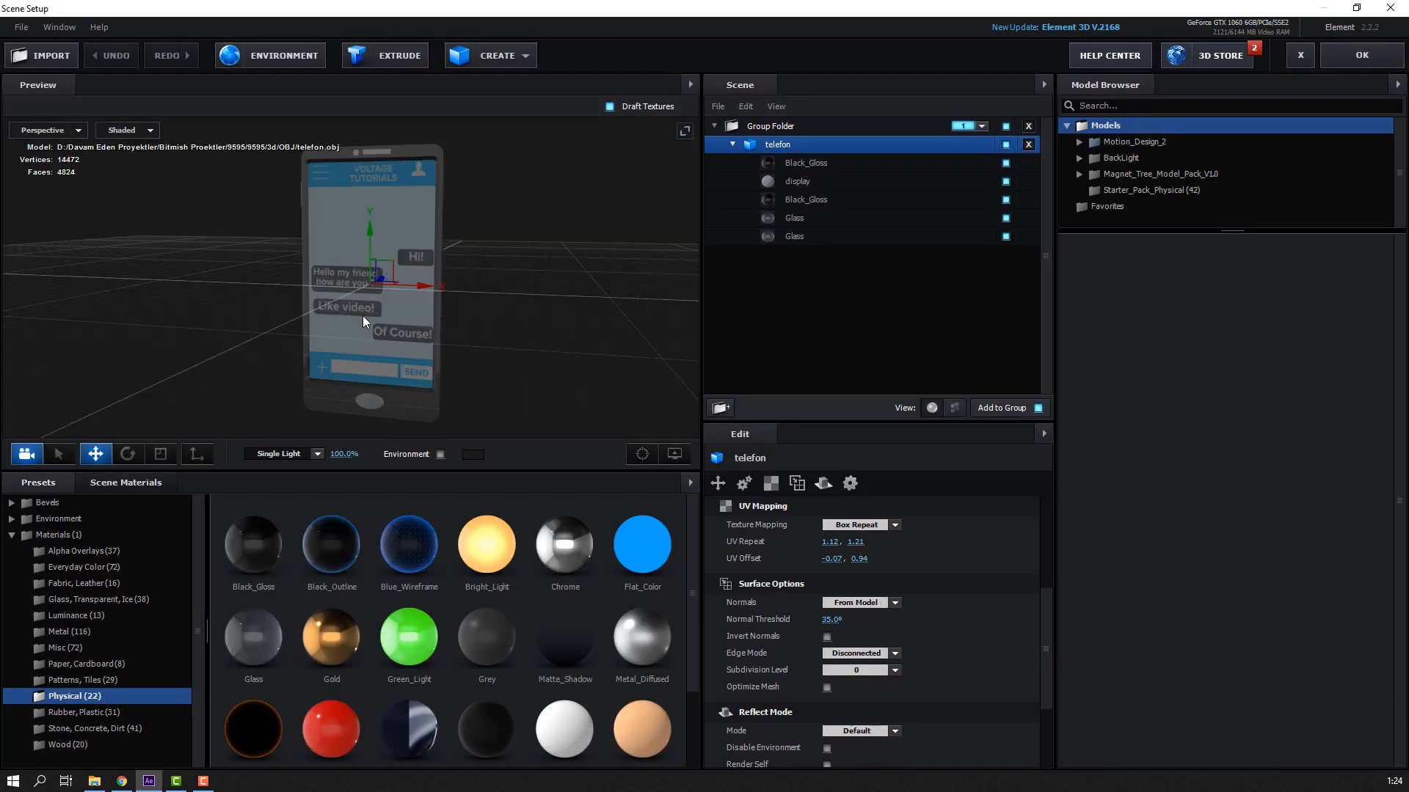
left_click_drag(362, 316, 468, 350)
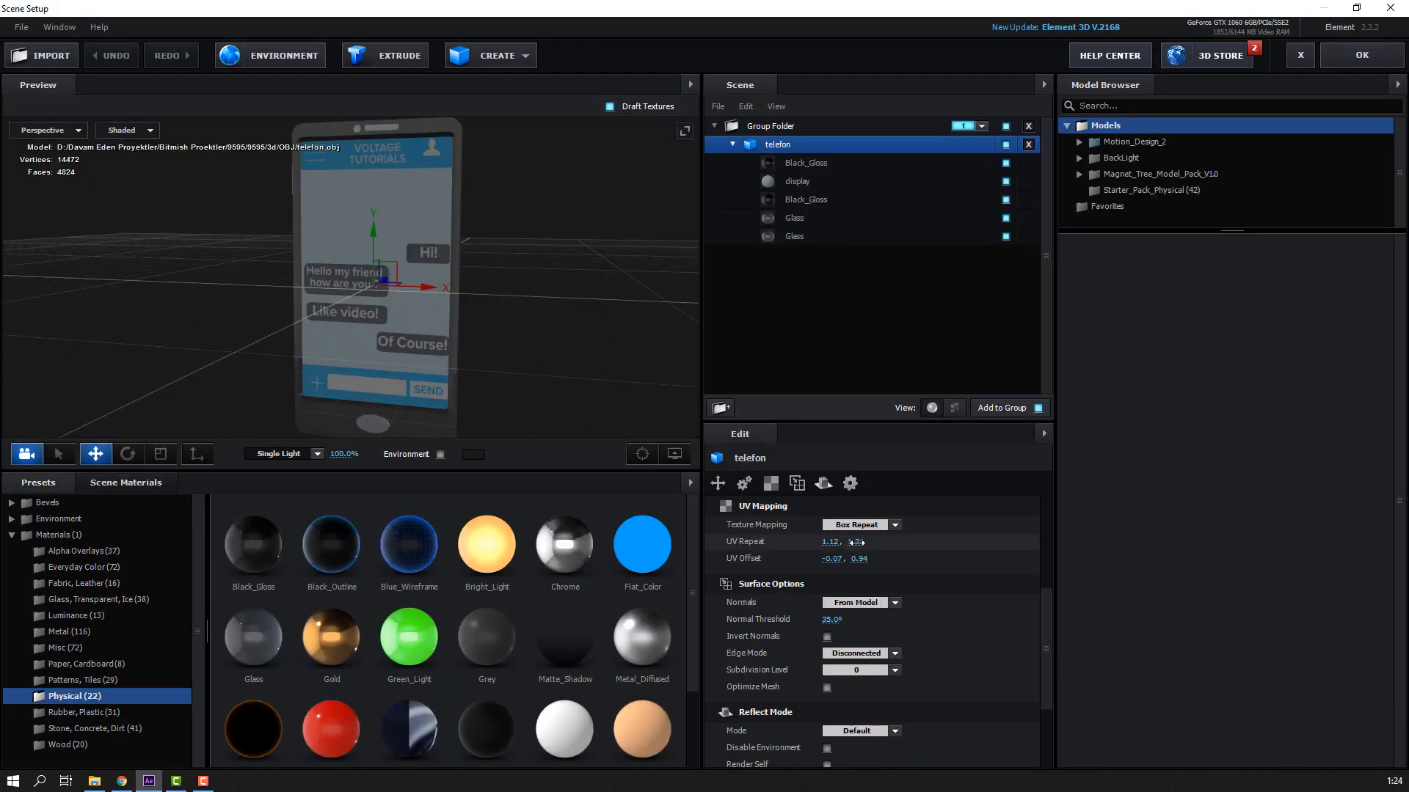
left_click_drag(856, 542, 832, 541)
left_click_drag(437, 368, 441, 333)
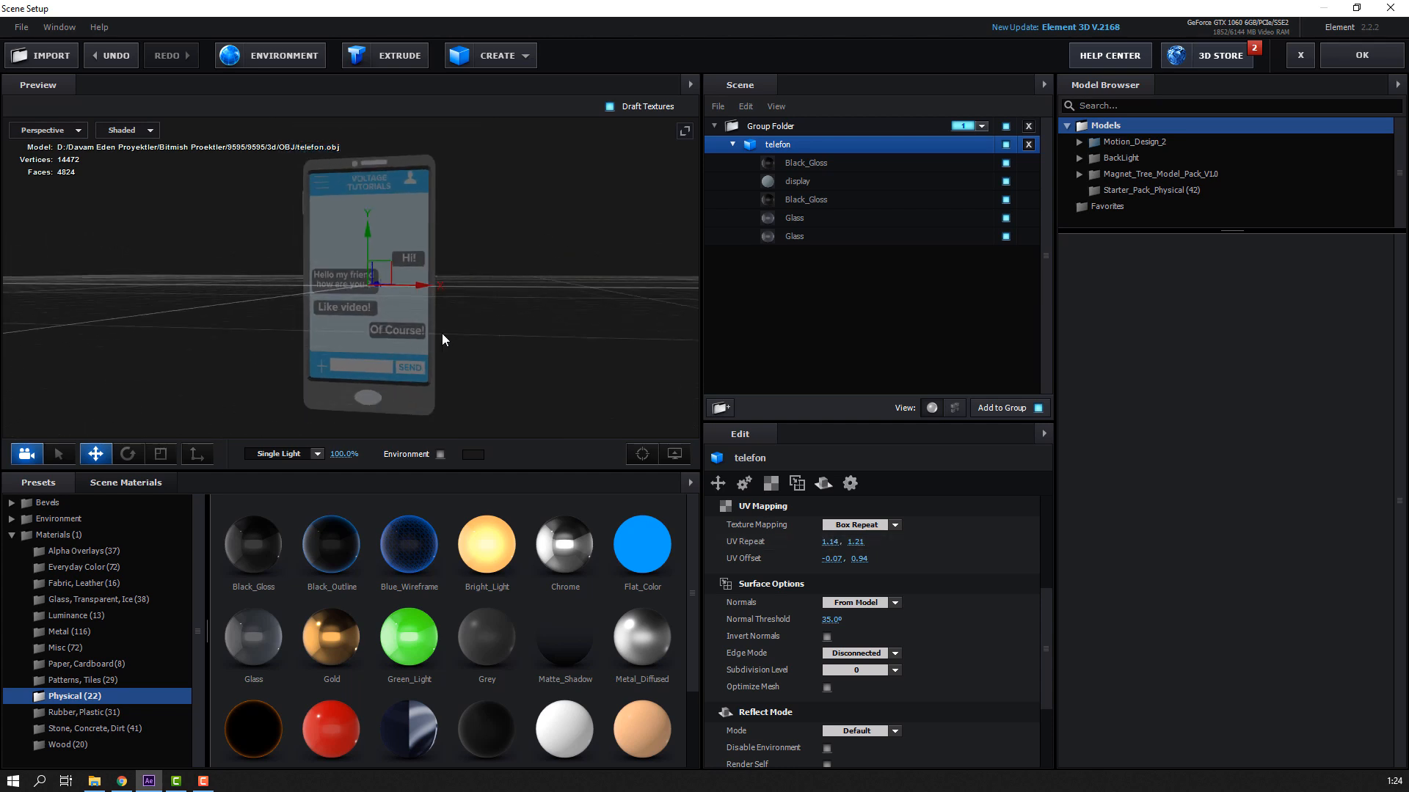
Step: Set the display material's Glossiness to 100% and its Reflectivity Intensity to 7%, and check the reflections on the screen
left_click(801, 182)
left_click_drag(1046, 543, 1046, 574)
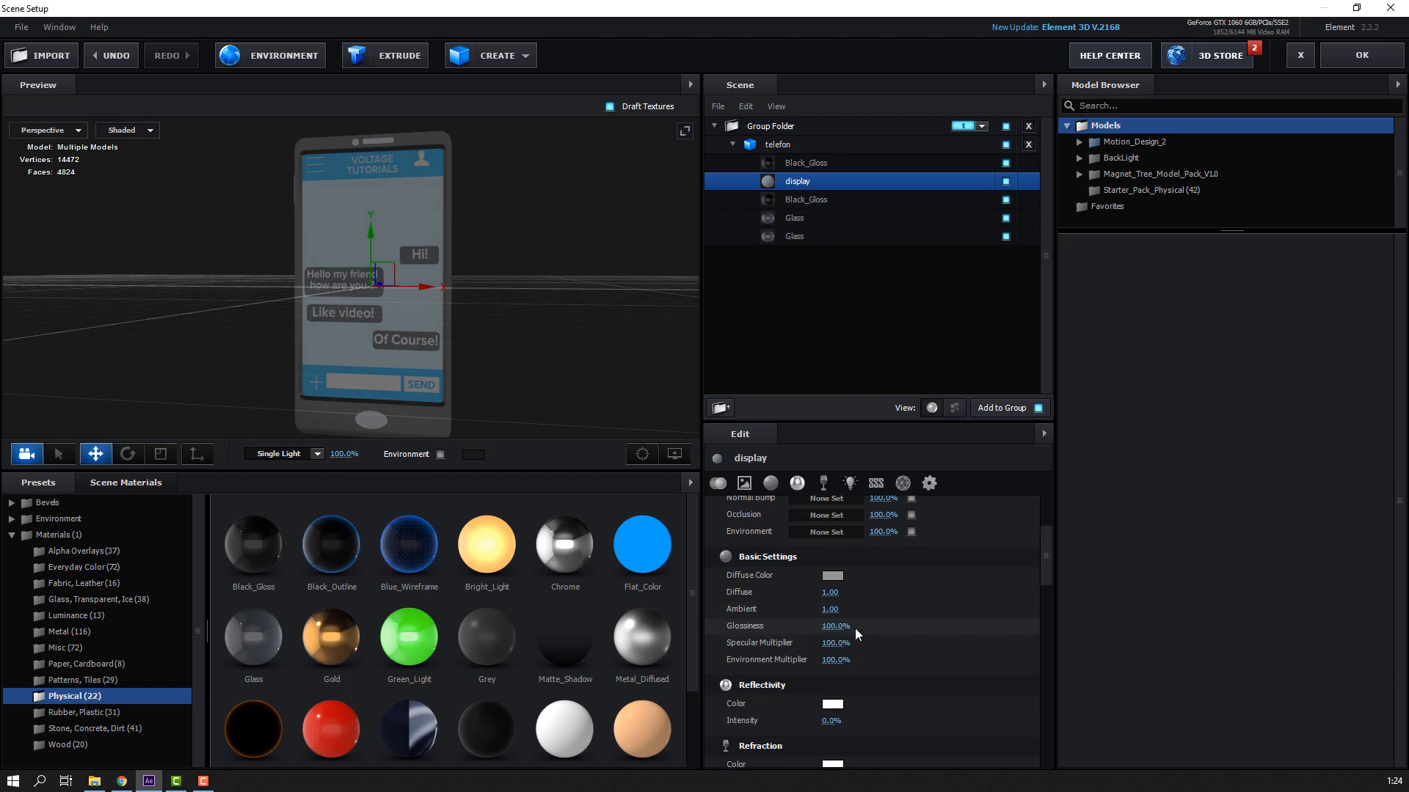
mouse_move(440, 394)
left_mouse_down()
mouse_move(382, 407)
mouse_move(460, 399)
mouse_move(435, 402)
left_mouse_up()
mouse_move(829, 720)
left_mouse_down()
mouse_move(847, 720)
mouse_move(834, 721)
left_mouse_up()
mouse_move(433, 396)
left_mouse_down()
mouse_move(371, 381)
mouse_move(390, 369)
mouse_move(412, 412)
left_mouse_up()
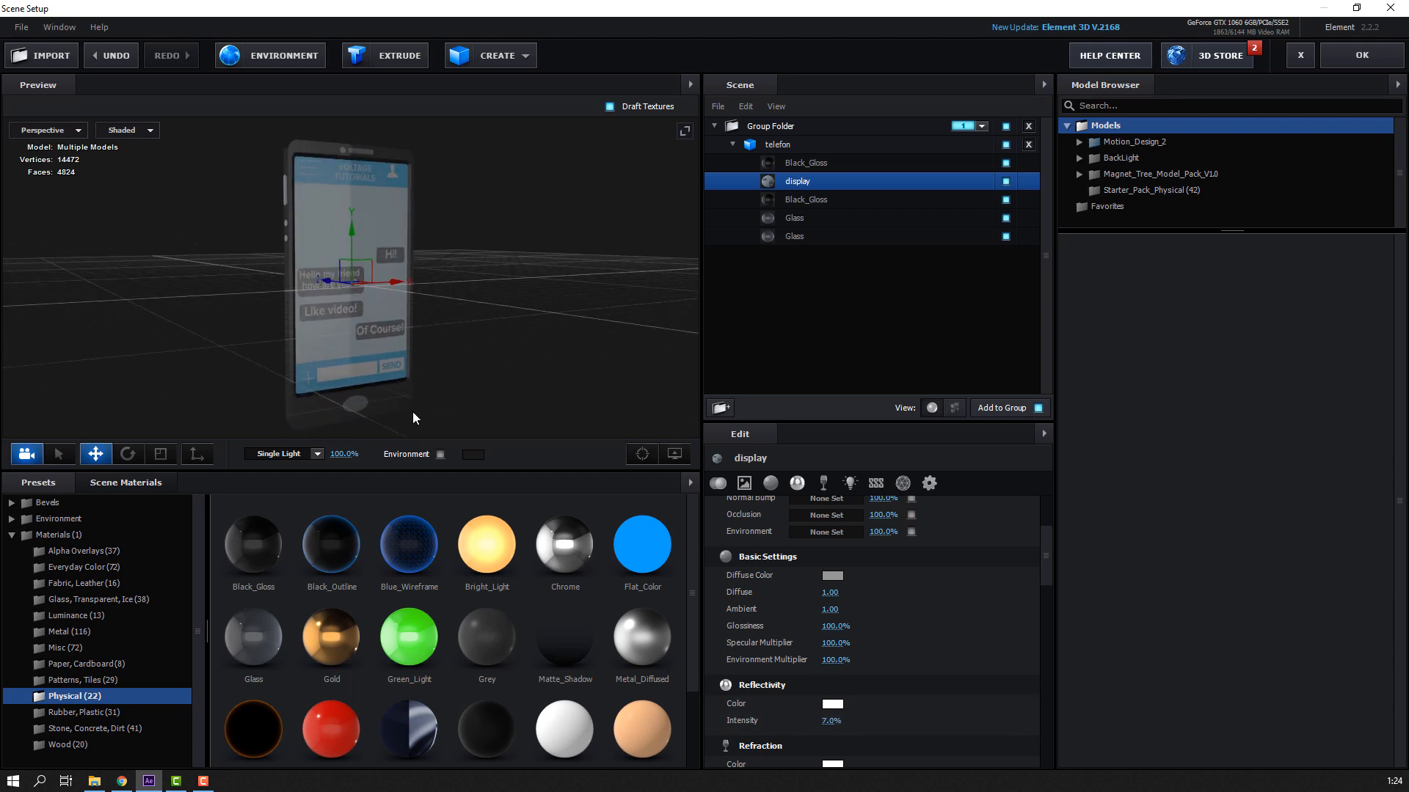
Step: Try a dark grey-brown Reflectivity color on the display material and check the phone's screen from different angles
left_click_drag(403, 339, 494, 368)
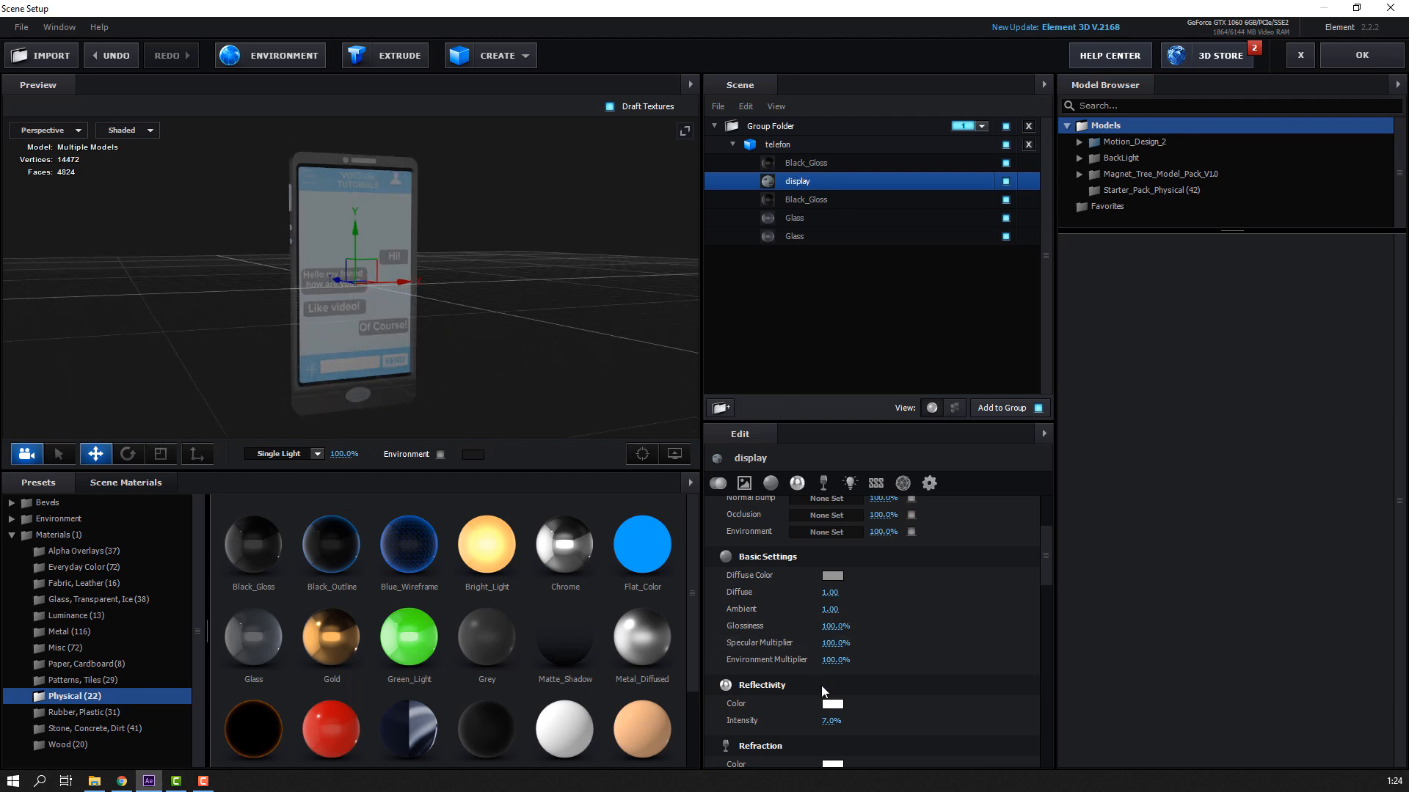
left_click(834, 704)
left_click_drag(783, 710, 722, 719)
left_click(926, 749)
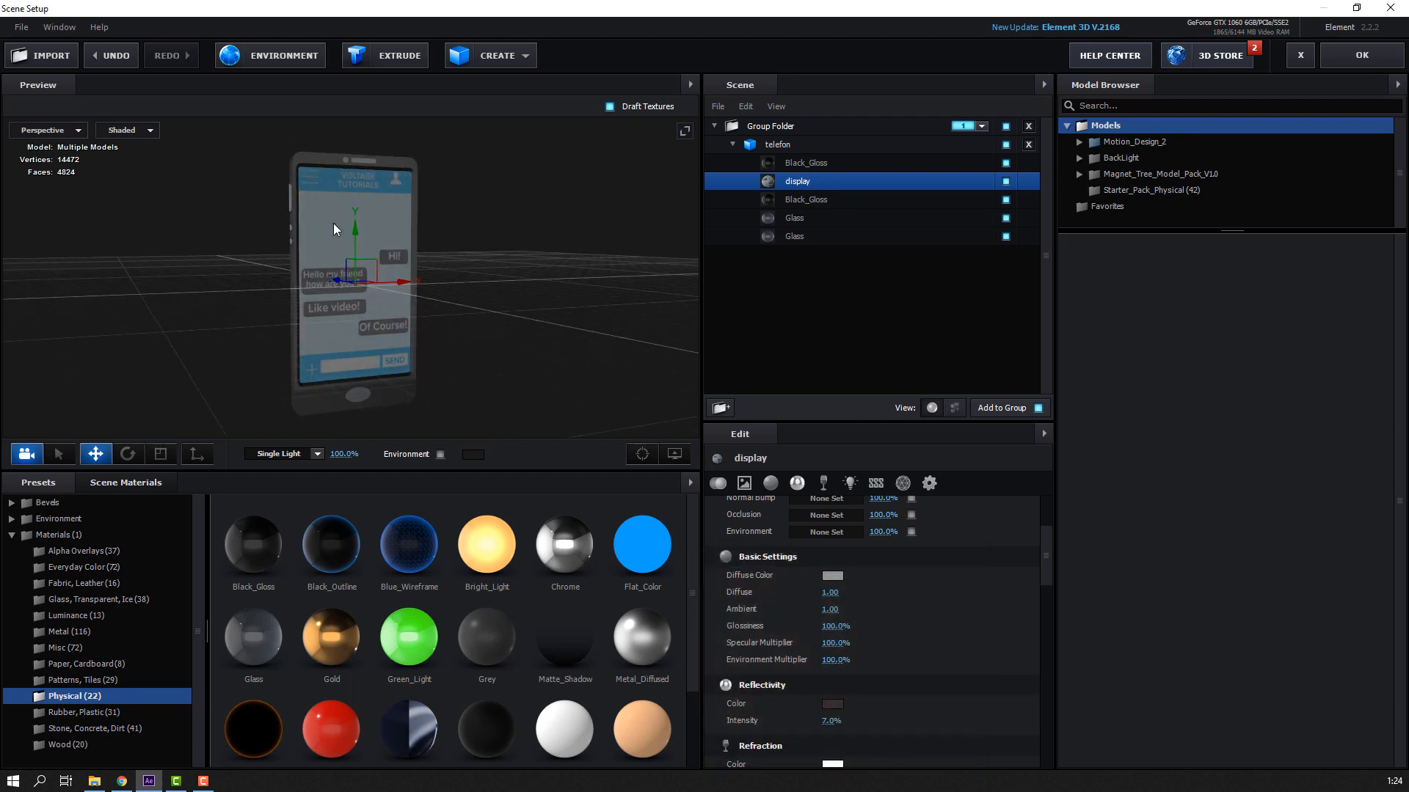
left_click_drag(333, 223, 566, 470)
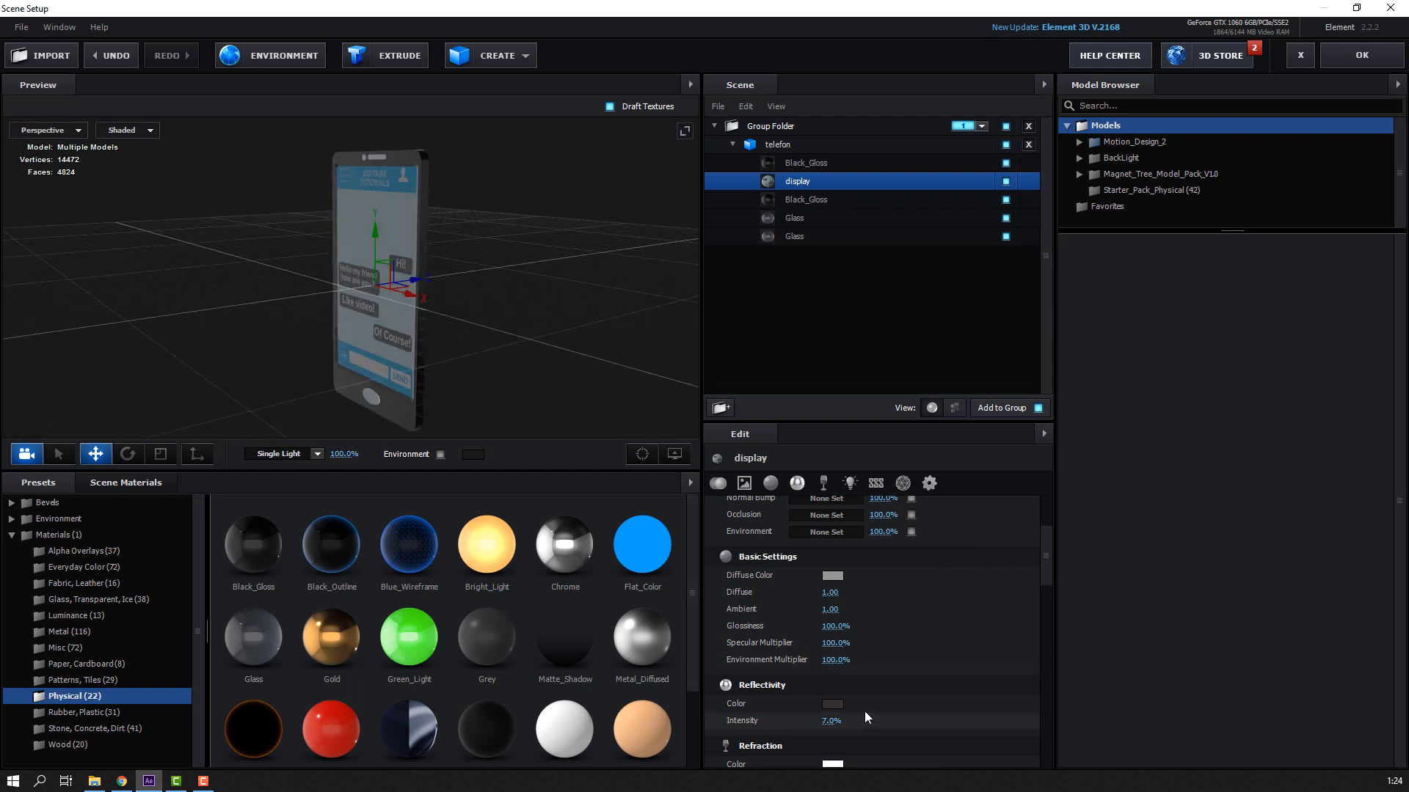
Step: Set the display material's Reflectivity color to near-white and check the reflections on the phone
left_click(833, 704)
left_click_drag(723, 710, 712, 591)
left_click(944, 747)
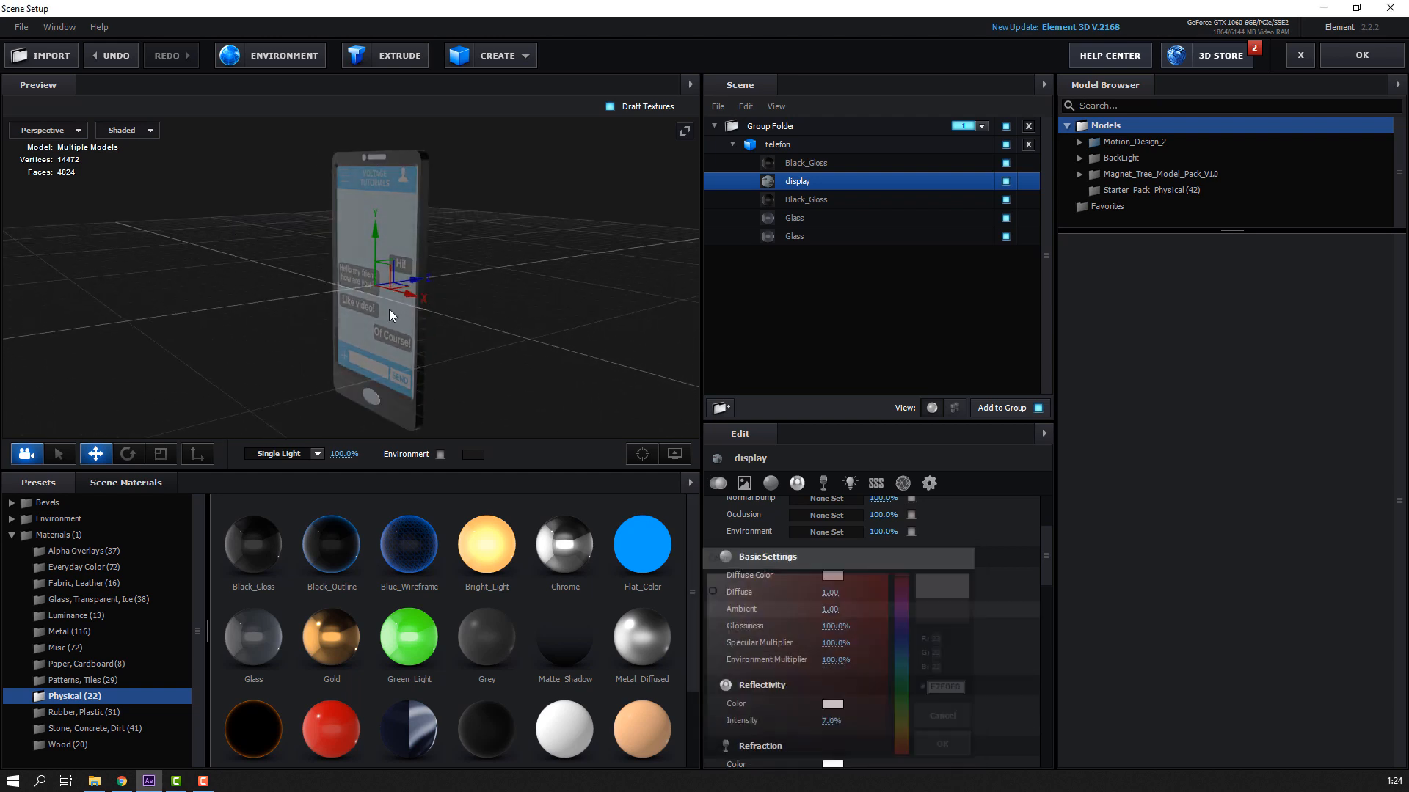
left_click_drag(390, 289, 467, 434)
key("ctrl+z")
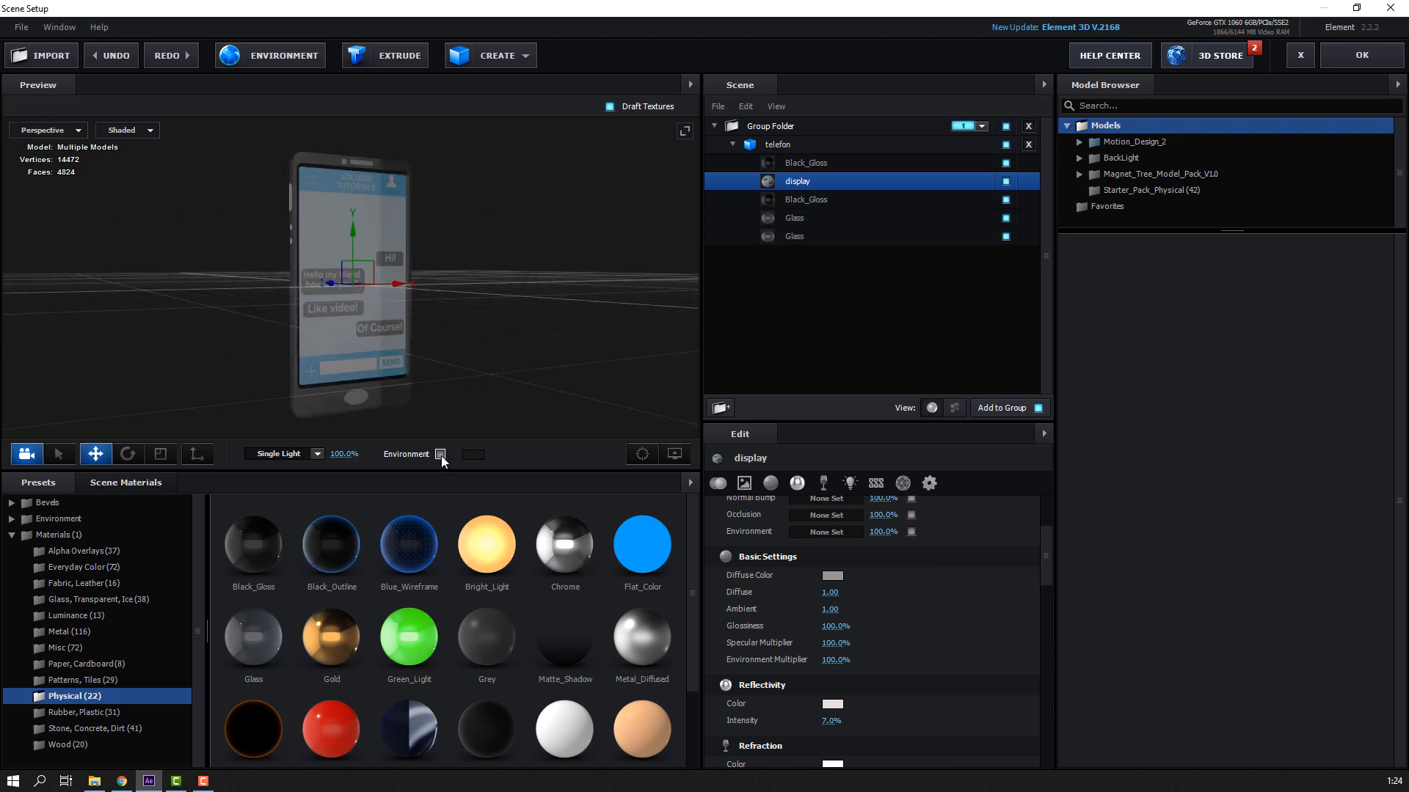
Step: Show the environment in the scene preview, apply the Scene Setup and check the chat animation up to 0:00:03:22
left_click(441, 455)
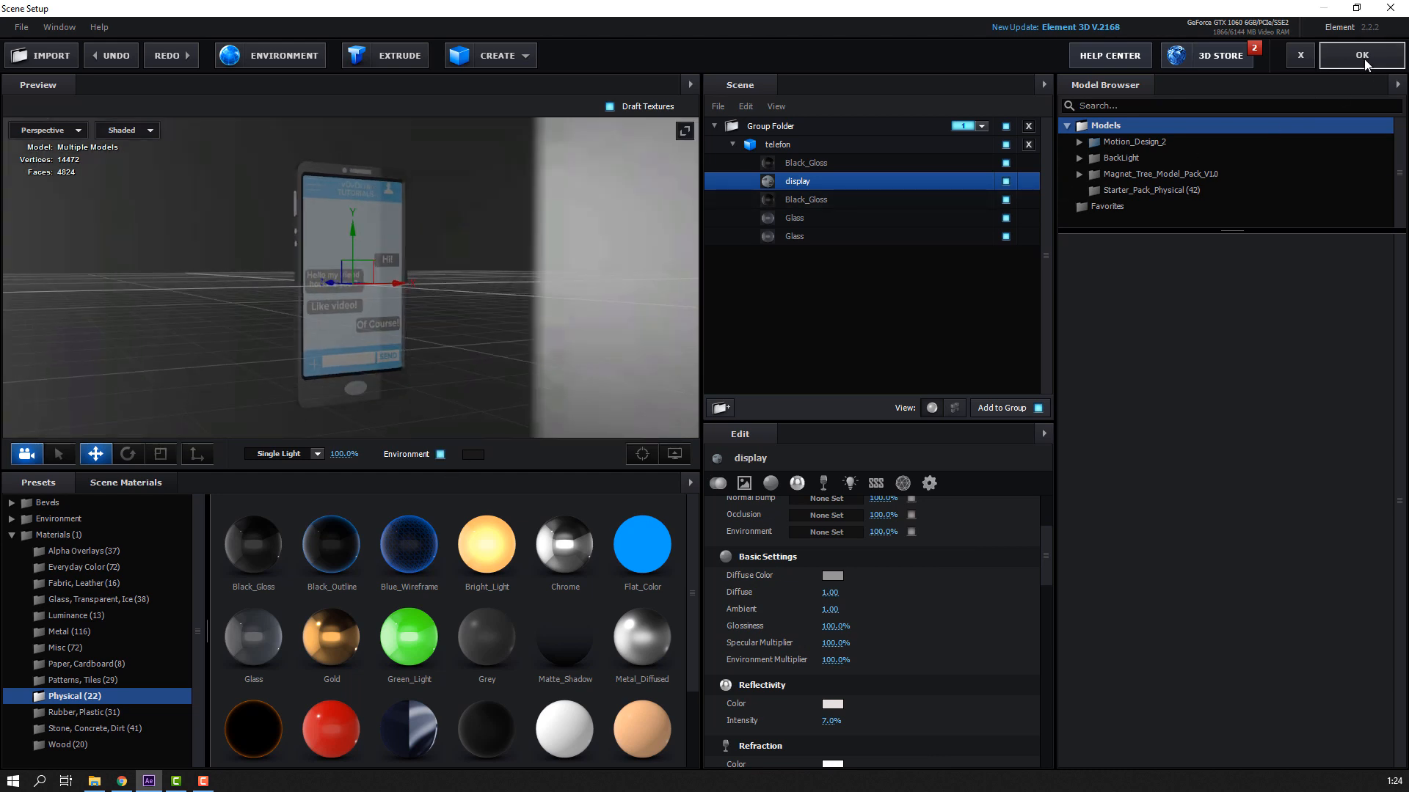
left_click(1365, 62)
left_click(536, 546)
key("Home")
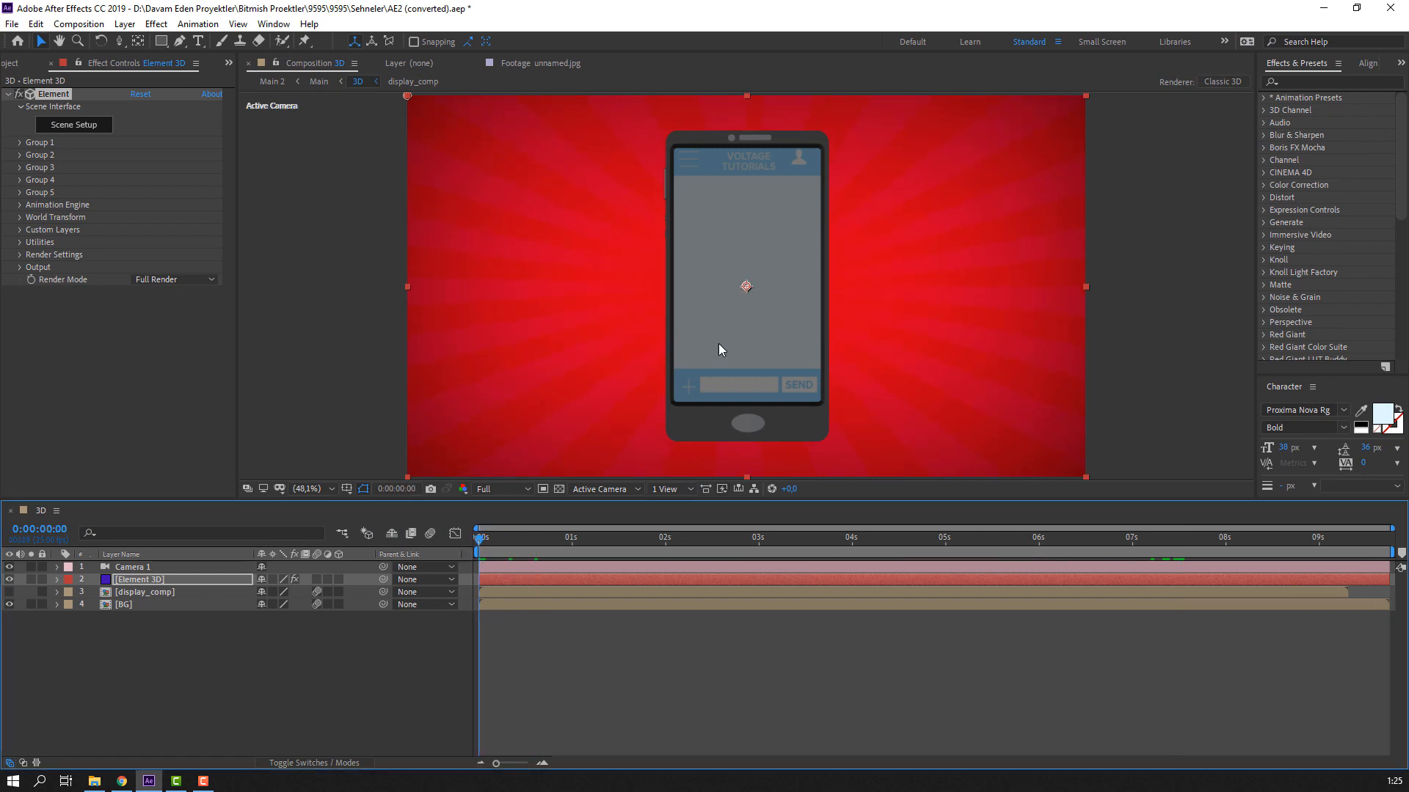
left_click_drag(514, 540, 843, 534)
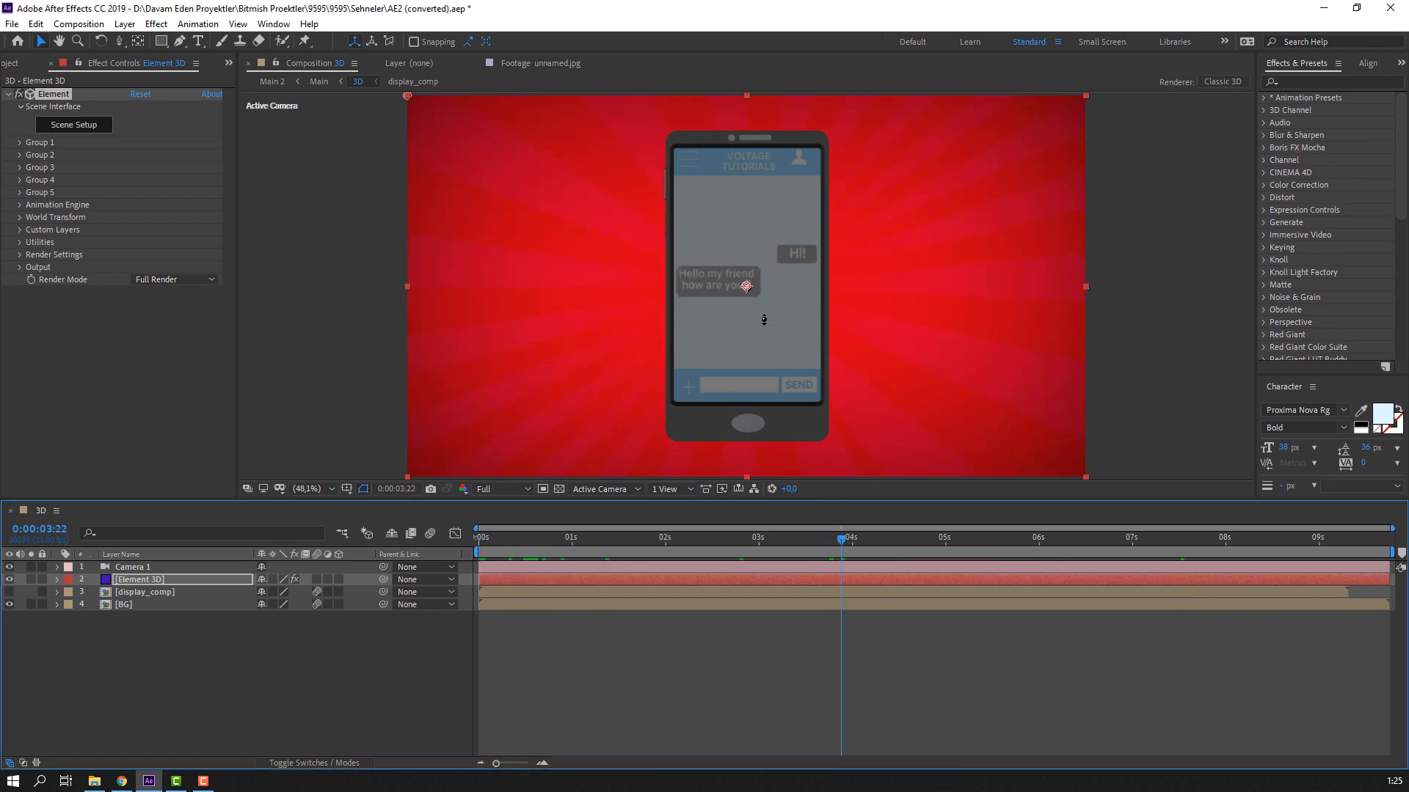
Step: Try orbiting the camera around the phone
key("c")
mouse_move(745, 256)
left_mouse_down()
mouse_move(824, 258)
mouse_move(751, 247)
mouse_move(774, 257)
mouse_move(729, 264)
mouse_move(756, 270)
left_mouse_up()
key("ctrl+z")
key("v")
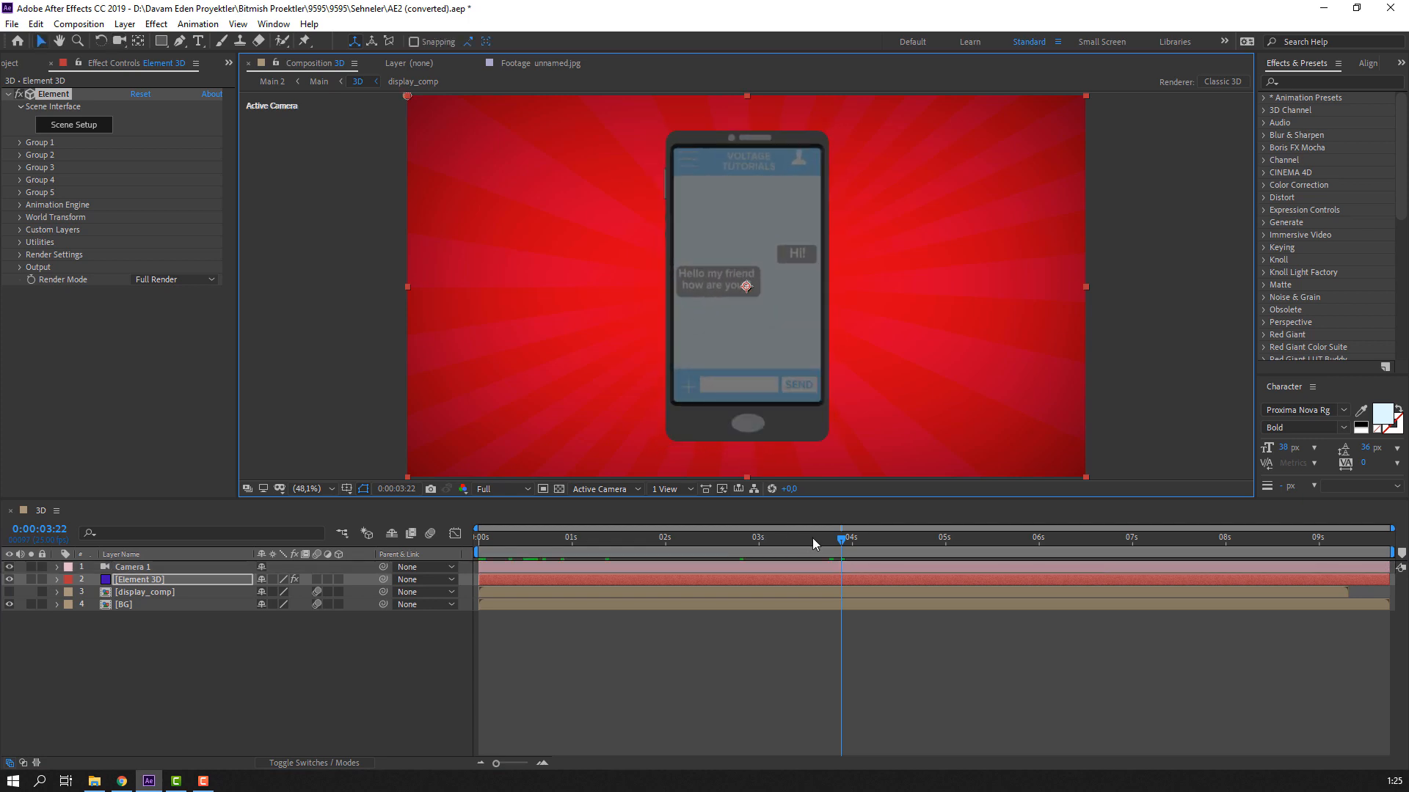
Step: Return to the start of the composition and delete the Camera 1 layer
left_click_drag(818, 545, 478, 544)
left_click(132, 567)
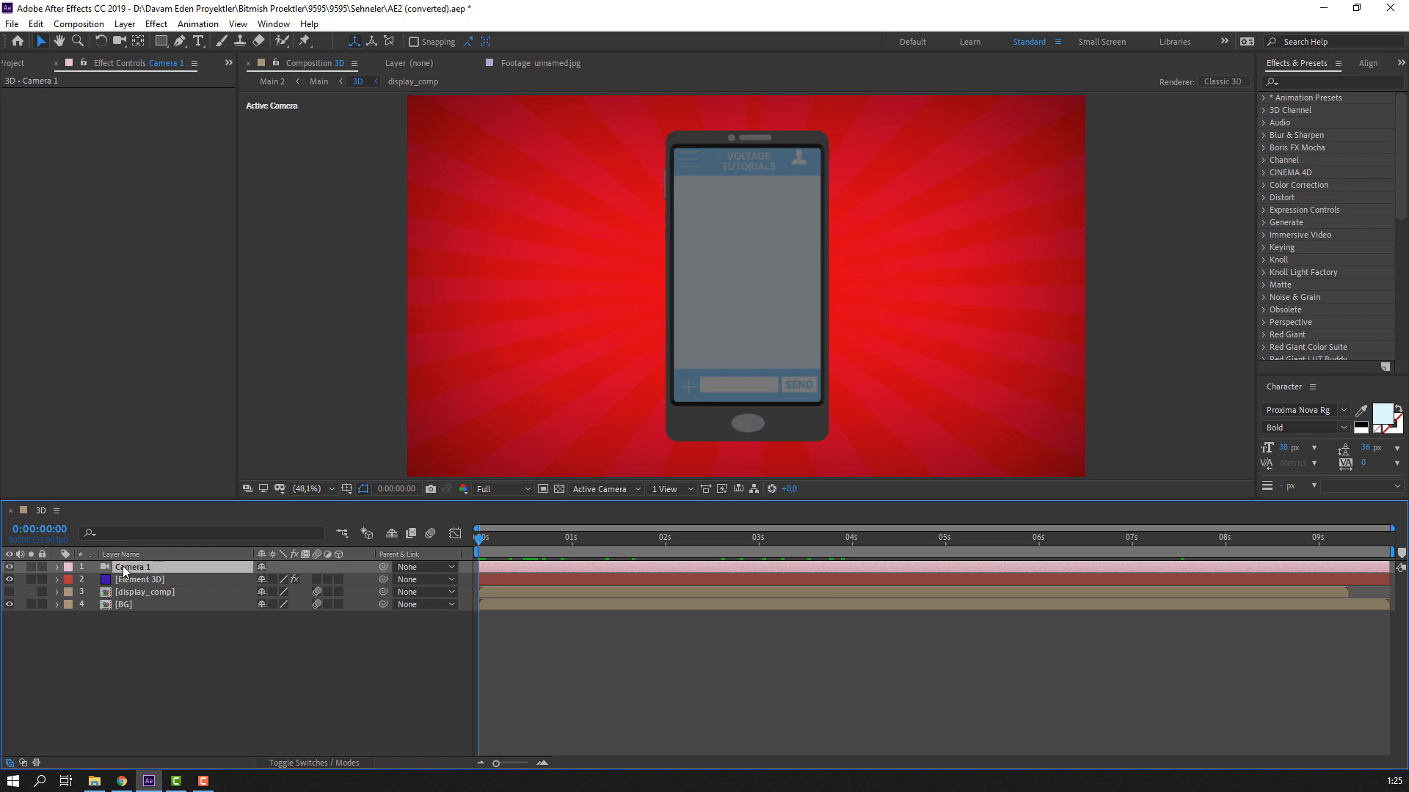
key("Delete")
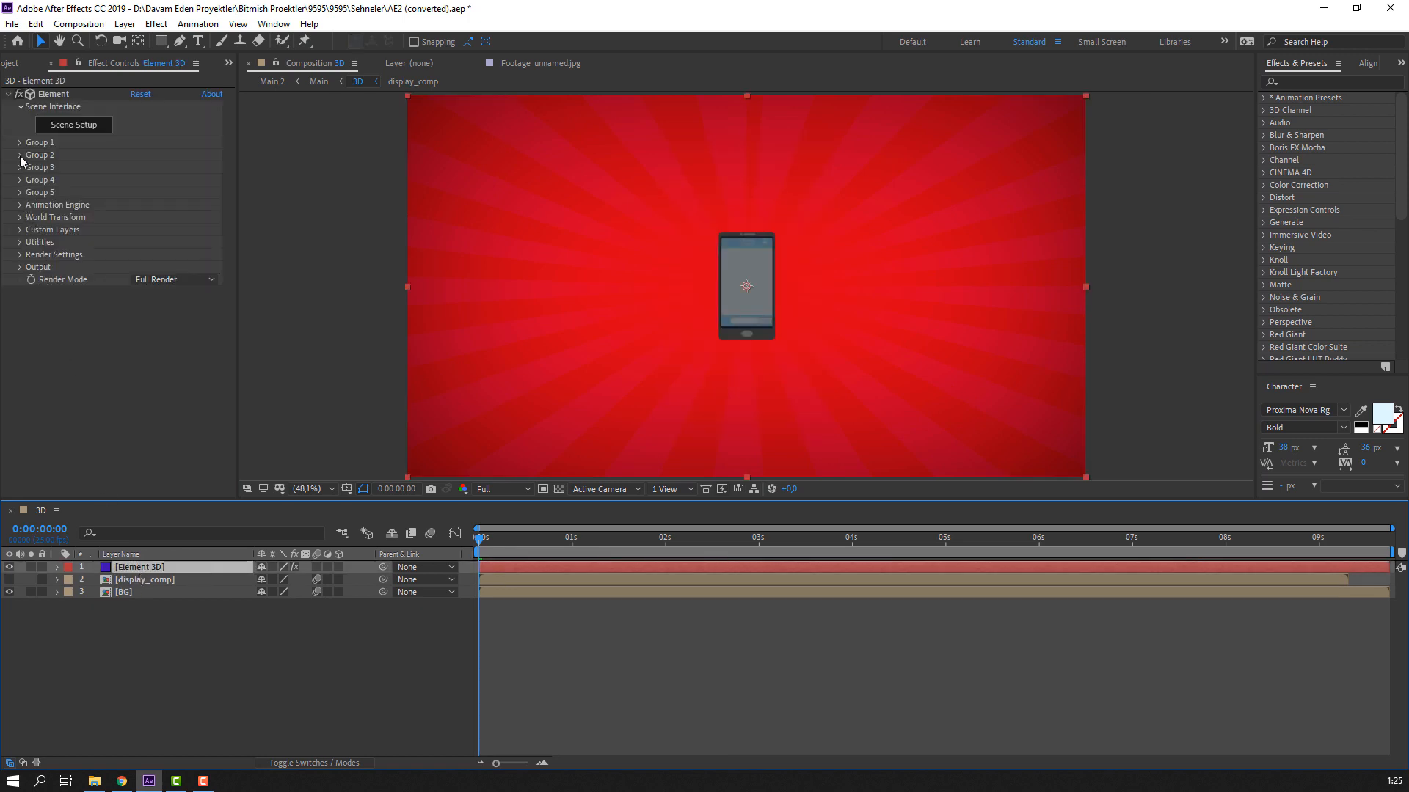
Step: Create a group null for Group 1 from the Element effect's Group Utilities
left_click(18, 143)
left_click(44, 229)
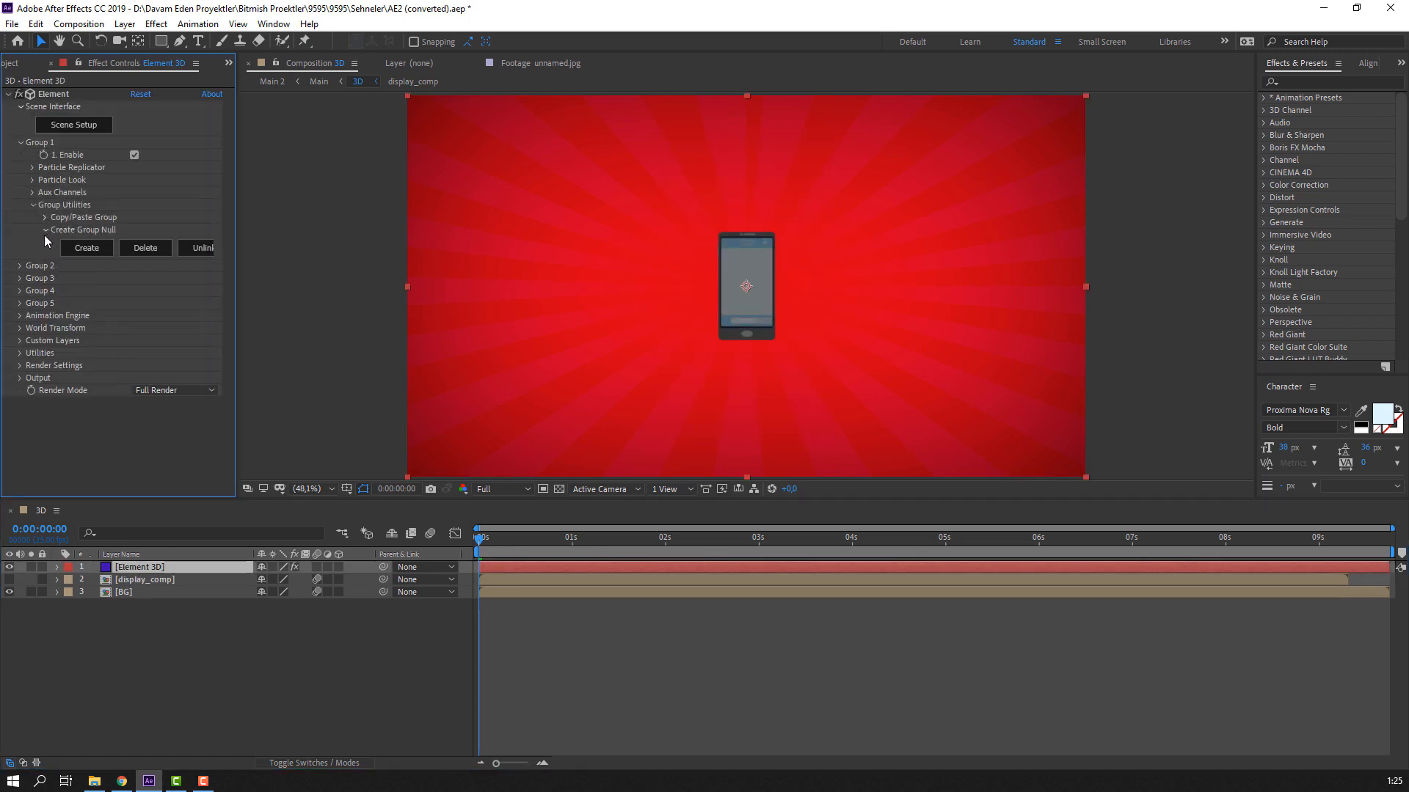
left_click(95, 250)
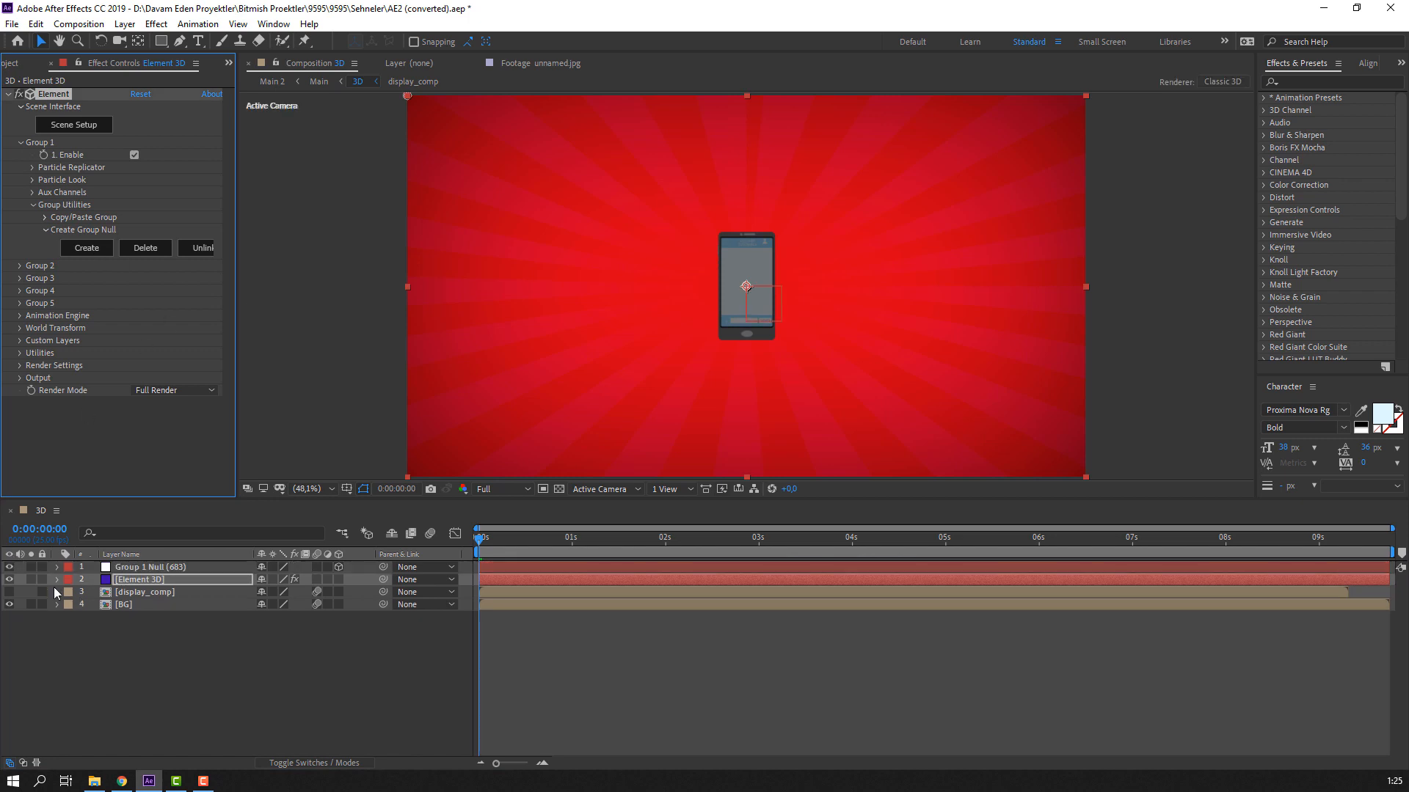
Step: Test rotating the Group 1 null around Y and set its Y Rotation to 90° to view the phone edge-on
left_click(140, 571)
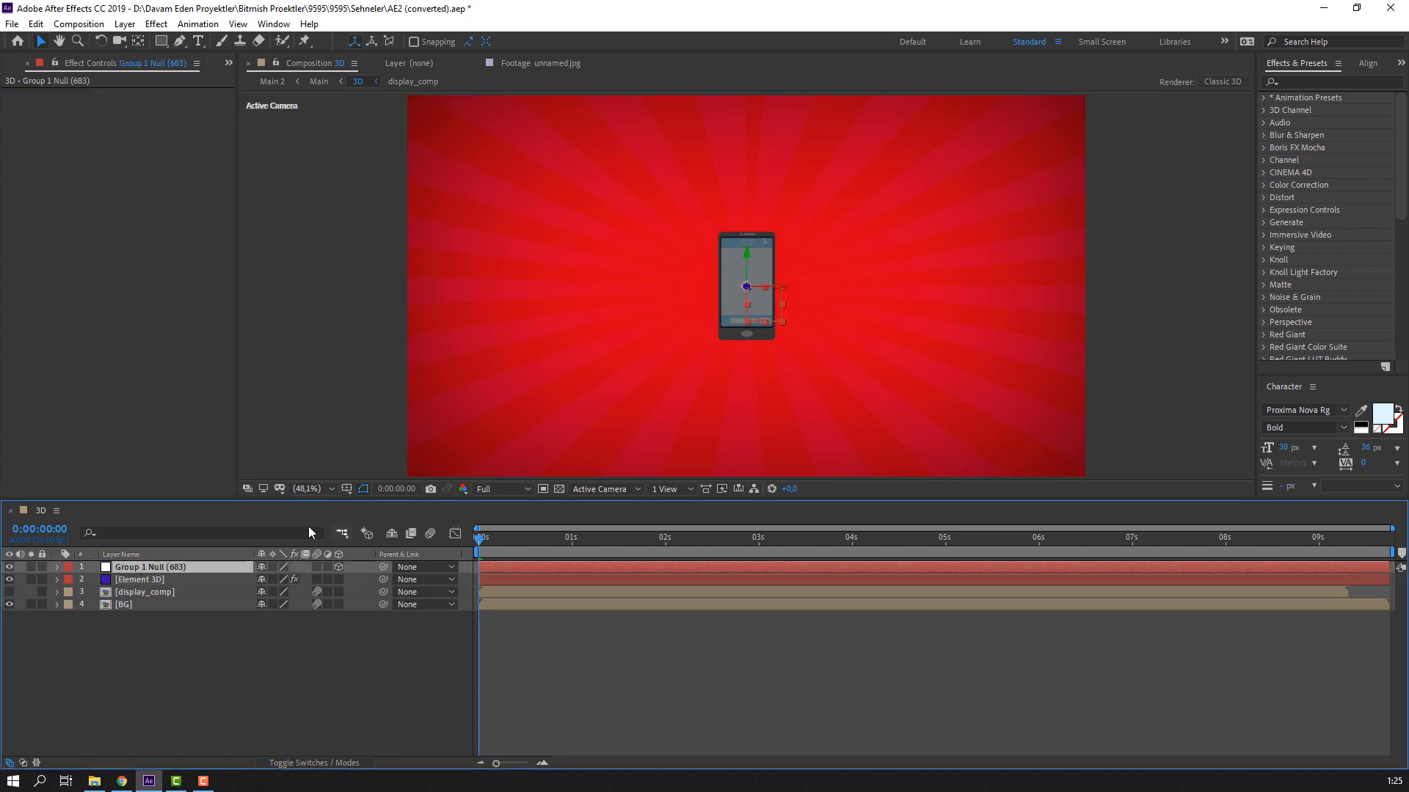
key("r")
left_click_drag(276, 604, 463, 584)
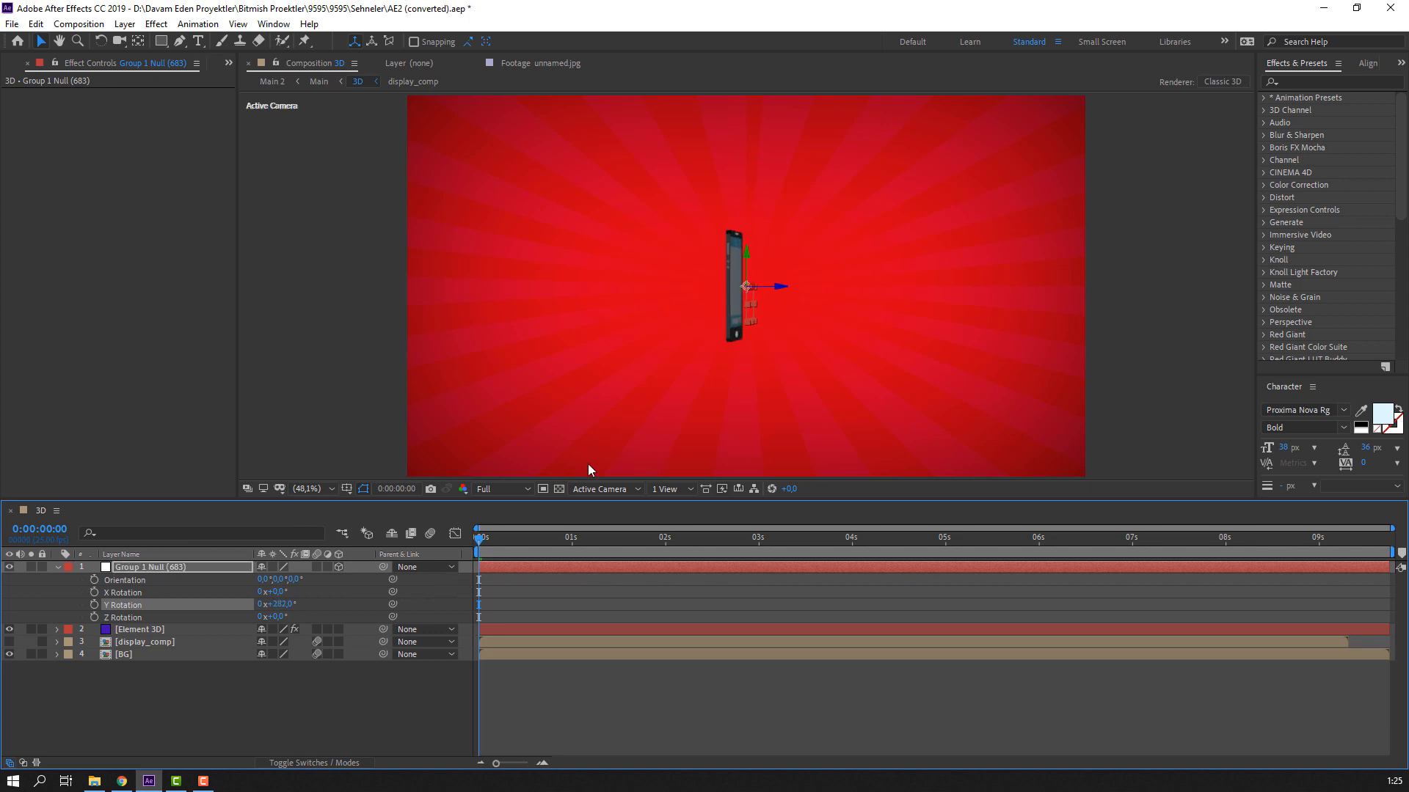
key("ctrl+z")
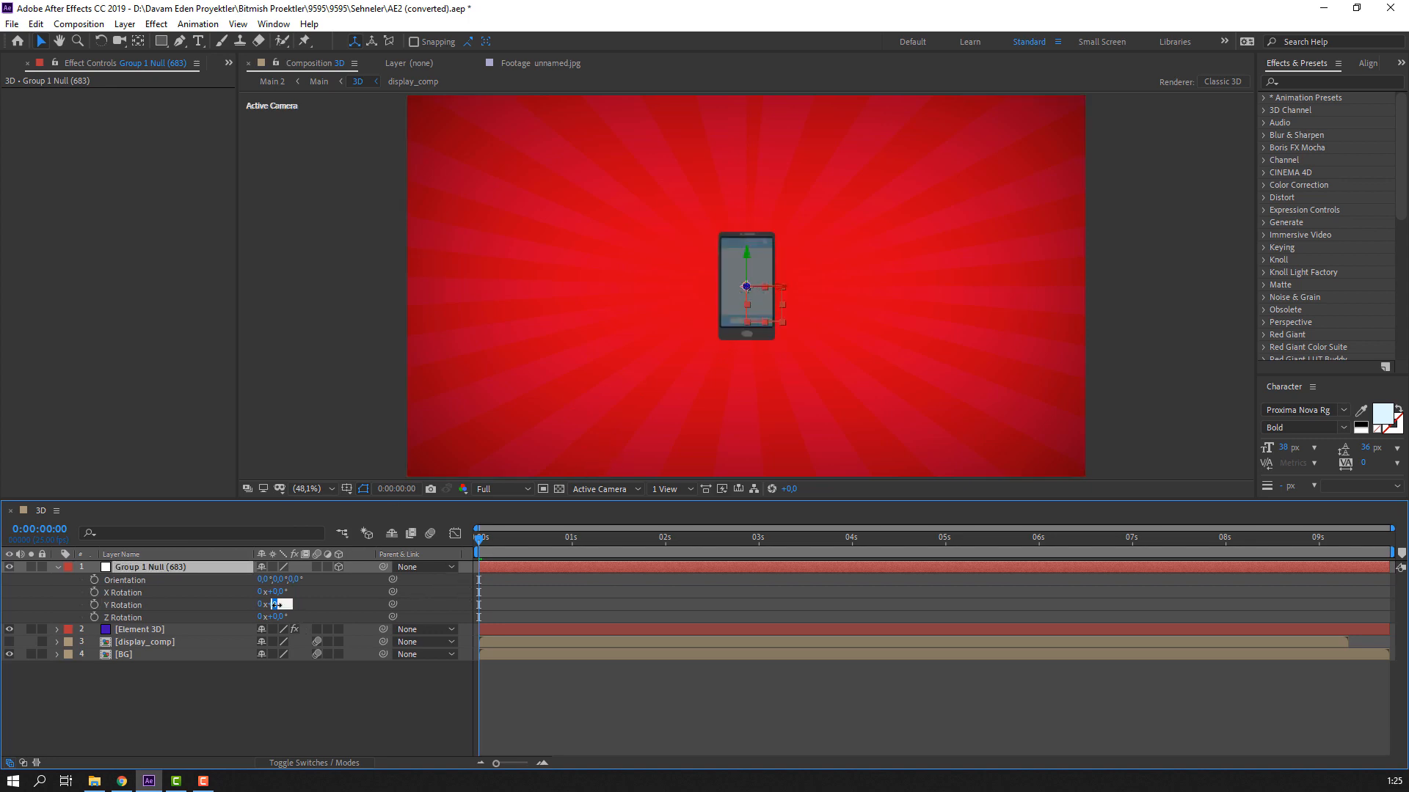
type("90")
key("Return")
key("/")
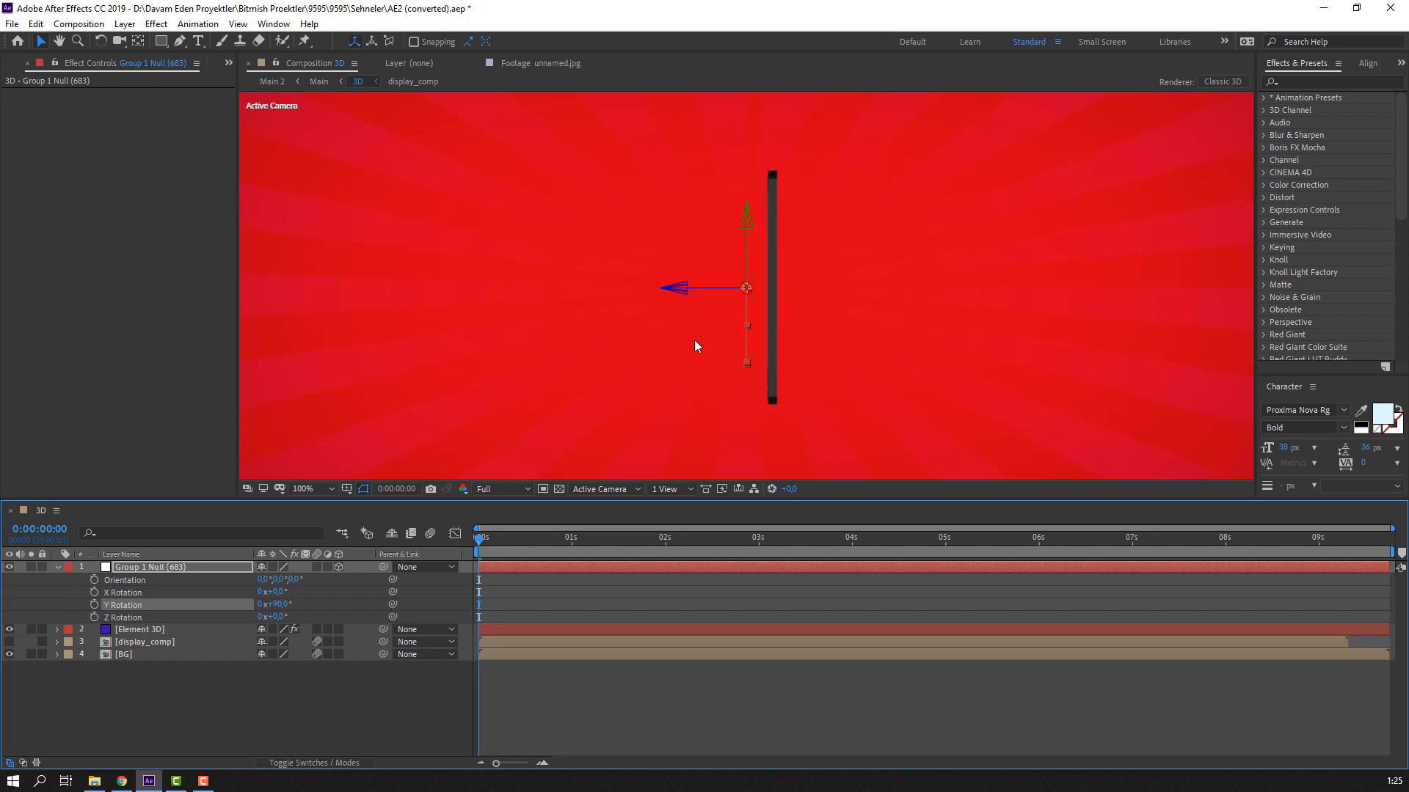
Step: Move the Group 1 null's anchor point along its Z axis to the centre of the phone's thickness
left_click(138, 43)
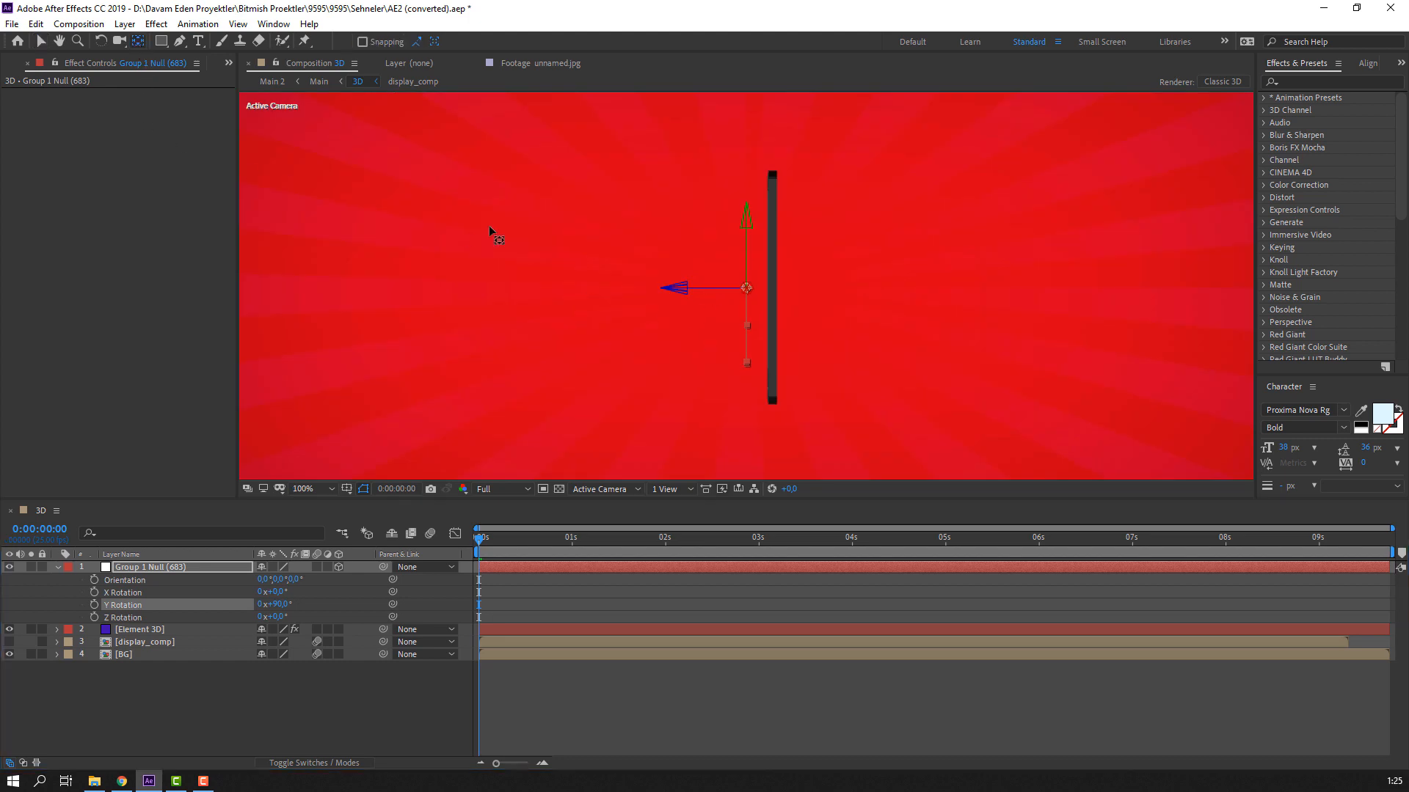
left_click_drag(688, 292, 772, 287)
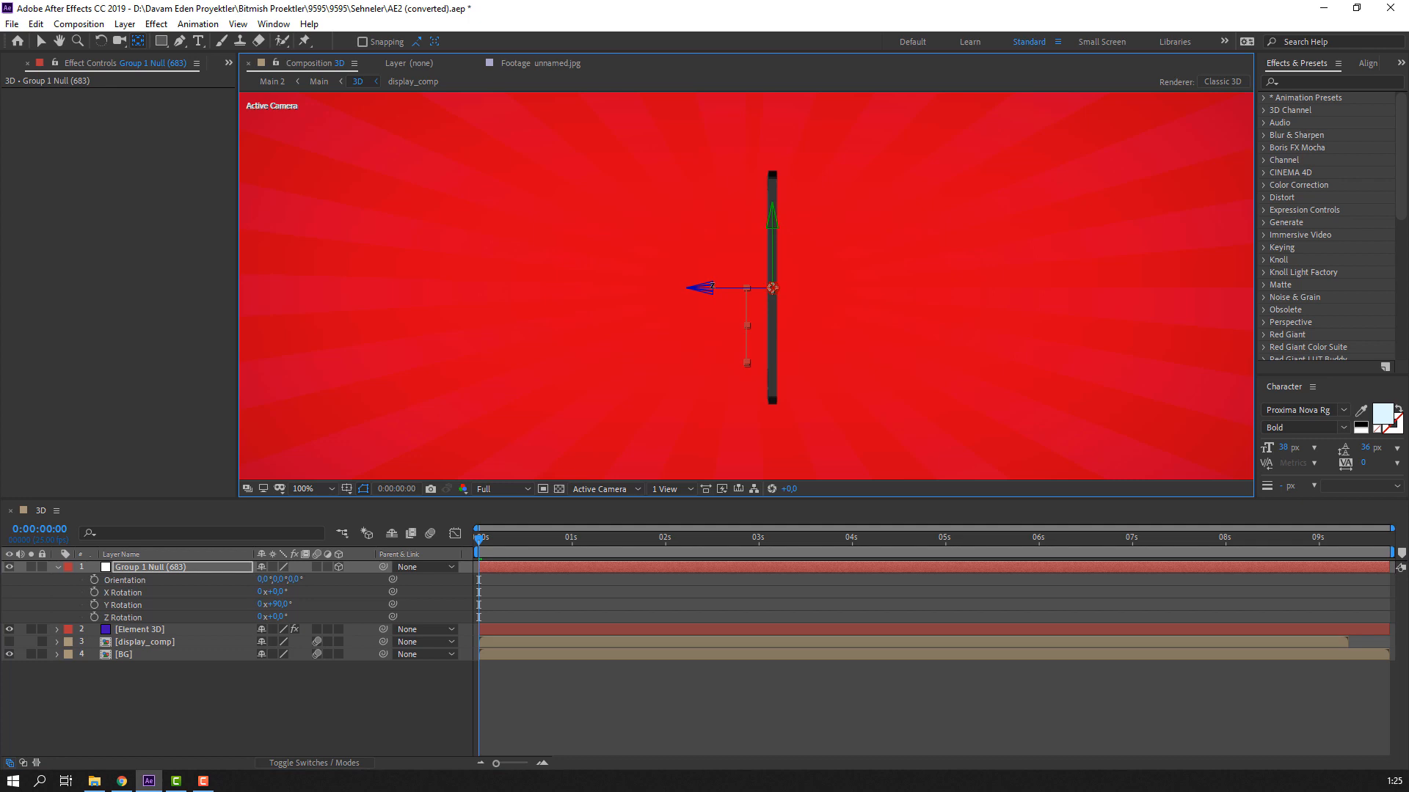
key("shift")
left_click(40, 41)
key("comma")
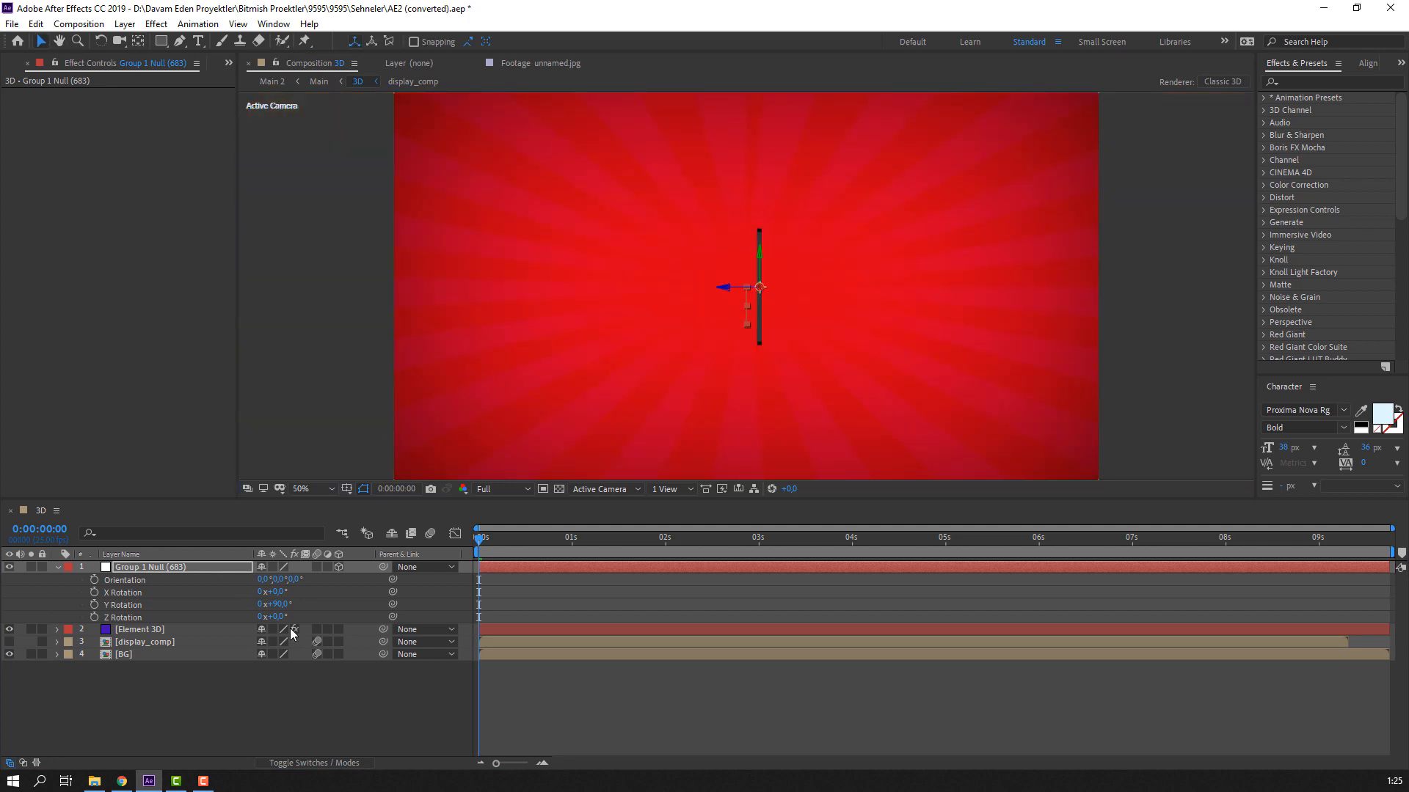
Step: Spin the Group 1 null around Y to check the new pivot, and reset its Y Rotation to 0°
left_click_drag(278, 605, 330, 616)
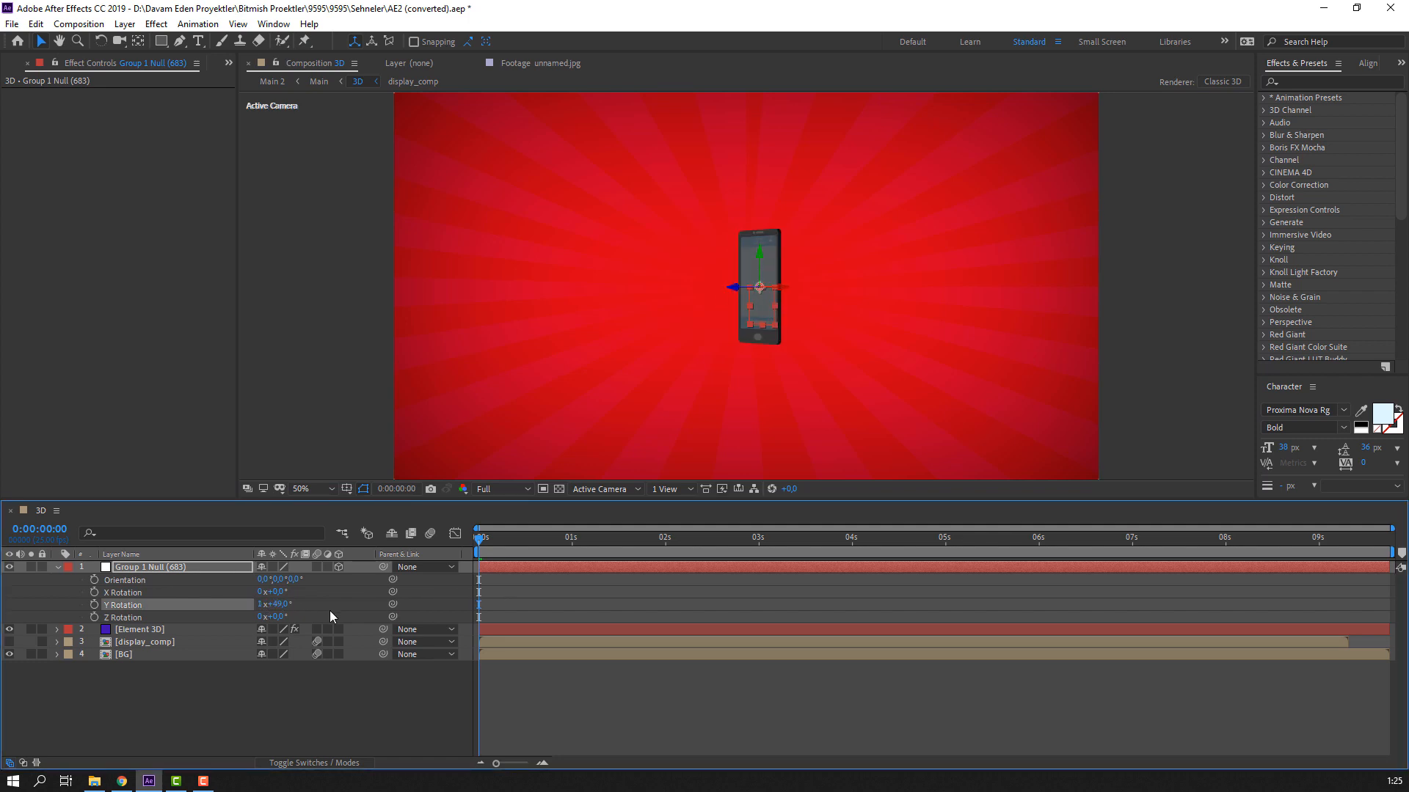
type("0")
key("Return")
left_click(260, 604)
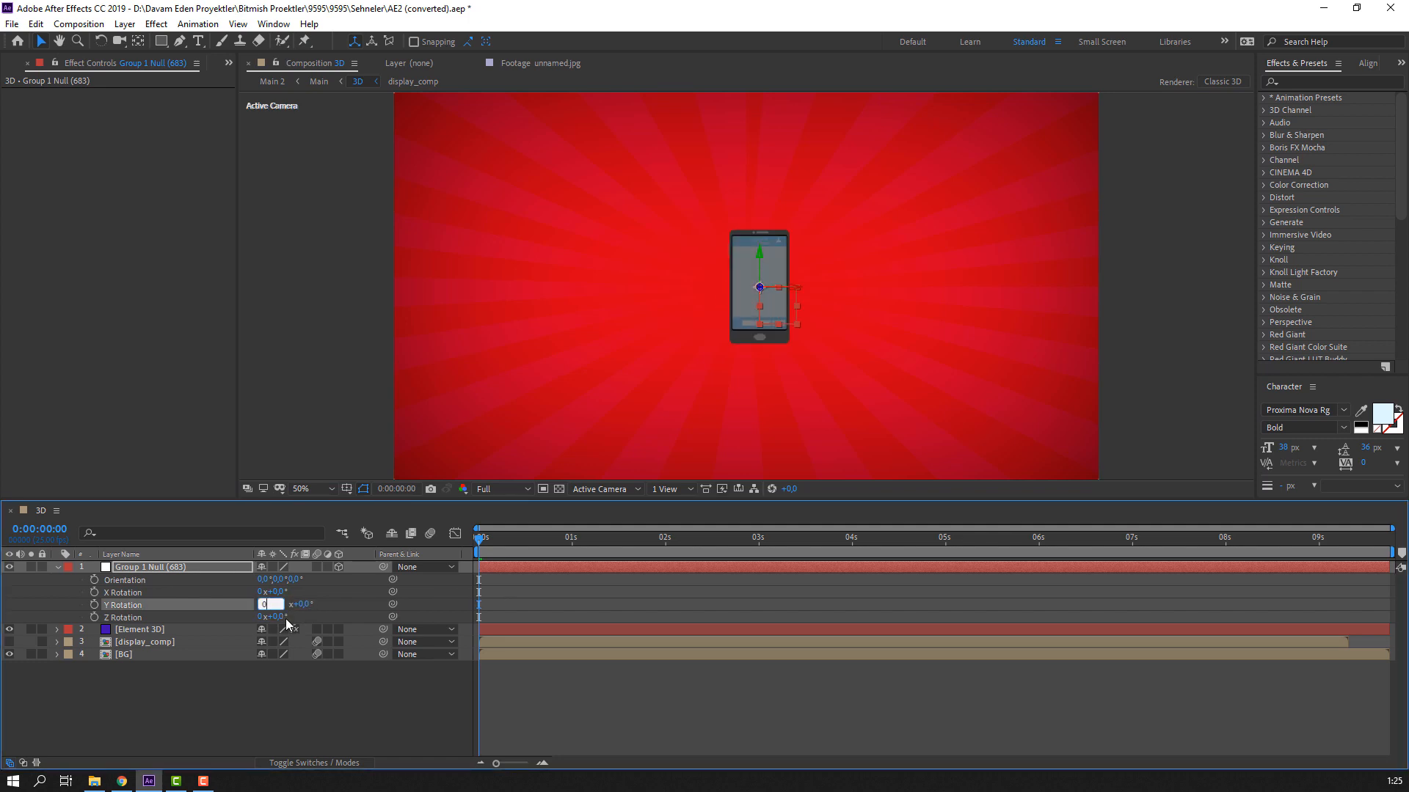
left_click_drag(279, 606, 285, 617)
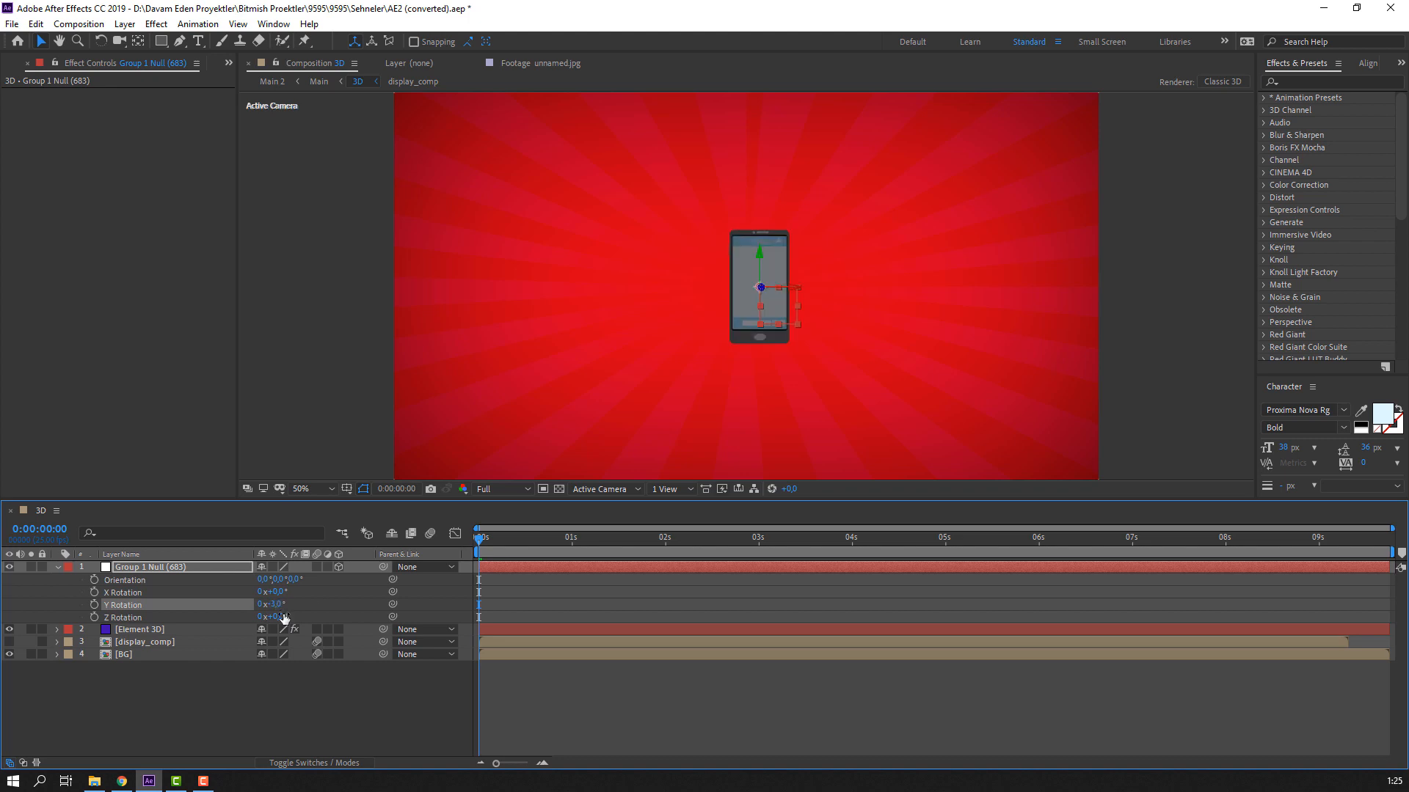
Step: Bring the phone closer by setting the Group 1 null's Position Z to -1604
left_click(58, 567)
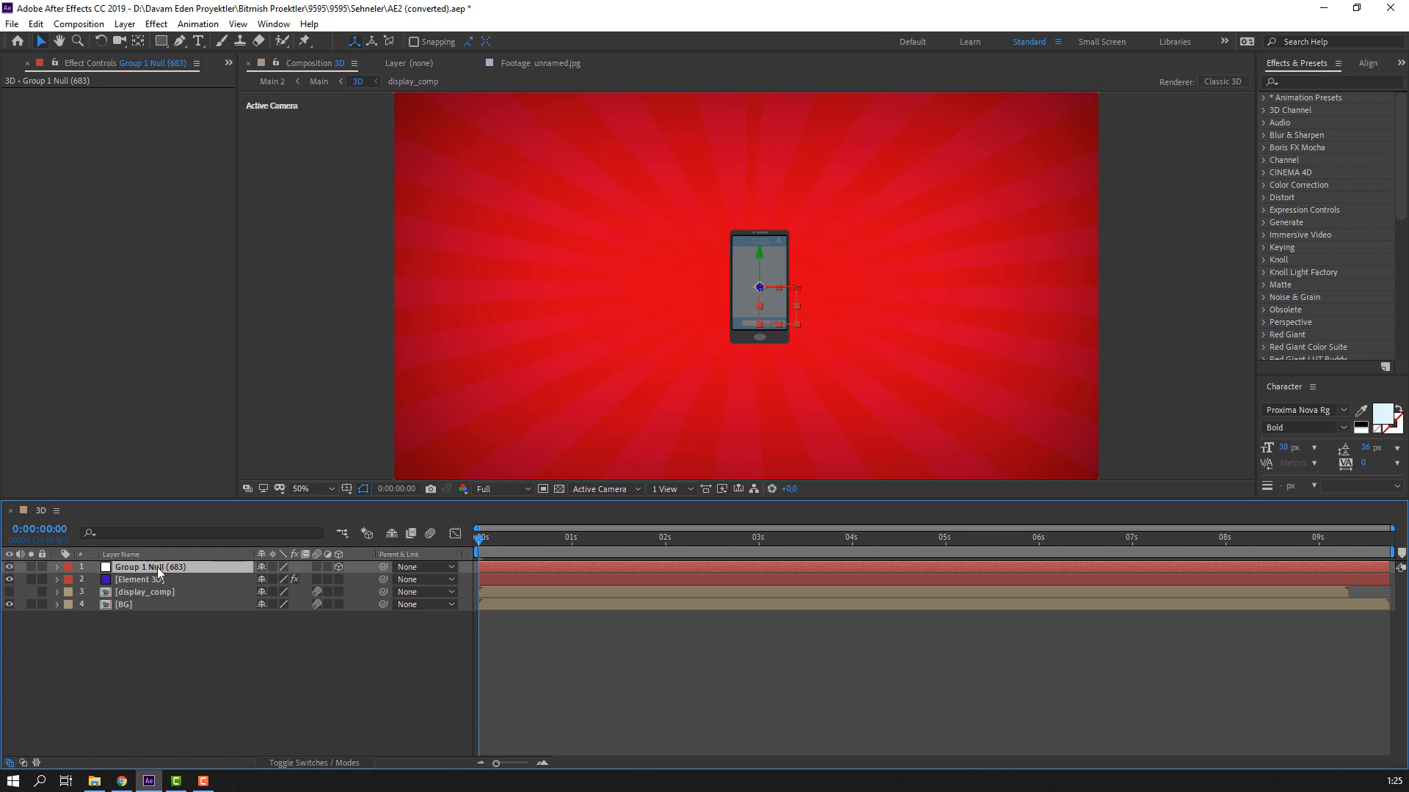
key("p")
mouse_move(312, 579)
left_mouse_down()
mouse_move(193, 585)
mouse_move(301, 598)
left_mouse_up()
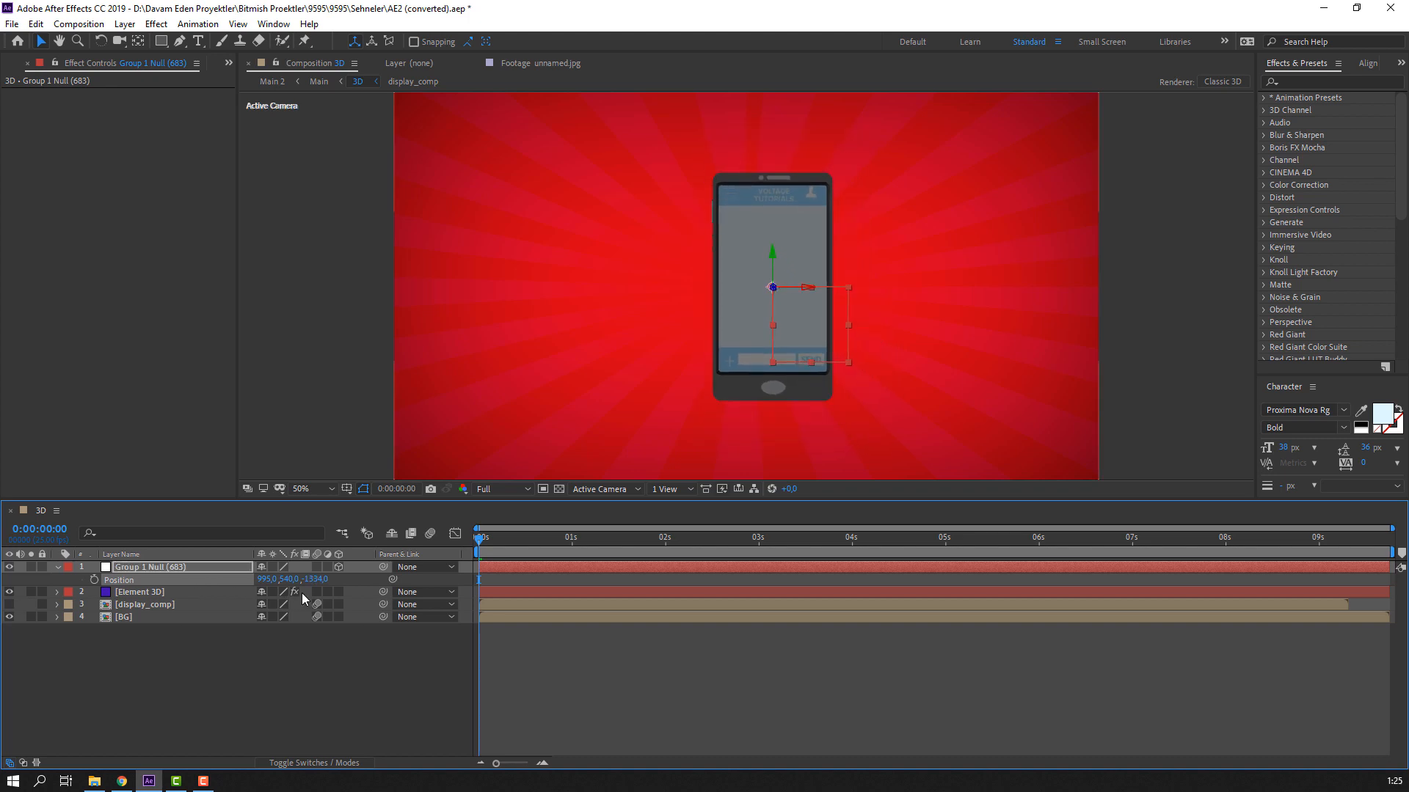
type("1606")
key("Return")
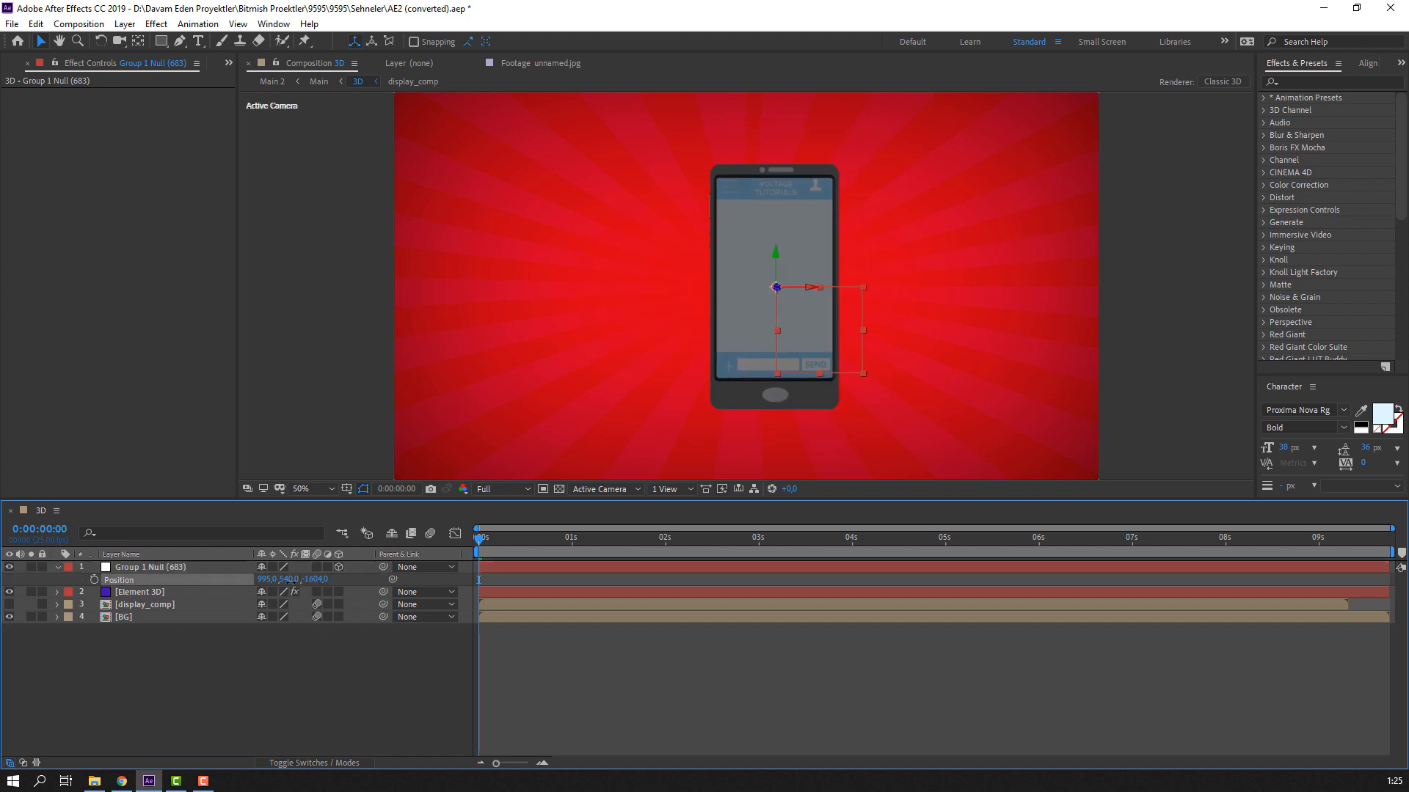
Step: Keyframe the Group 1 null's Position Z from 17926 at 0:00:00:00 to -2114 at 0:00:00:24, and preview the fly-in
left_click_drag(653, 547, 1057, 544)
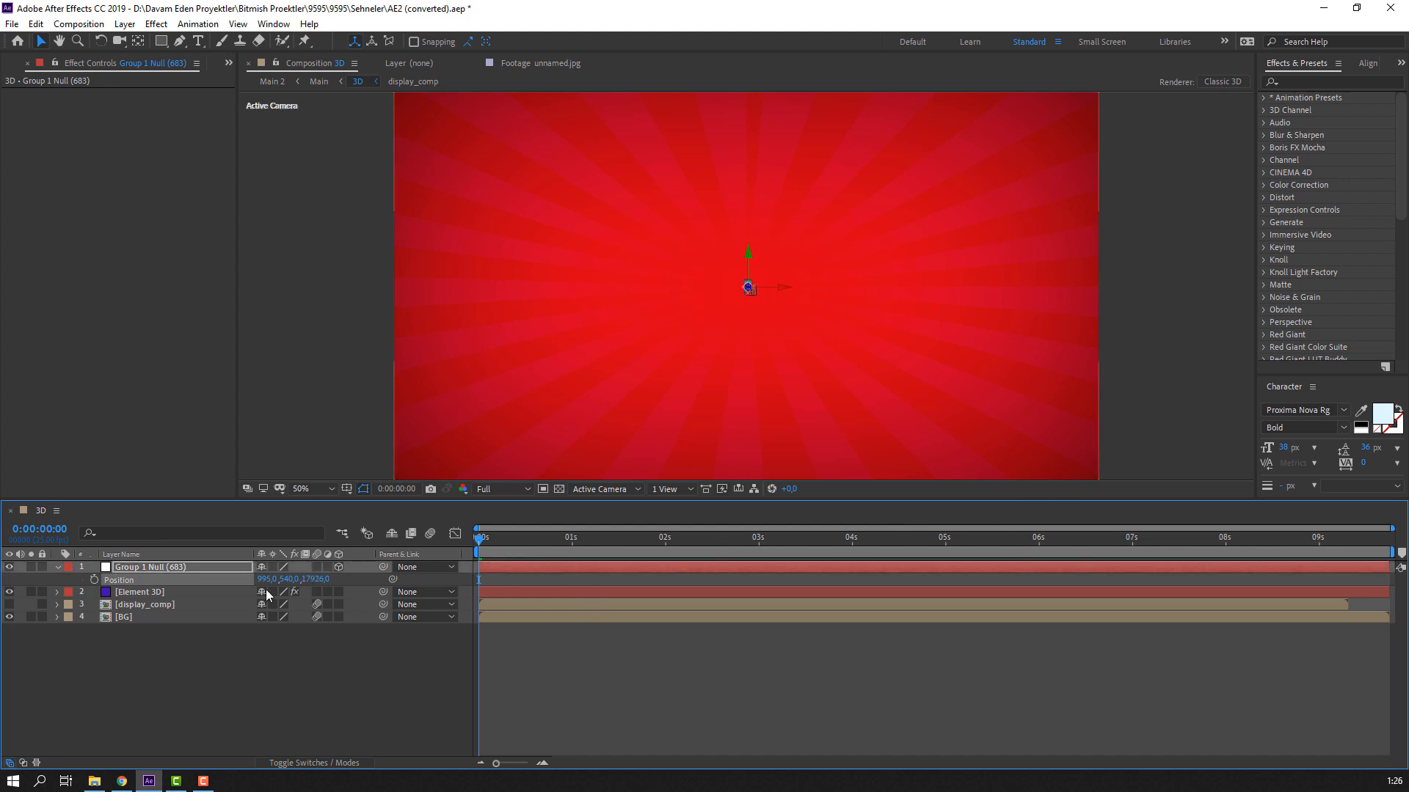
left_click_drag(495, 539, 106, 564)
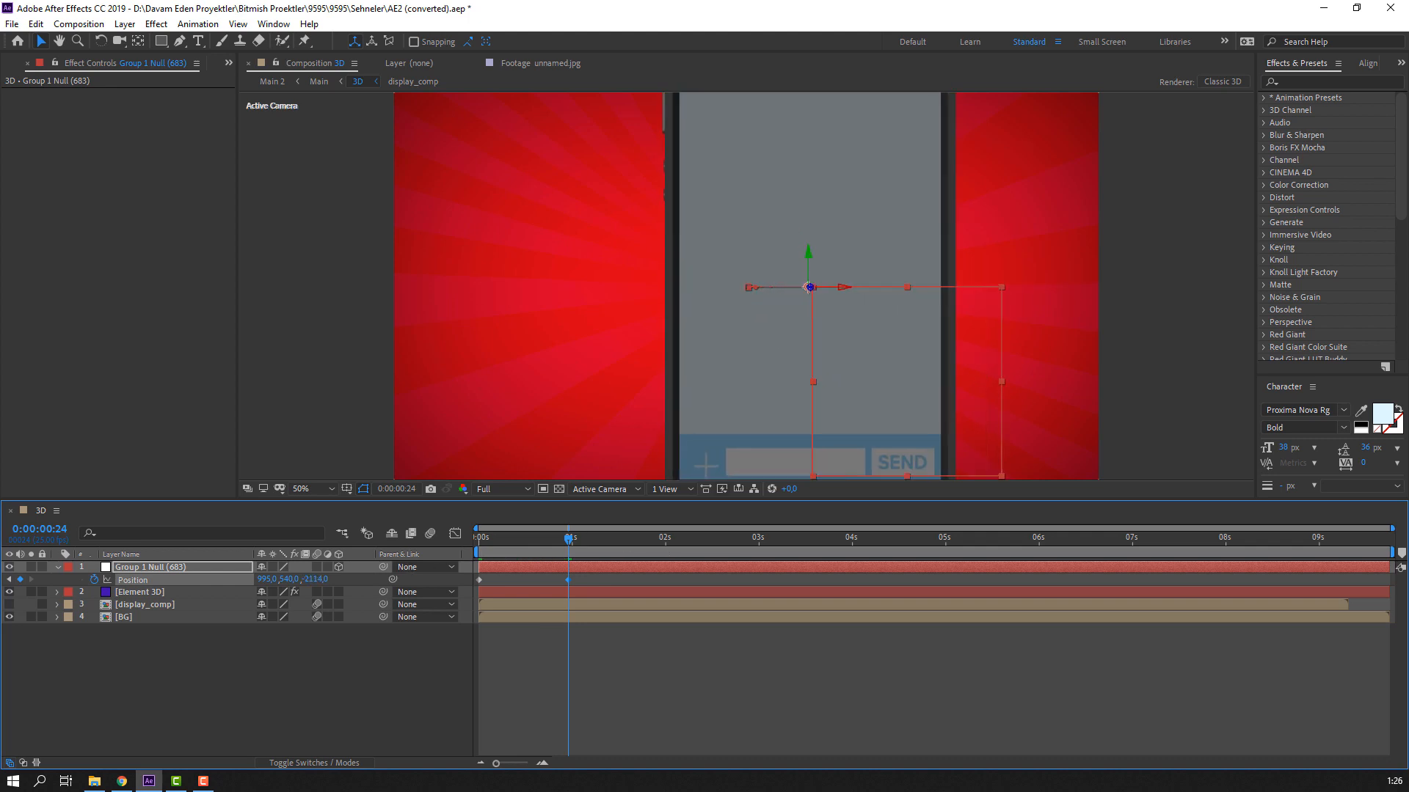
key("space")
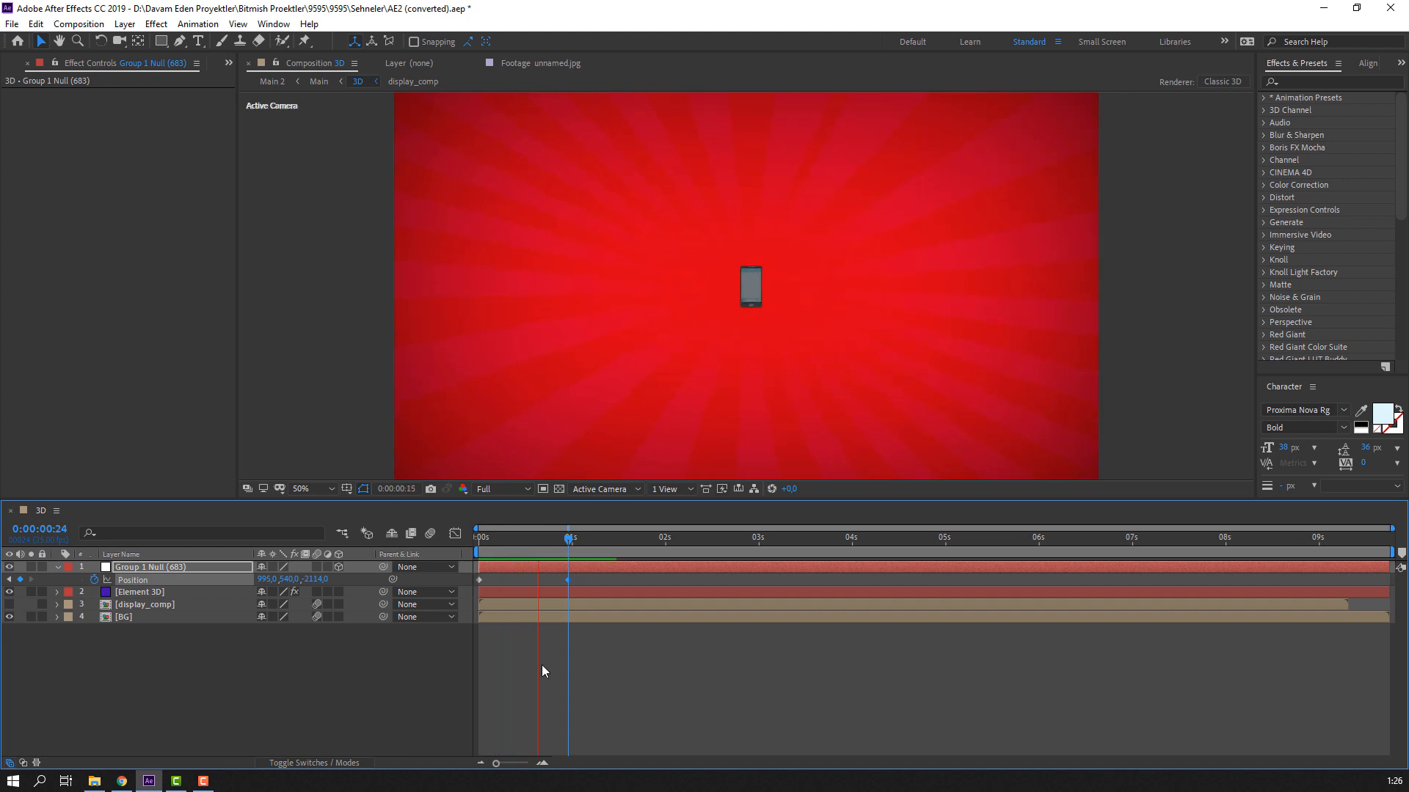
key("space")
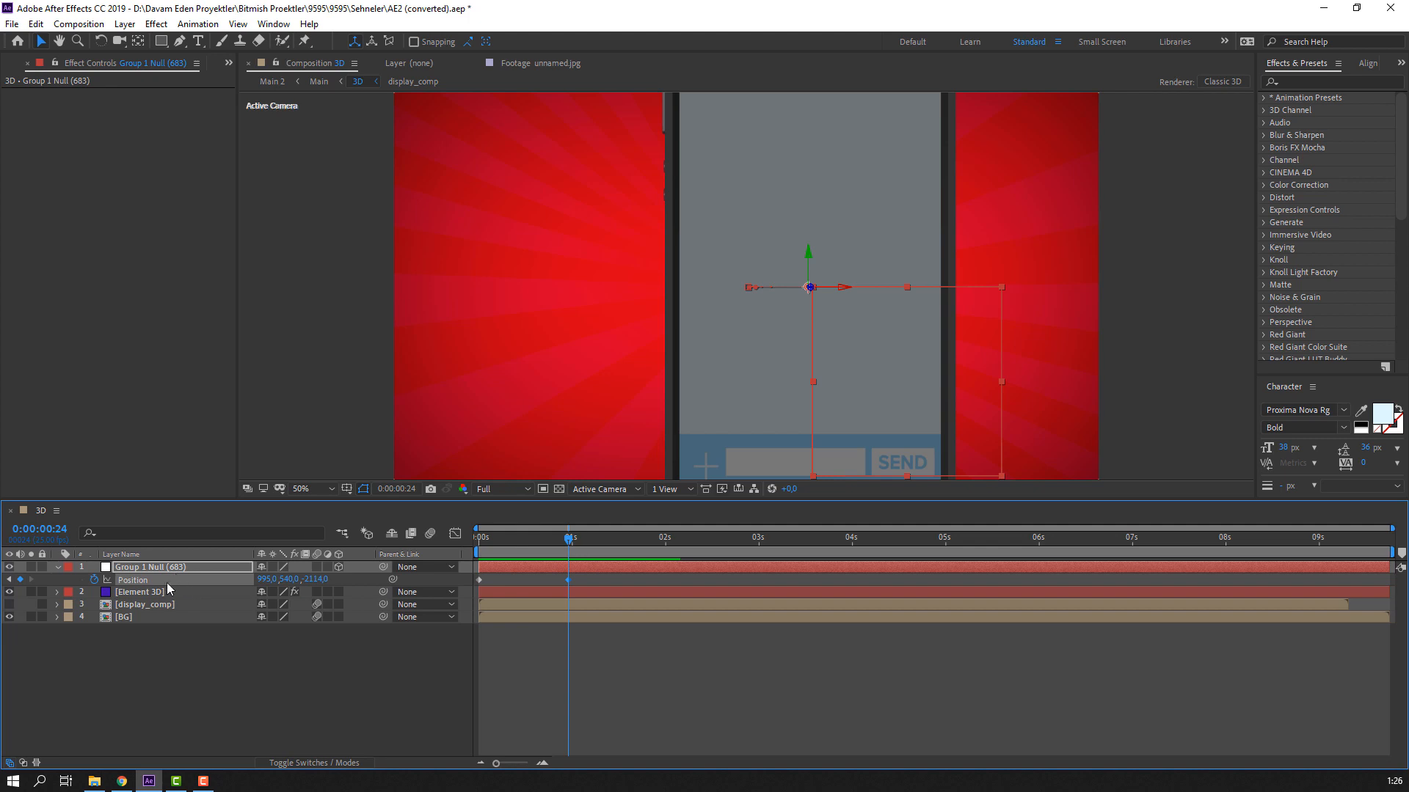
Step: Keyframe the null's rotation from 0° at the start to Y Rotation -39° and X Rotation about -28° at 0:00:00:24
key("shift+r")
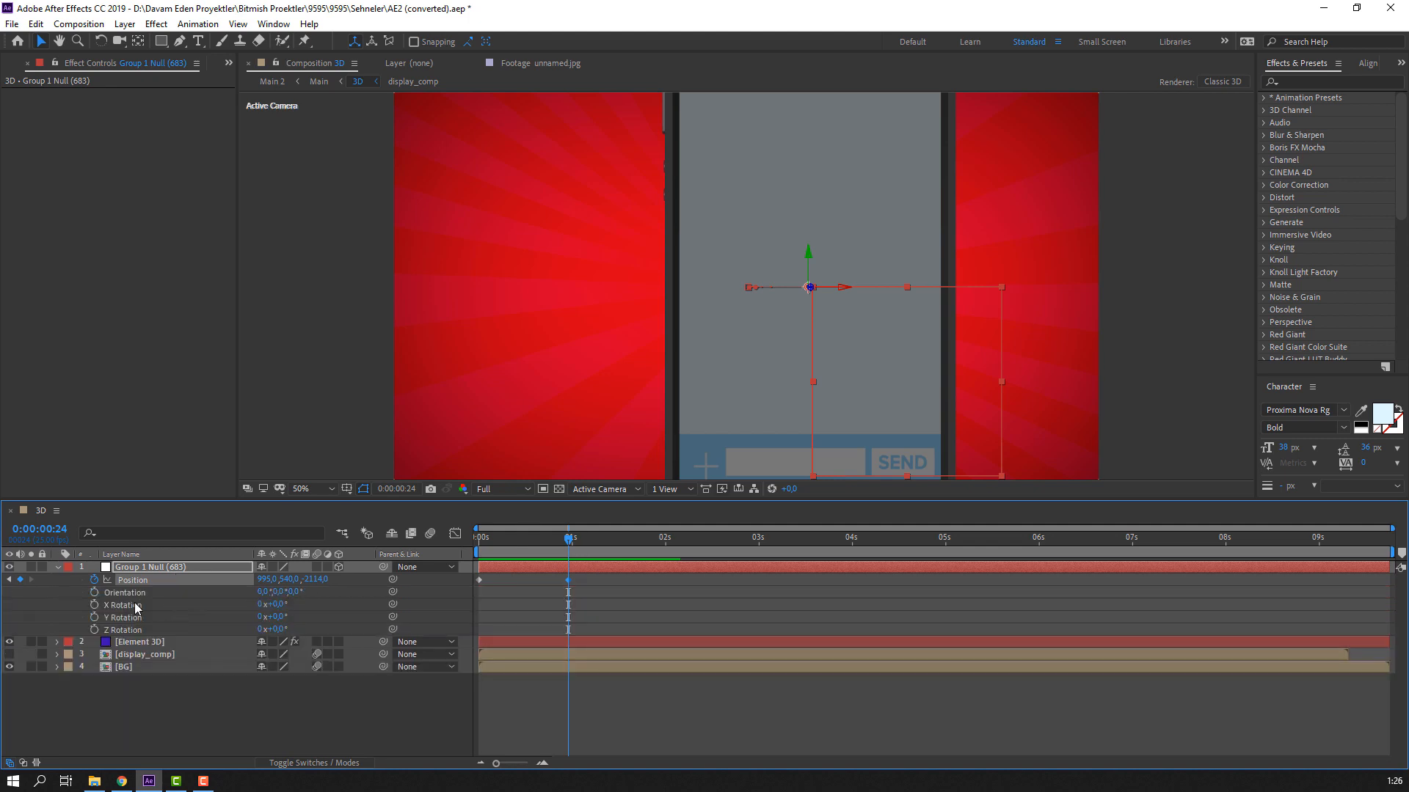
left_click(94, 617)
left_click_drag(567, 617, 478, 621)
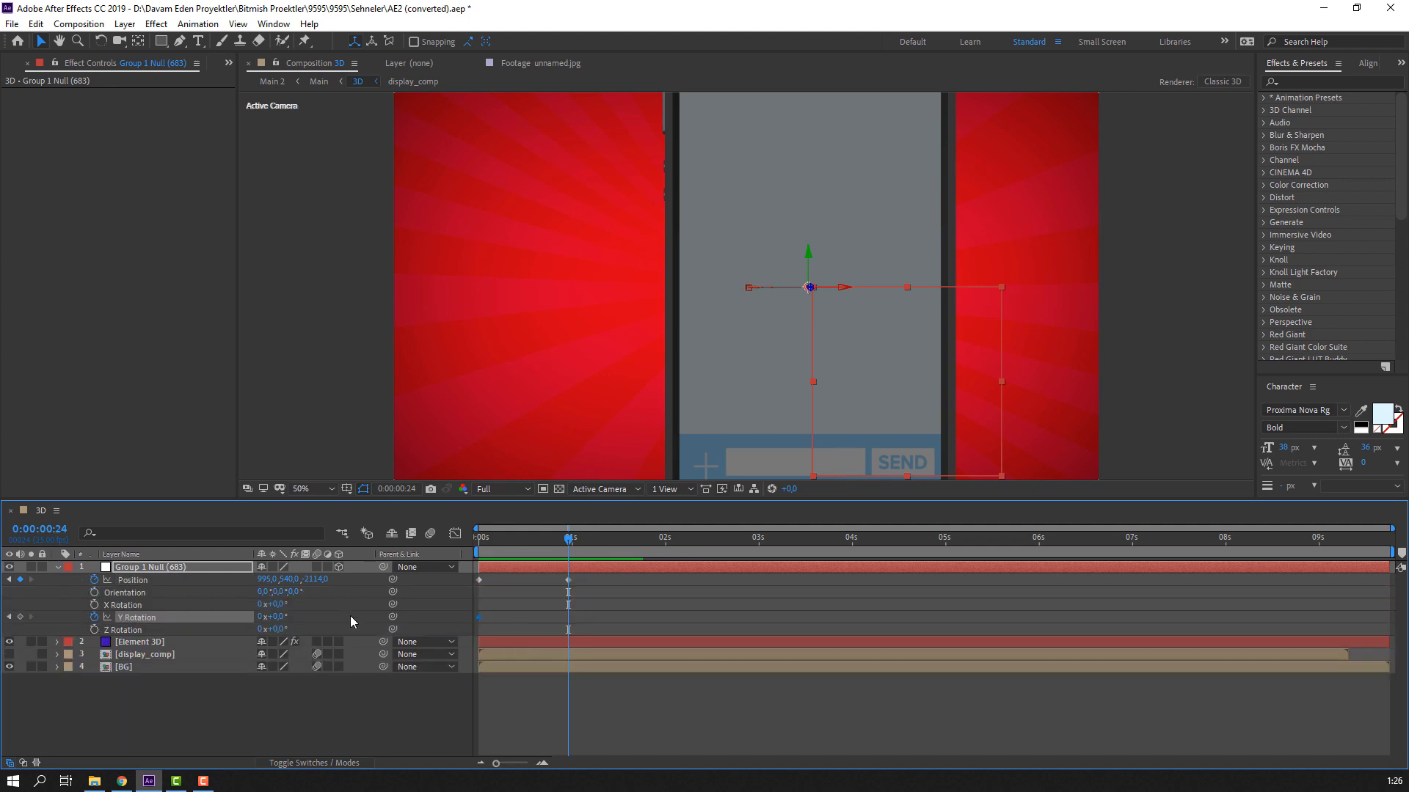
left_click_drag(277, 617, 254, 618)
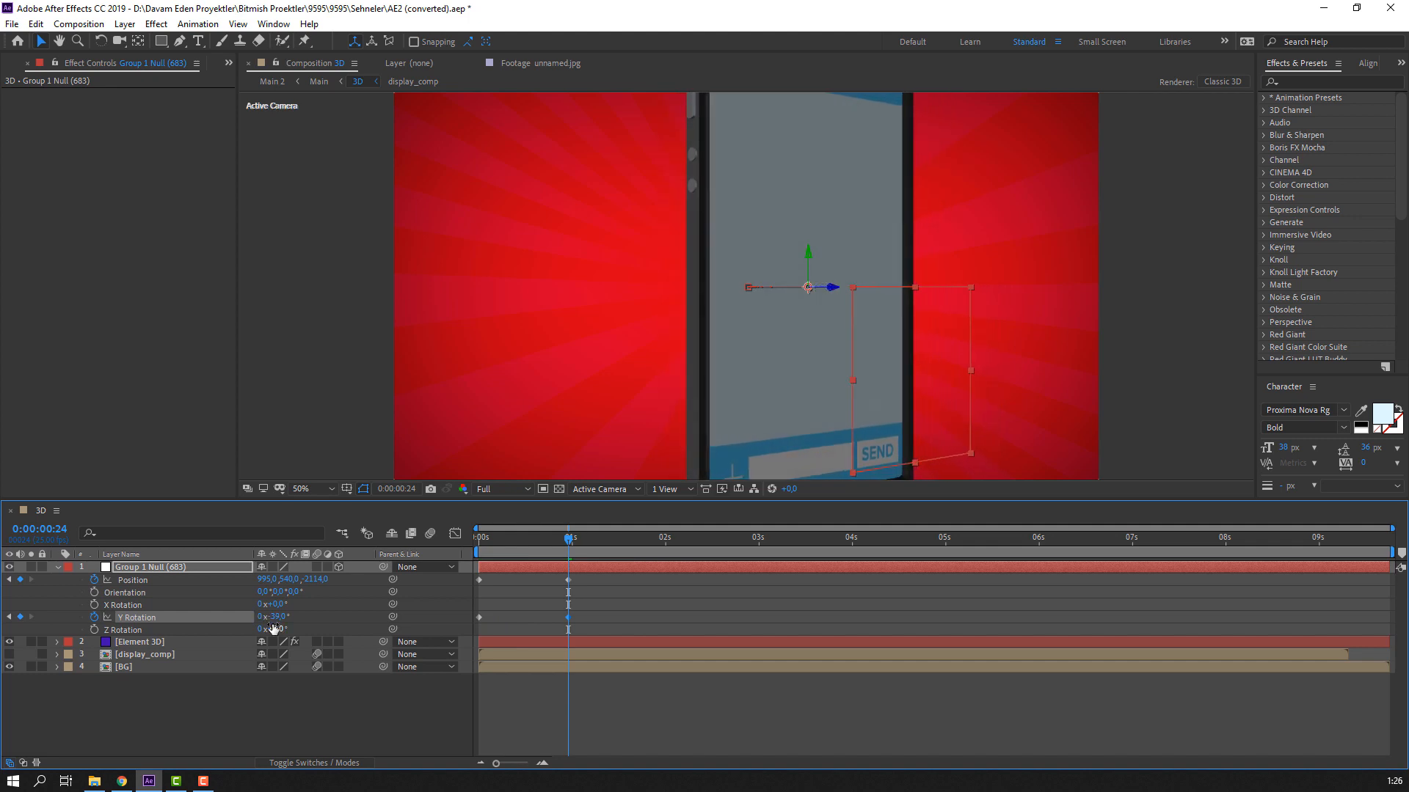
left_click(94, 605)
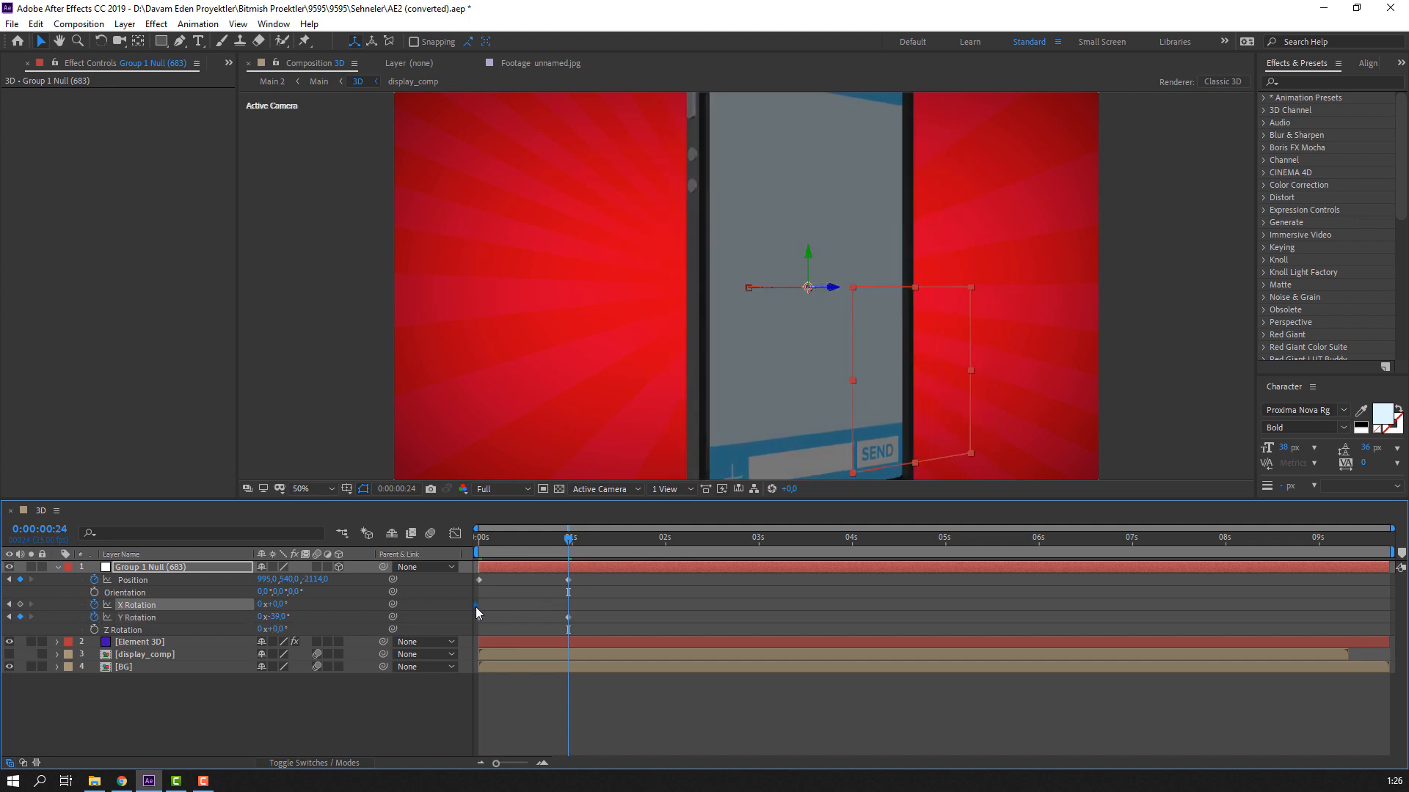
left_click_drag(276, 604, 252, 602)
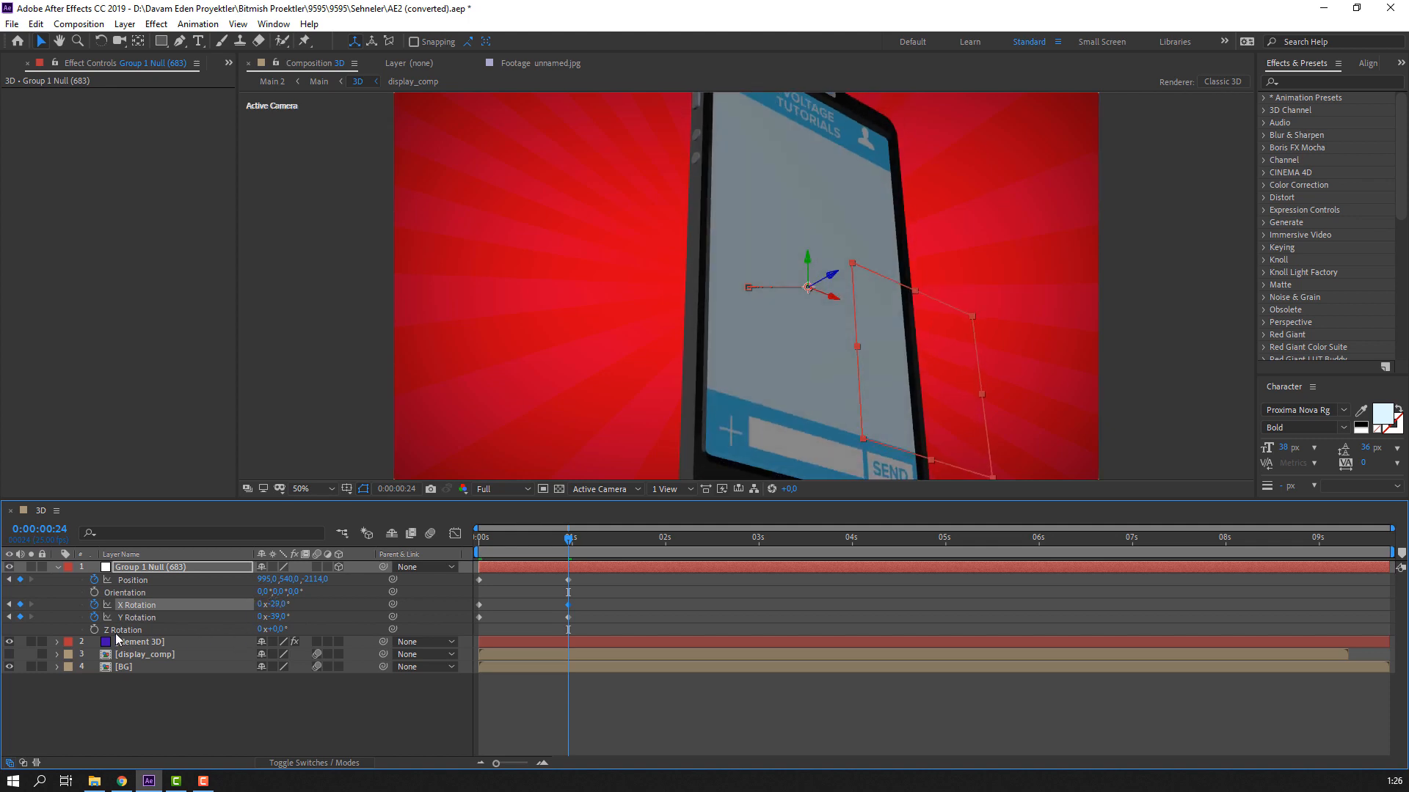
Step: Keyframe the null's Z Rotation from the start to -12° at 0:00:00:24, with X Rotation -34° and Y Rotation -19° at that frame
left_click_drag(288, 614, 306, 616)
left_click(95, 630)
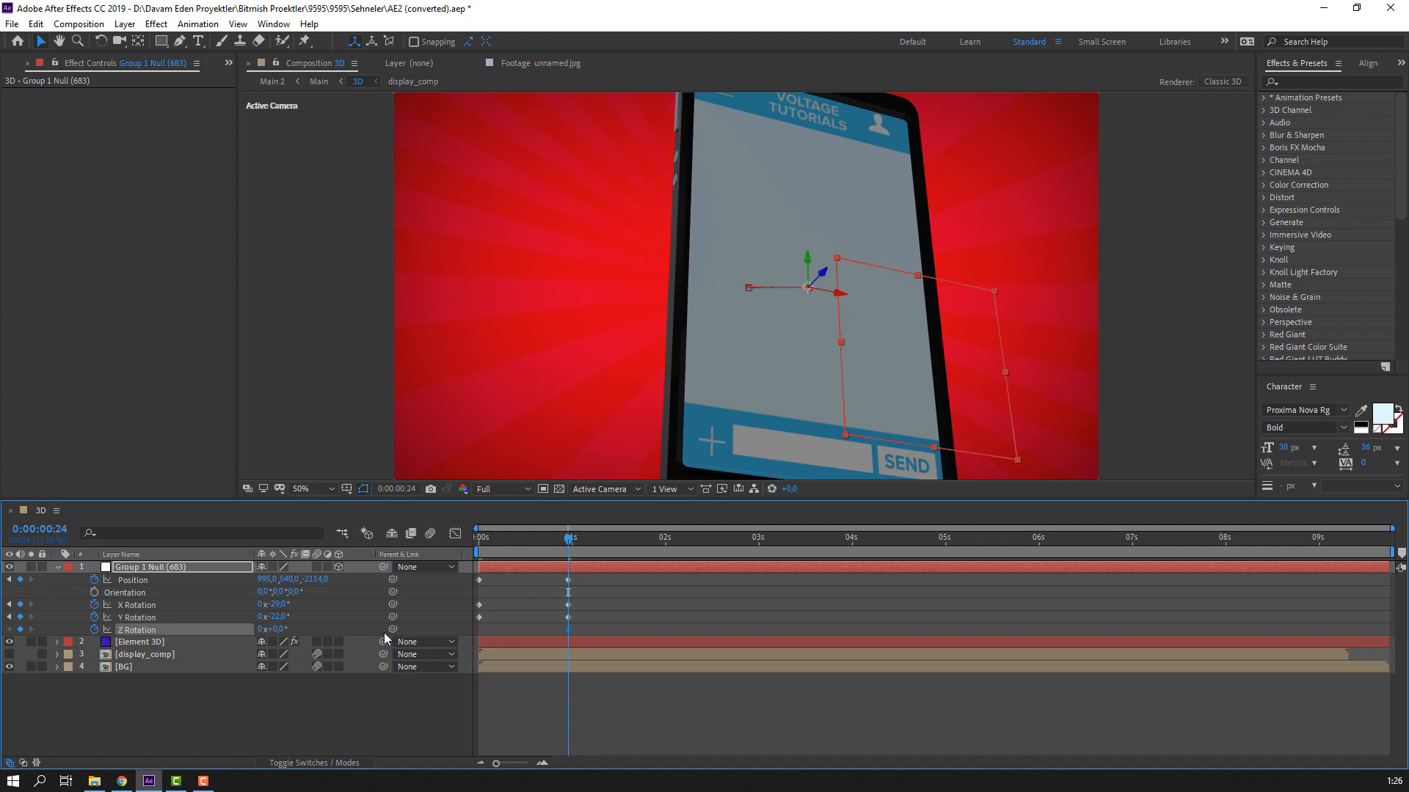
left_click_drag(534, 630, 470, 632)
mouse_move(276, 630)
left_mouse_down()
mouse_move(257, 629)
mouse_move(282, 617)
mouse_move(275, 605)
mouse_move(278, 617)
left_mouse_up()
left_click_drag(547, 540, 478, 545)
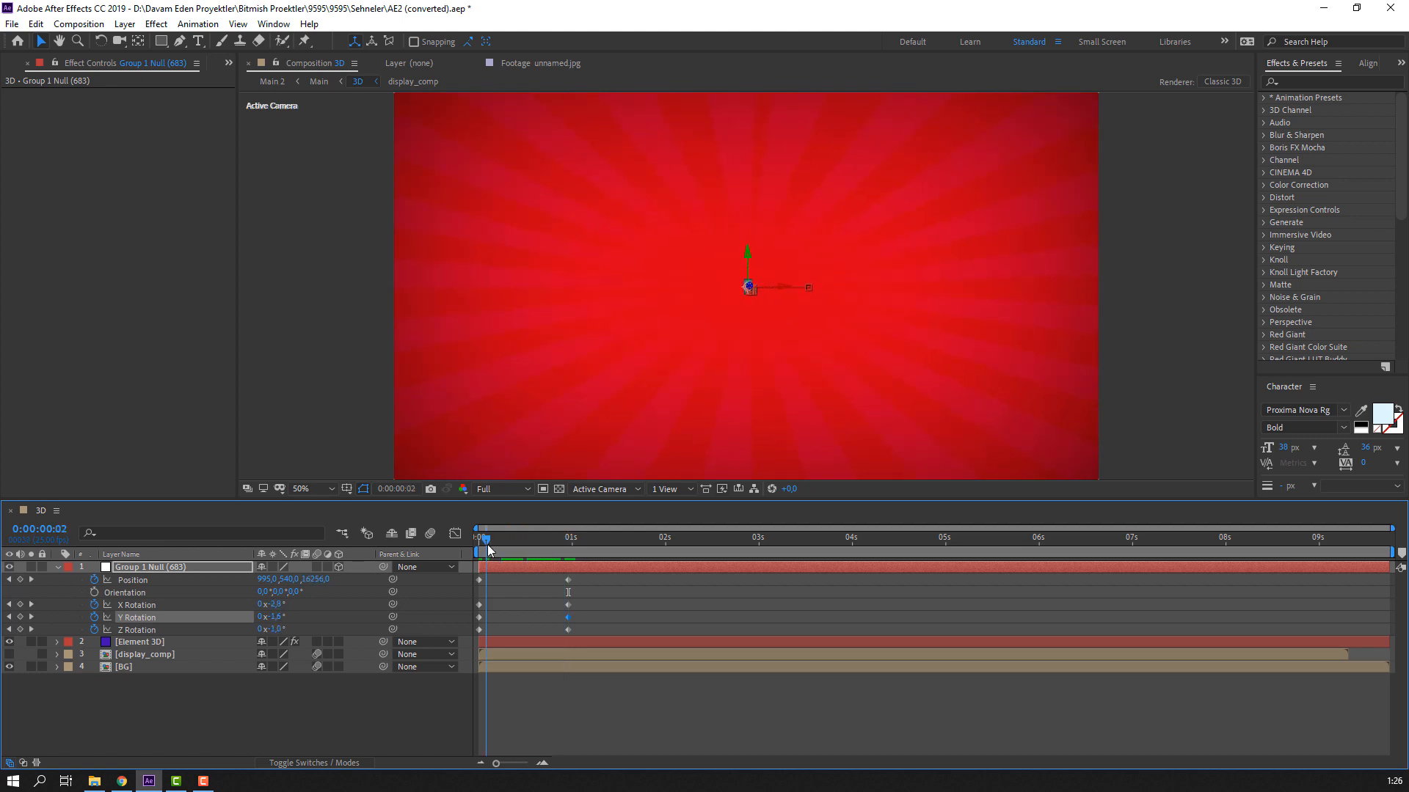
Step: Set the null's rotation at 0:00:00:00 to X -22°, Y -36° and Z -41°, and preview the fly-in
left_click_drag(279, 617, 300, 617)
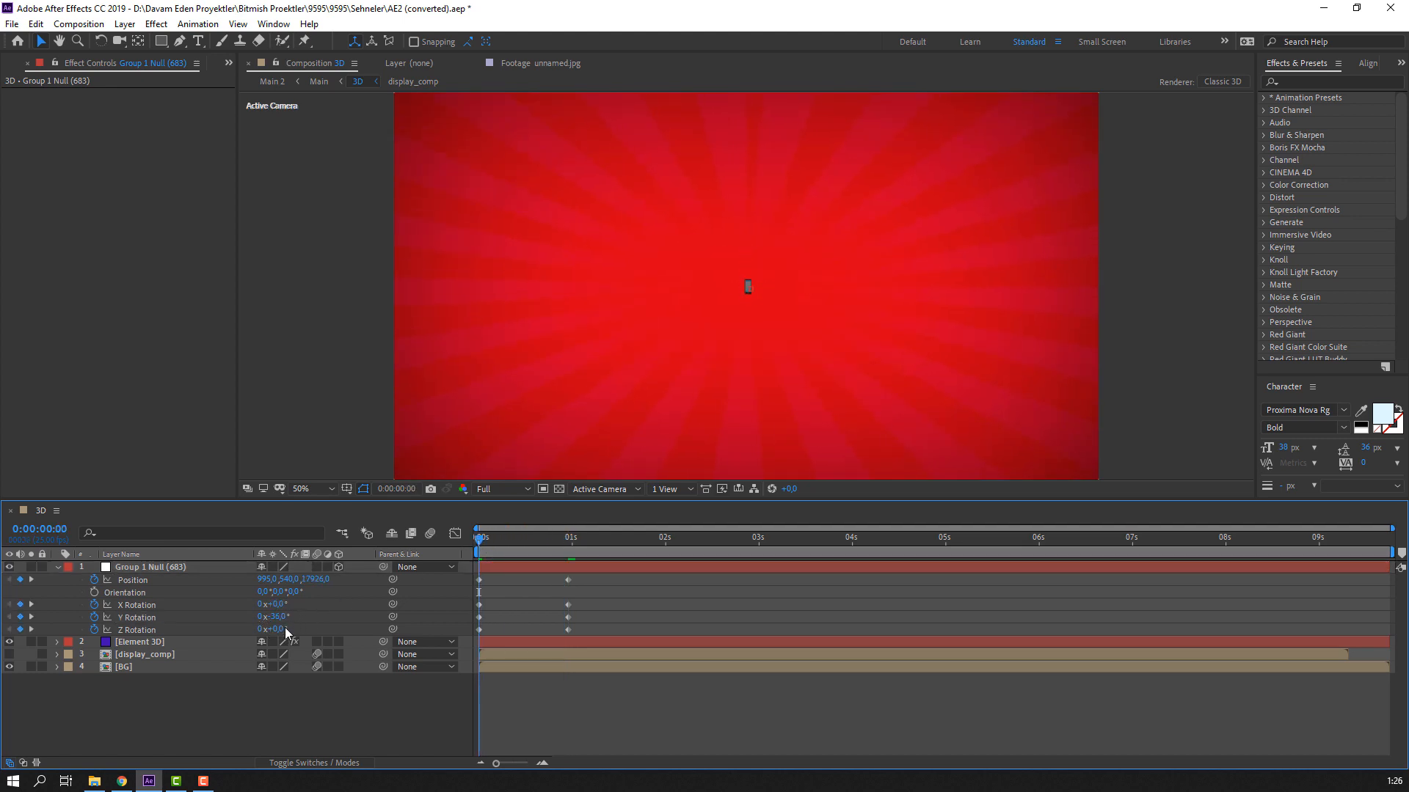
left_click_drag(284, 629, 267, 629)
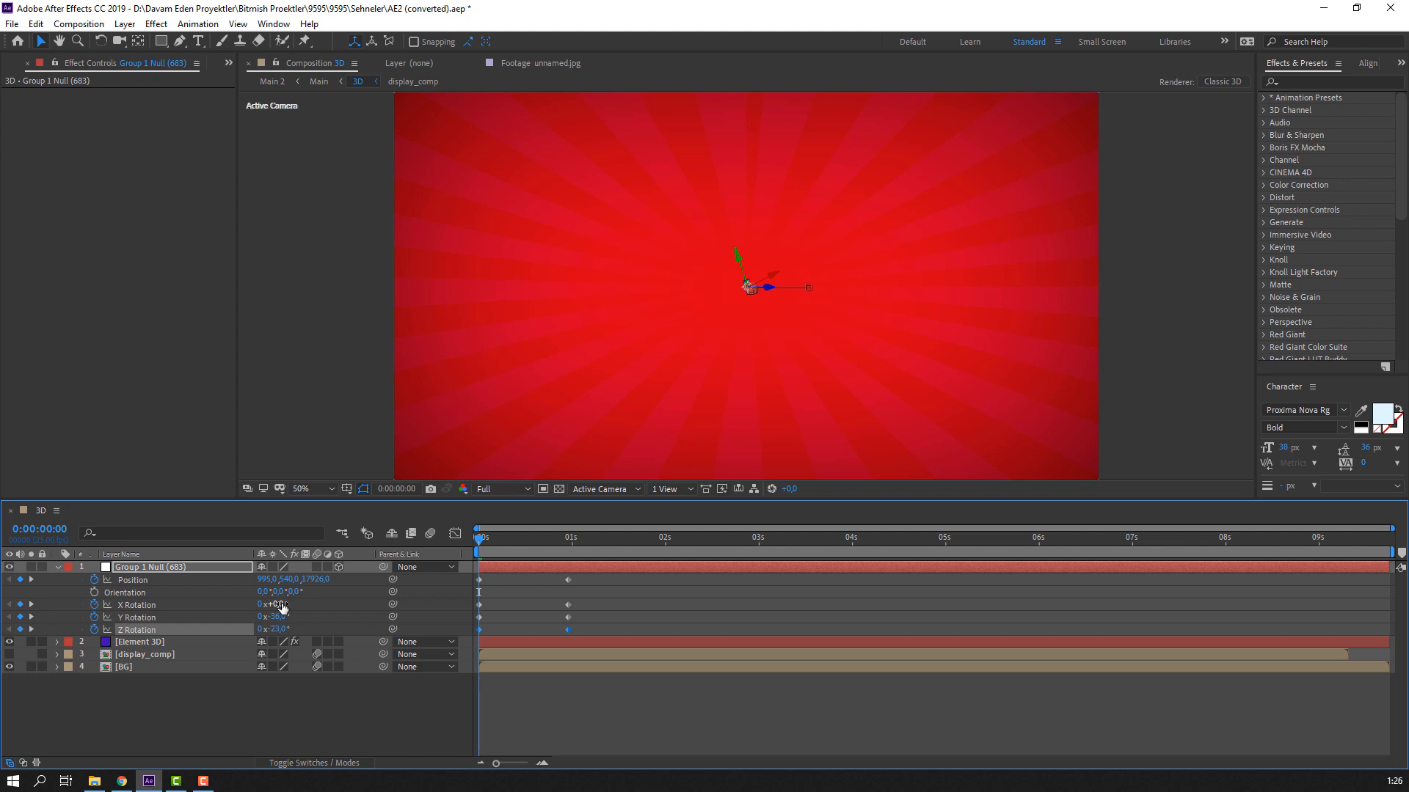
left_click(263, 699)
key("ctrl+z")
left_click(258, 709)
left_click_drag(274, 630, 266, 608)
left_click(694, 591)
key("space")
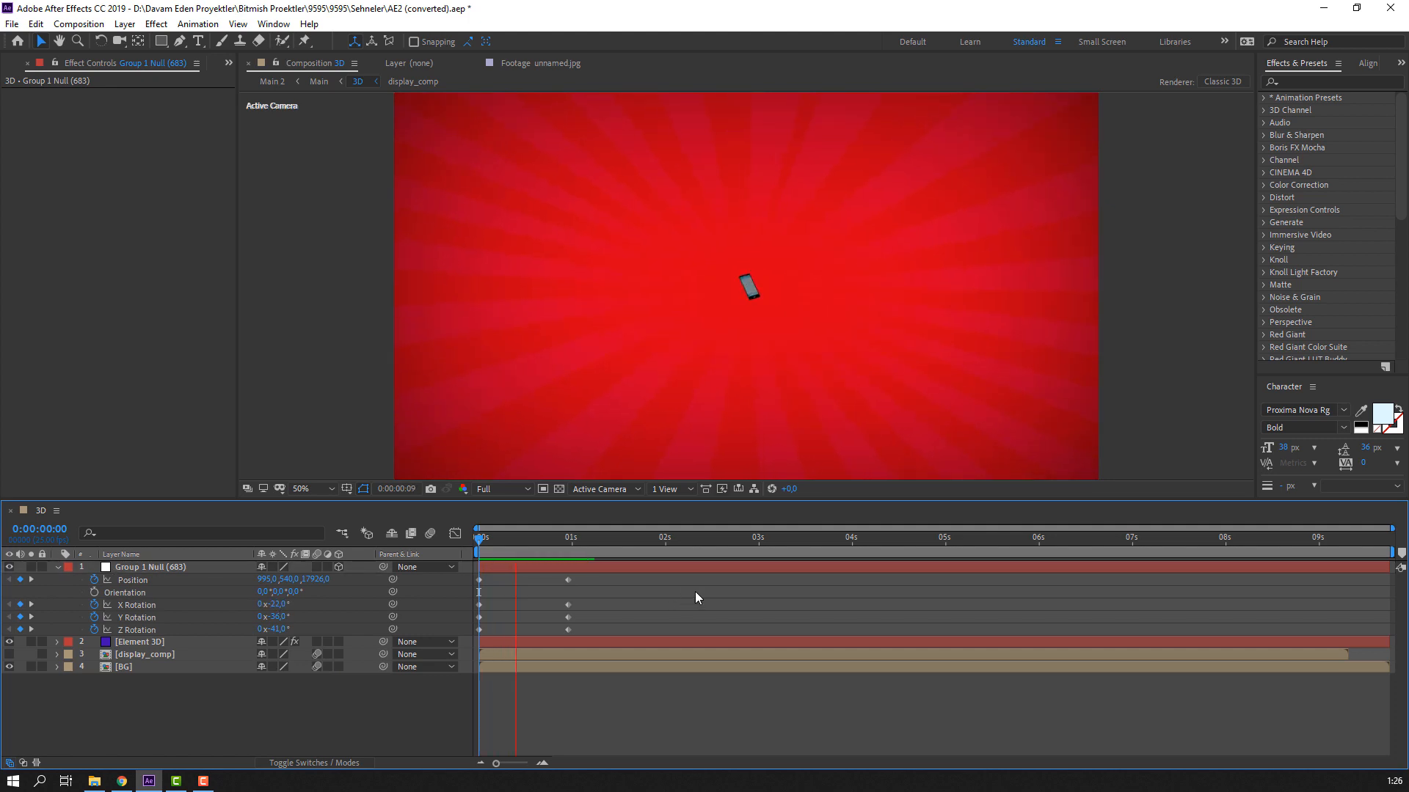
Step: Set the null's X Rotation at 0:00:00:00 to -90° and preview the fly-in
left_click(277, 606)
key("Return")
key("space")
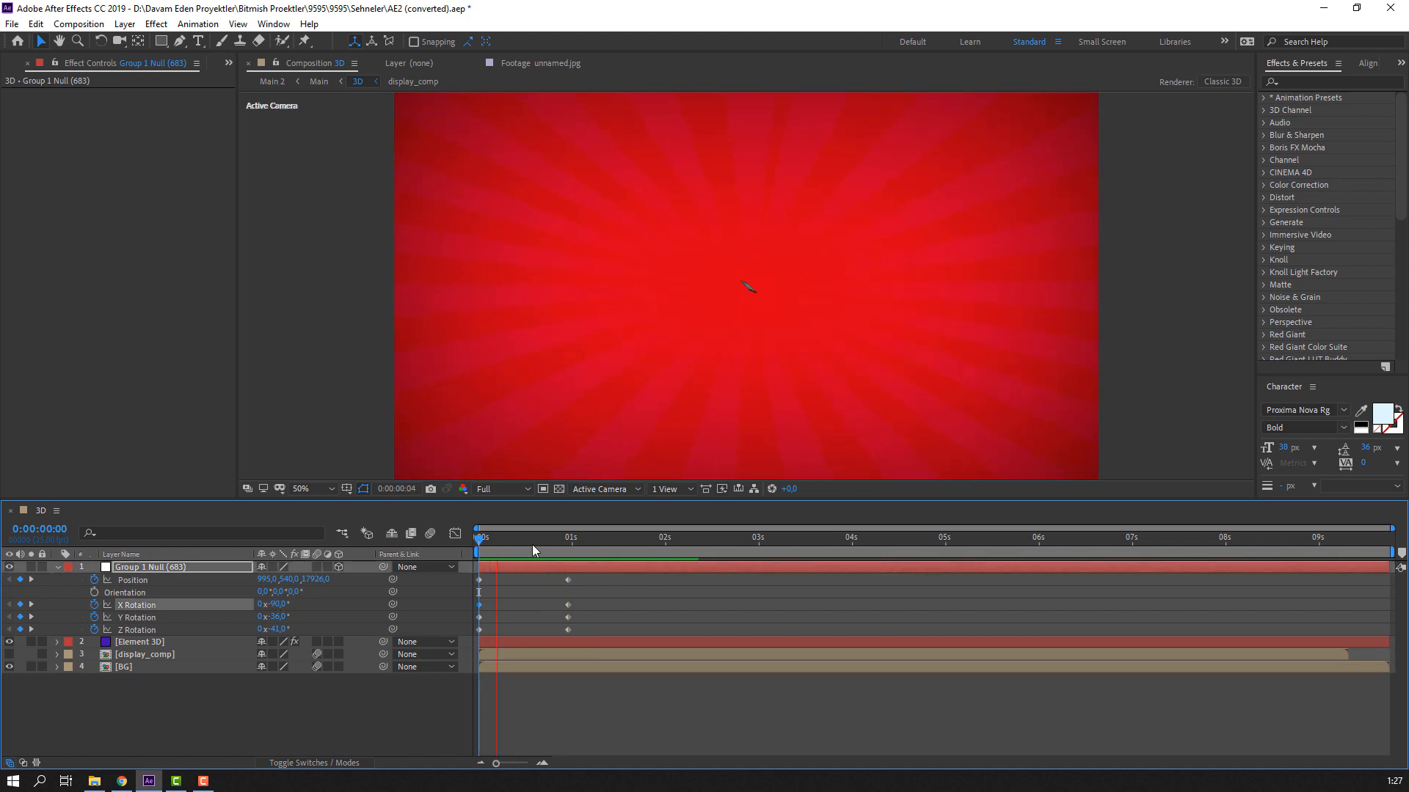
key("space")
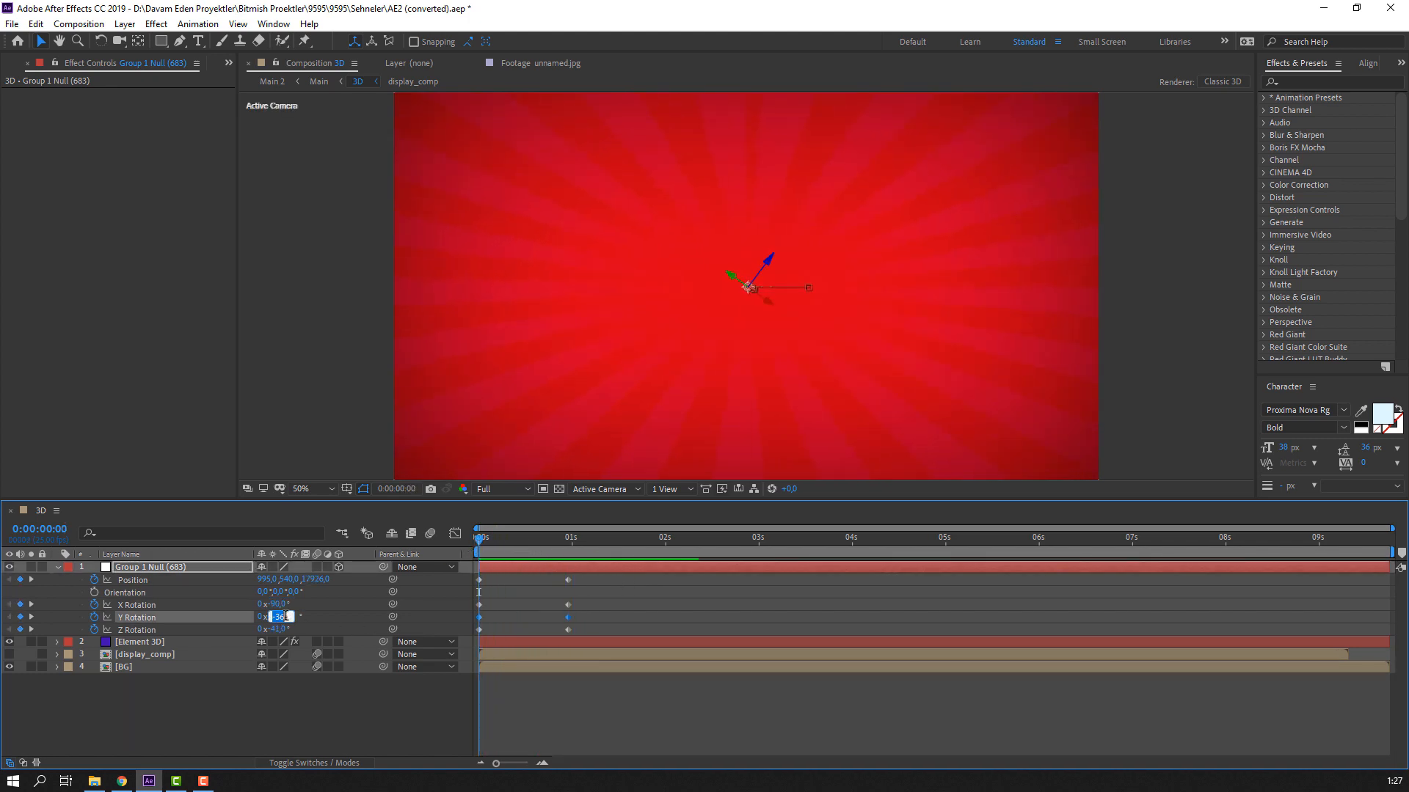
Step: Set the null's Y Rotation at 0:00:00:00 to -250° and preview the spin
left_click(285, 617)
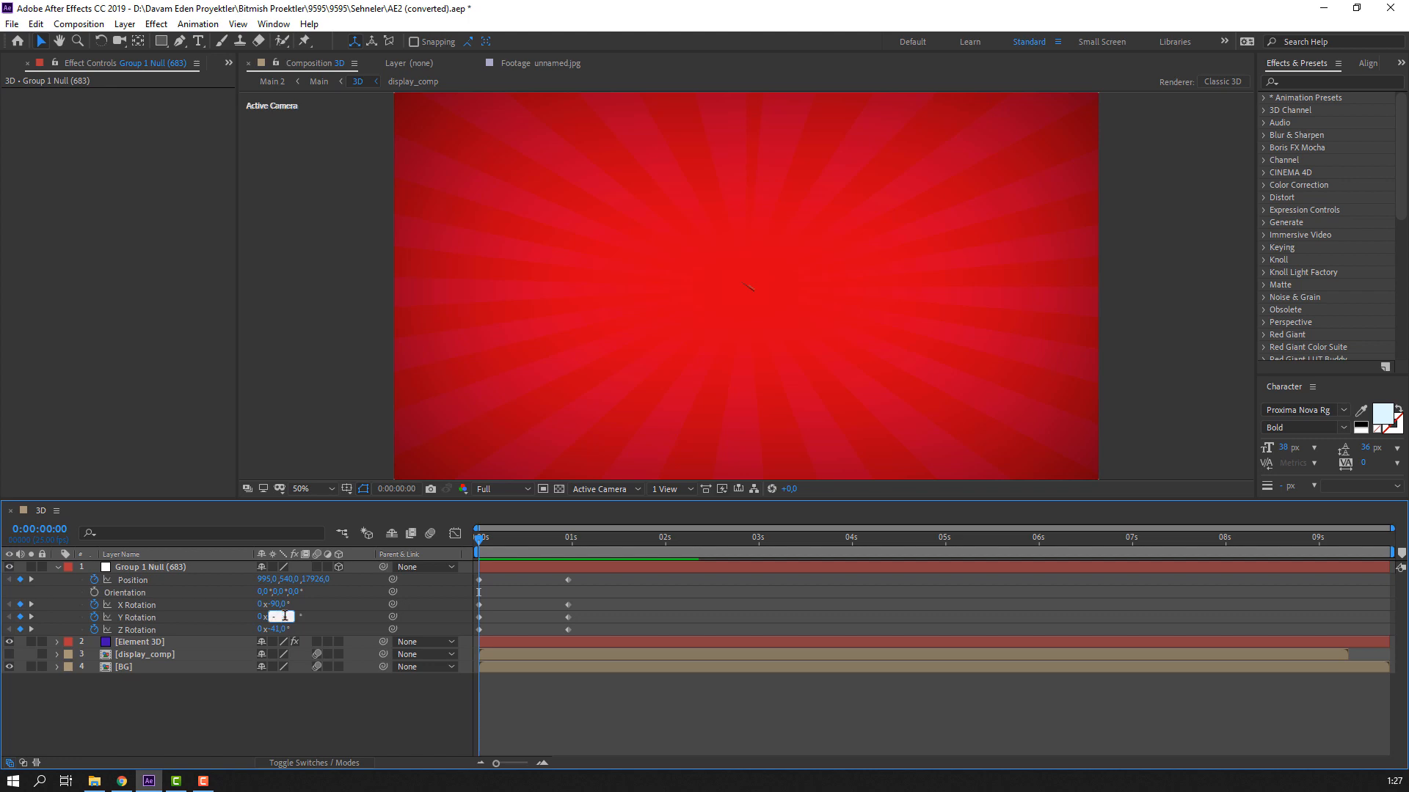
type("-250")
key("Return")
key("space")
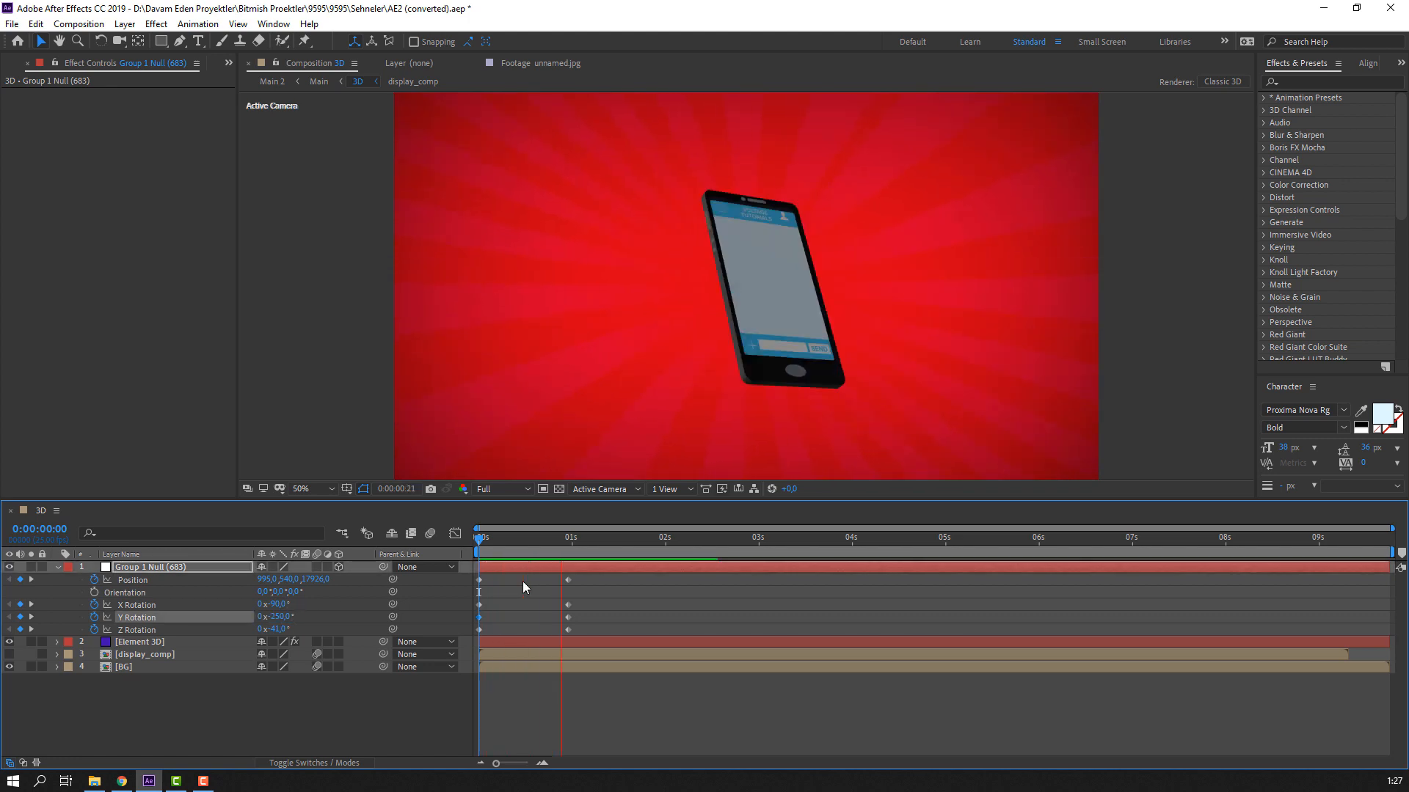
key("space")
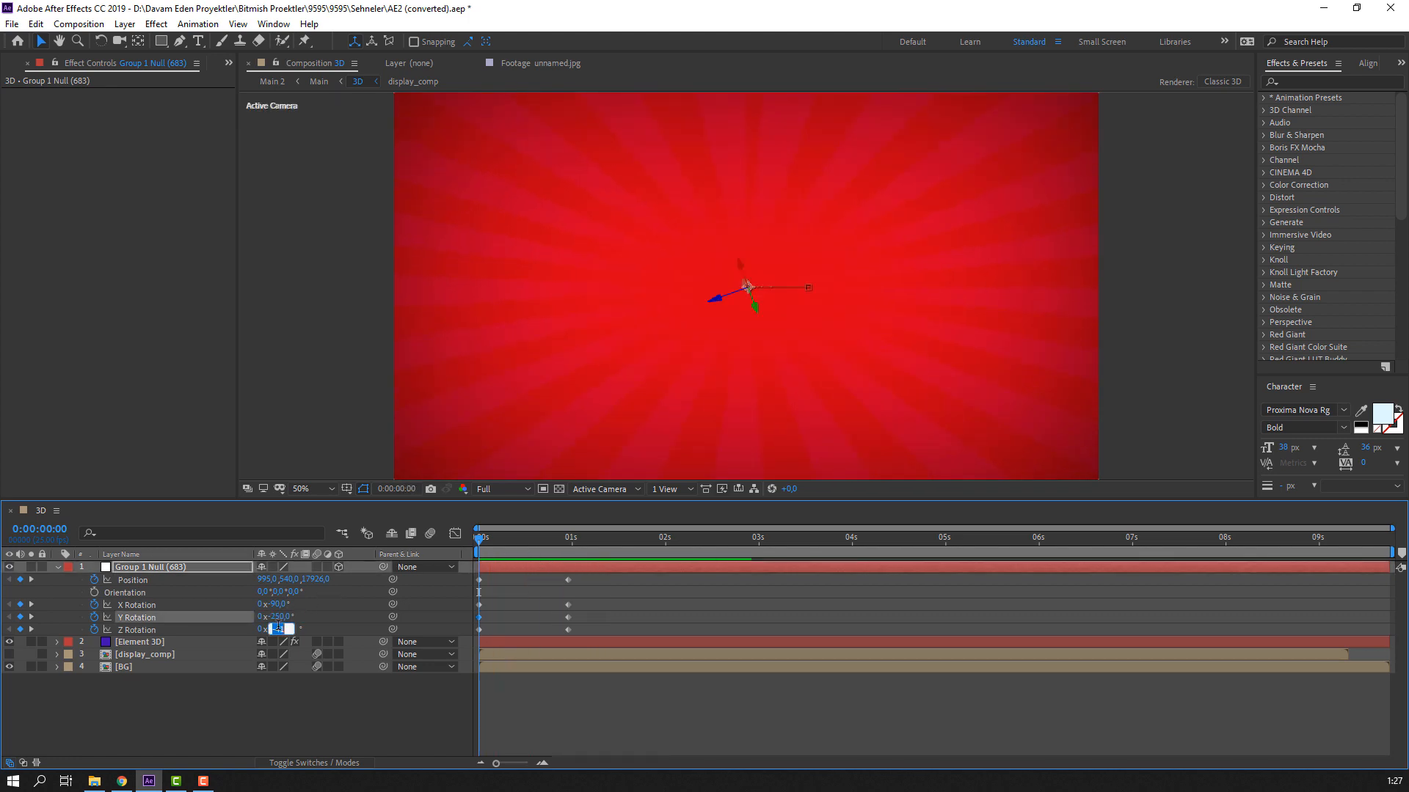
Step: Set the null's Z Rotation and Y Rotation at 0:00:00:00 to -100° each, previewing the motion after each change
key("Return")
key("space")
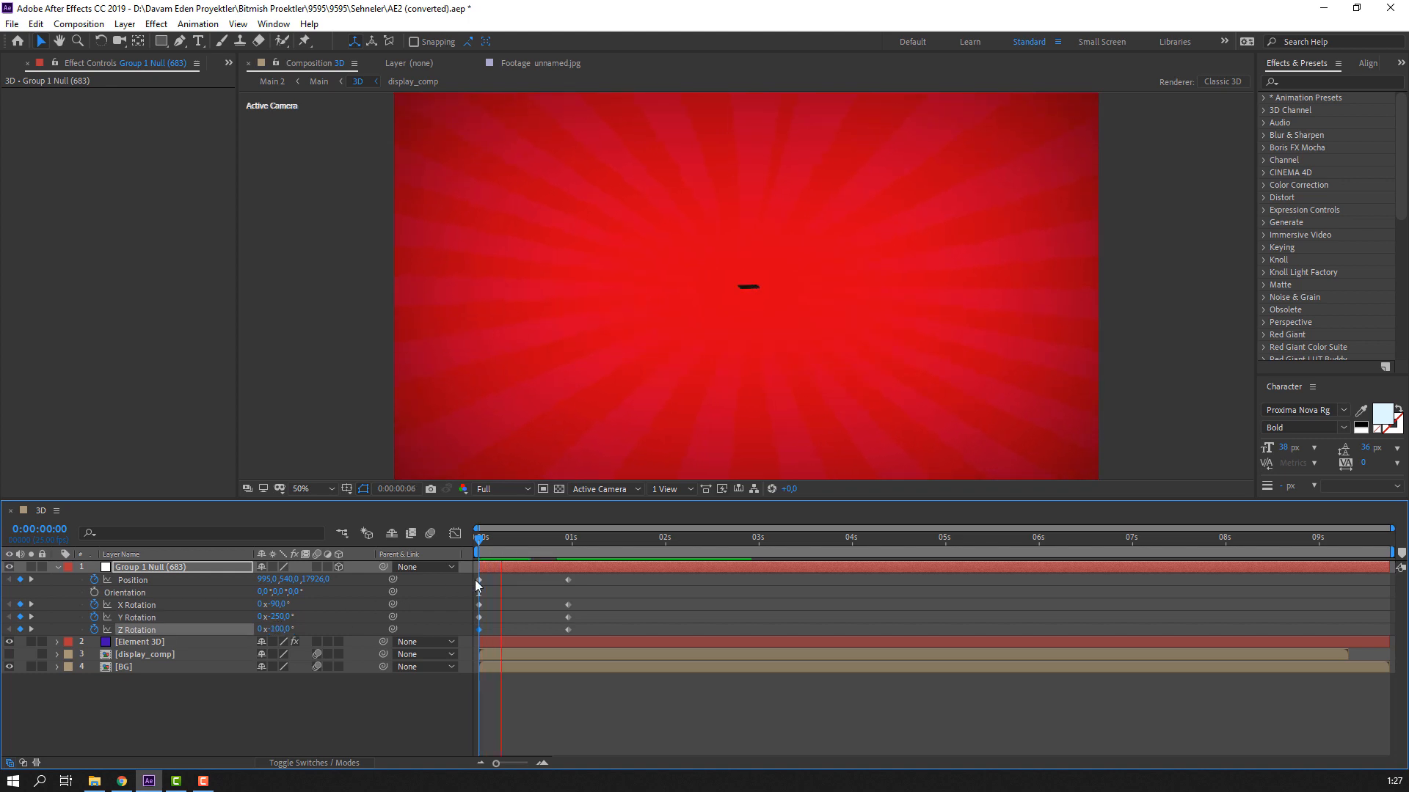
key("space")
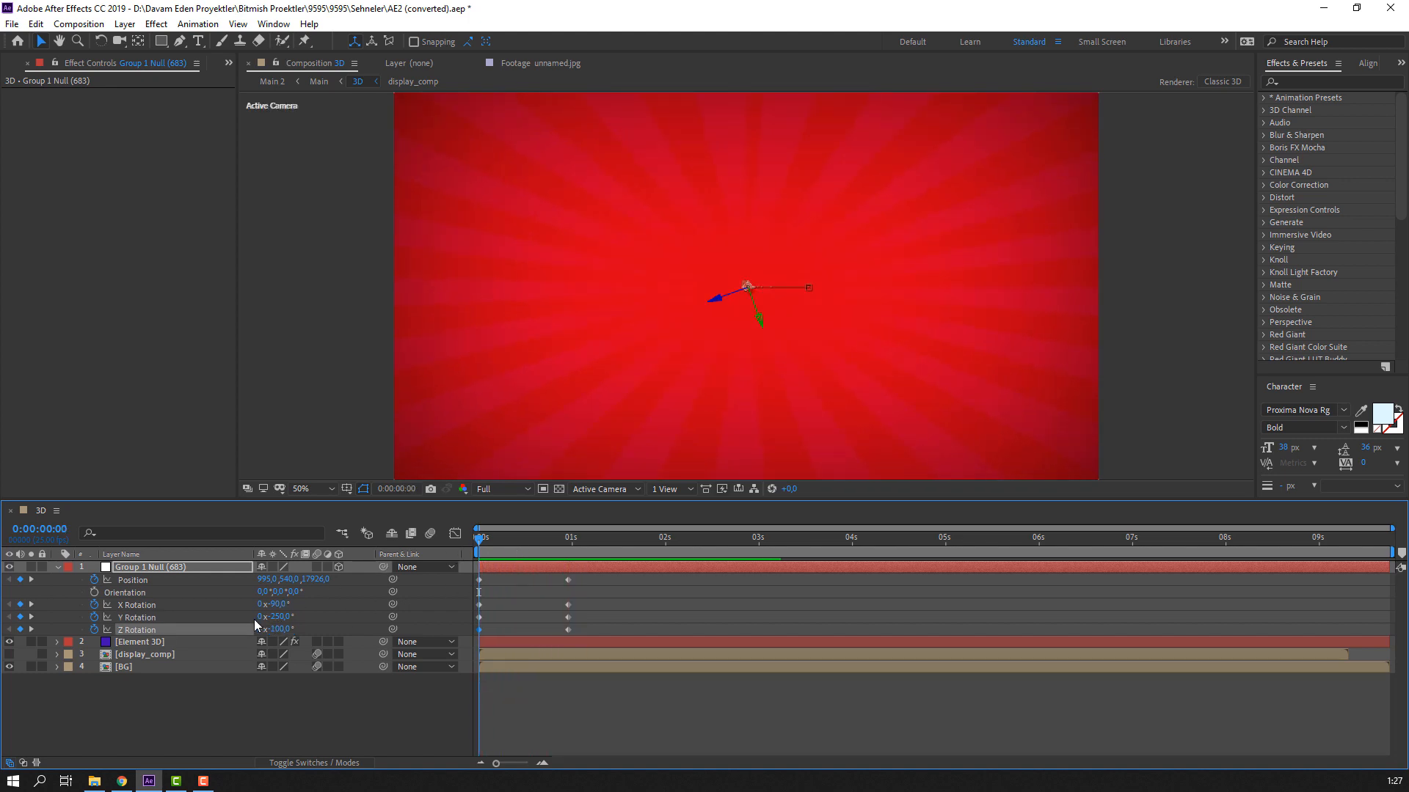
key("Return")
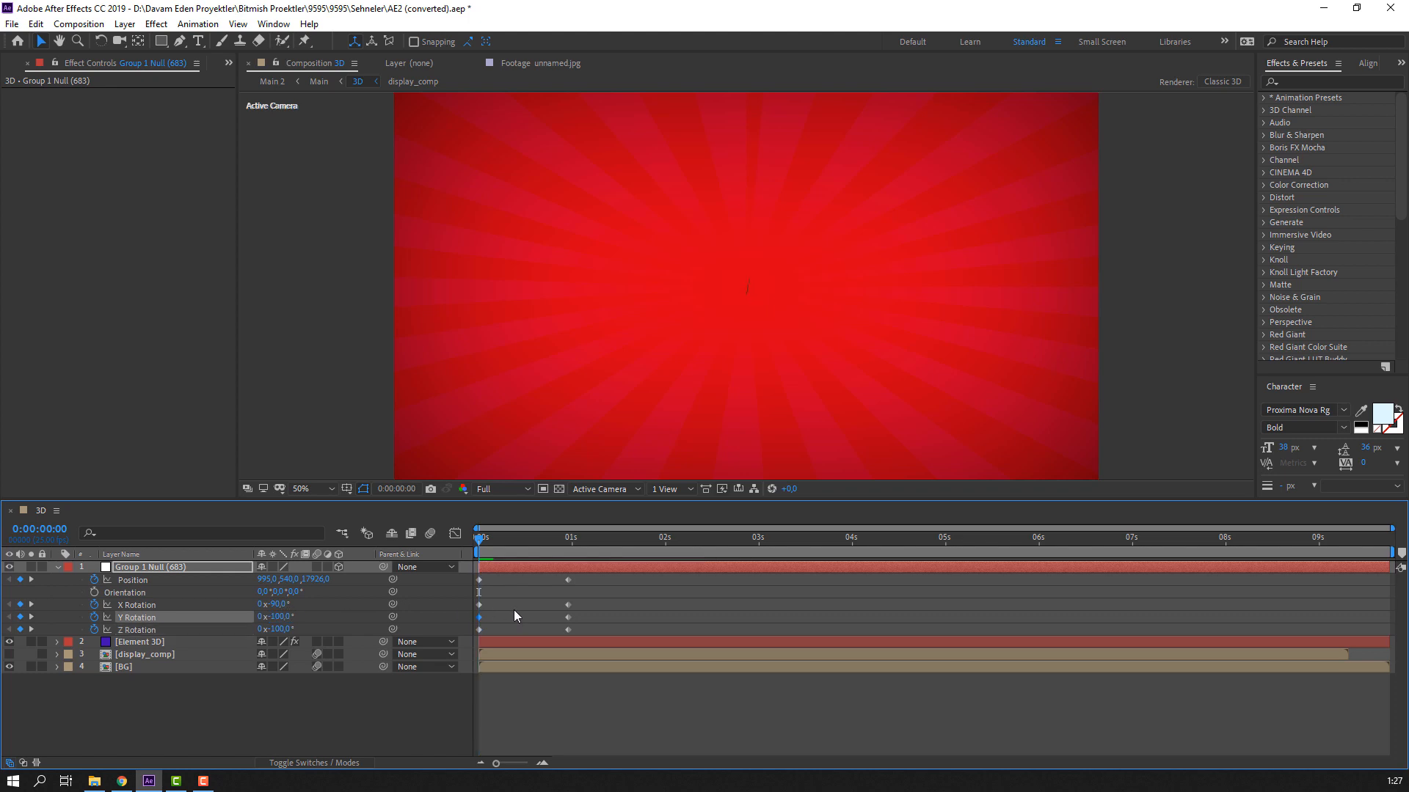
key("space")
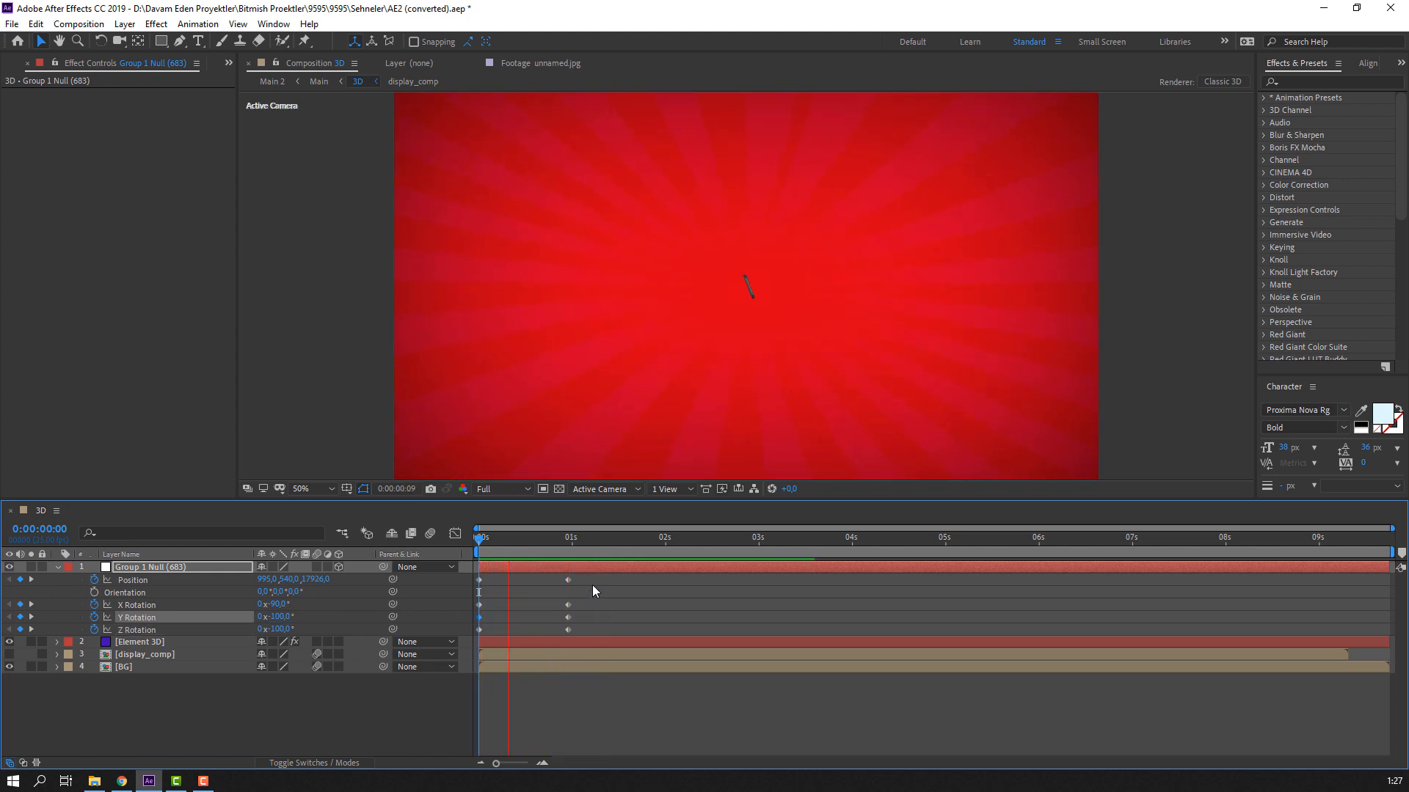
Step: Apply Easy Ease to all of the null's Position and rotation keyframes and preview the eased fly-in
left_click_drag(596, 583, 473, 633)
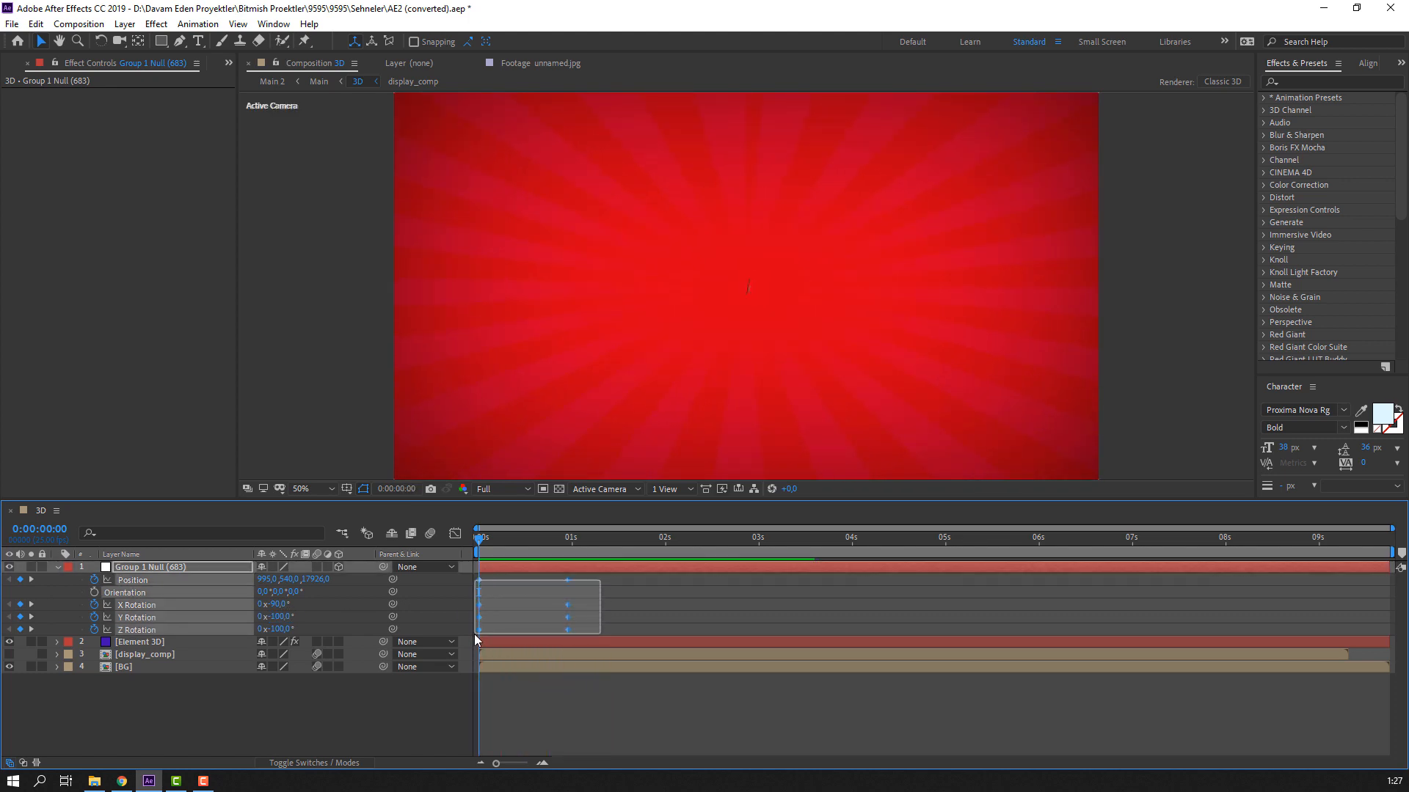
right_click(566, 630)
mouse_move(649, 620)
left_click(778, 667)
left_click(733, 619)
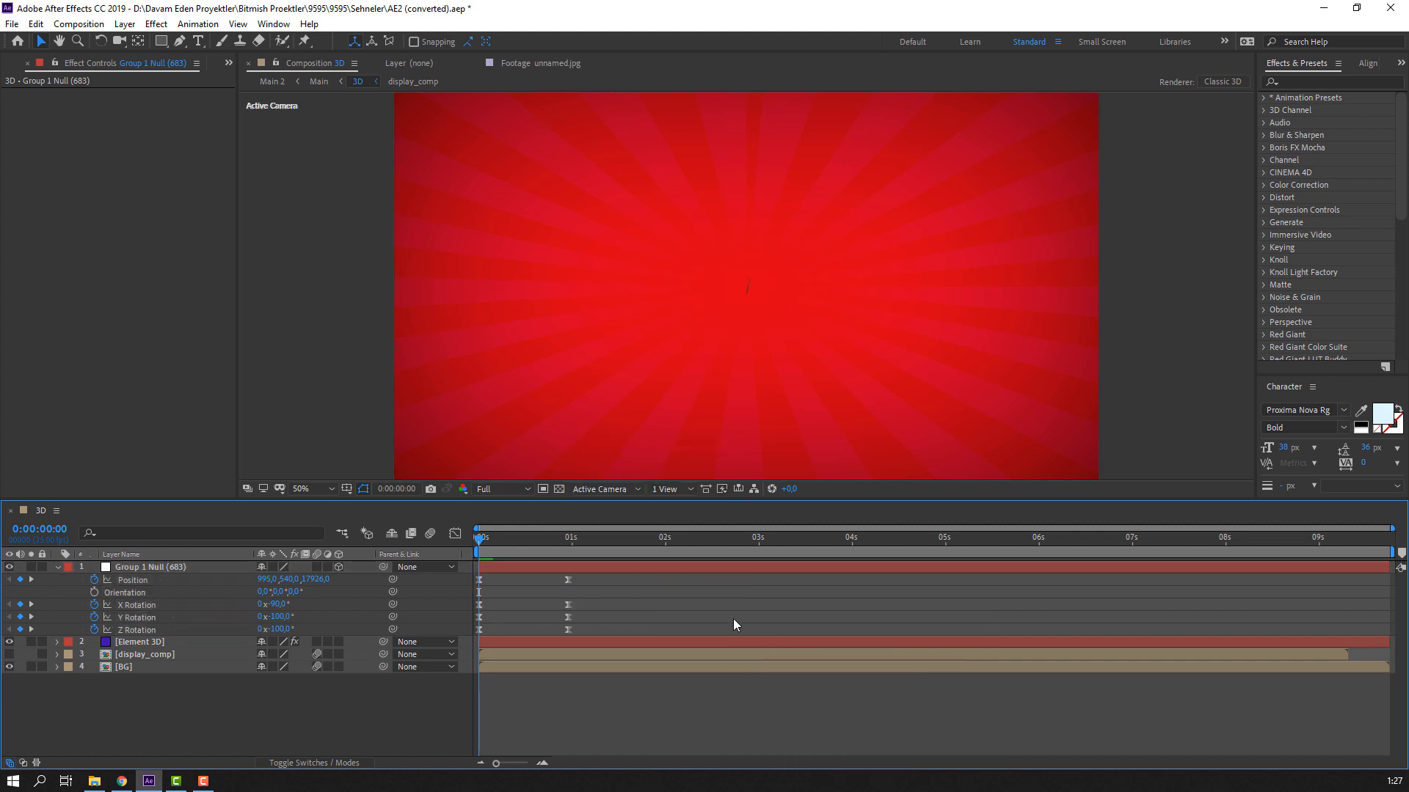
key("space")
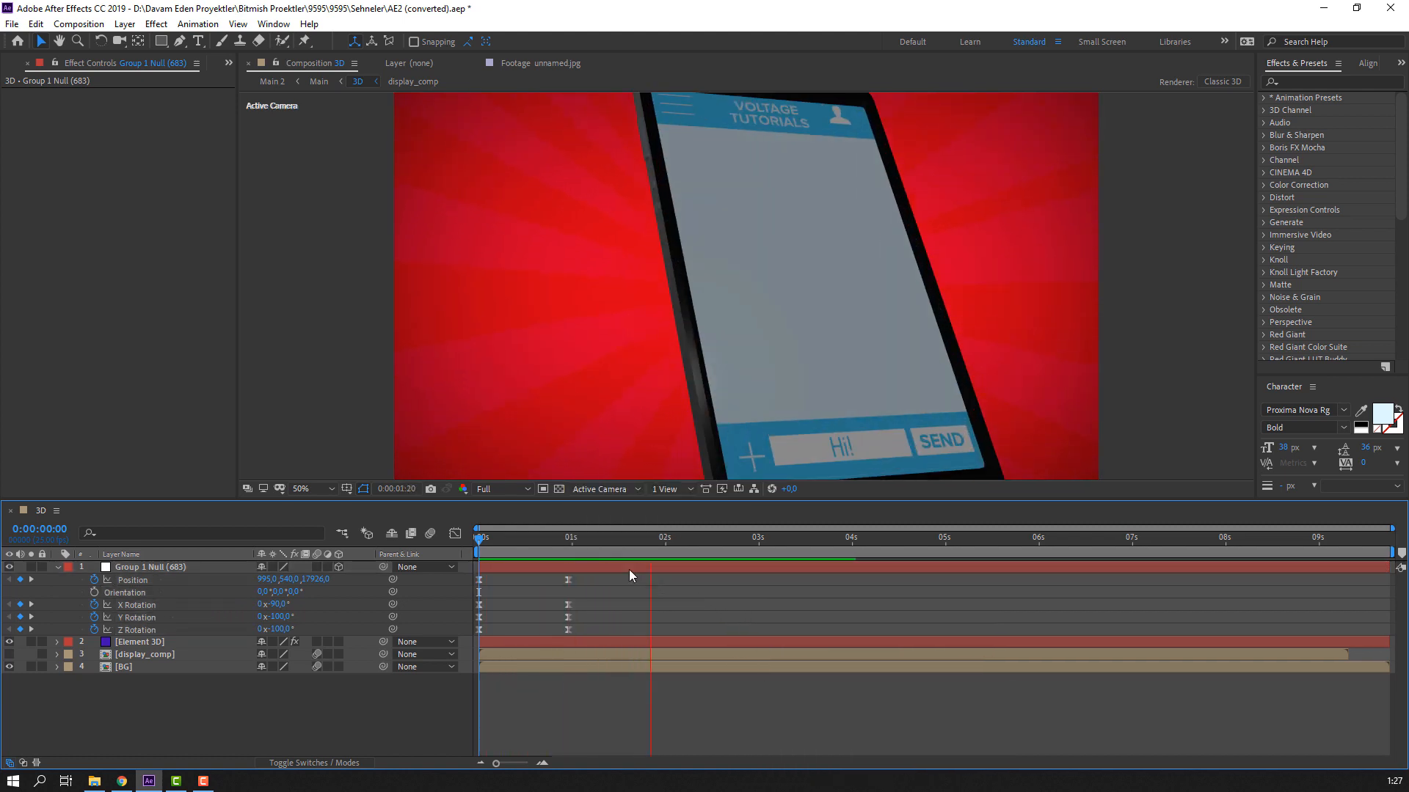
key("space")
Step: Show all of the null's Position and rotation keyframes in the Graph Editor and select the starting keyframes
left_click_drag(586, 574, 473, 635)
left_click(455, 534)
left_click_drag(469, 738, 471, 735)
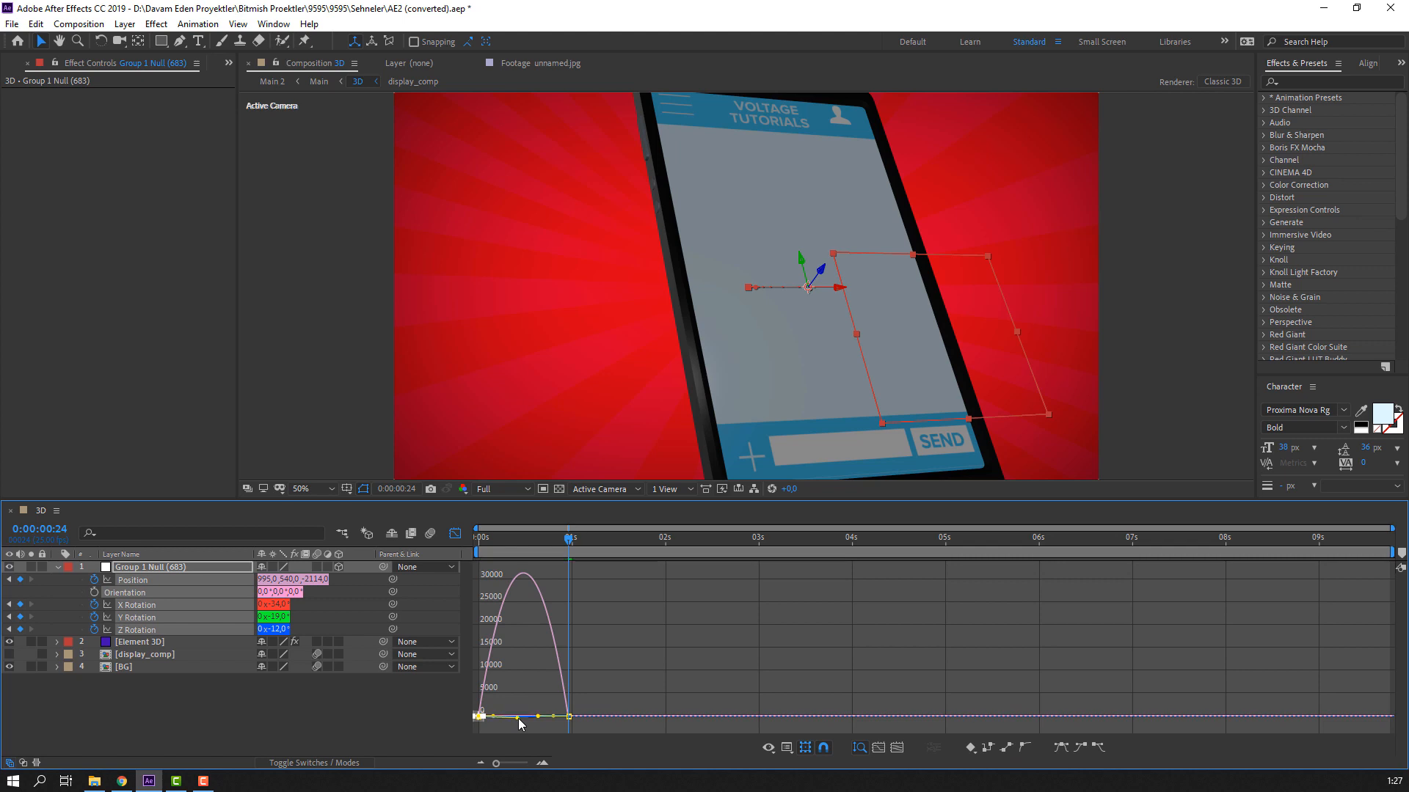
Step: Try lengthening the ease-out of the starting keyframes so the speed peaks late, and preview the fly-in
left_click_drag(519, 721, 562, 722)
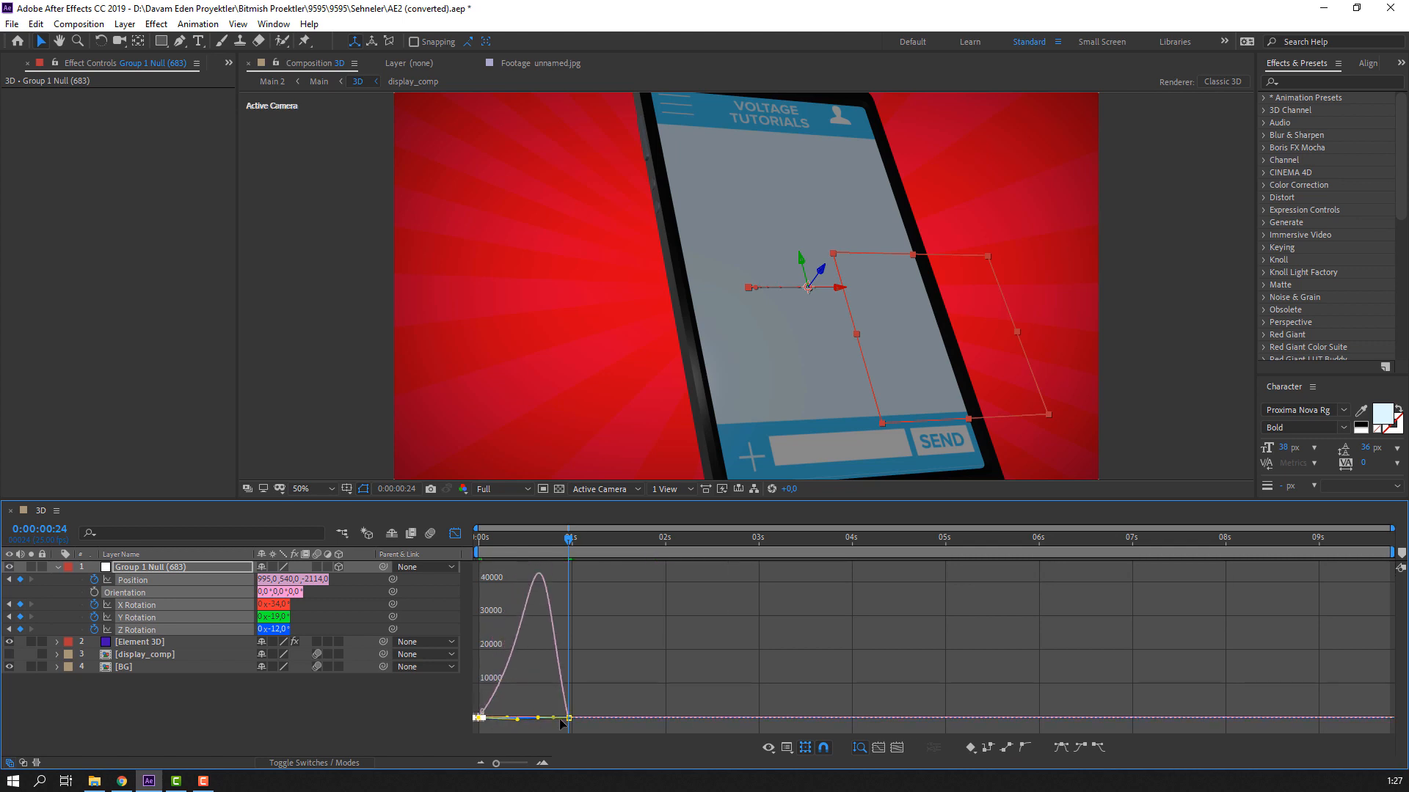
key("space")
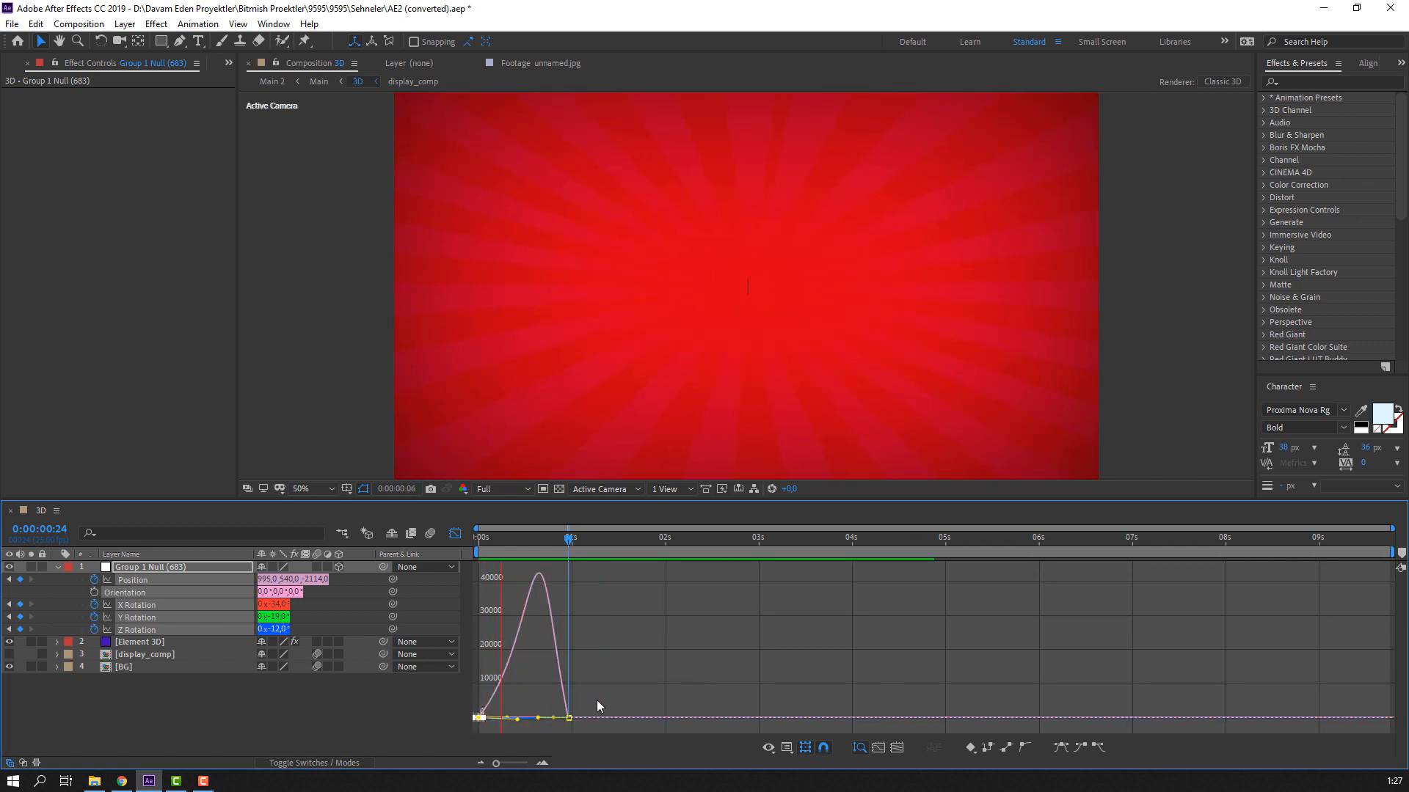
key("space")
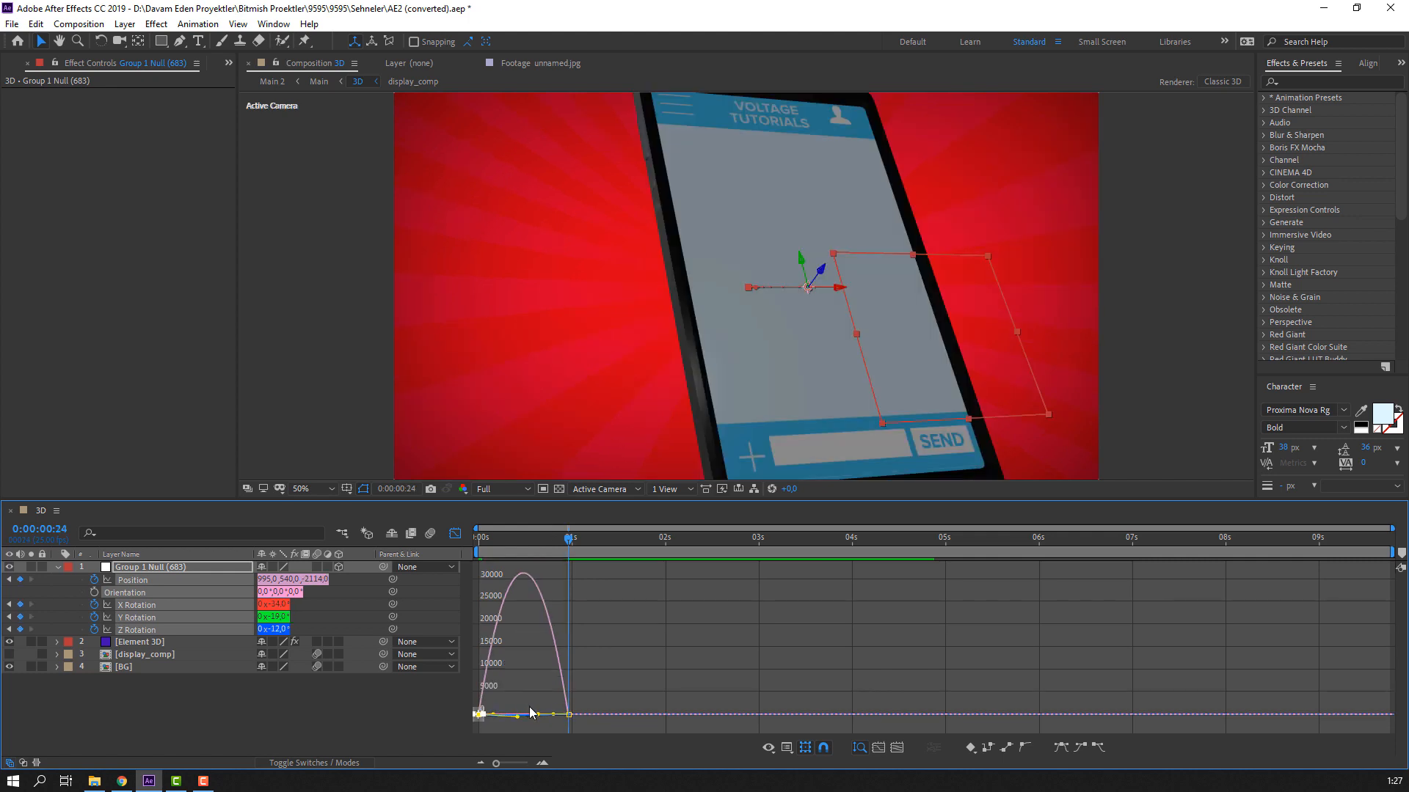
Step: Lengthen the ease handles of the starting and ending keyframes into a steep mid-motion speed peak, and preview it
mouse_move(512, 693)
left_mouse_down()
mouse_move(460, 734)
mouse_move(502, 719)
left_mouse_up()
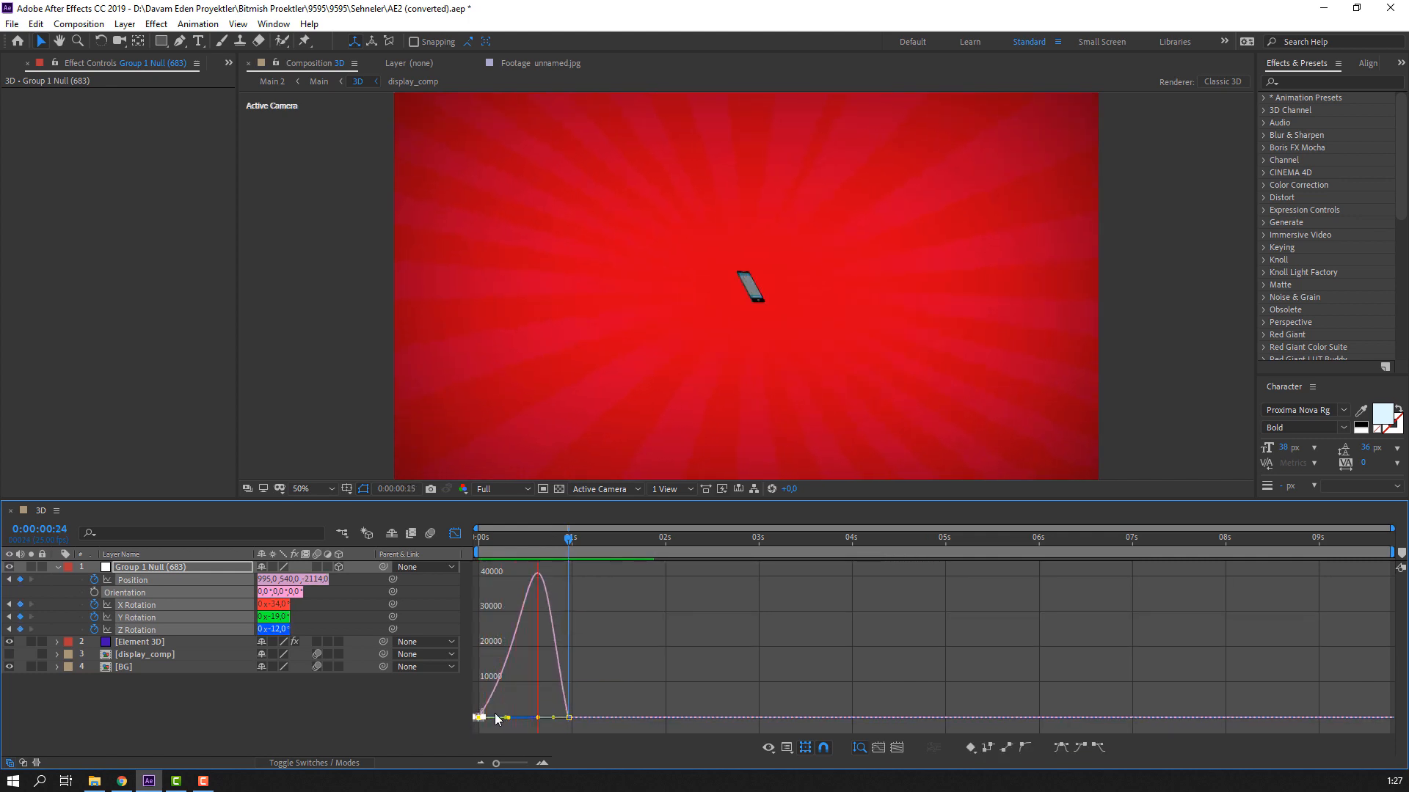
key("space")
left_click_drag(621, 691, 564, 717)
key("space")
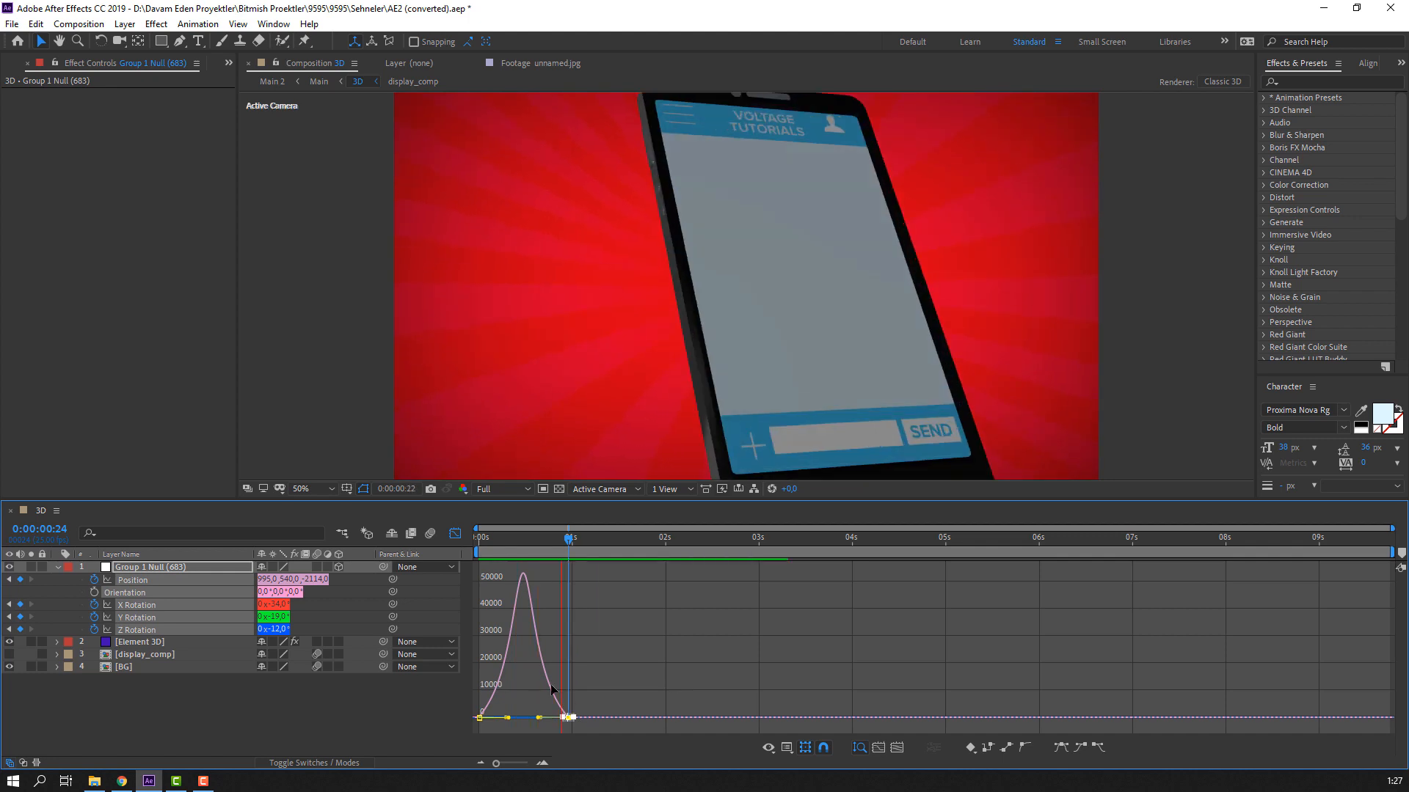
Step: Return to the keyframe view, move the null's ending keyframes to 0:00:01:15, and review the slower fly-in
left_click(455, 533)
left_click_drag(568, 579, 627, 587)
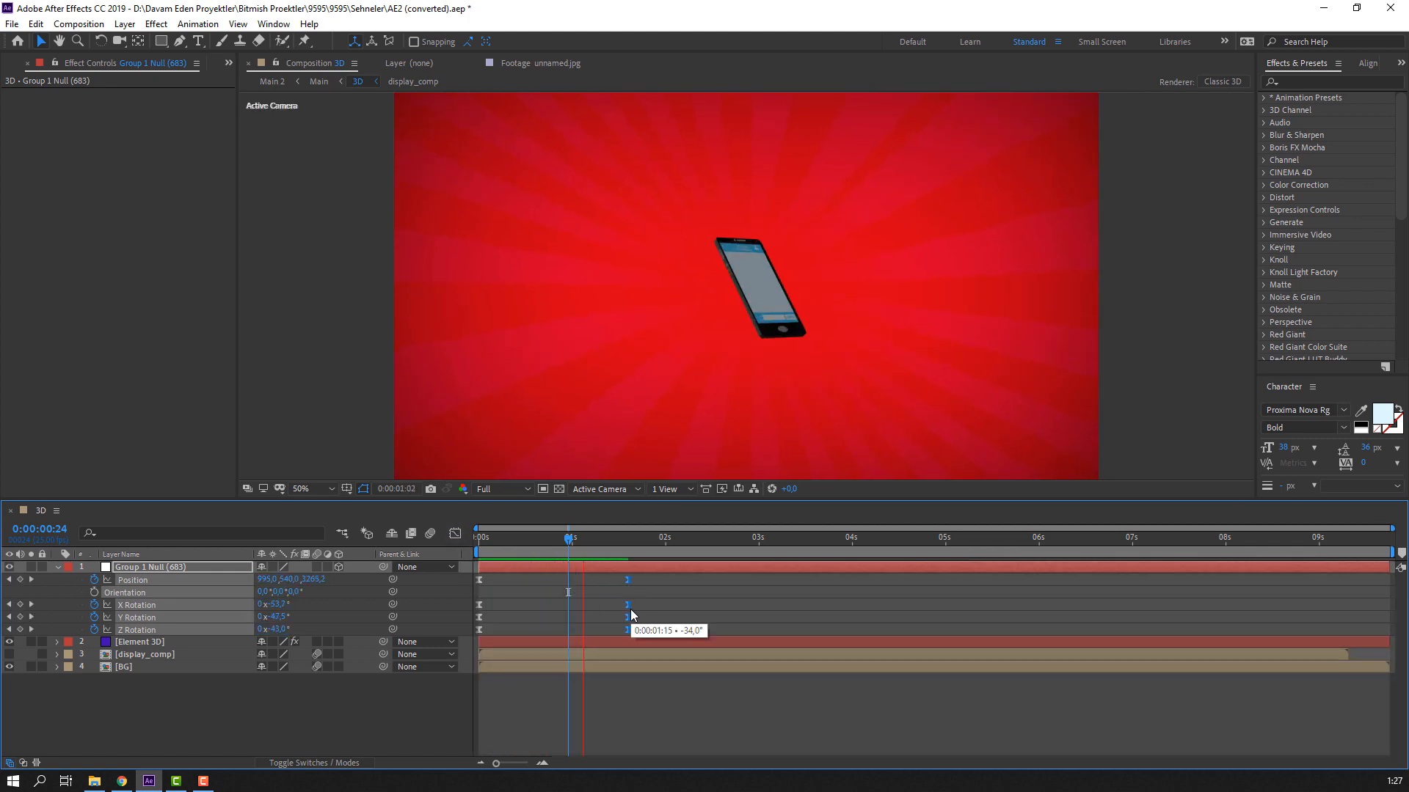
left_click_drag(575, 540, 638, 540)
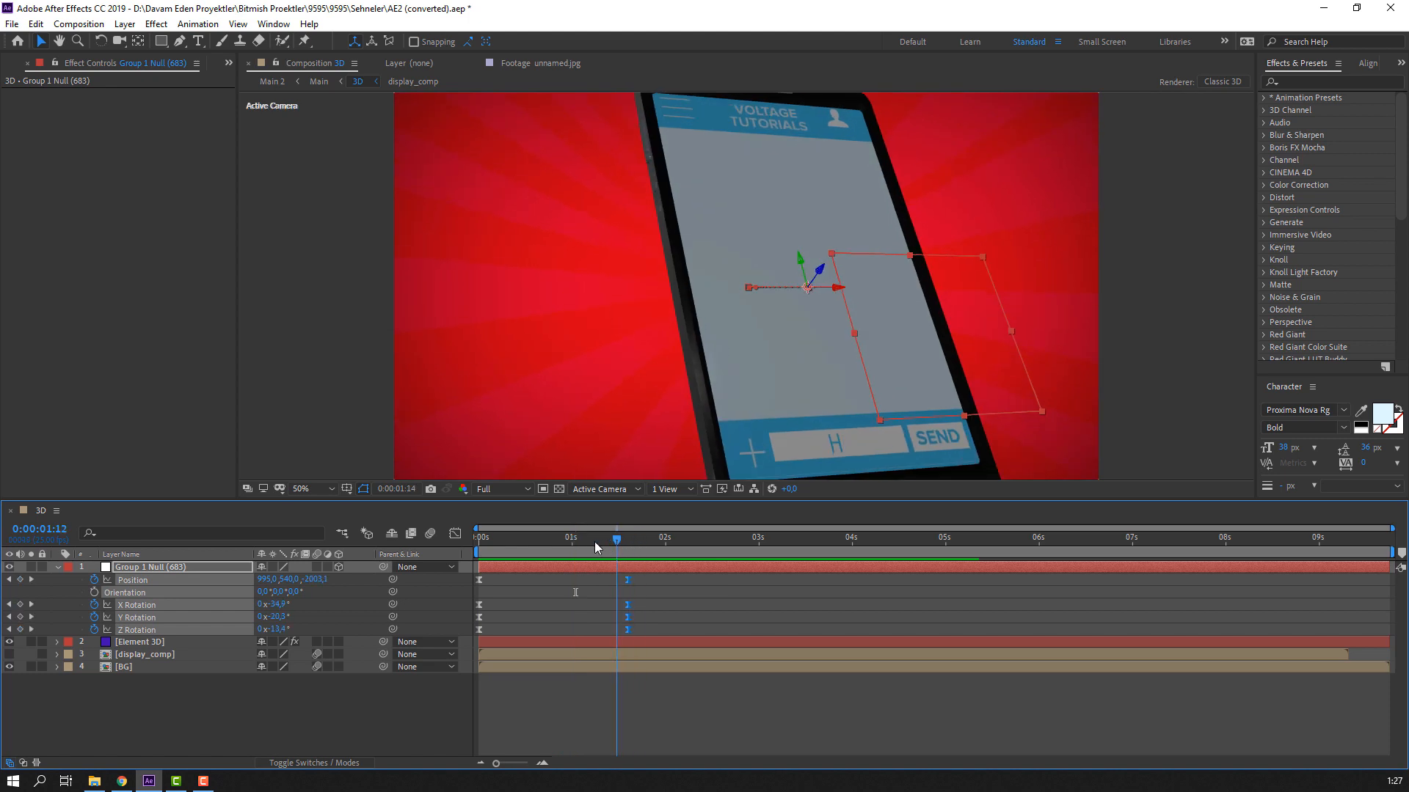
left_click(522, 541)
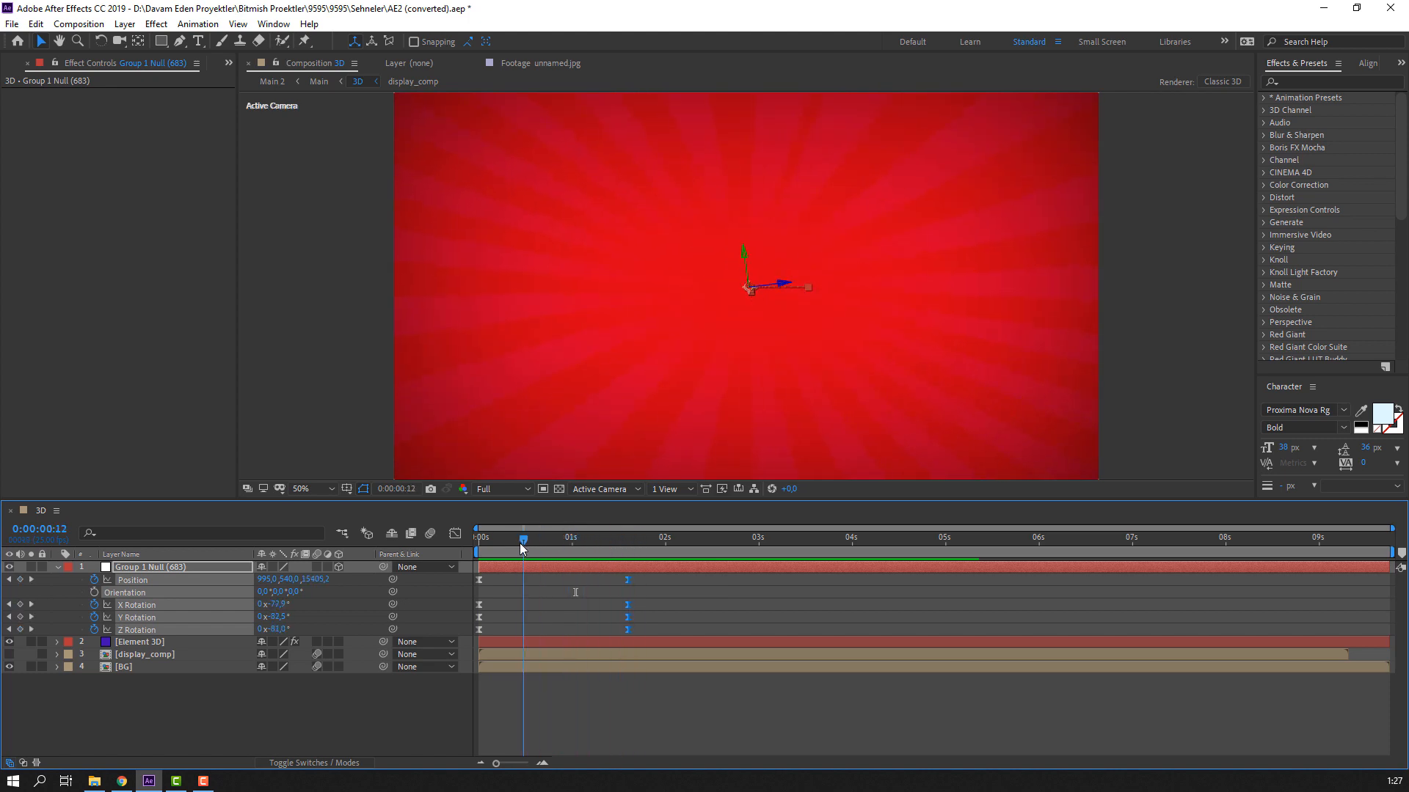
left_click(264, 747)
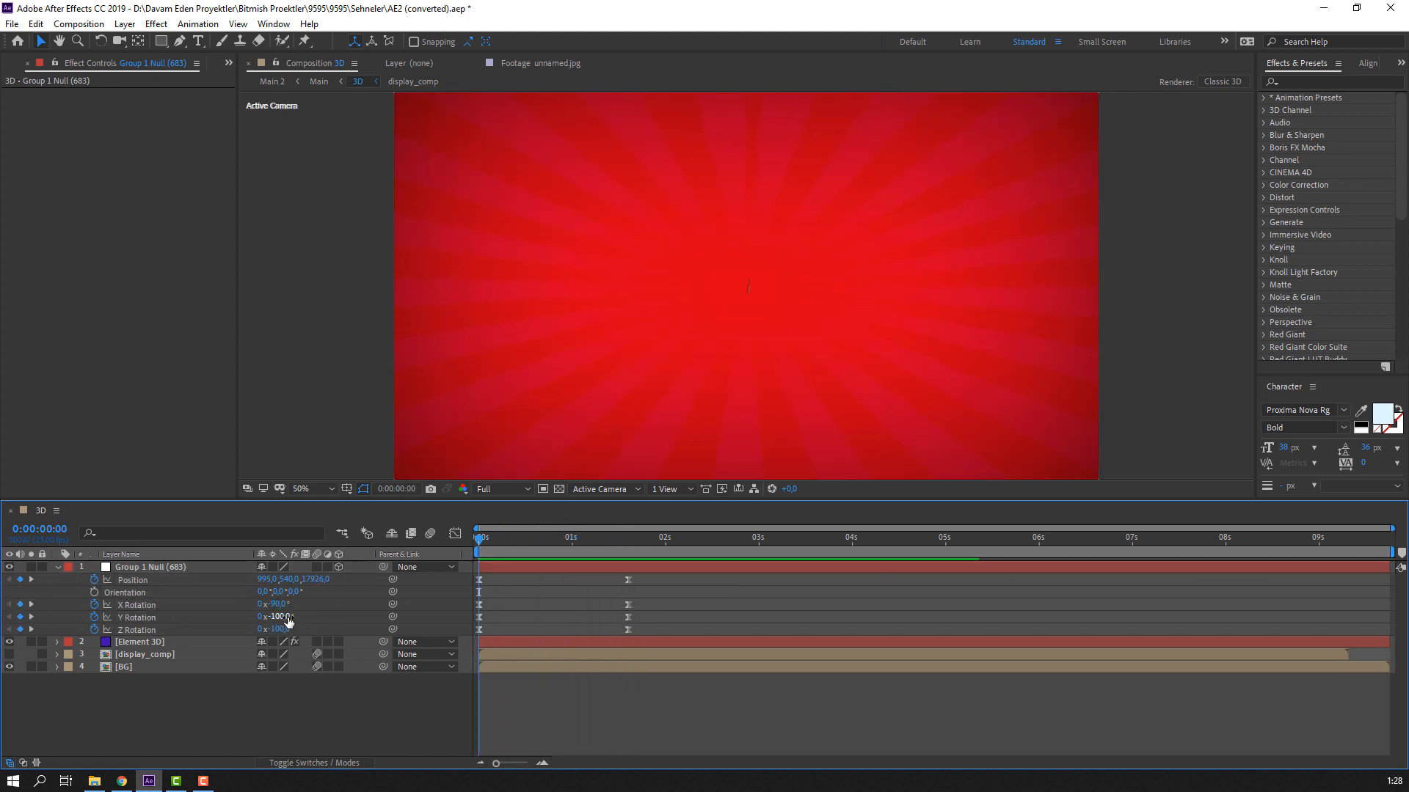
Step: Set the null's Y Rotation to -126° and Z Rotation to -80° at 0:00:00:00, and preview the fly-in
left_click_drag(288, 622, 309, 702)
left_click(301, 627)
left_click(306, 701)
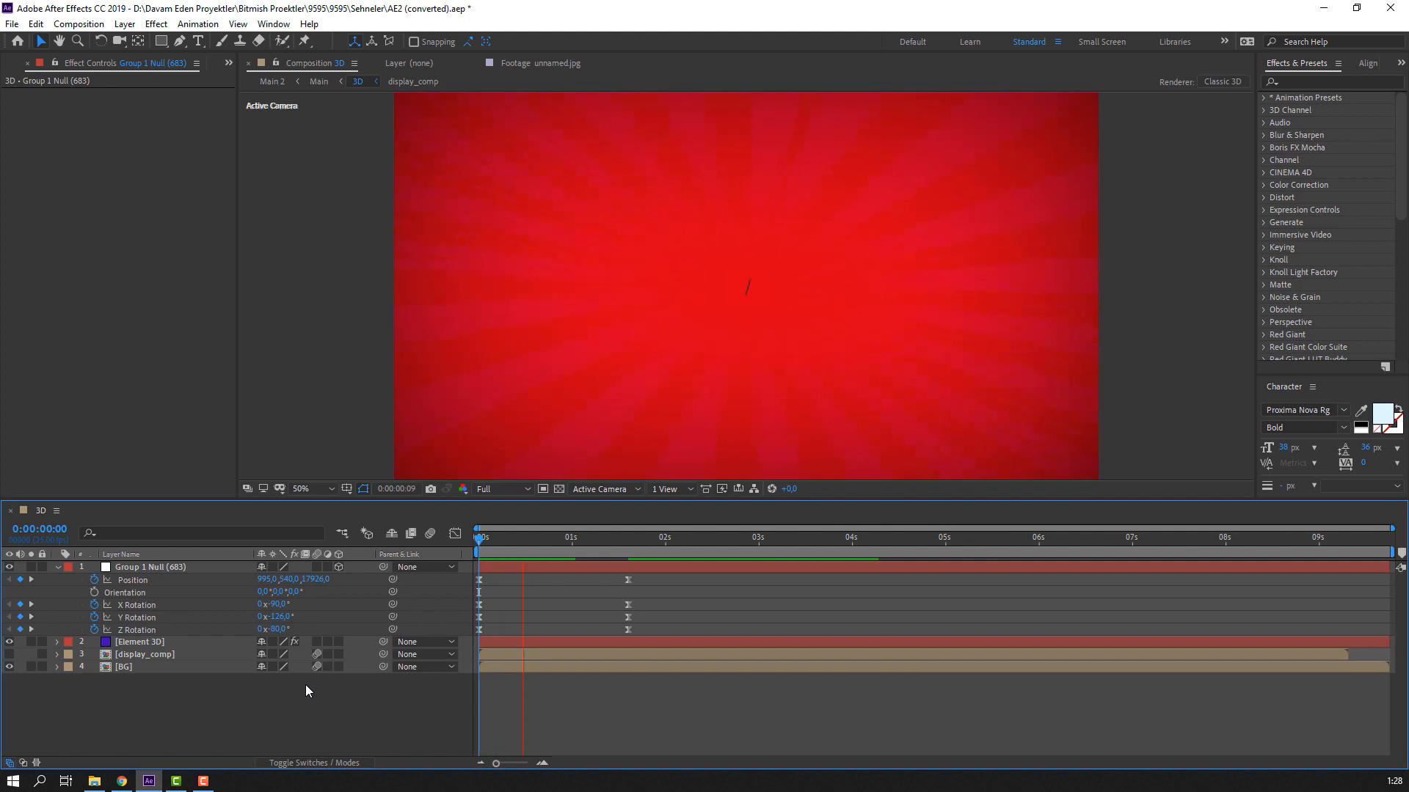
key("space")
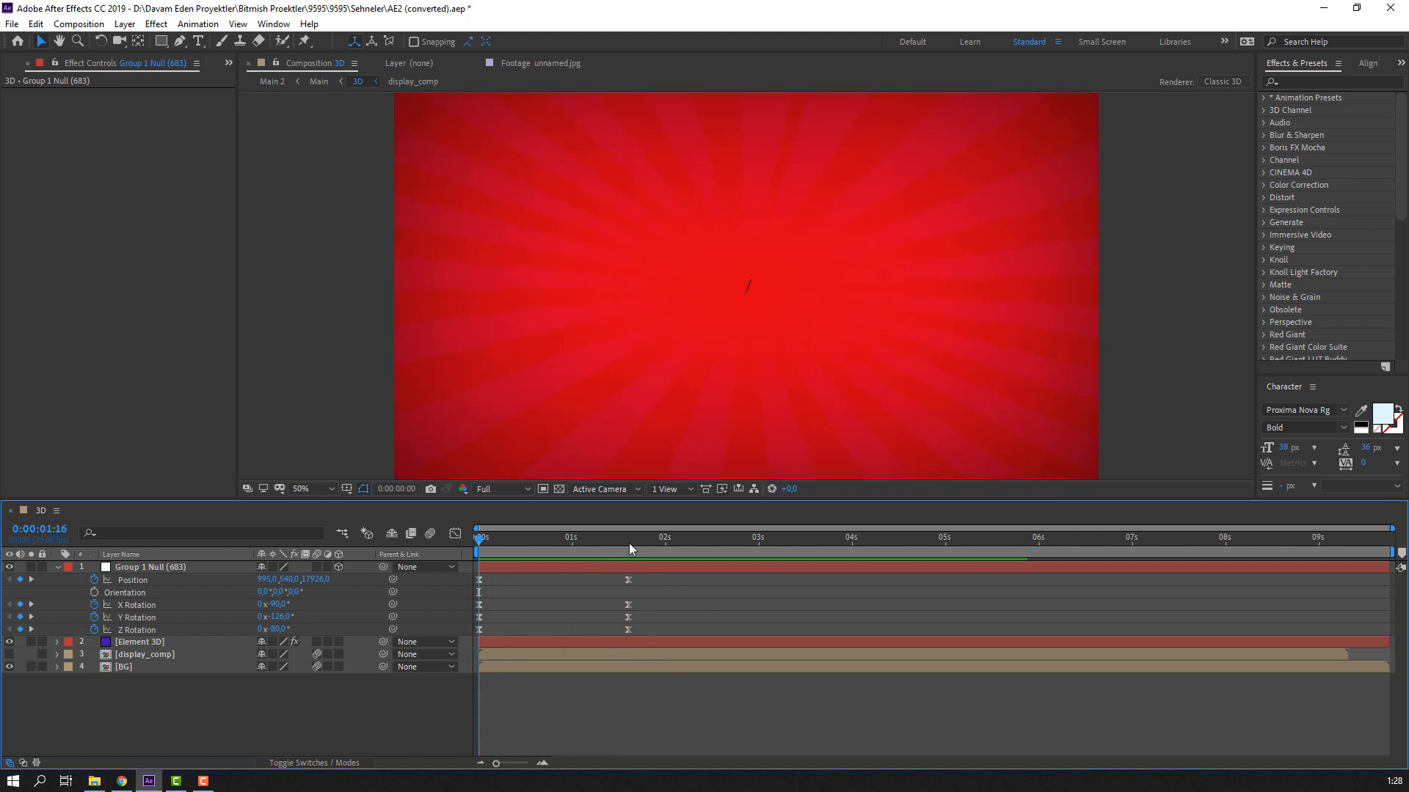
Step: Add X and Y Rotation keyframes at 0:00:03:03 that tilt the phone slightly further after the fly-in, and preview the motion
left_click_drag(629, 545, 768, 545)
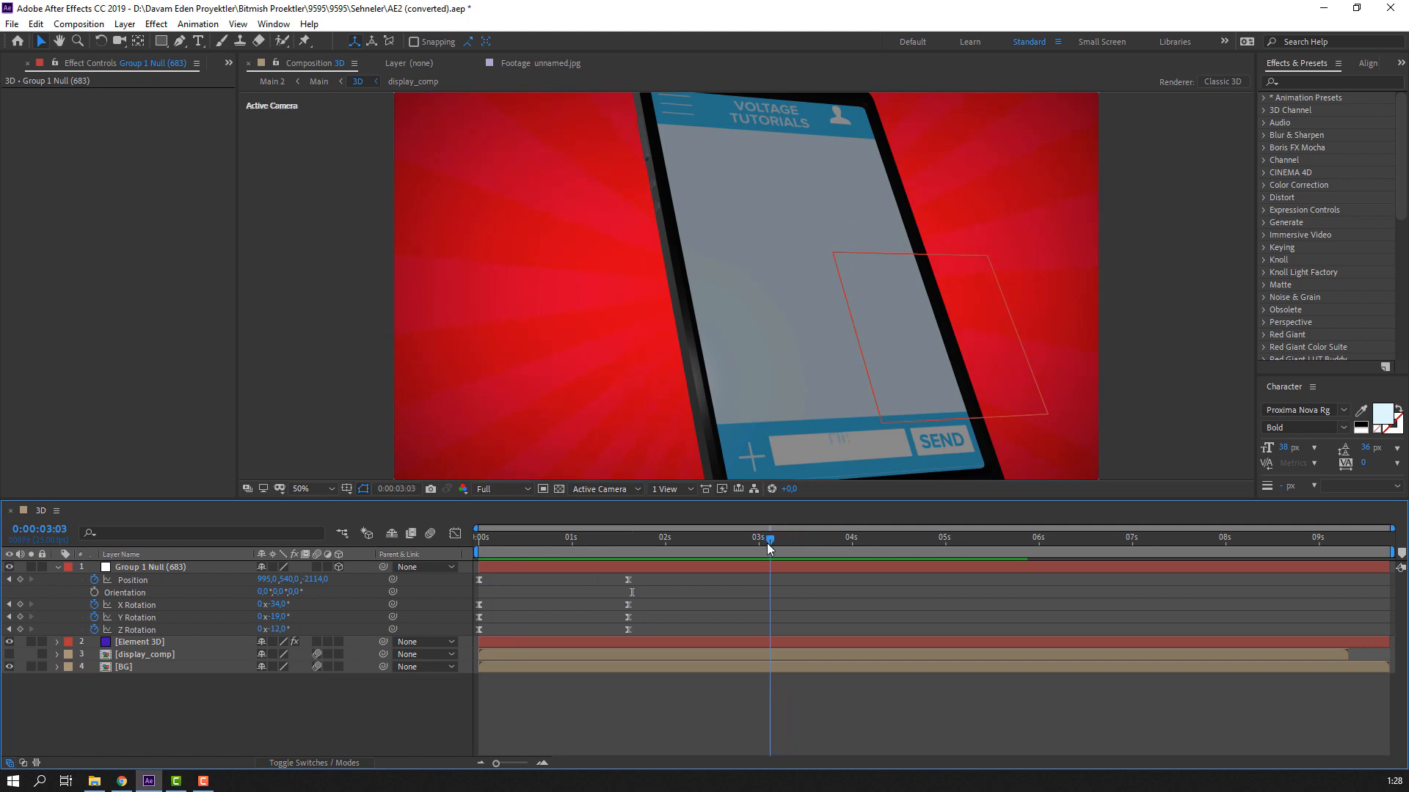
mouse_move(283, 620)
left_mouse_down()
mouse_move(269, 620)
mouse_move(277, 631)
mouse_move(273, 605)
mouse_move(275, 618)
left_mouse_up()
key("ctrl+z")
key("ctrl+z")
left_click_drag(552, 544, 673, 543)
left_click(893, 584)
key("space")
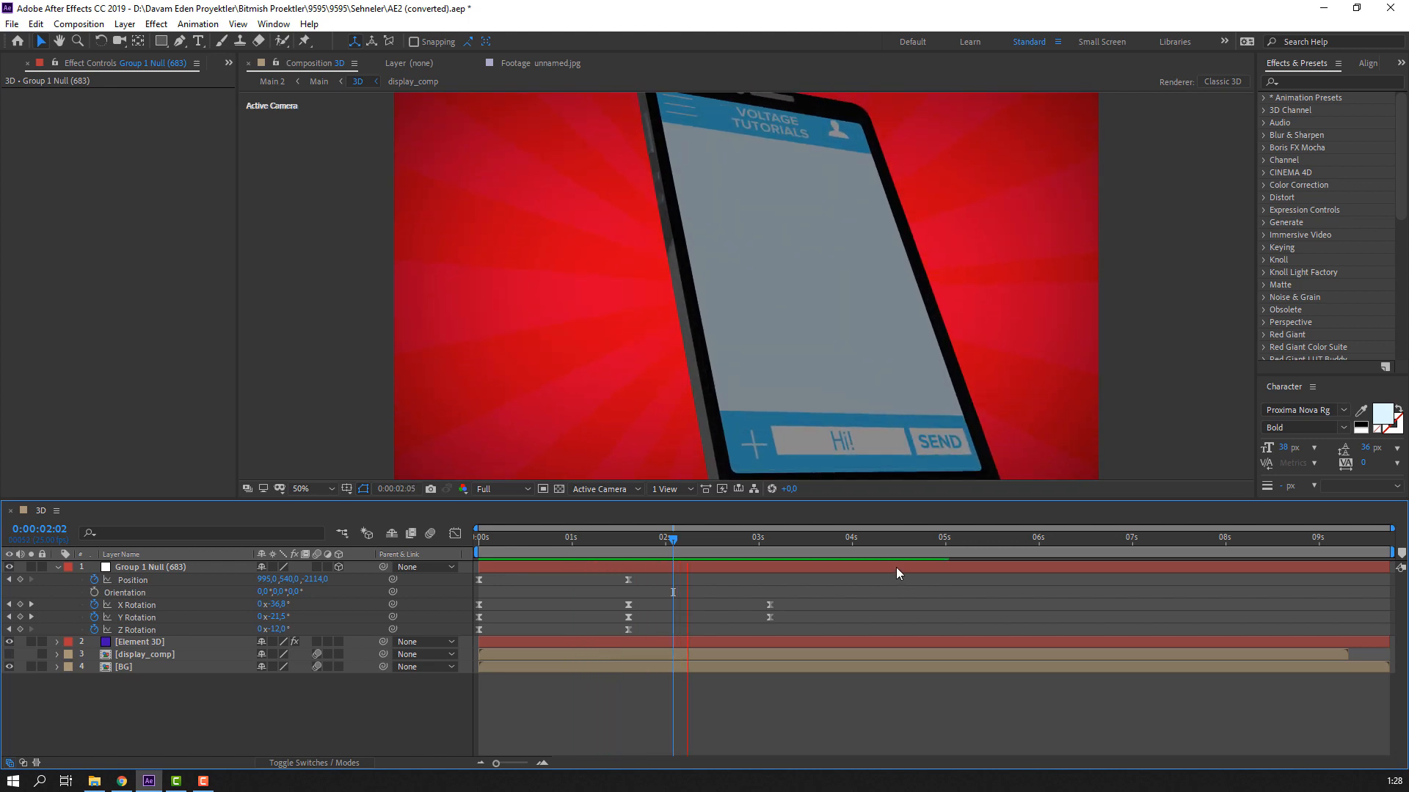
Step: Move the last X and Y Rotation keyframes to just before the 4-second mark and preview the slower tilt
left_click(779, 543)
left_click_drag(802, 598, 828, 617)
left_click(755, 543)
mouse_move(767, 543)
left_mouse_down()
mouse_move(830, 549)
mouse_move(780, 551)
left_mouse_up()
left_click(922, 619)
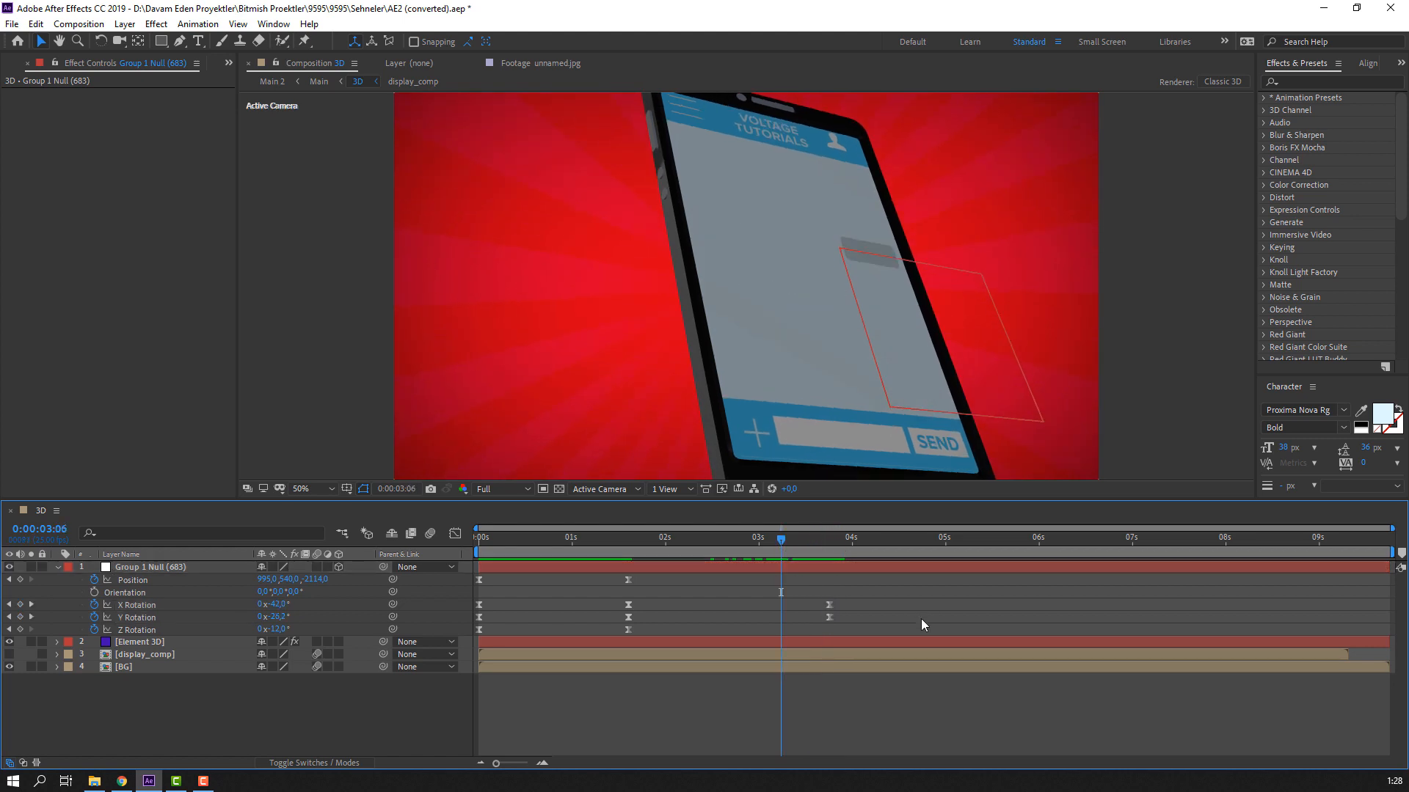
key("space")
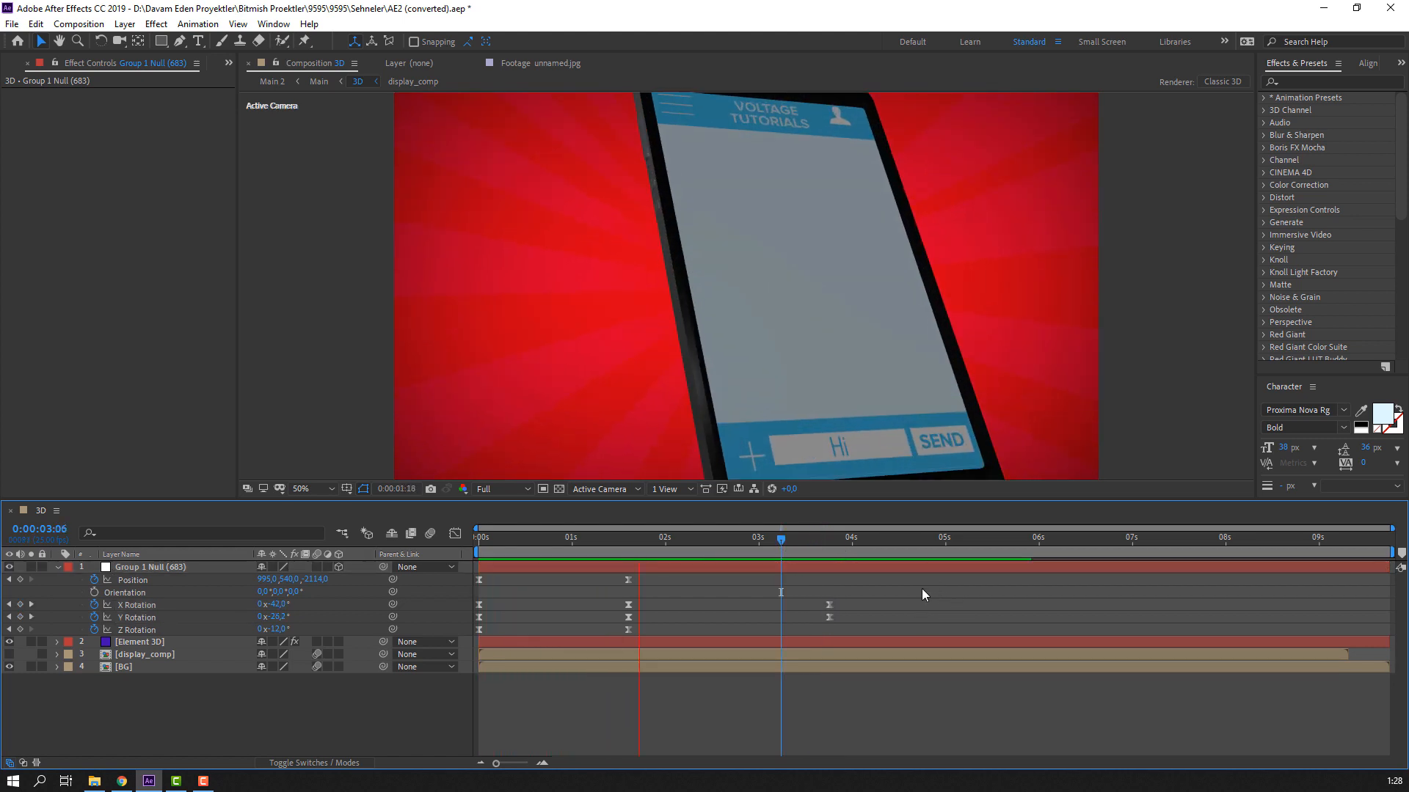
key("space")
key("space")
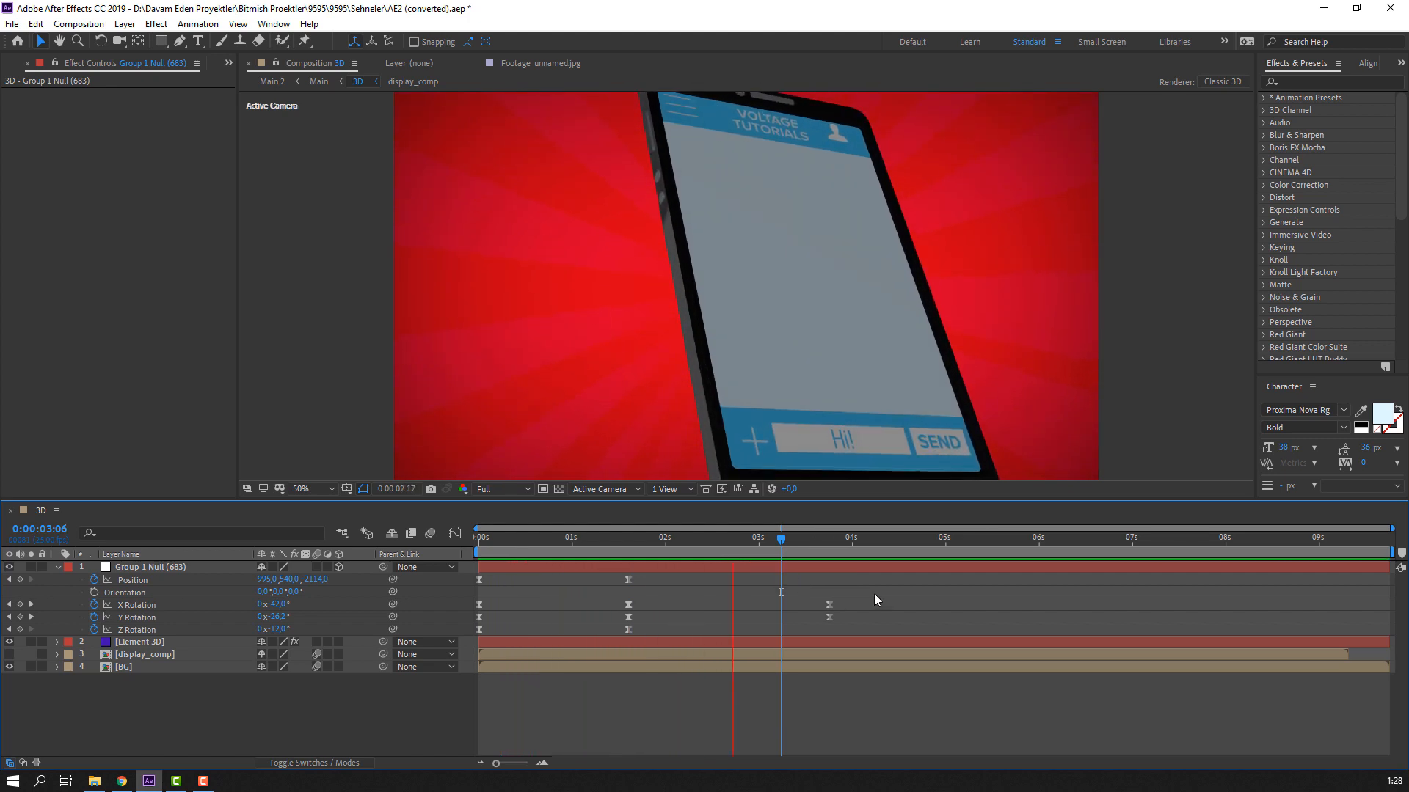
key("space")
left_click(759, 541)
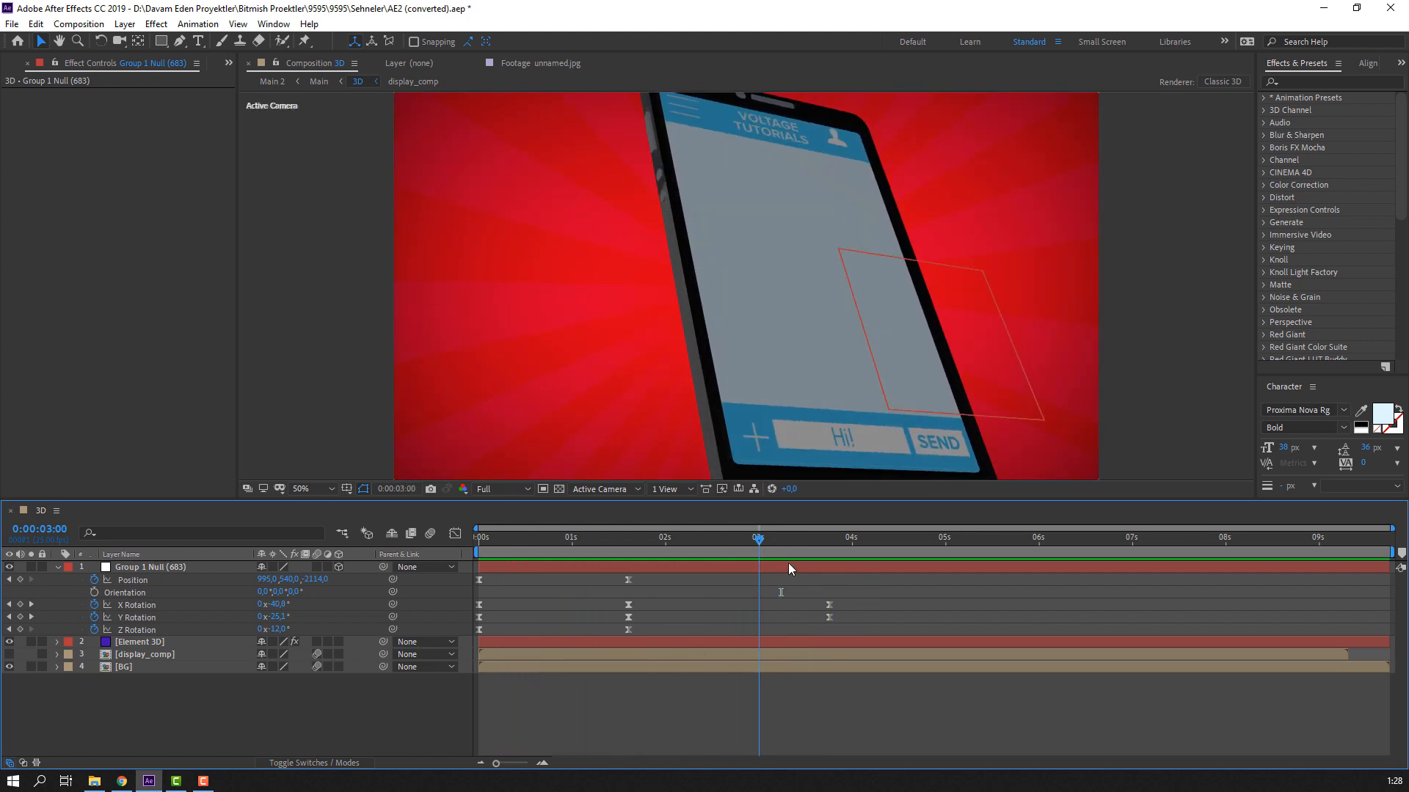
Step: Move the null's last X and Y Rotation keyframes to 0:00:03:03, set X Rotation to -34°, turn Y Rotation closer to zero, and preview
left_click_drag(847, 596, 768, 617)
key("space")
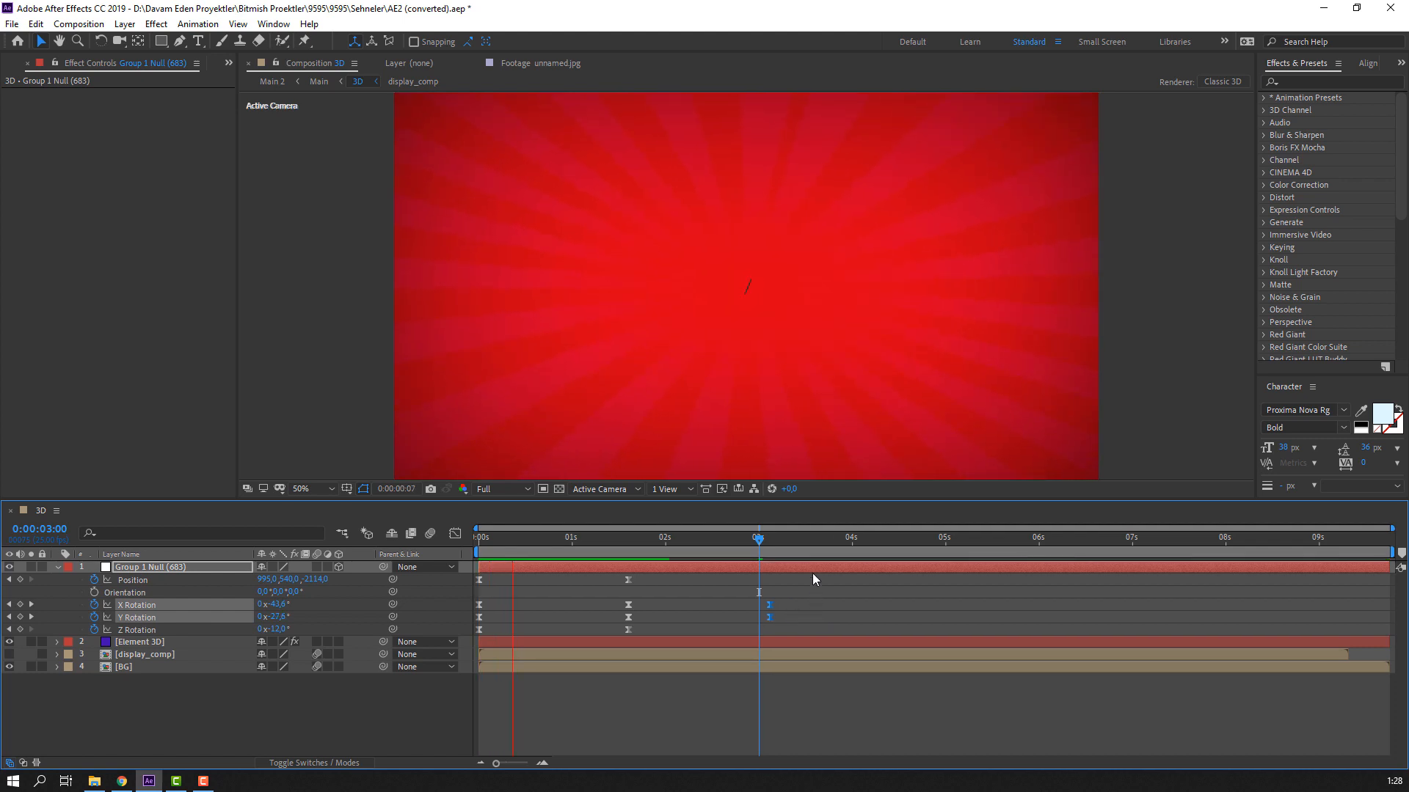
left_click(768, 548)
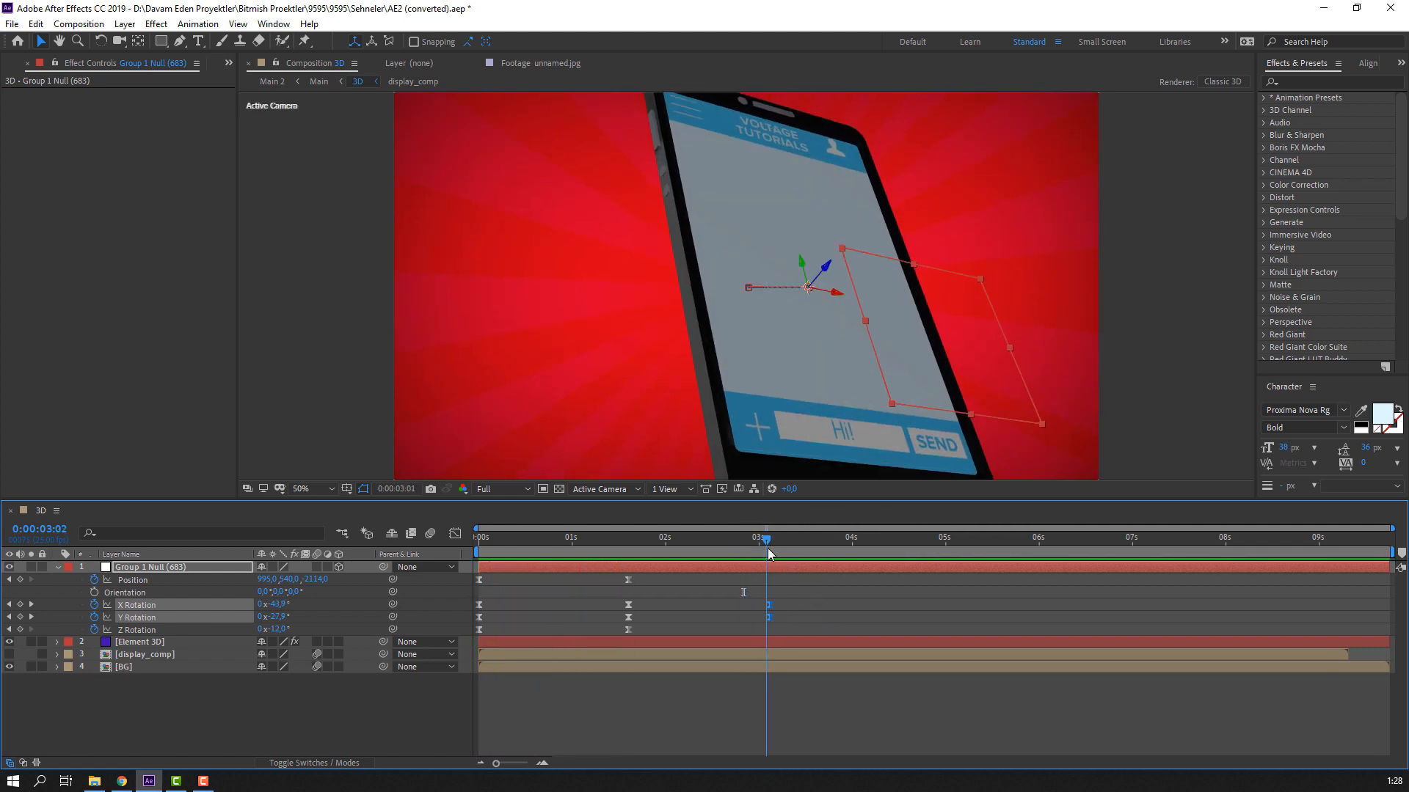
left_click(327, 707)
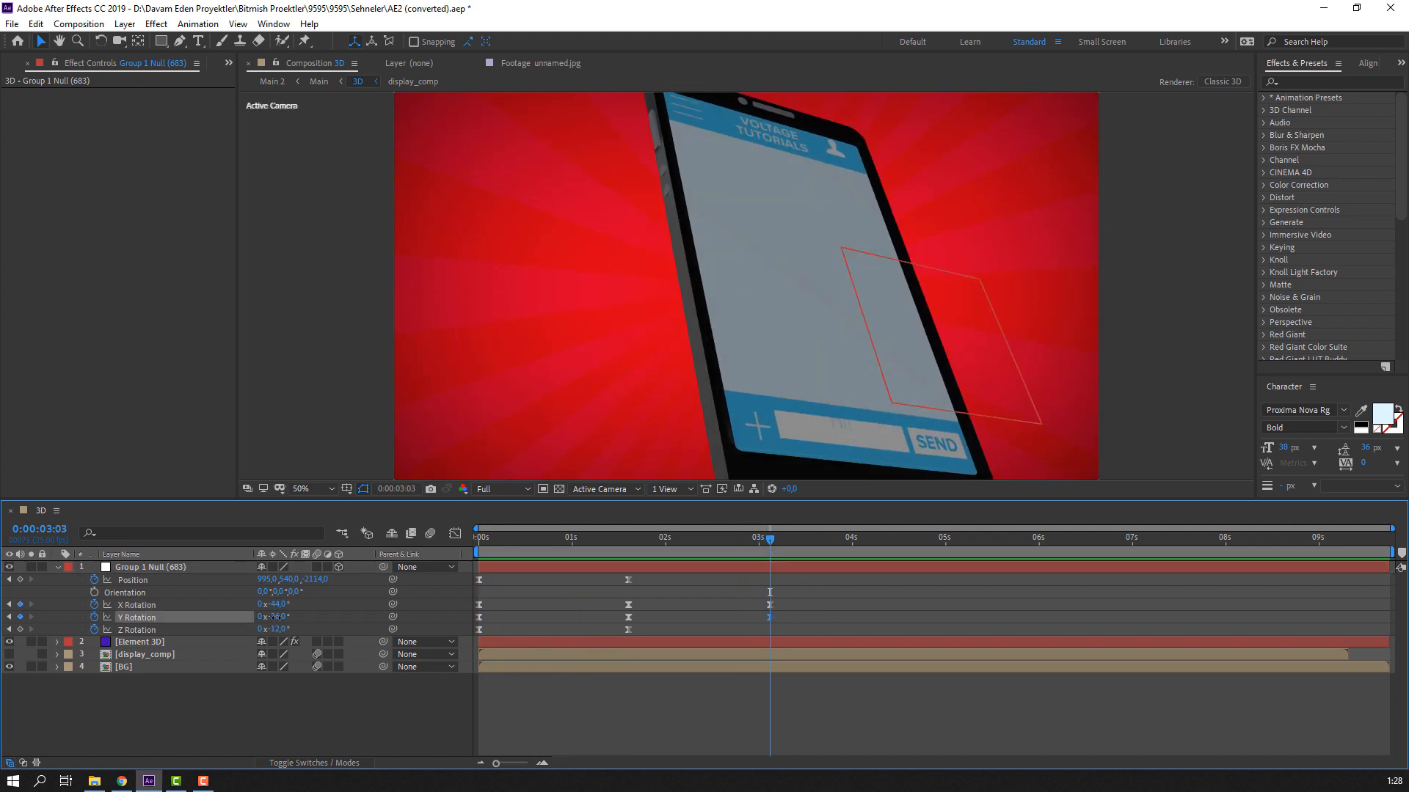
left_click_drag(274, 617, 922, 606)
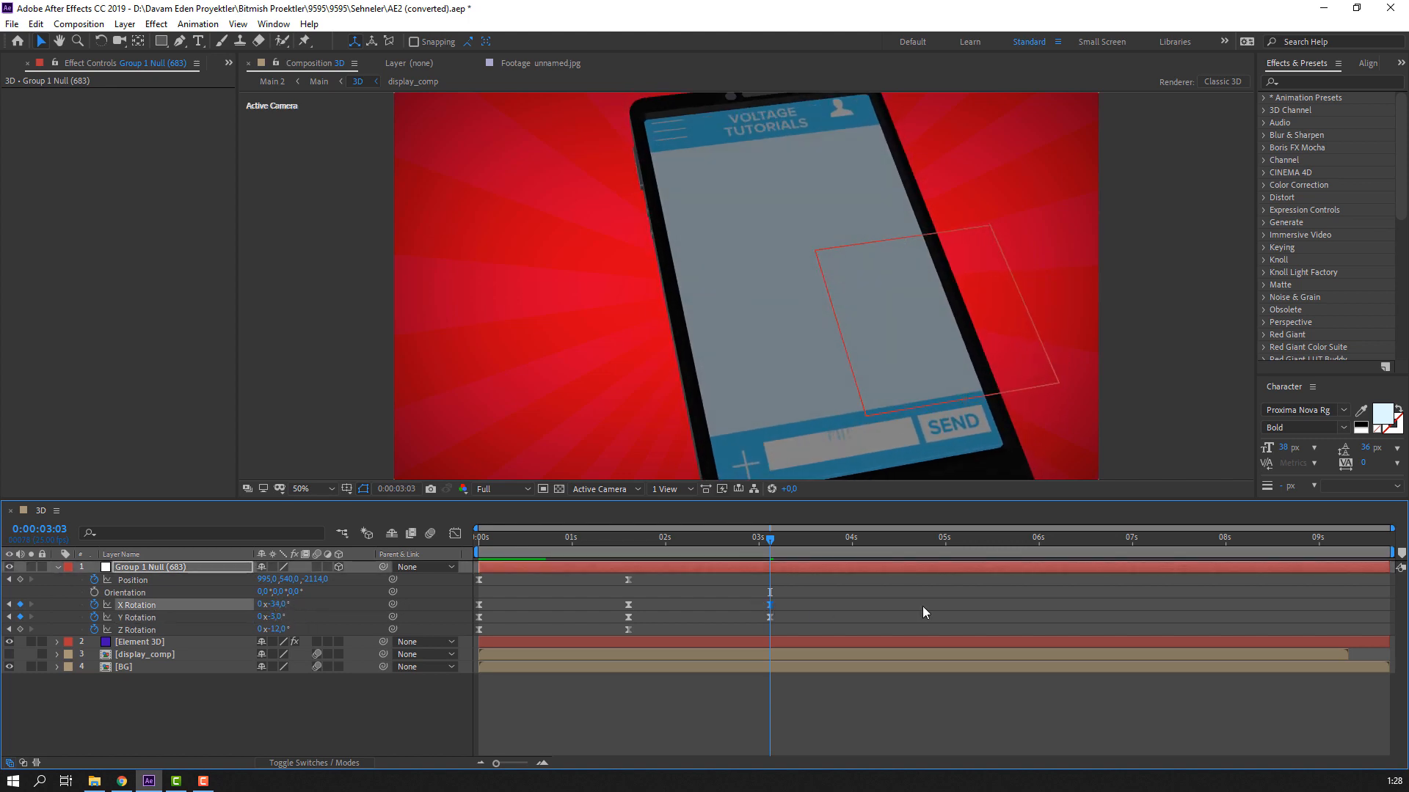
left_click(922, 606)
key("space")
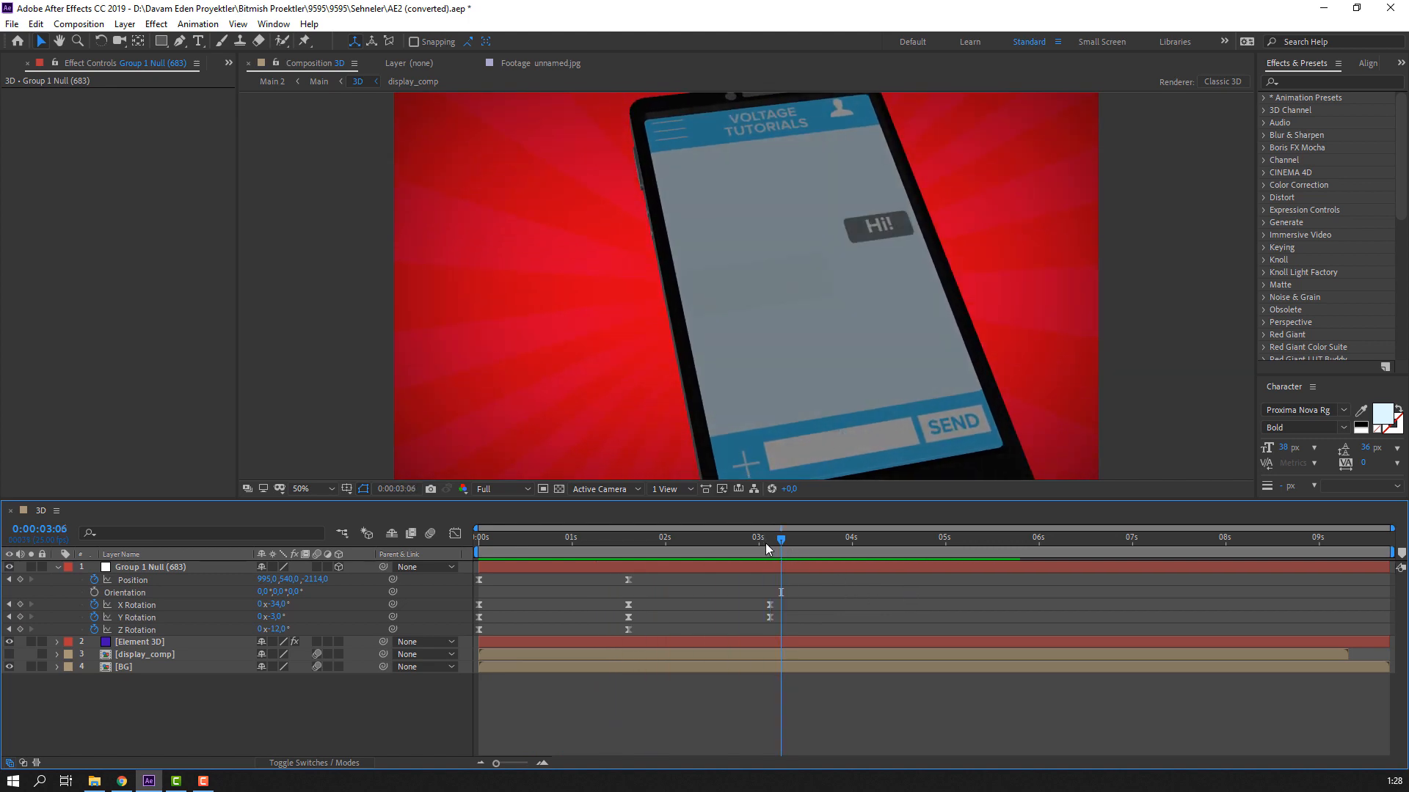
Step: Add Position, X Rotation, Y Rotation and Z Rotation keyframes to the null at 0:00:03:13 to hold the current pose
left_click(19, 580)
left_click(20, 604)
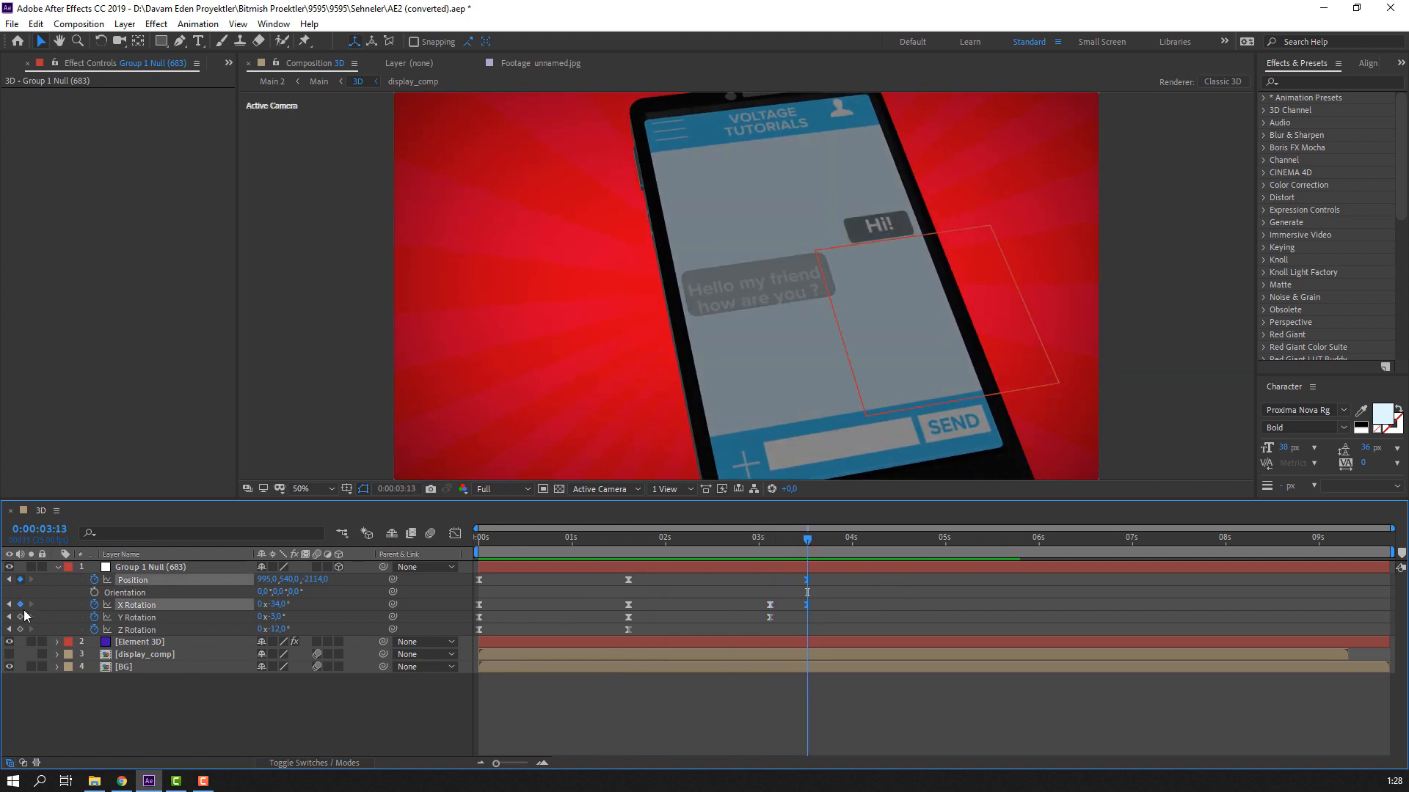
left_click(20, 616)
left_click(20, 630)
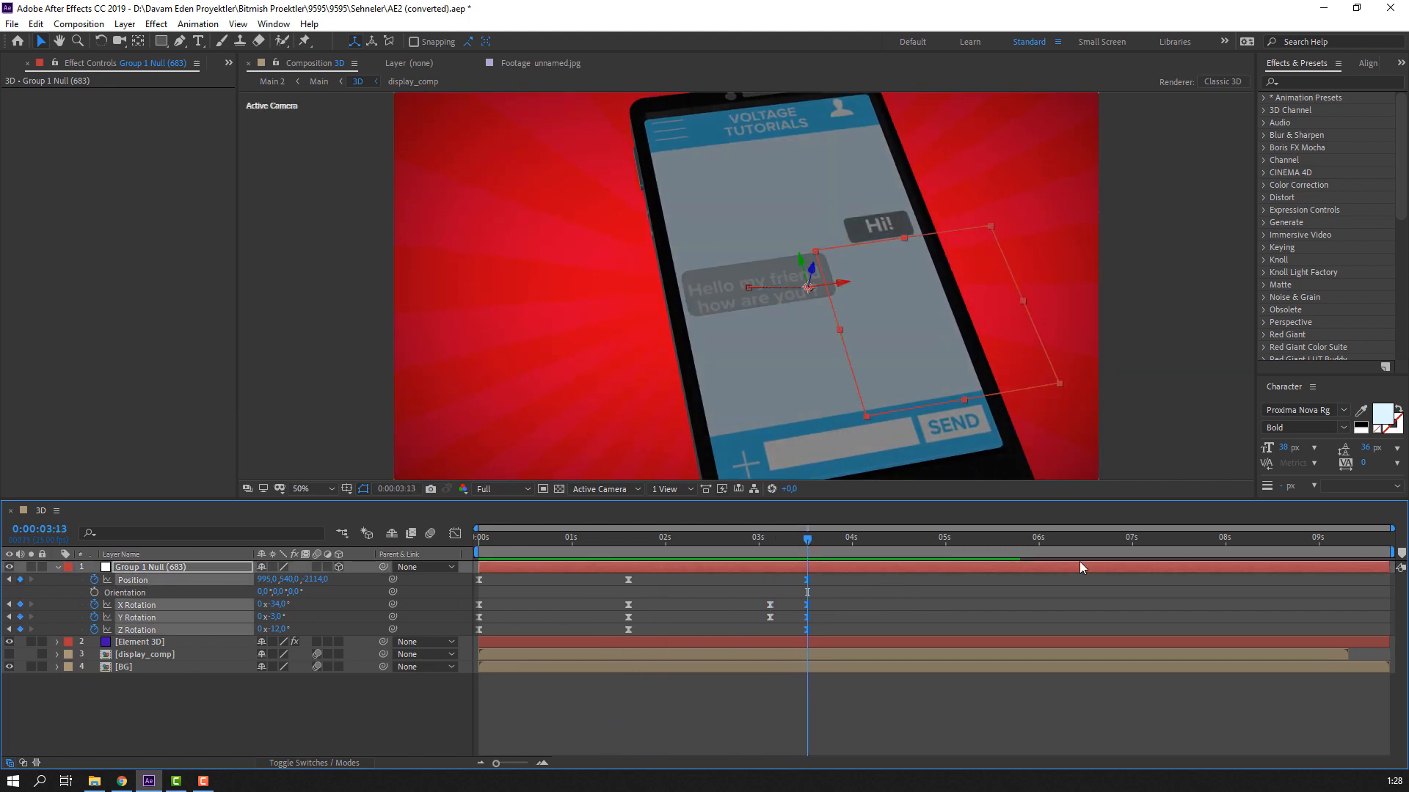
left_click(869, 610)
Step: At 0:00:04:04, set the null's Position to 771, 540, -1764 and X, Y and Z Rotation to -4°, -30° and -5°, and preview
left_click_drag(809, 545, 867, 541)
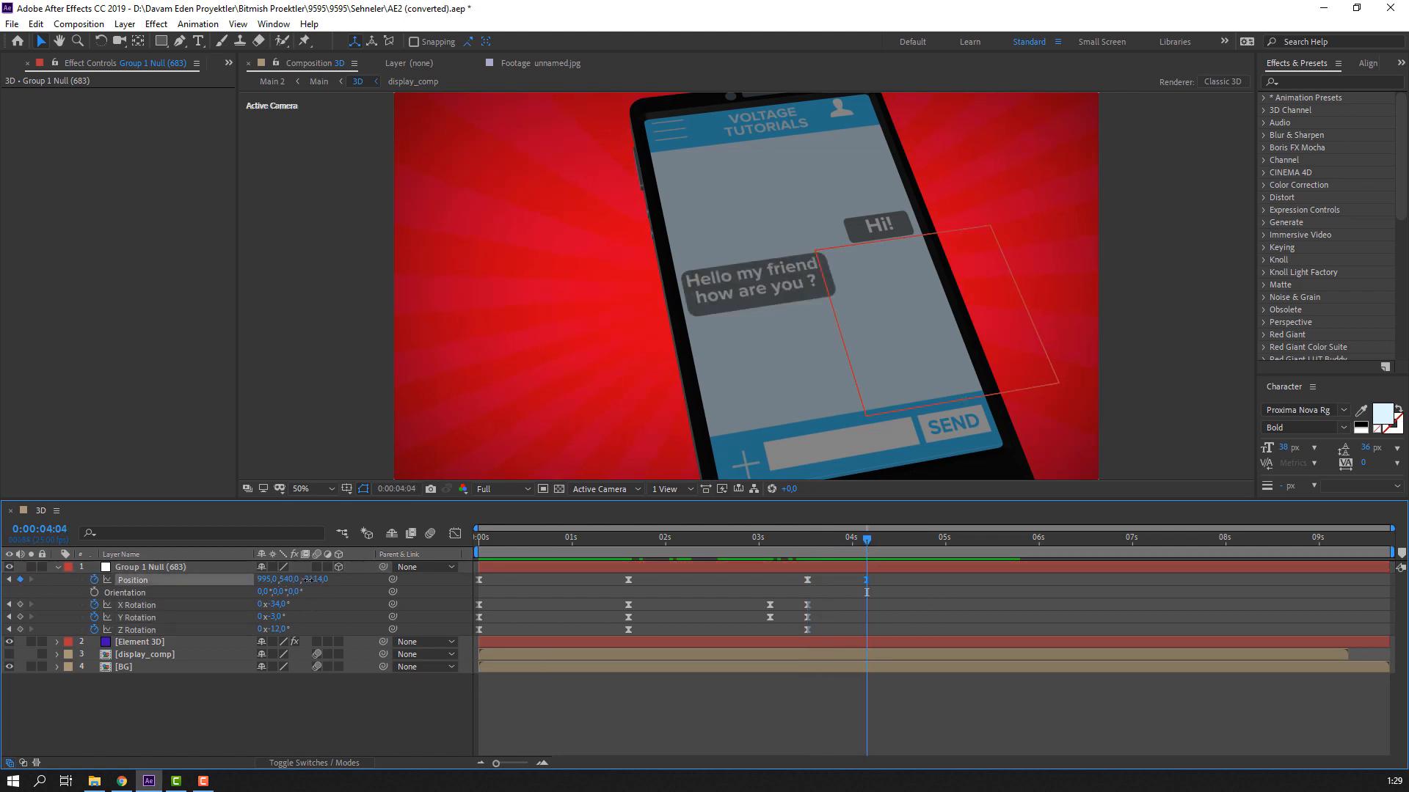
left_click_drag(309, 579, 347, 579)
left_click_drag(283, 614, 298, 579)
left_click(351, 611)
left_click(921, 615)
key("space")
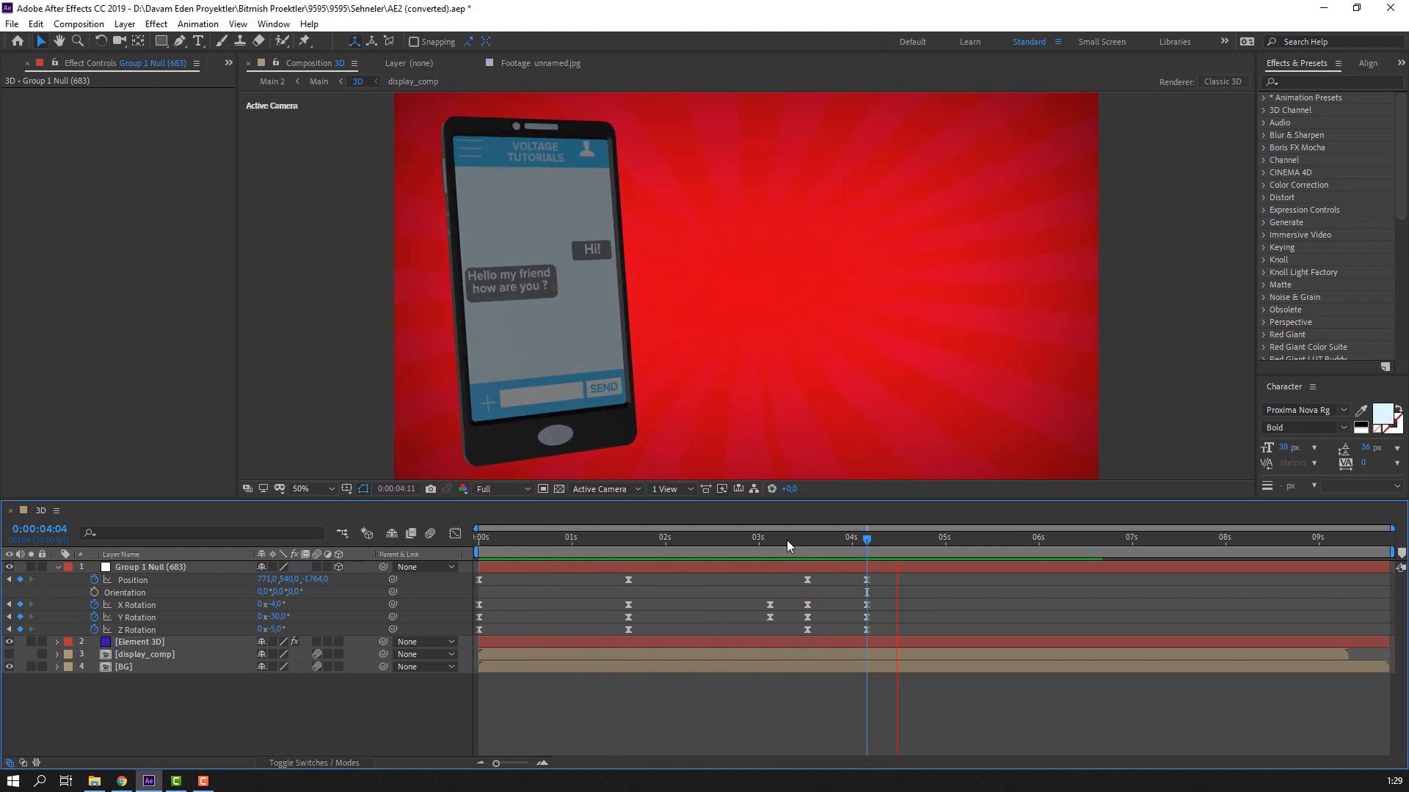
Step: Add a full spin by setting the null's Y Rotation to -1x-42° at 0:00:04:04, and review the motion
left_click_drag(786, 544, 885, 544)
left_click_drag(273, 617, 40, 654)
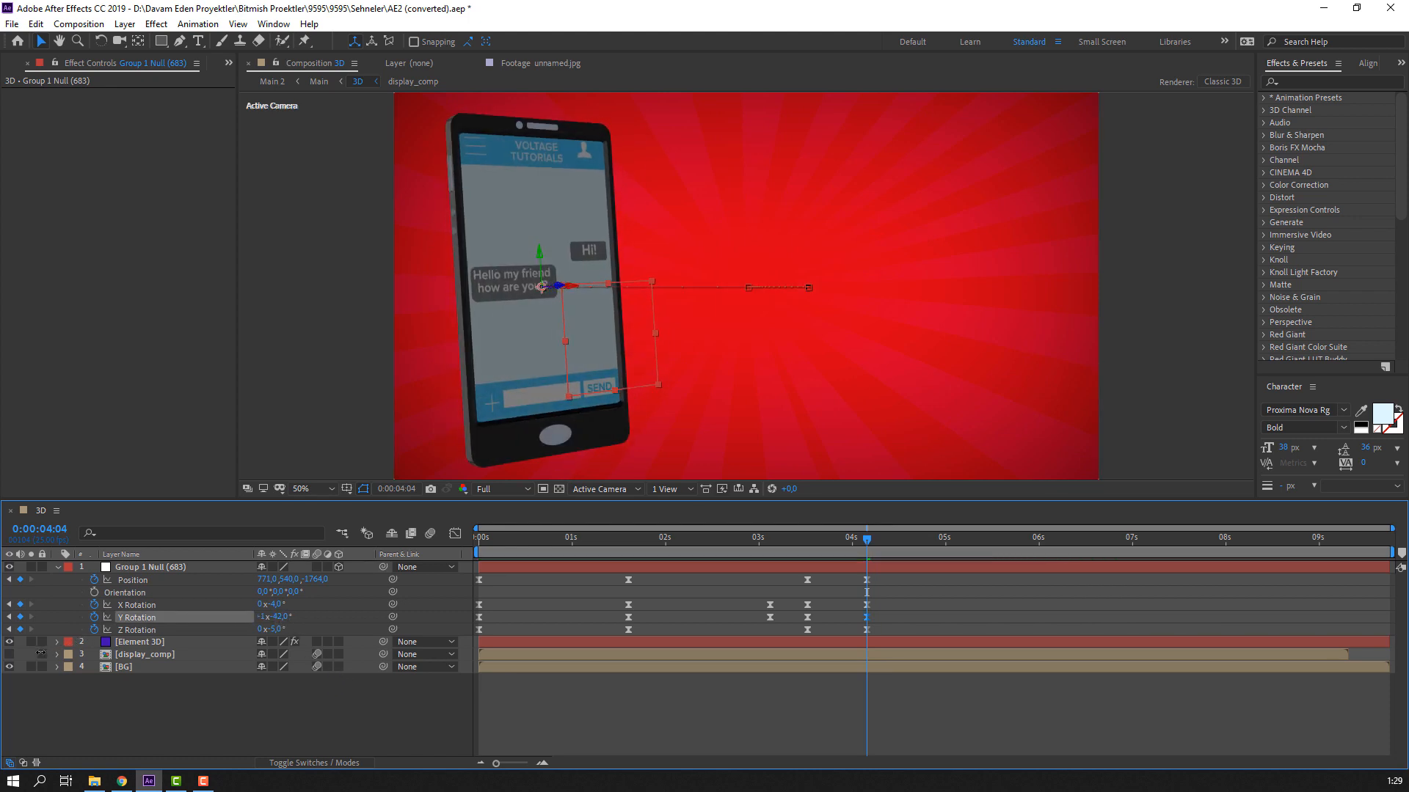
left_click_drag(811, 539, 862, 544)
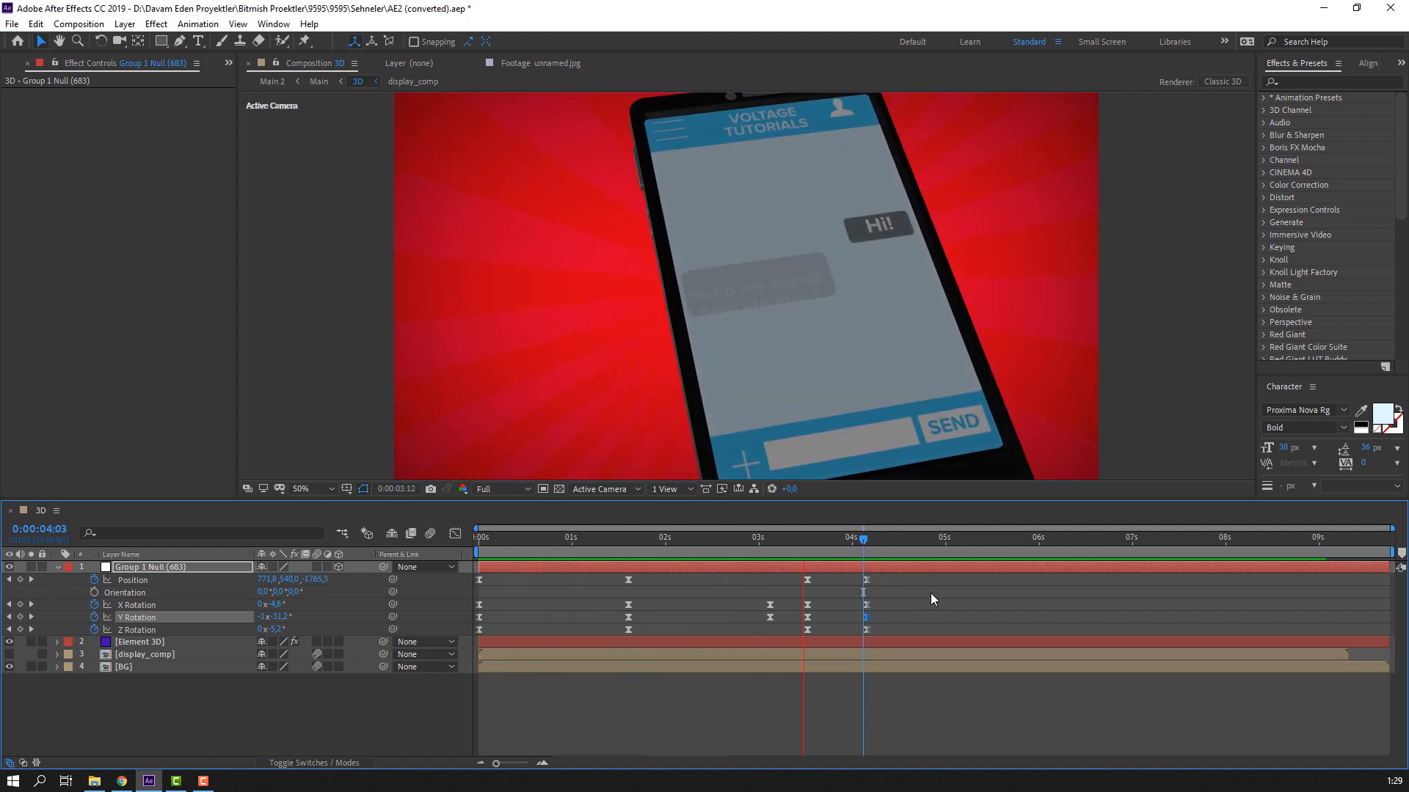
Step: Move the null's last Position and Rotation keyframes to 0:00:04:11 and start the preview work area just past the 3-second mark
left_click_drag(864, 540, 890, 628)
key("space")
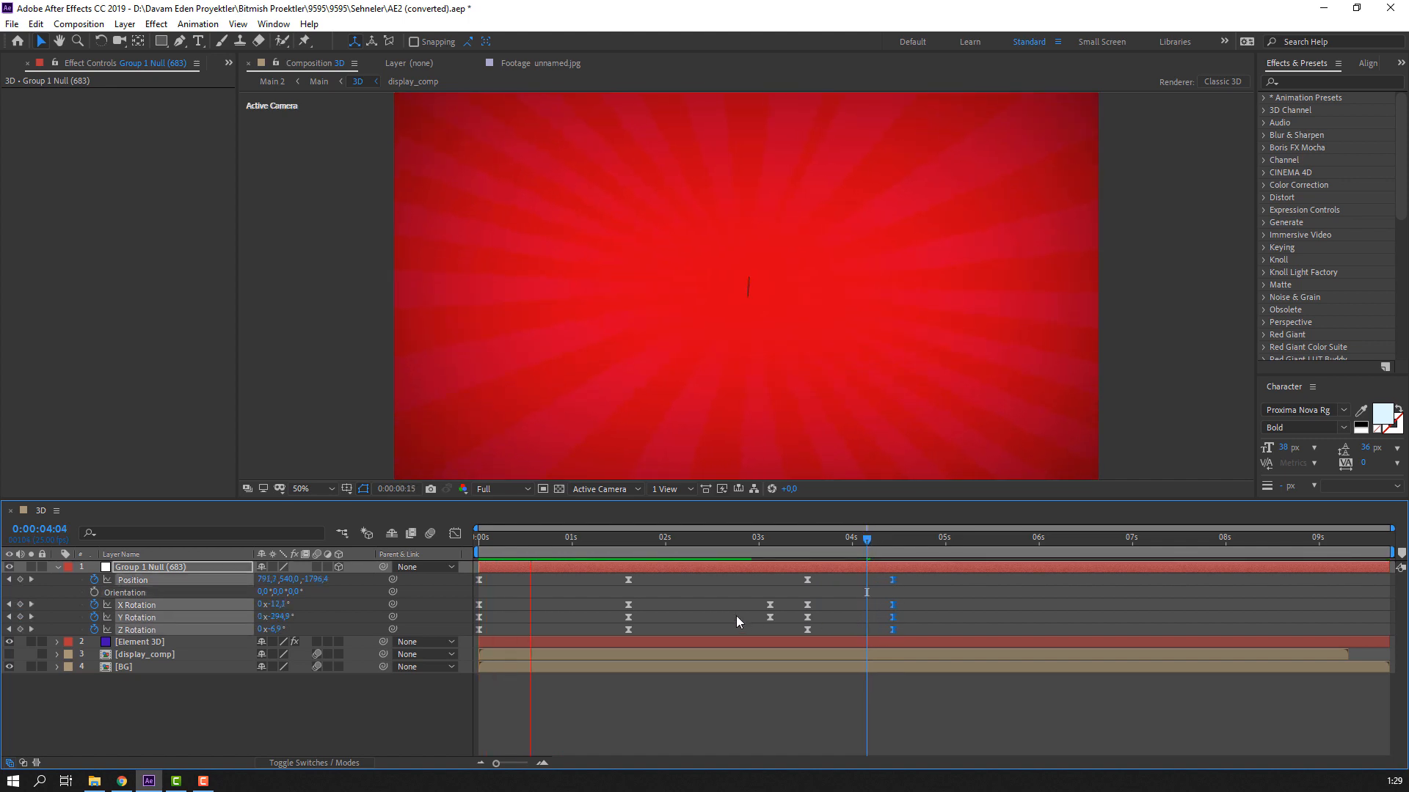
left_click_drag(479, 552, 769, 552)
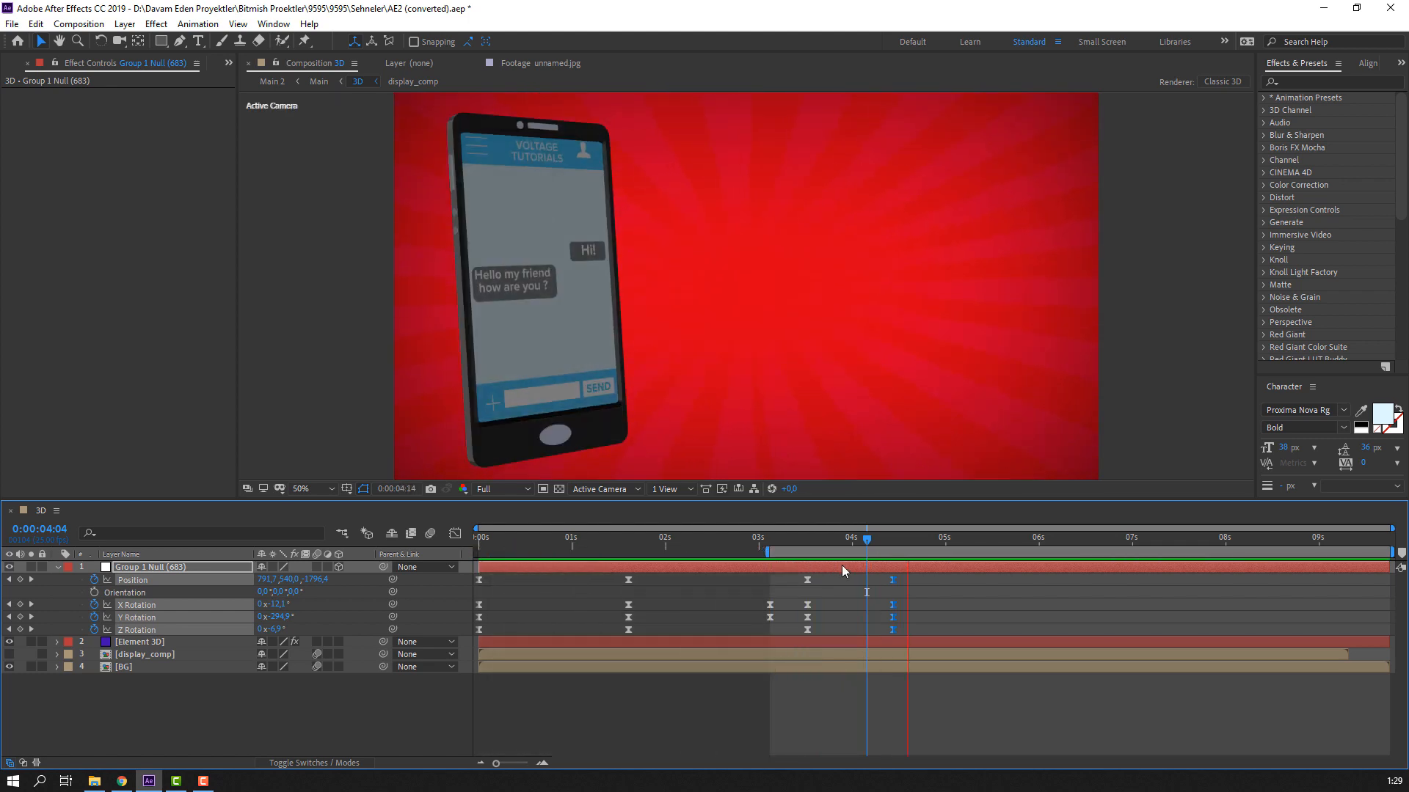
Step: At 0:00:05:00, set the null's X Rotation to 2°, Y Rotation to -1x-54° and Z Rotation to -7°
left_click(889, 545)
left_click_drag(891, 546, 933, 551)
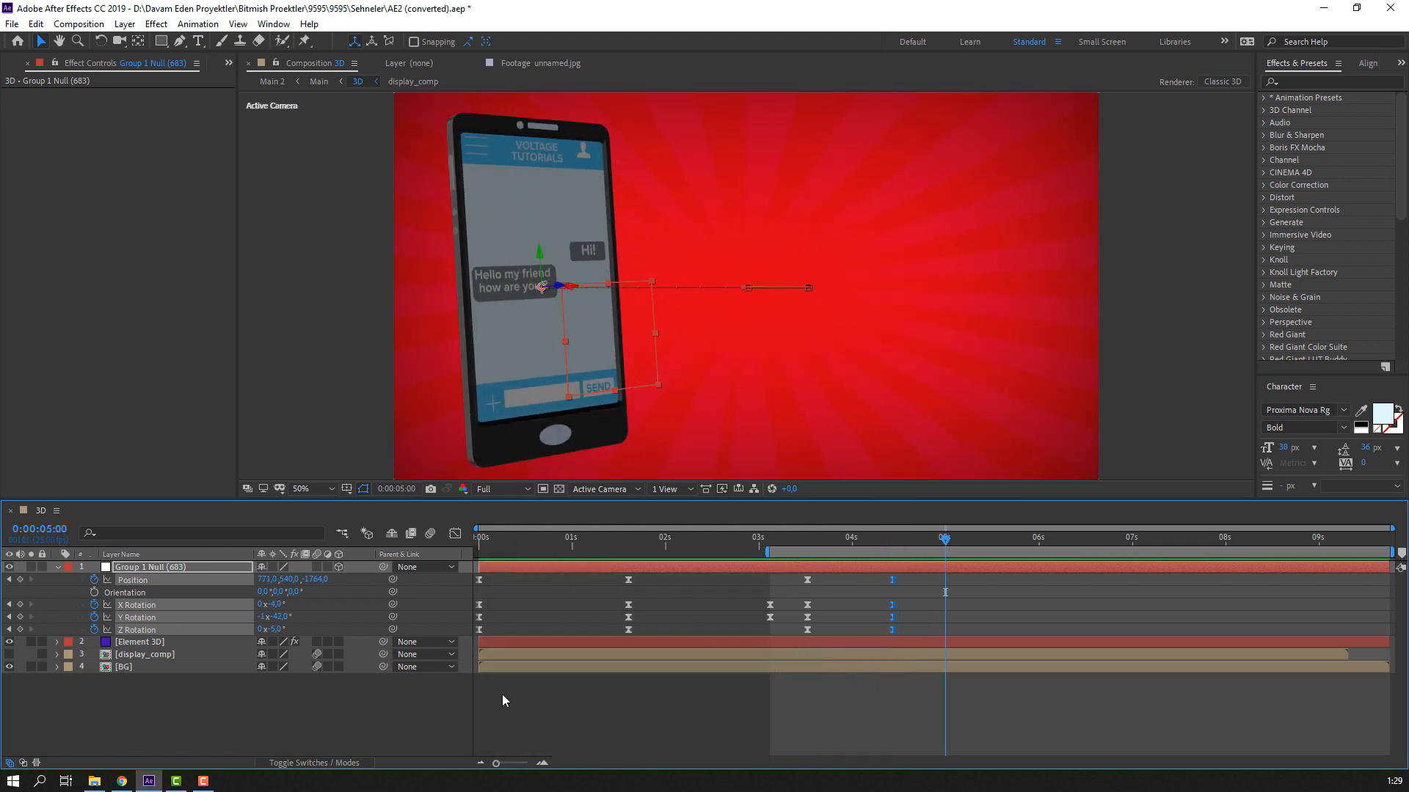
left_click(276, 686)
left_click_drag(281, 610, 272, 629)
left_click(305, 629)
left_click(1156, 571)
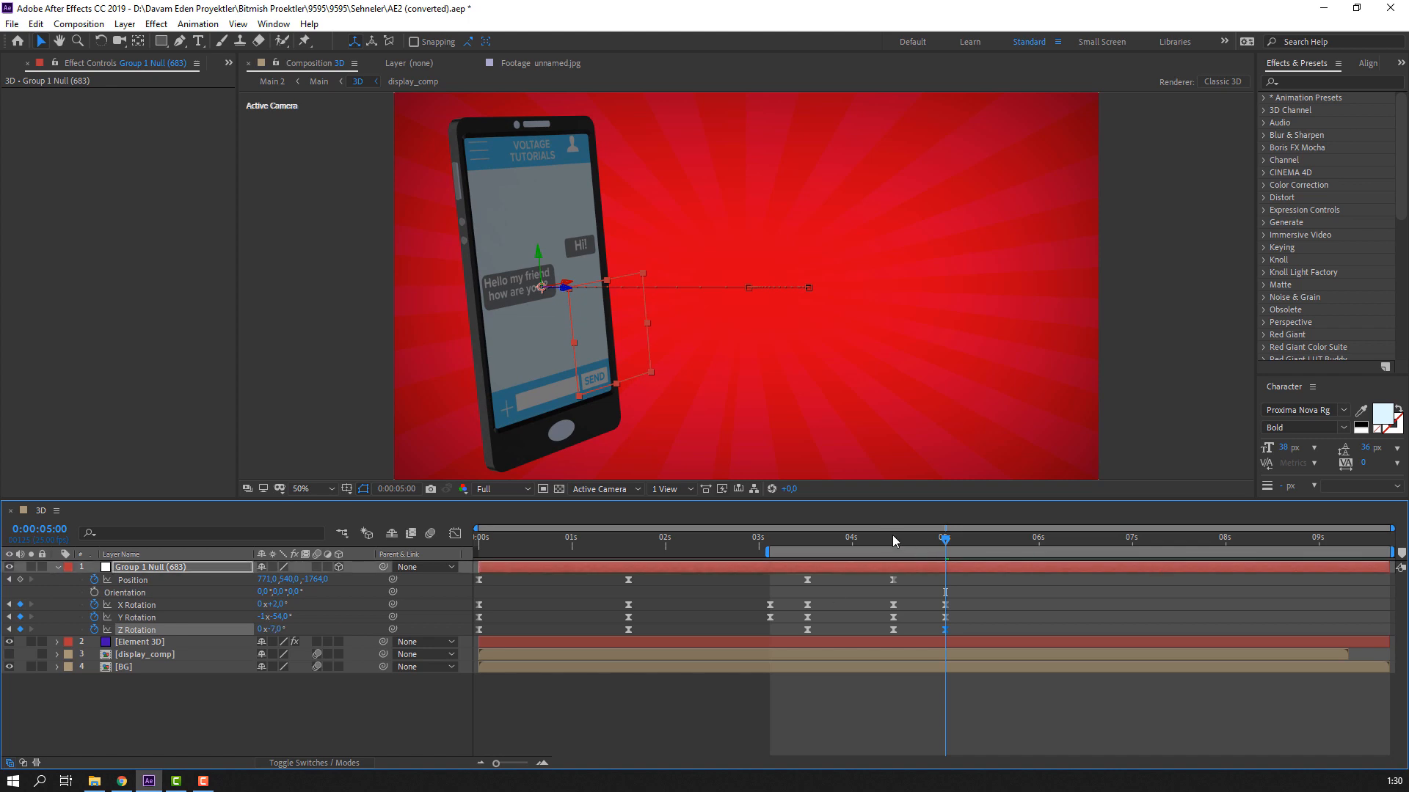
Step: Slow the last tilt by moving its X, Y and Z Rotation keyframes to 0:00:05:07 and on to 0:00:05:17, previewing each timing
left_click_drag(894, 542, 933, 540)
left_click(954, 628)
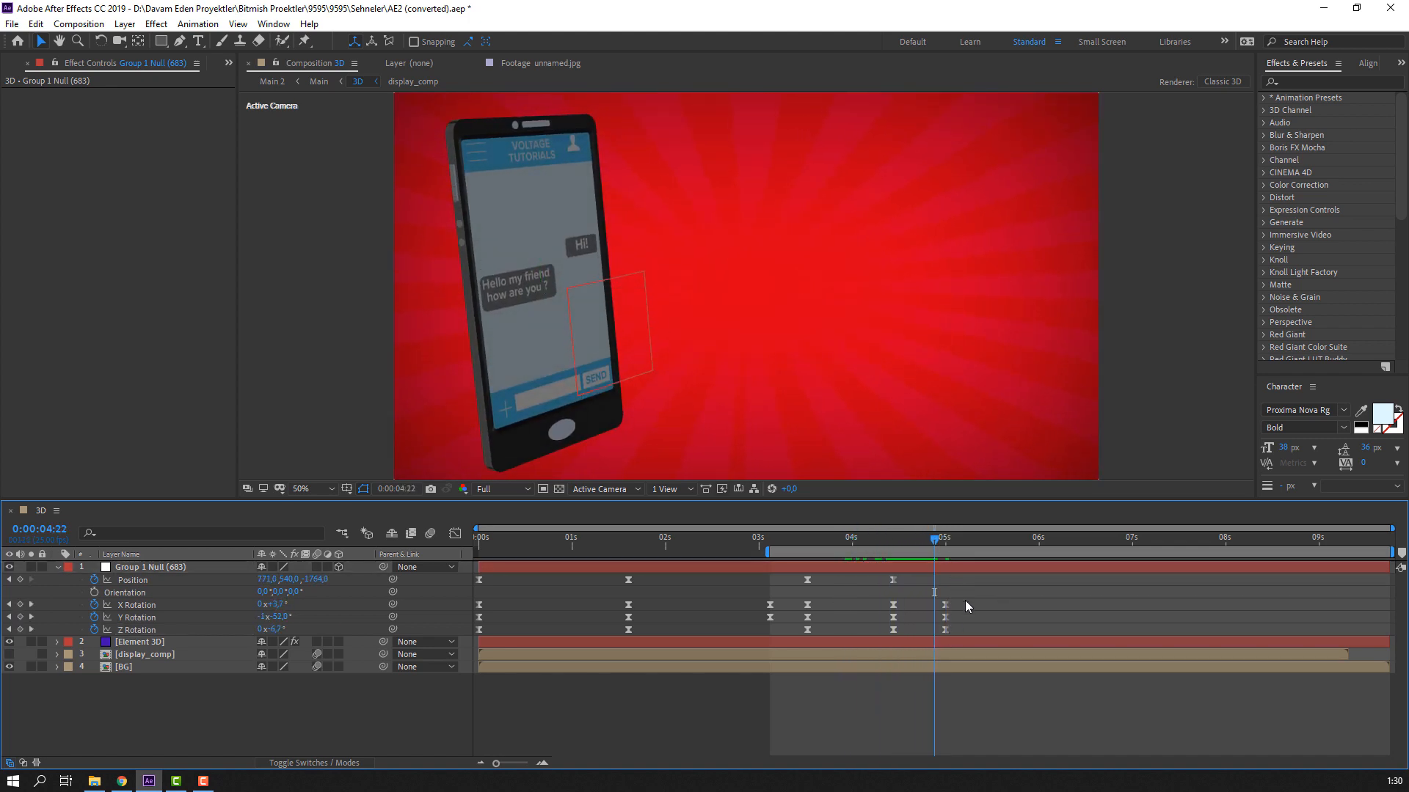
left_click_drag(965, 601, 970, 630)
left_click(1037, 606)
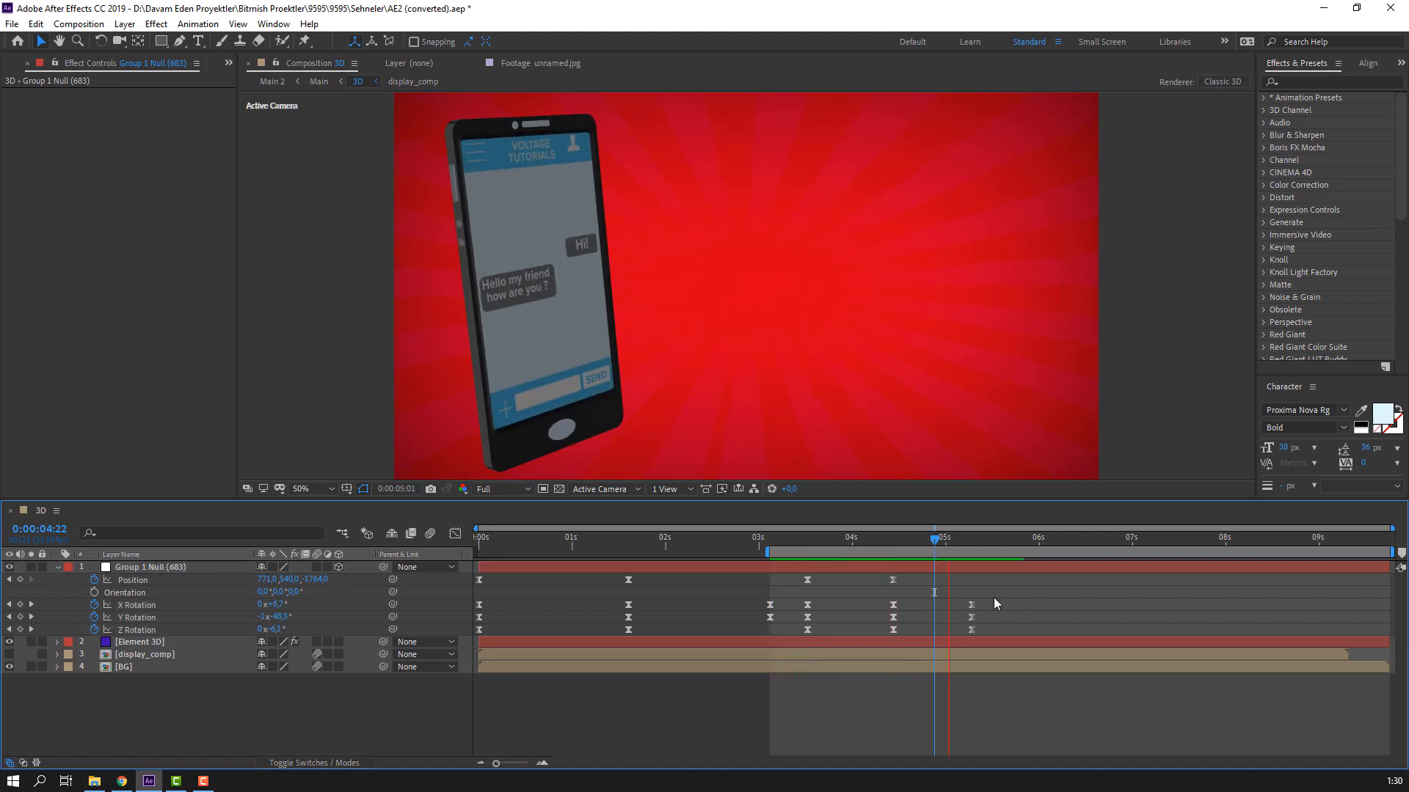
left_click_drag(949, 540, 972, 548)
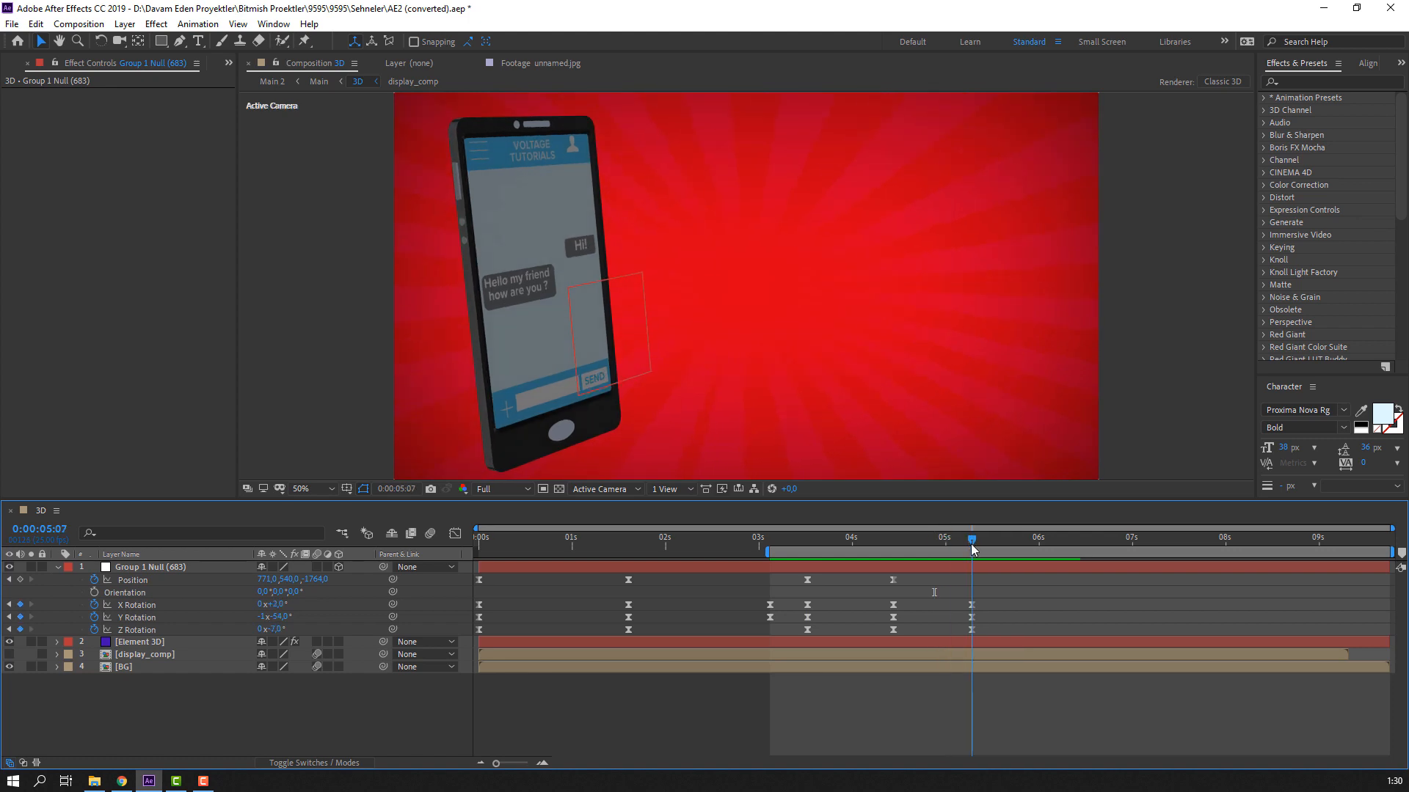
mouse_move(1009, 607)
left_mouse_down()
mouse_move(938, 647)
mouse_move(1011, 628)
left_mouse_up()
key("space")
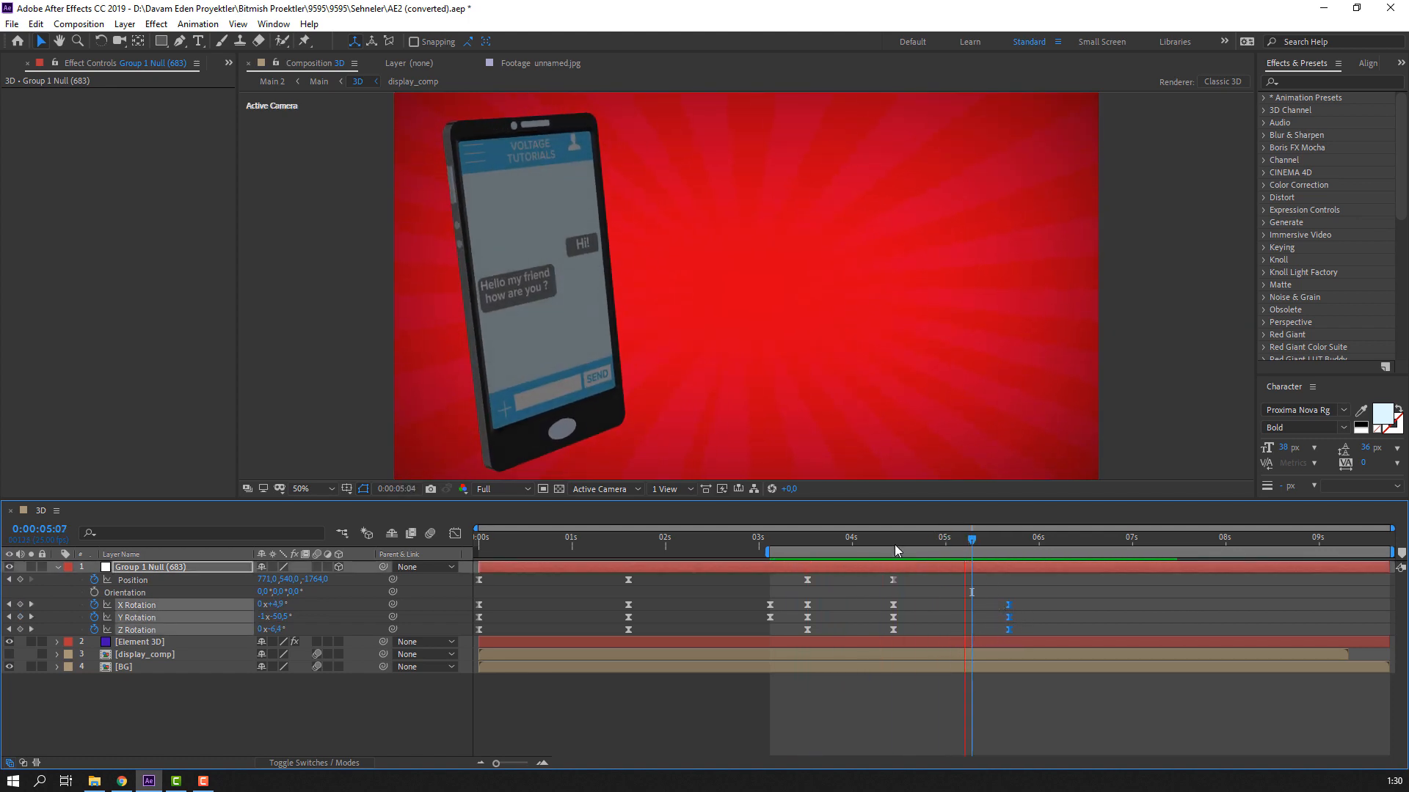
Step: Adjust the null's keyframes at 0:00:04:11 to X Rotation -9°, Y Rotation -1x-43° and Z Rotation -11°
mouse_move(894, 543)
left_mouse_down()
mouse_move(926, 550)
mouse_move(803, 553)
mouse_move(894, 559)
left_mouse_up()
left_click(341, 692)
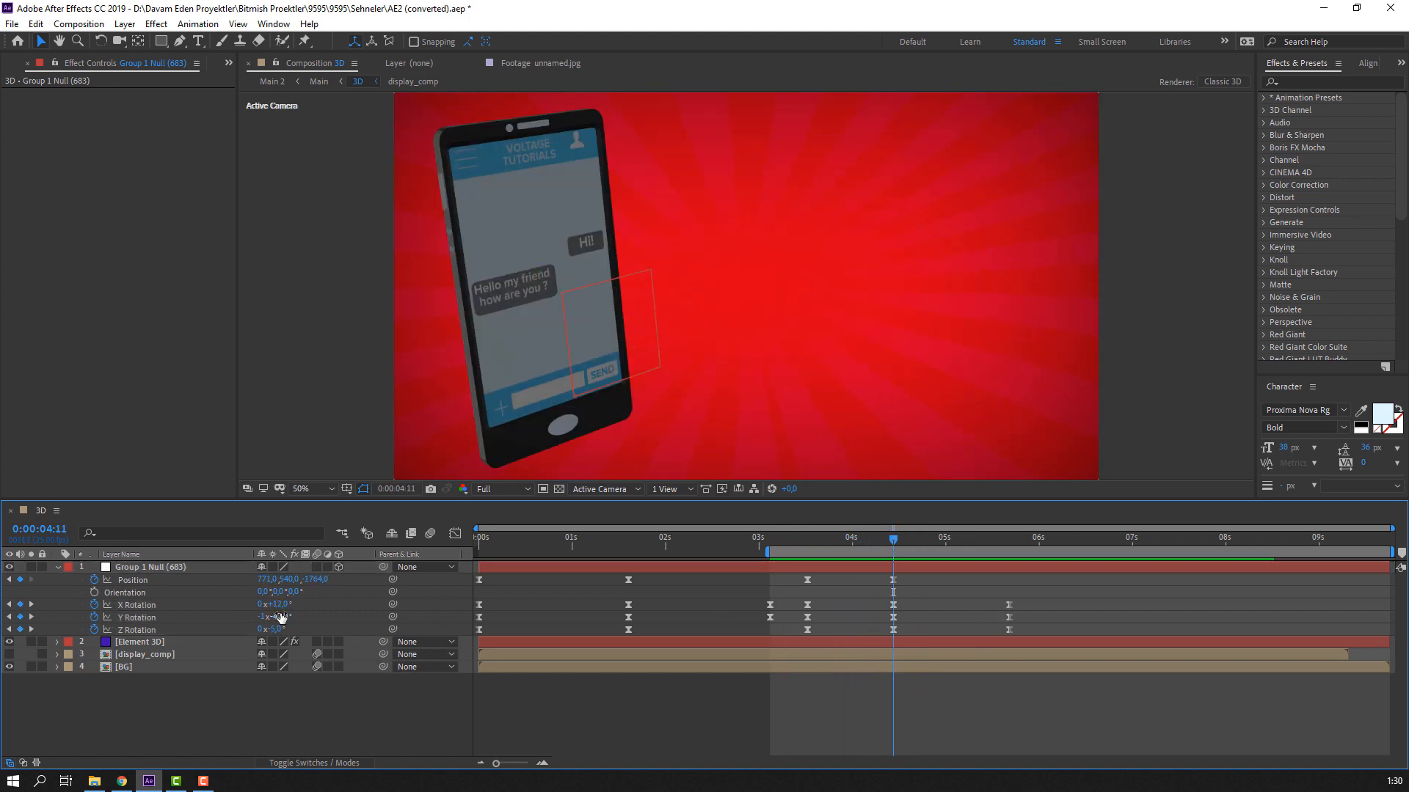
mouse_move(279, 631)
left_mouse_down()
mouse_move(299, 633)
mouse_move(271, 605)
mouse_move(274, 630)
left_mouse_up()
key("ctrl+z")
left_click(287, 617)
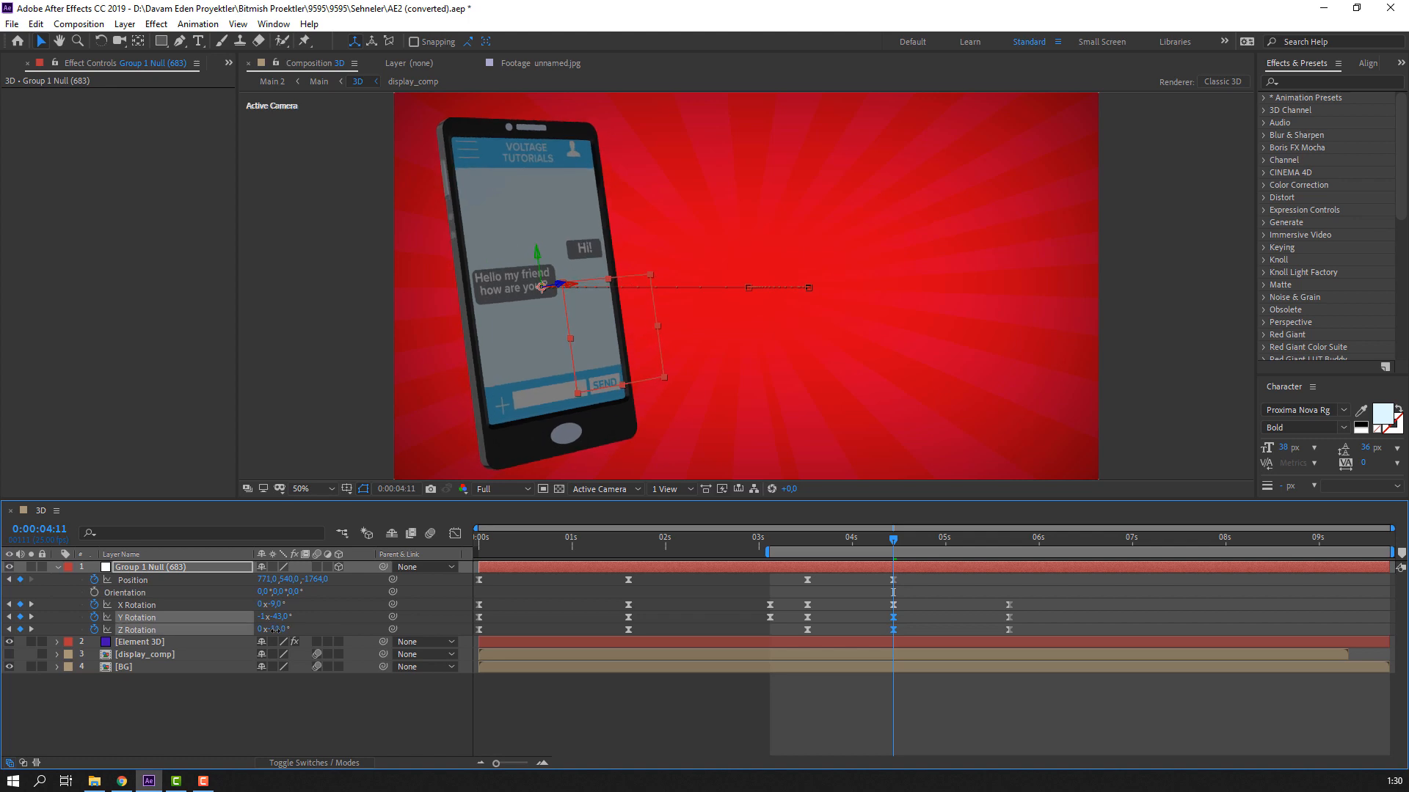
left_click(934, 592)
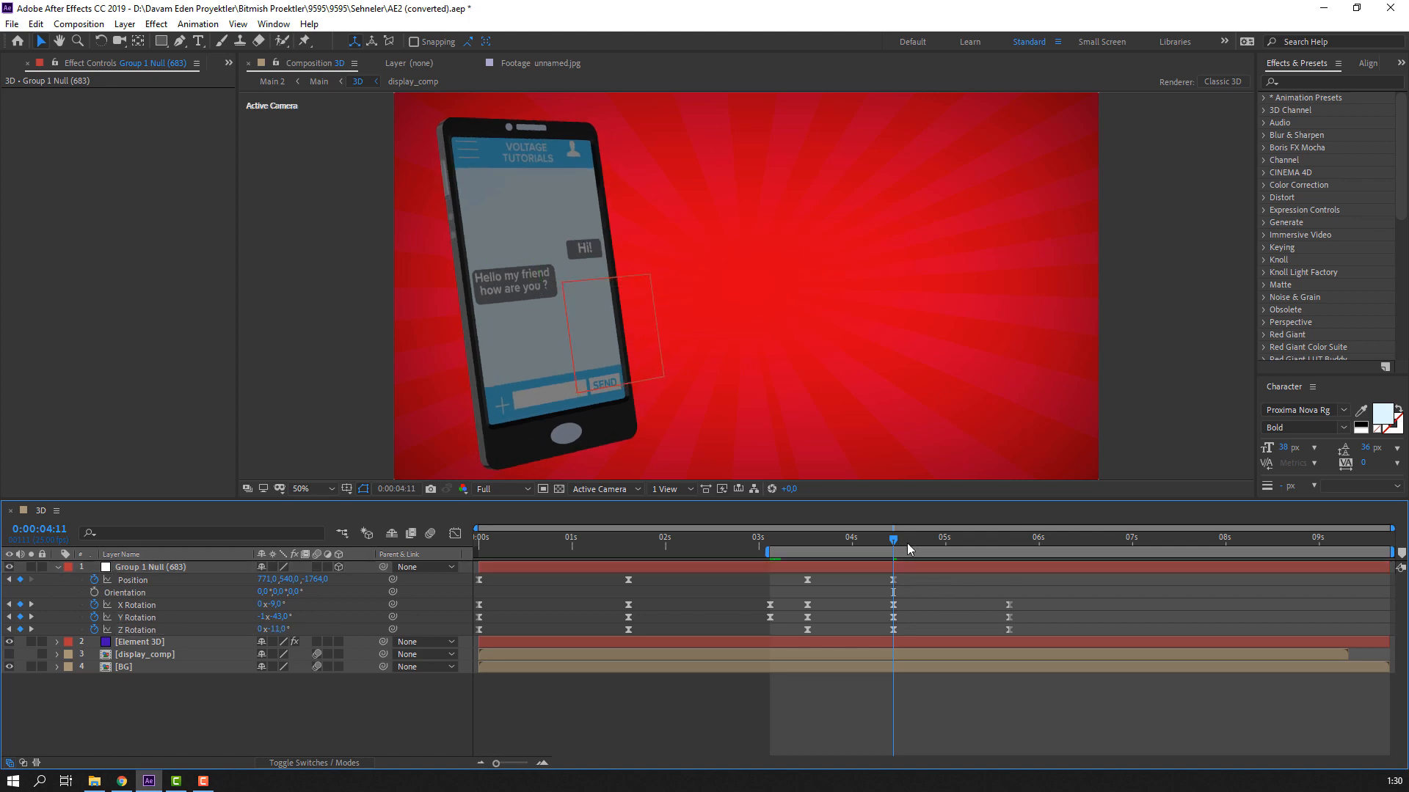
Step: At 0:00:05:17, set the null's X Rotation to -12° and Y Rotation to -1x-27°, and preview the tilt
left_click_drag(908, 549, 1009, 547)
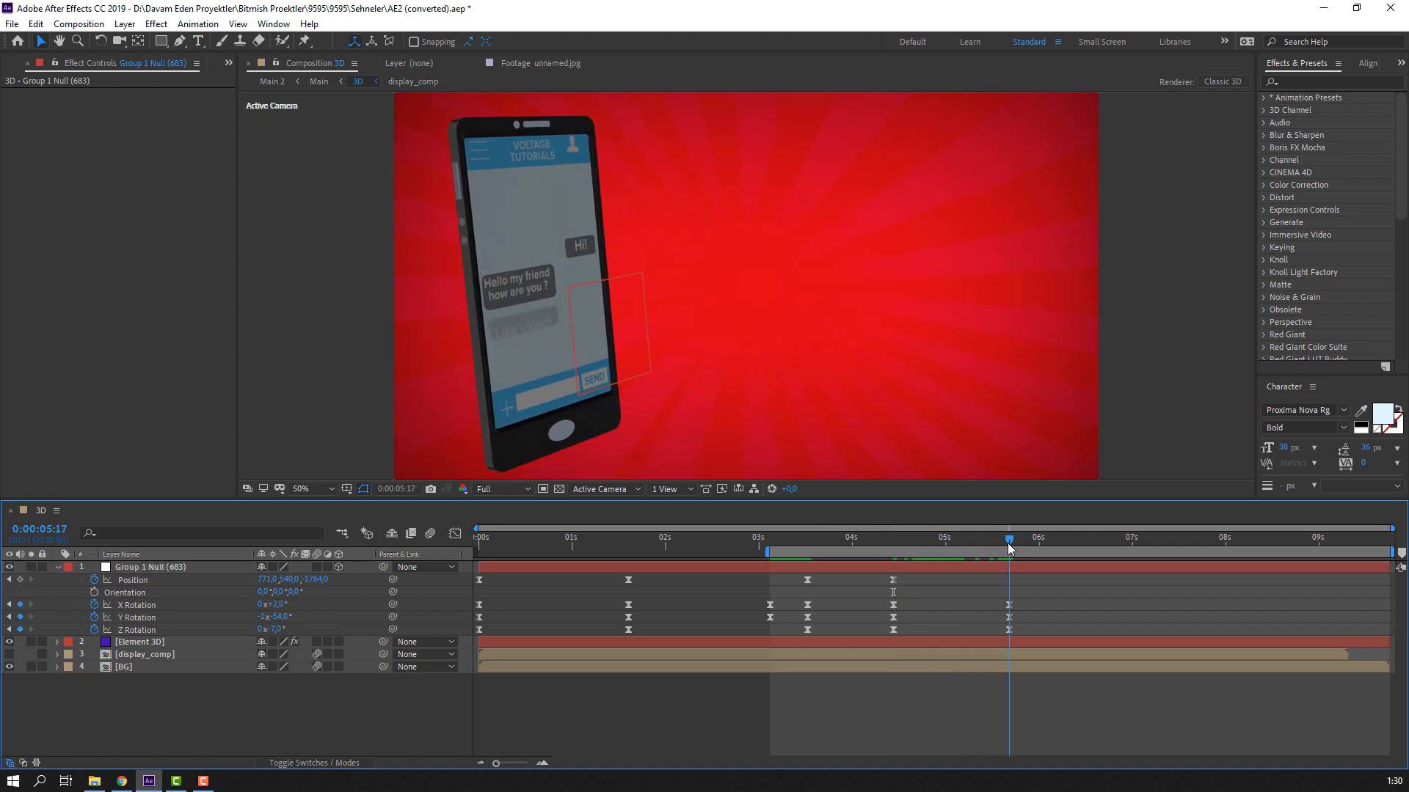
left_click_drag(275, 617, 280, 616)
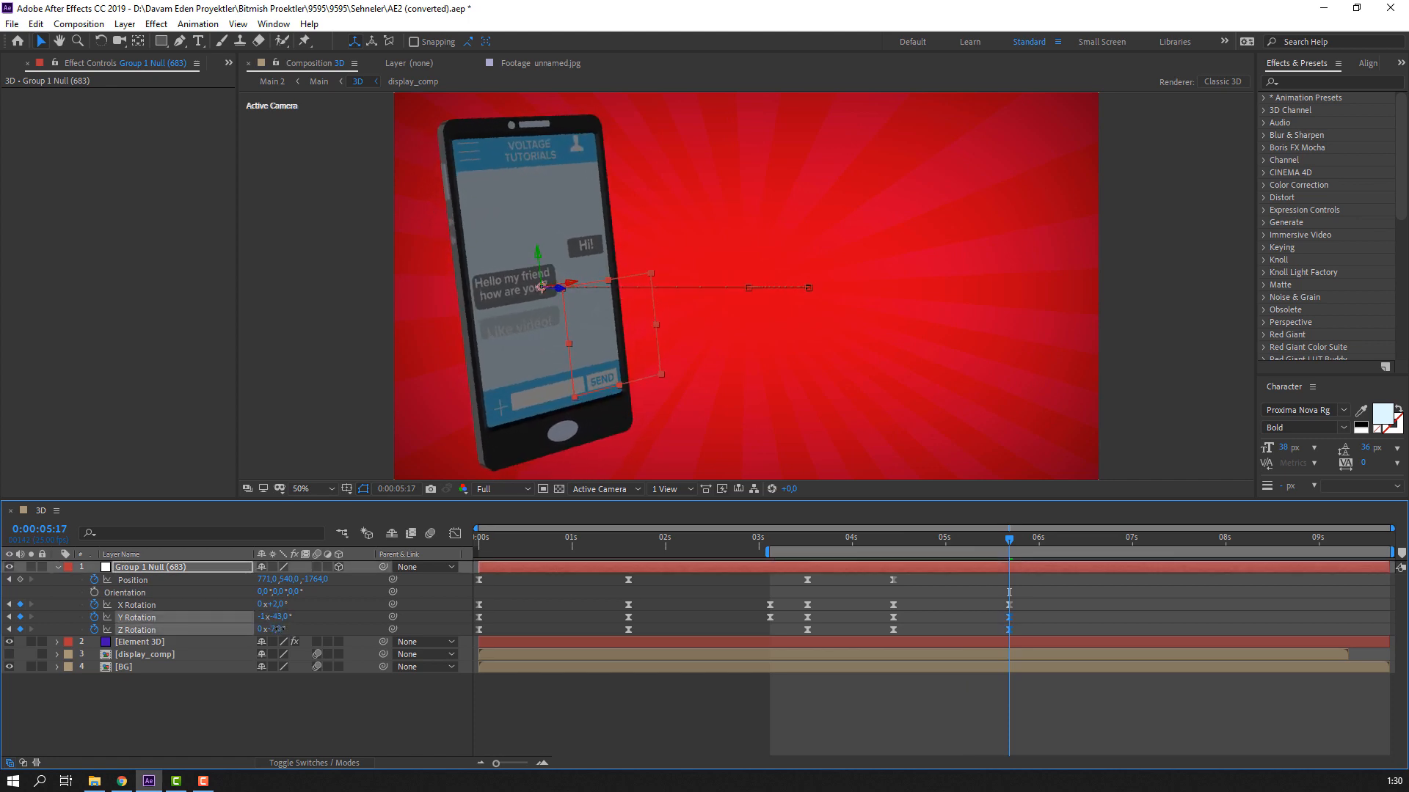
left_click(291, 618)
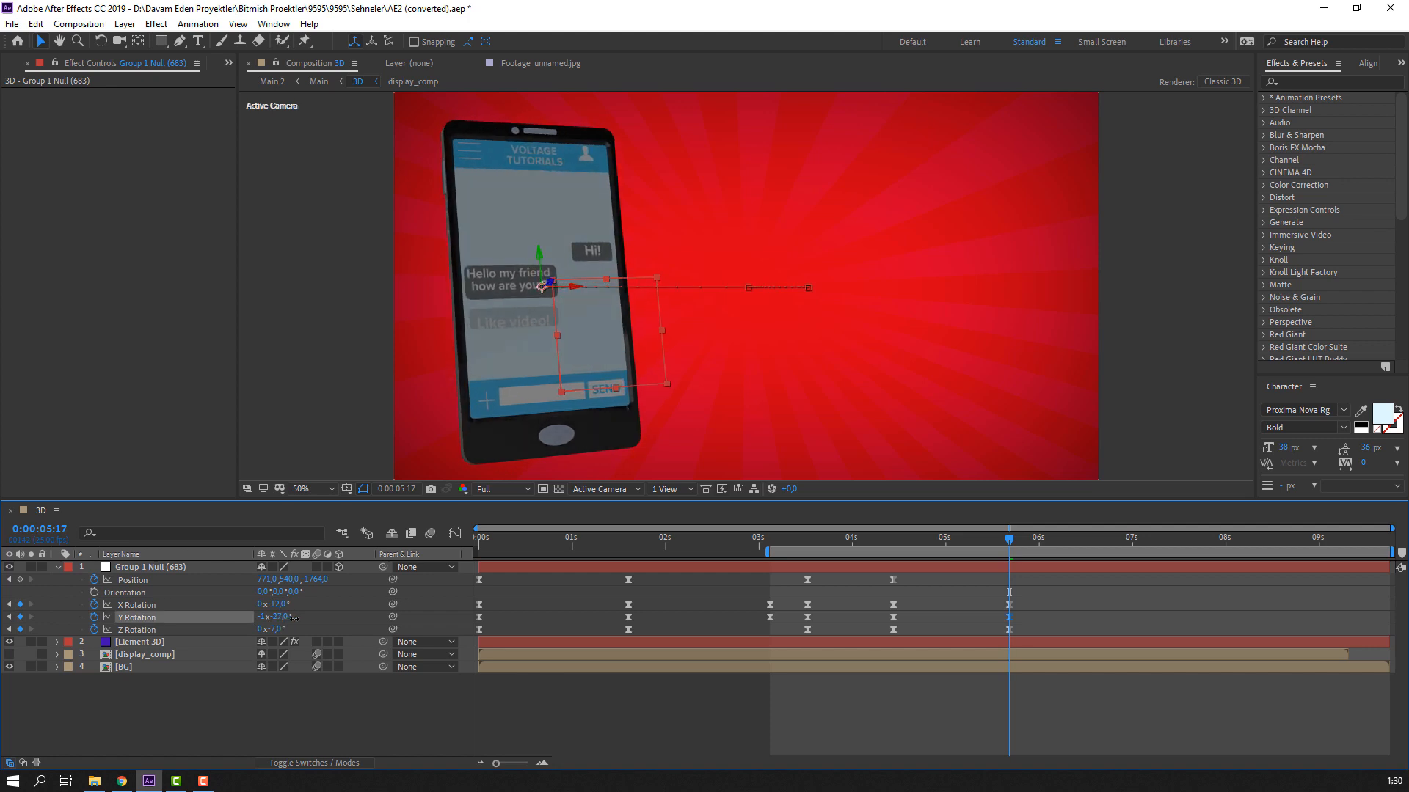
left_click_drag(888, 547, 920, 554)
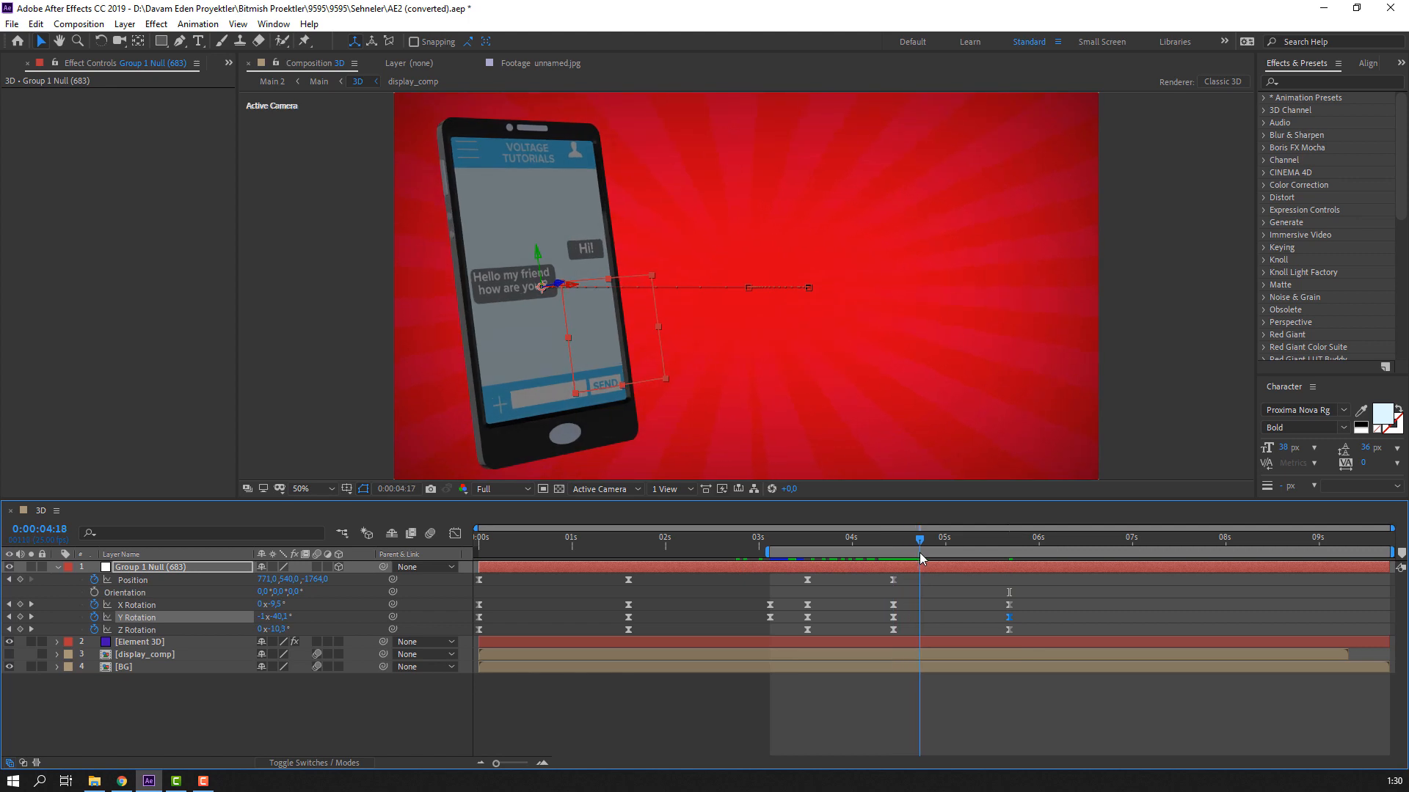
left_click(1102, 593)
key("space")
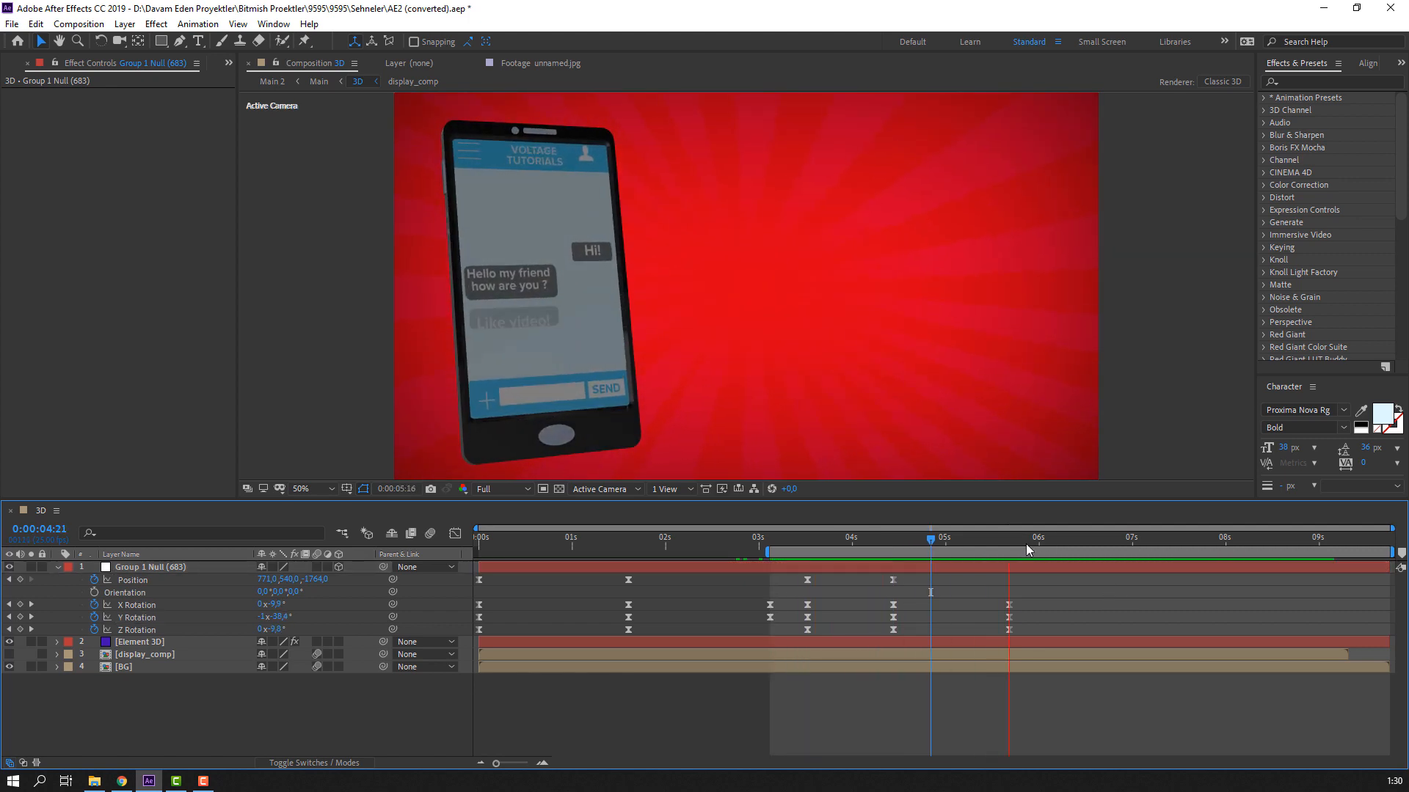
Step: Set the null's Y Rotation to -1x-43° at 0:00:05:17 and review the motion after the spin
left_click(893, 541)
mouse_move(914, 536)
left_mouse_down()
mouse_move(839, 539)
mouse_move(925, 540)
left_mouse_up()
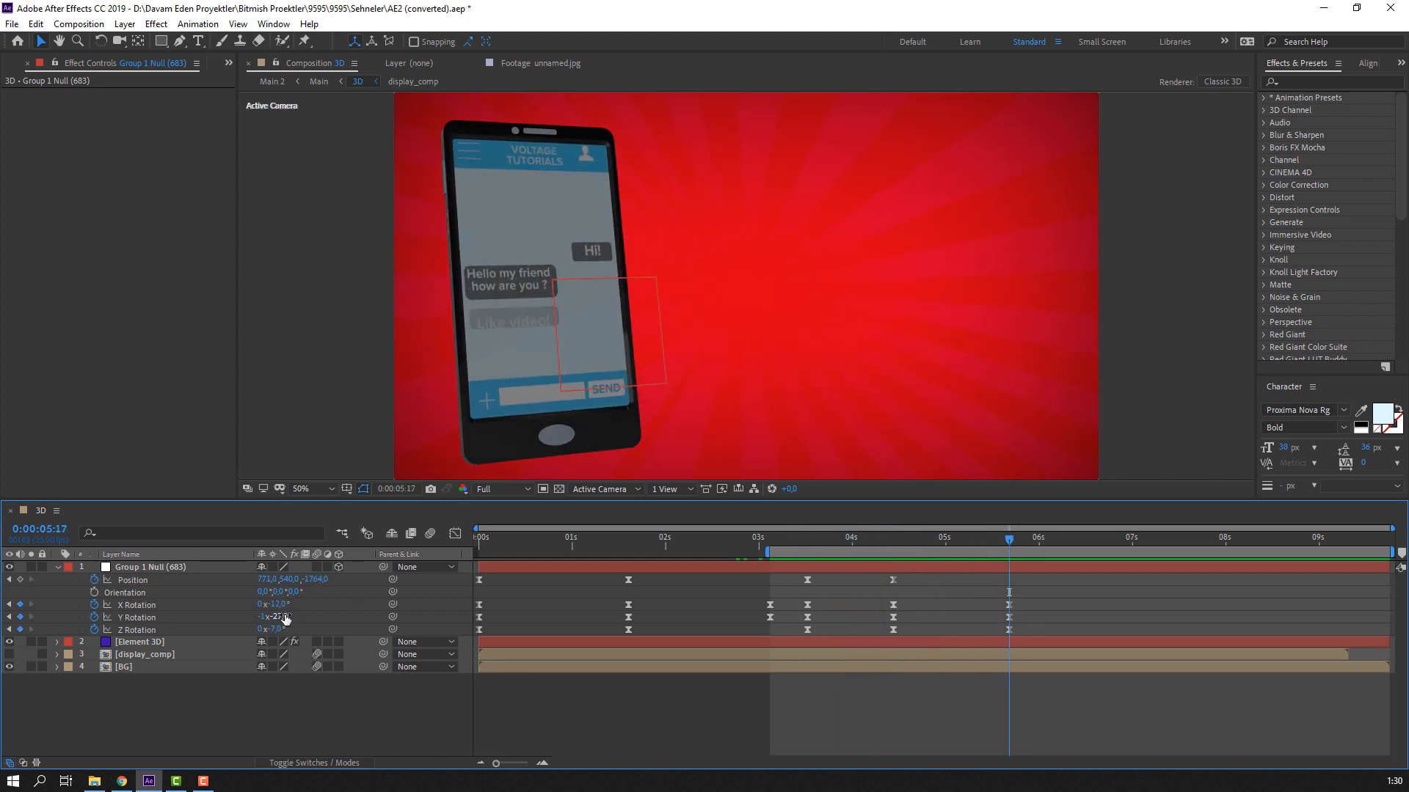
left_click_drag(285, 617, 278, 615)
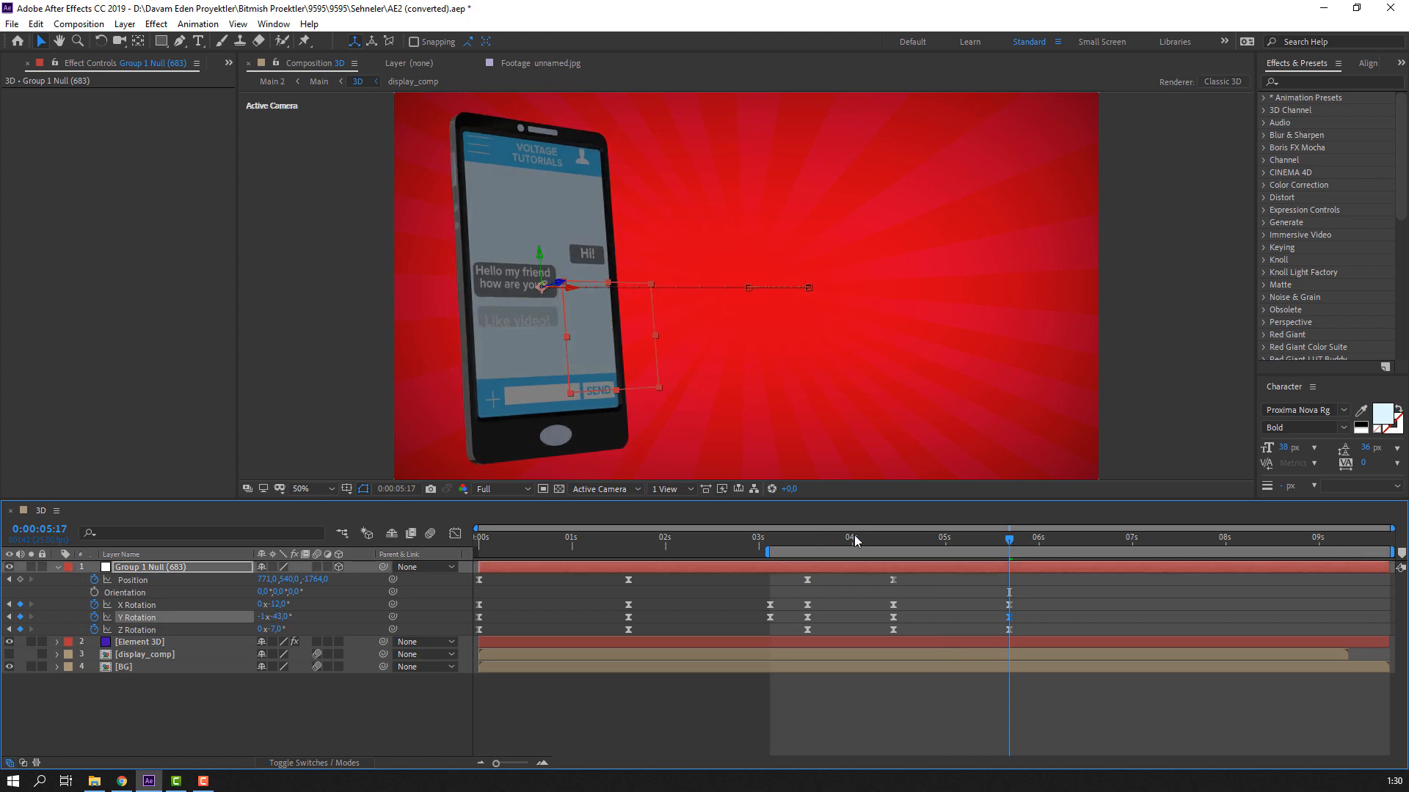
left_click_drag(855, 541, 934, 540)
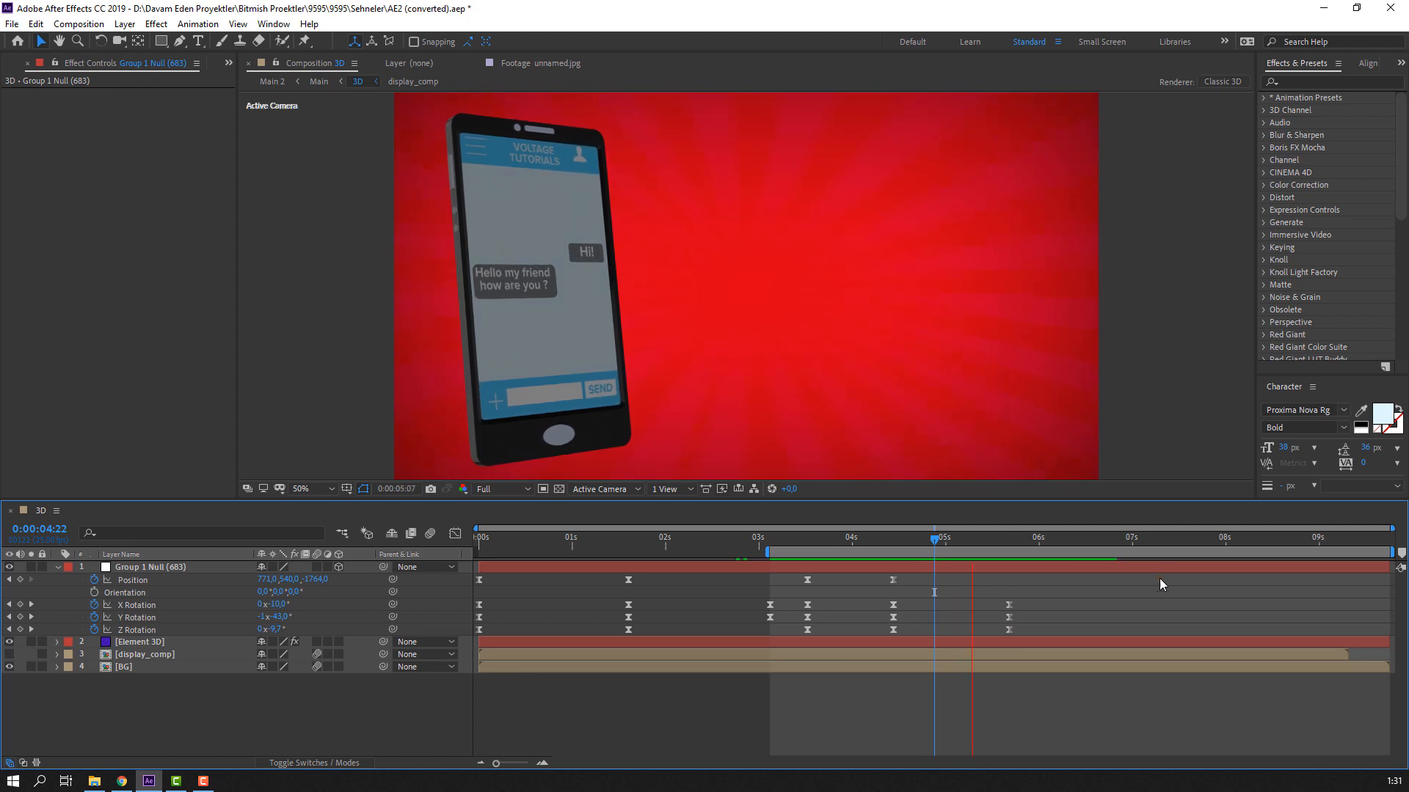
Step: Try turning the phone more toward the front with the null's Y Rotation at 0:00:05:16
left_click(1004, 543)
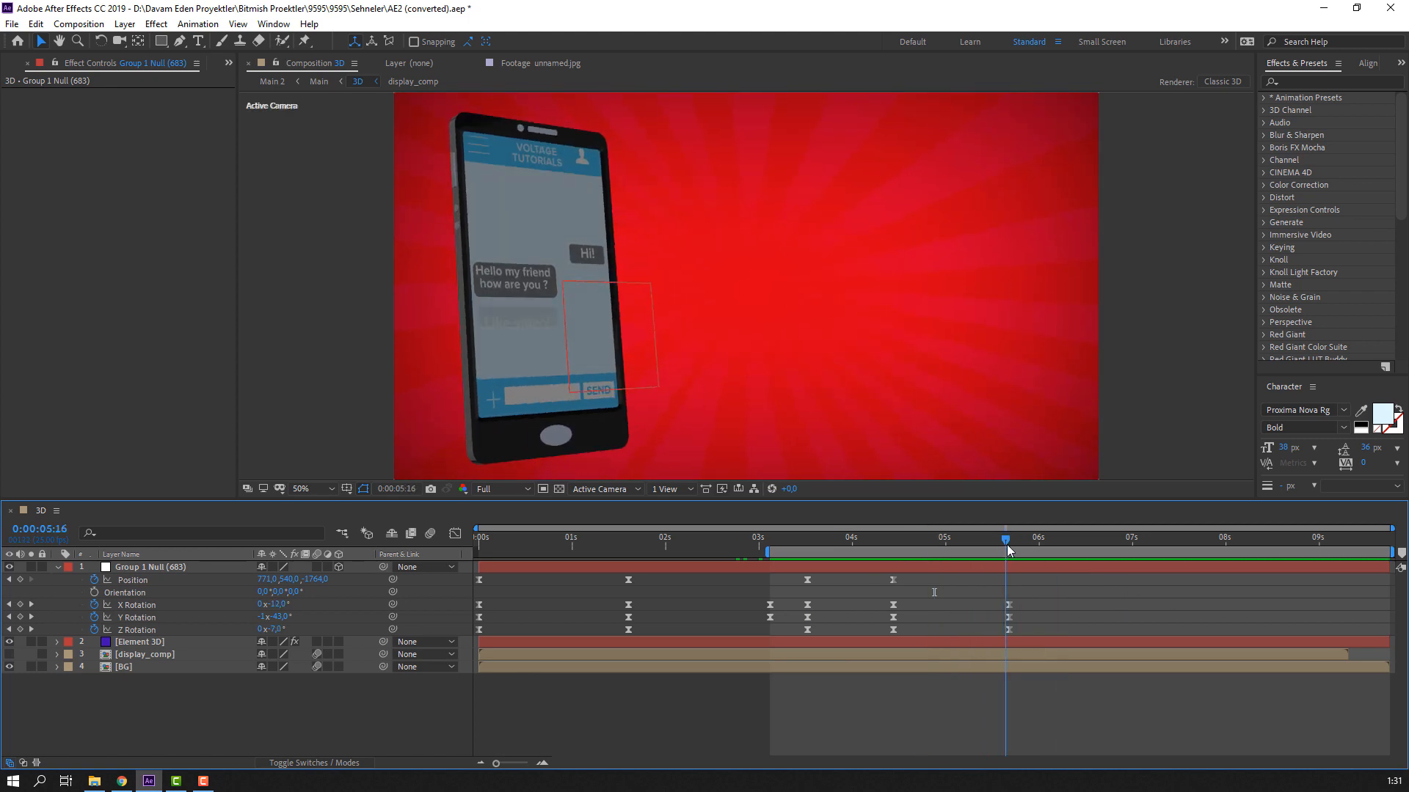
mouse_move(1008, 546)
left_mouse_down()
mouse_move(891, 557)
mouse_move(999, 564)
left_mouse_up()
left_click_drag(279, 617, 287, 618)
left_click(293, 627)
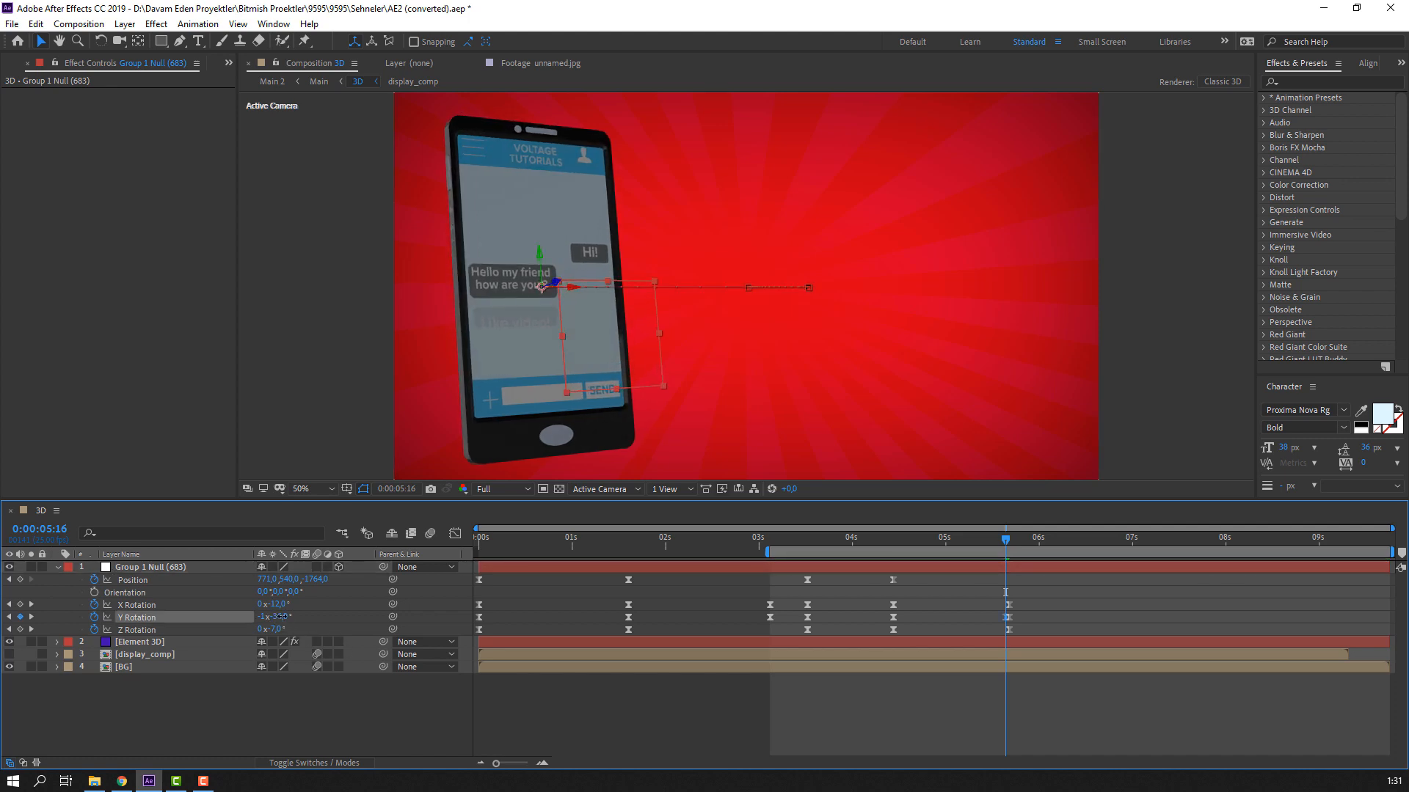
left_click(298, 622)
Step: Preview the phone's spin and closing tilt across the work area
left_click_drag(884, 549, 1016, 548)
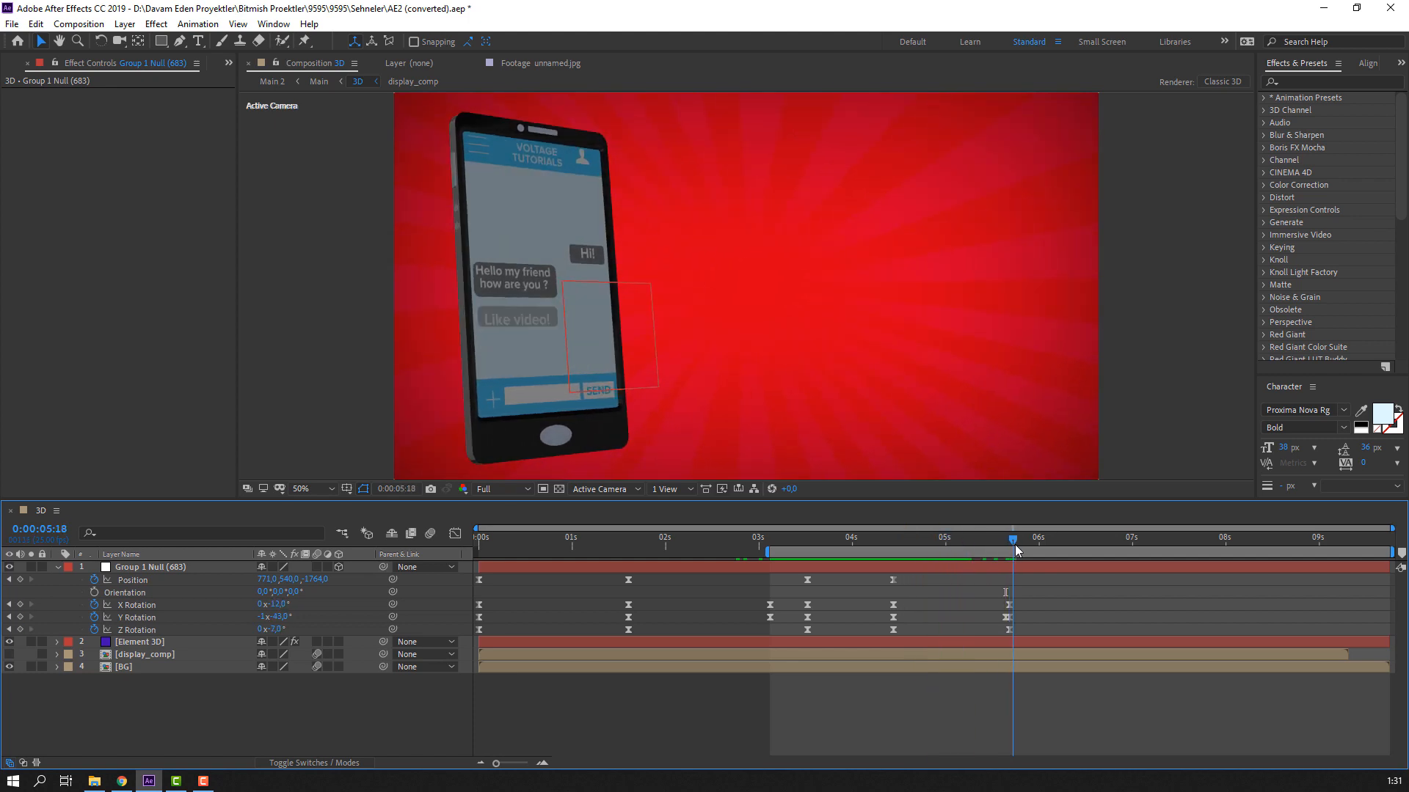
key("space")
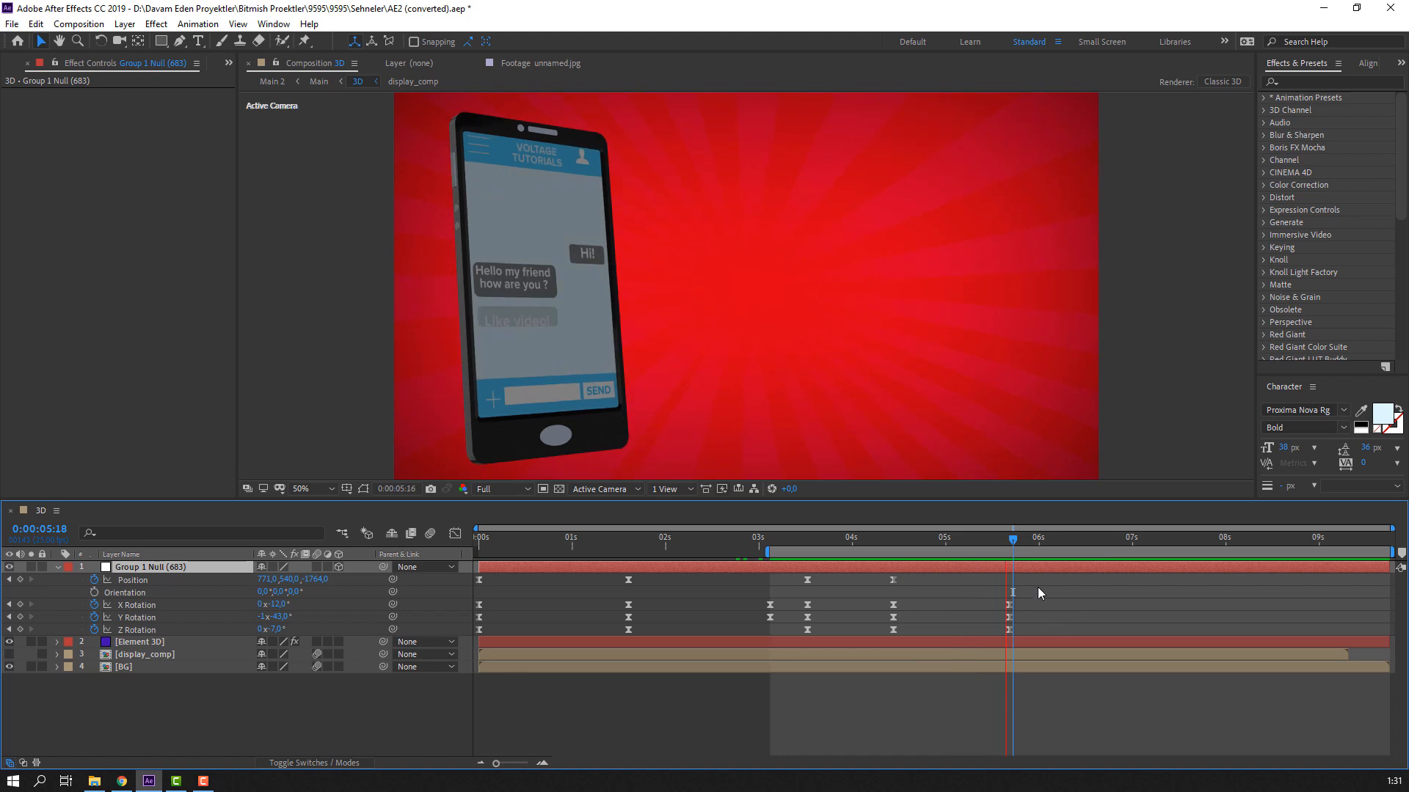
key("space")
key("space")
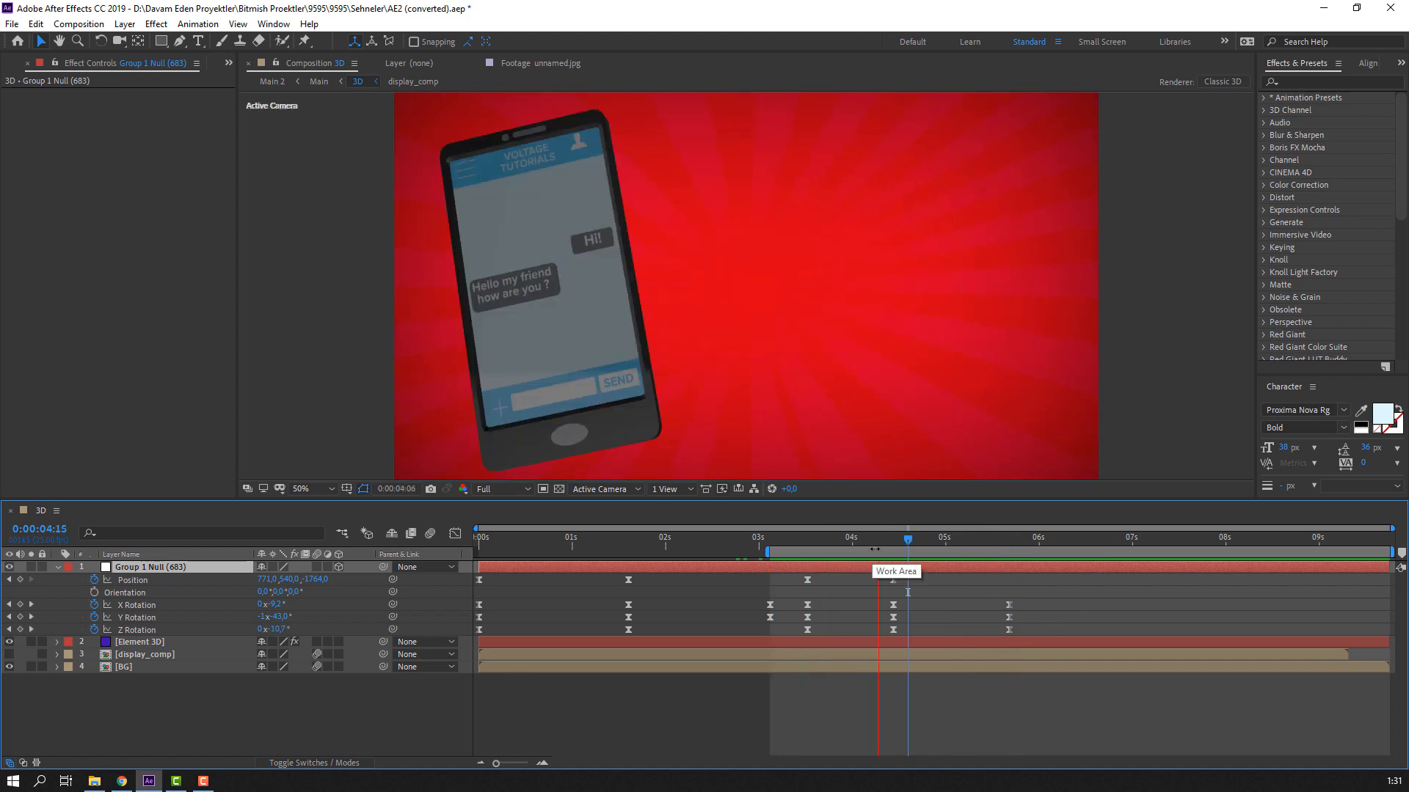
Step: Add a Position keyframe to the null at 0:00:05:17 to hold the phone in place there
key("space")
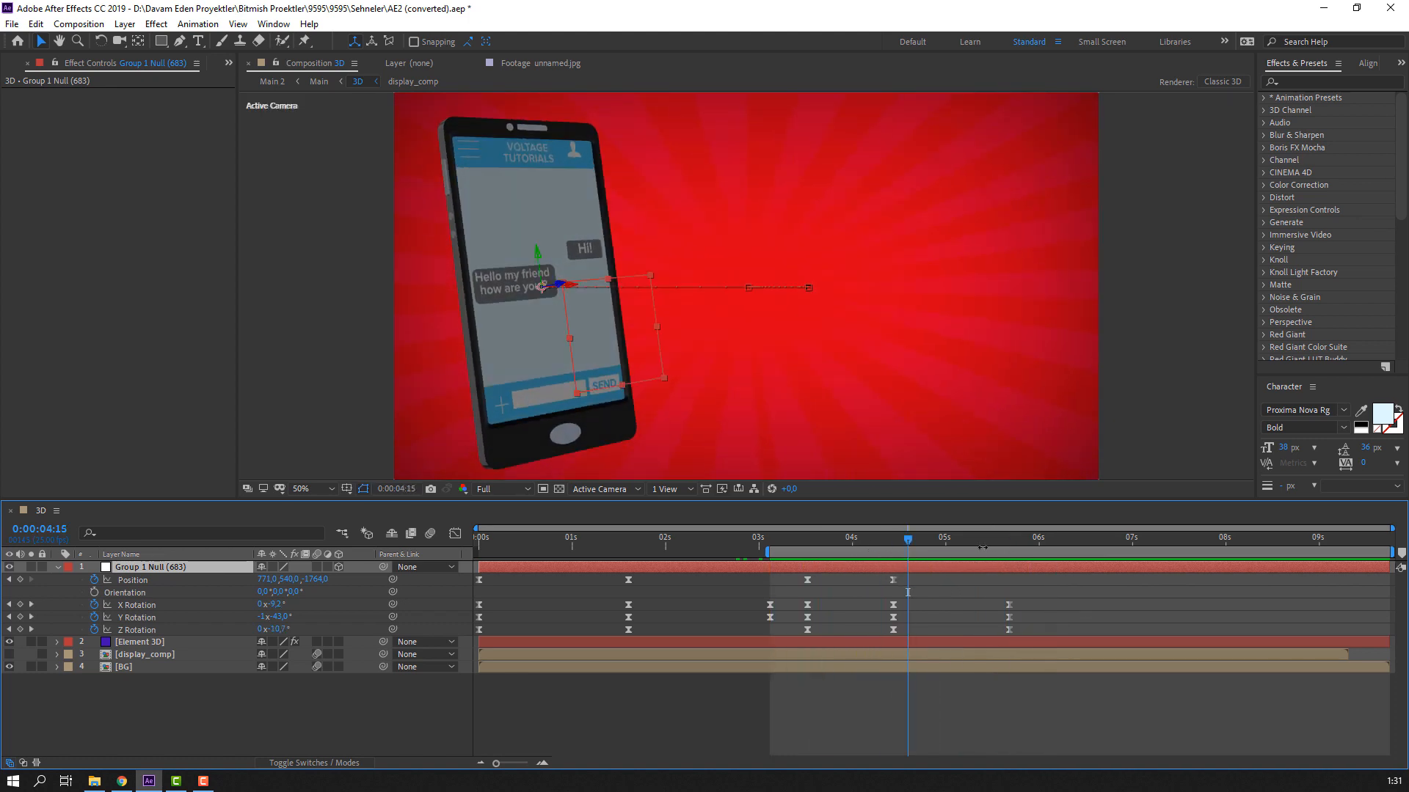
left_click(1012, 539)
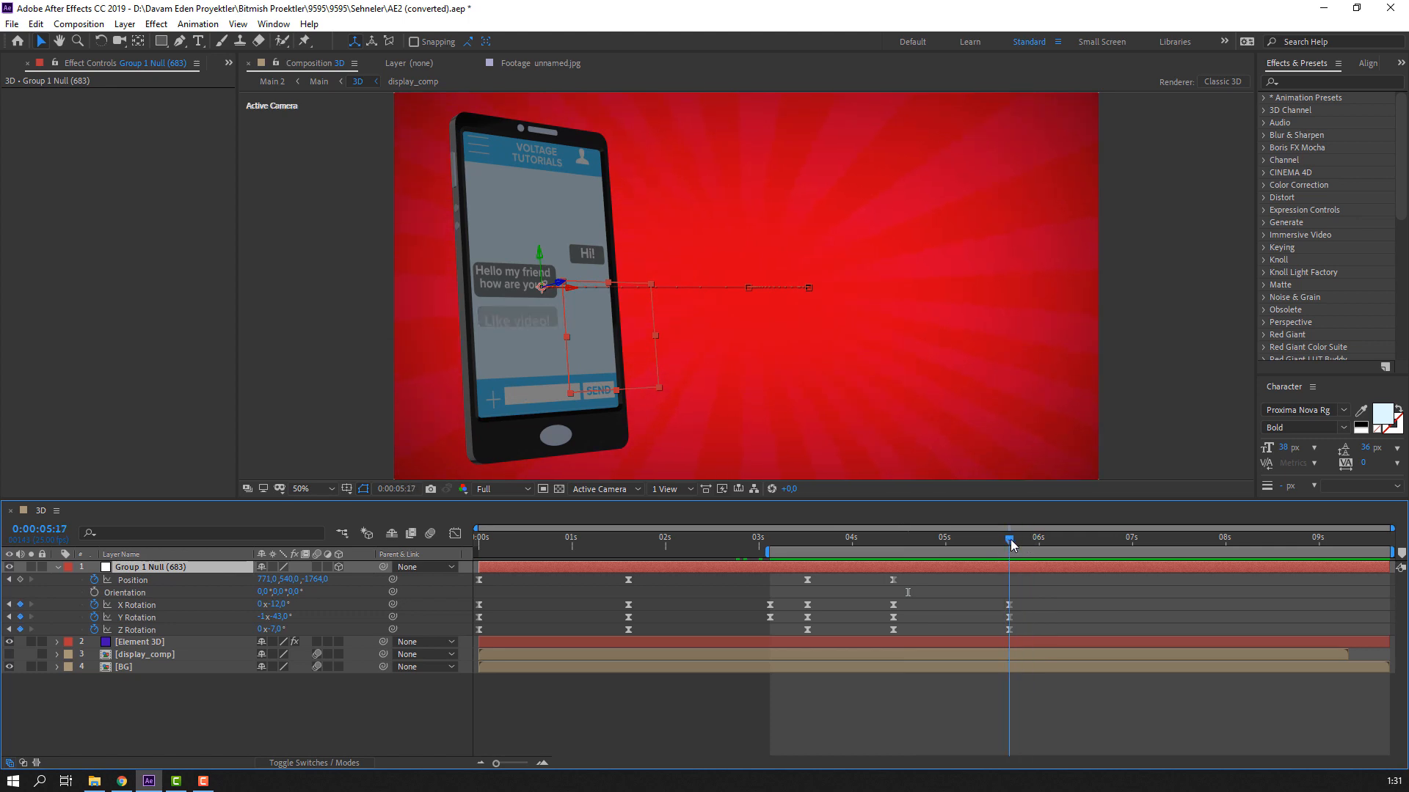
left_click(225, 721)
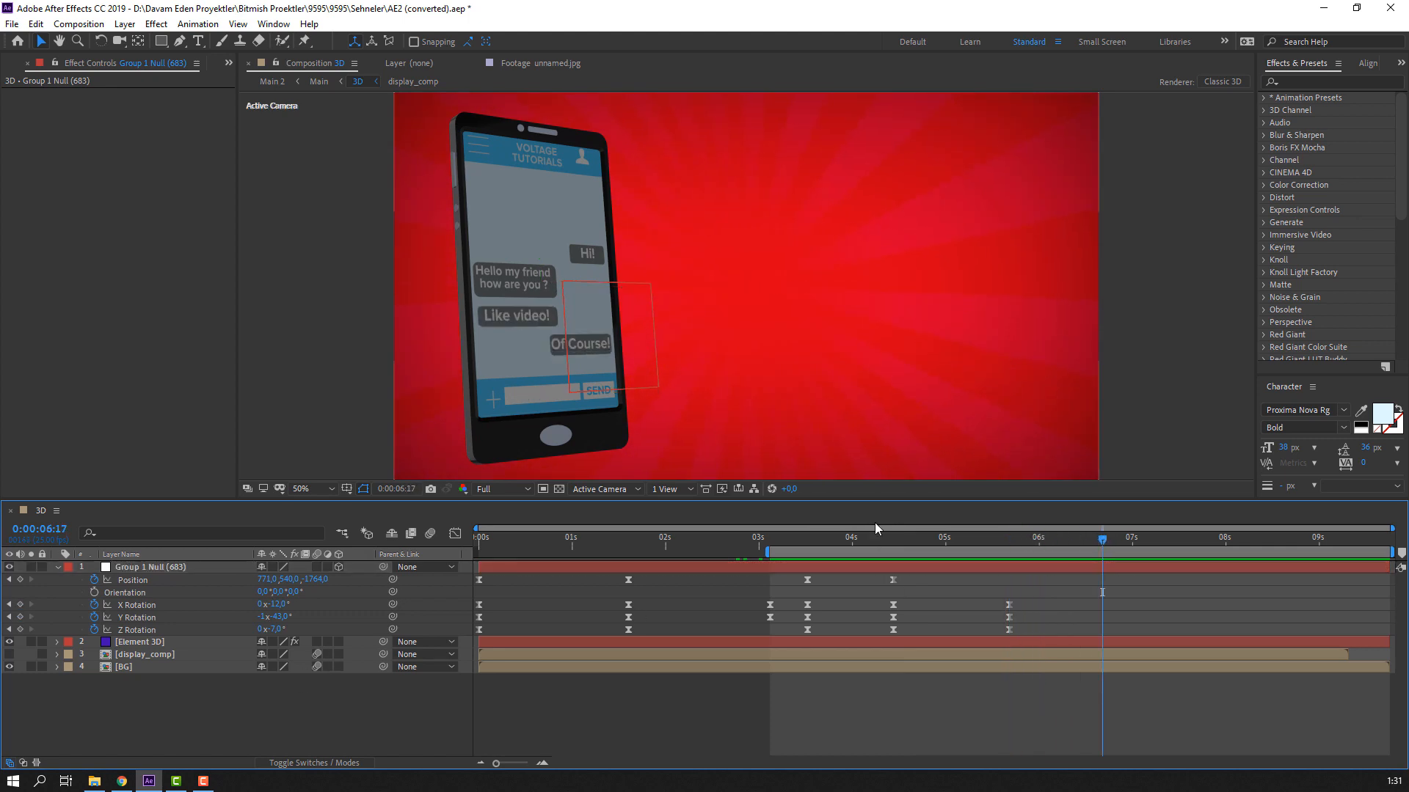
left_click(1010, 542)
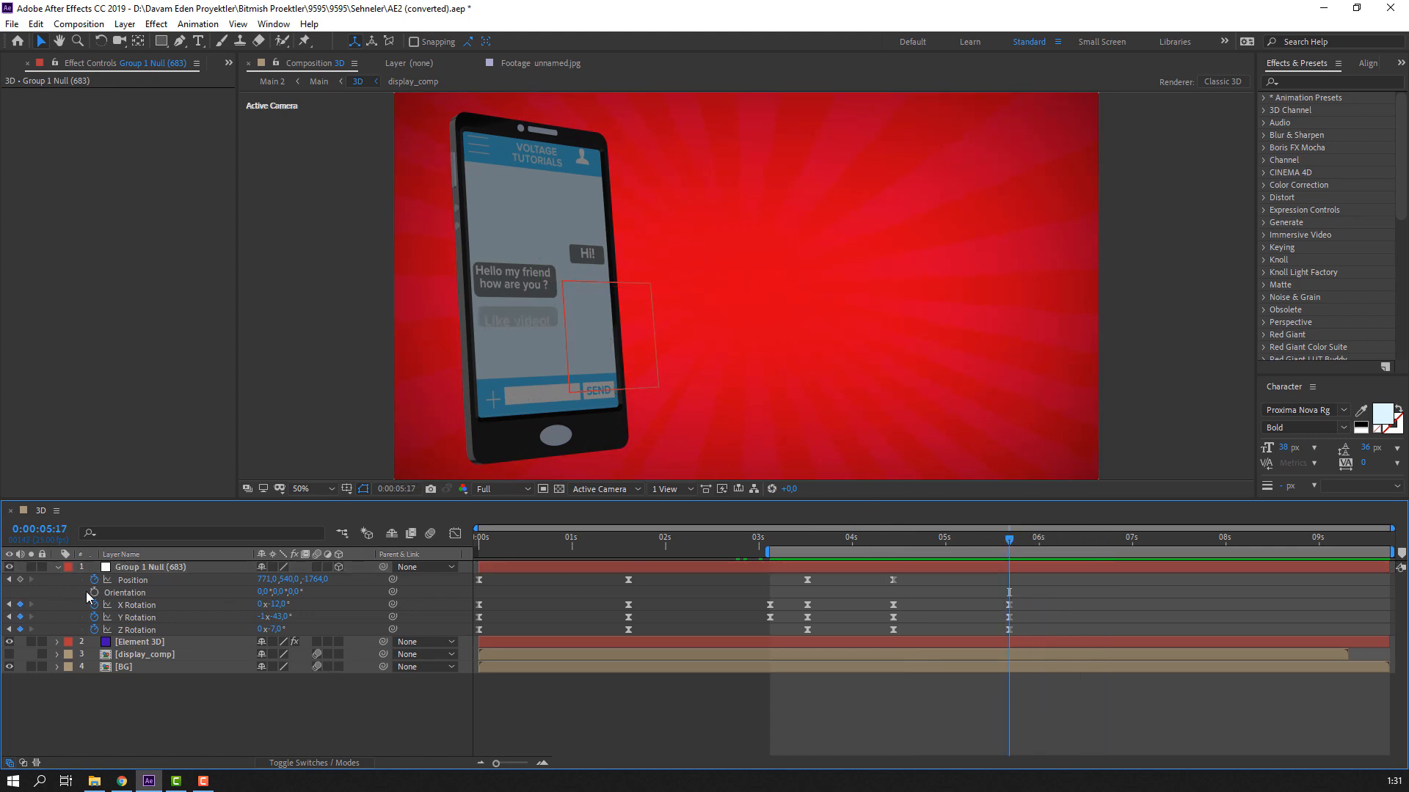
left_click(21, 579)
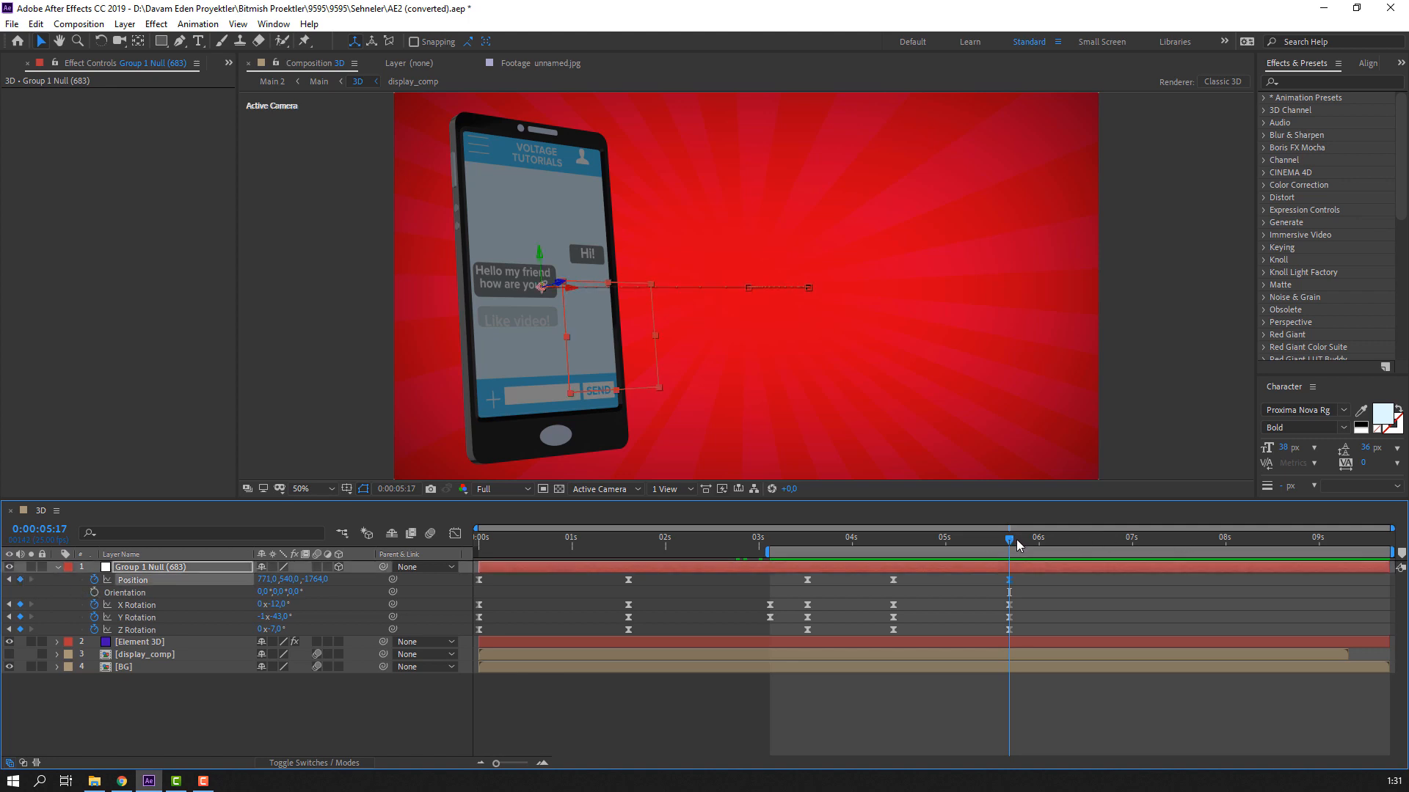
Step: At 0:00:06:15, set the null's Position to 1081, 540, -2094, X Rotation to -26° and Z Rotation to 19°, turning the phone around to face front
key("space")
left_click(399, 686)
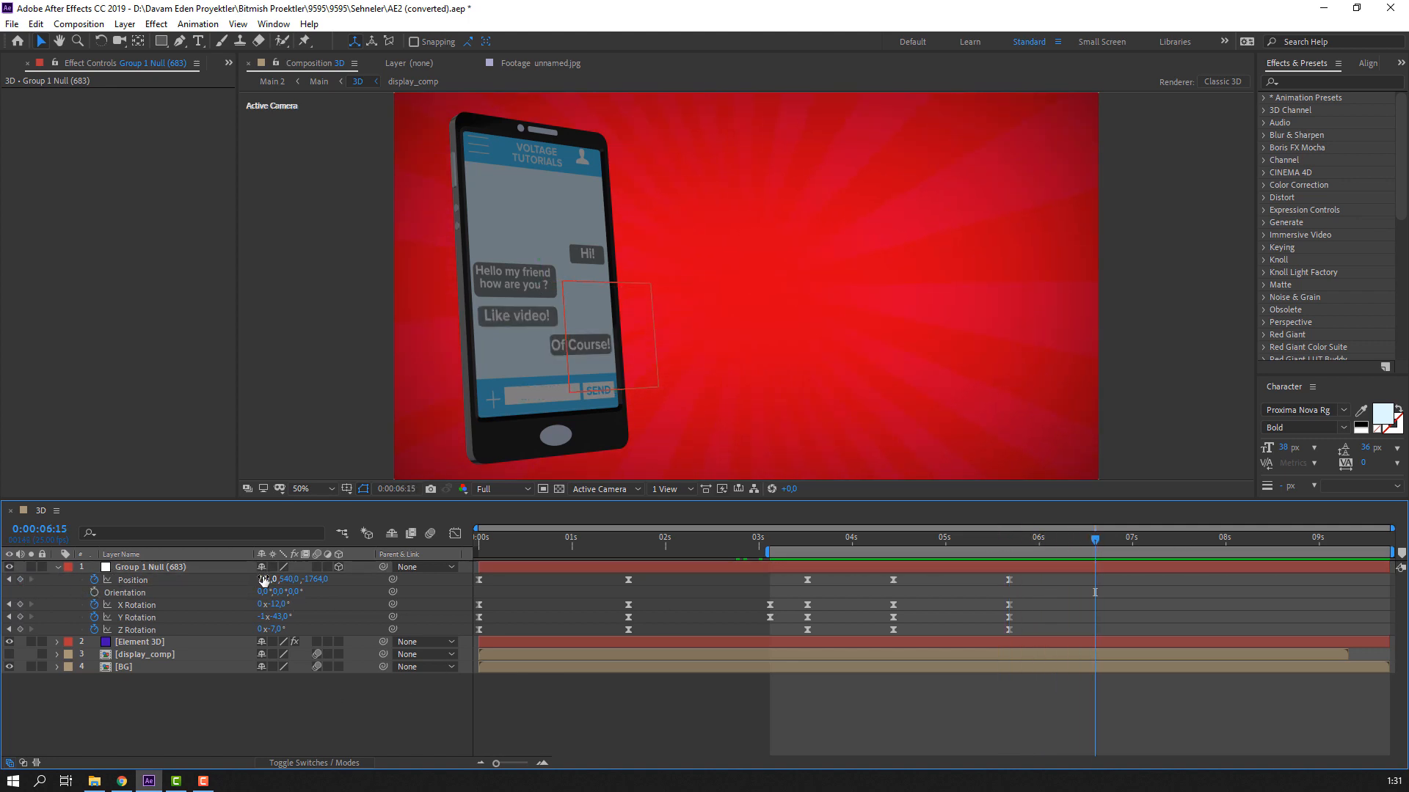
left_click_drag(264, 580, 297, 687)
left_click(261, 678)
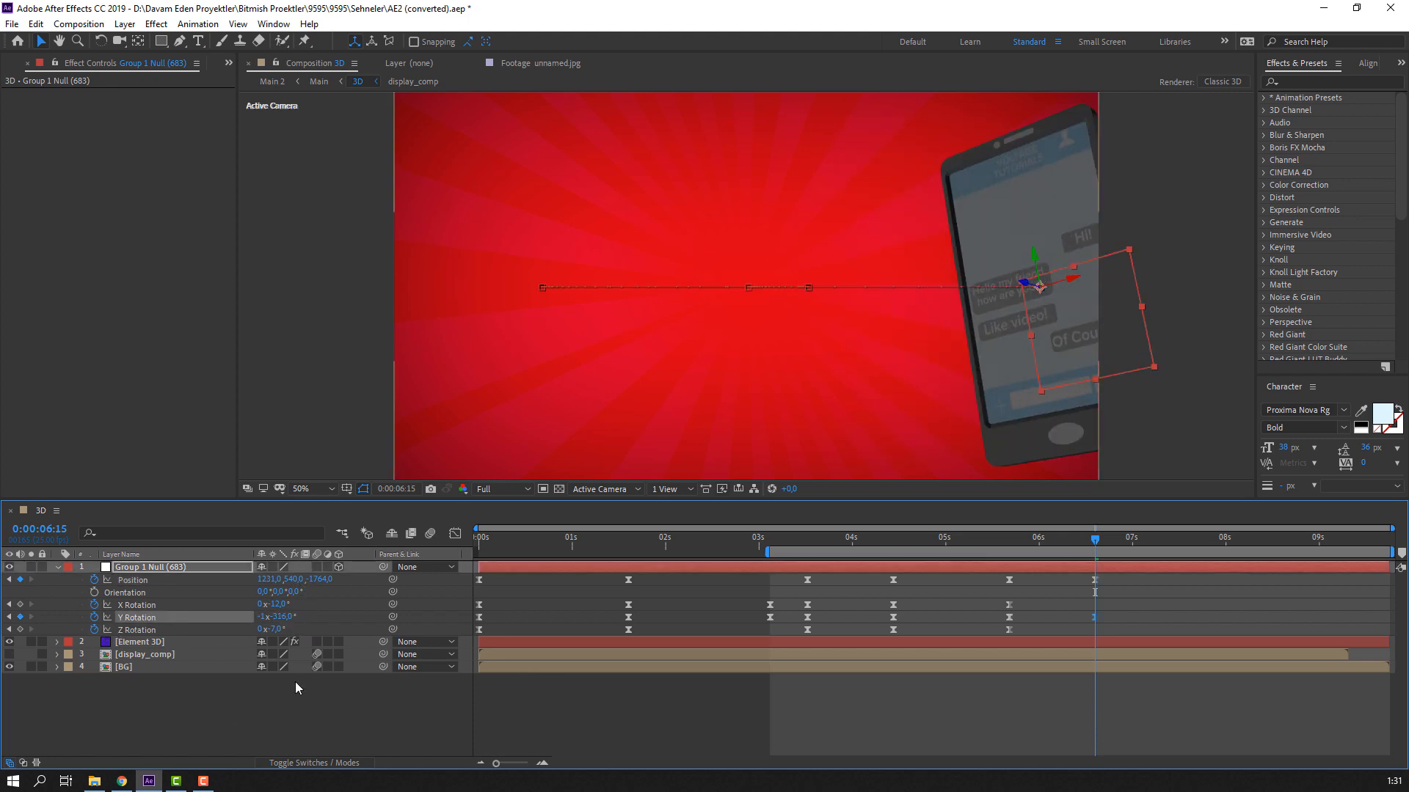
mouse_move(276, 629)
left_mouse_down()
mouse_move(308, 609)
mouse_move(256, 581)
mouse_move(338, 579)
mouse_move(254, 581)
mouse_move(275, 618)
left_mouse_up()
left_click_drag(965, 549, 1107, 552)
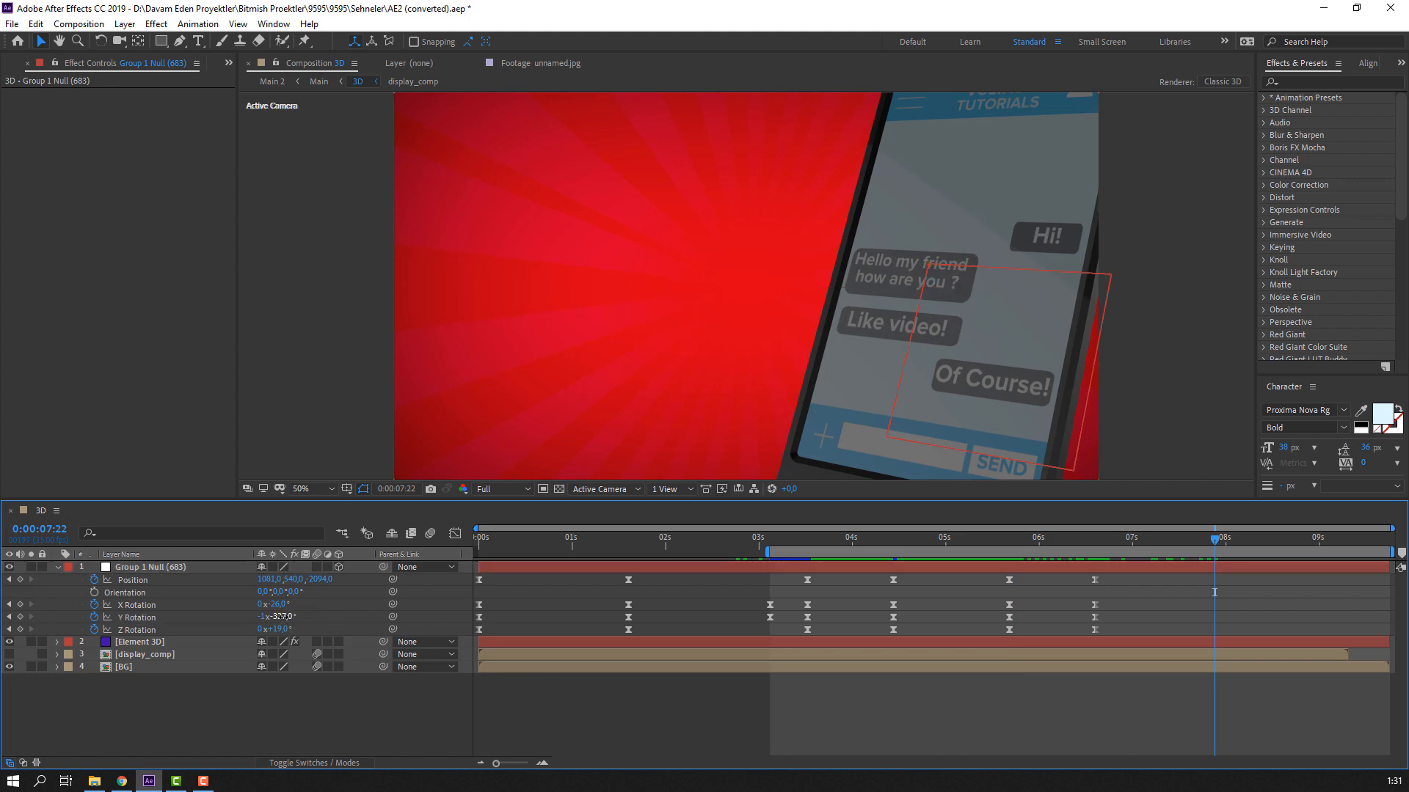
Step: Set the null's Y Rotation to -1x-341° at 0:00:07:22 and preview the closing drift
left_click_drag(278, 617, 273, 617)
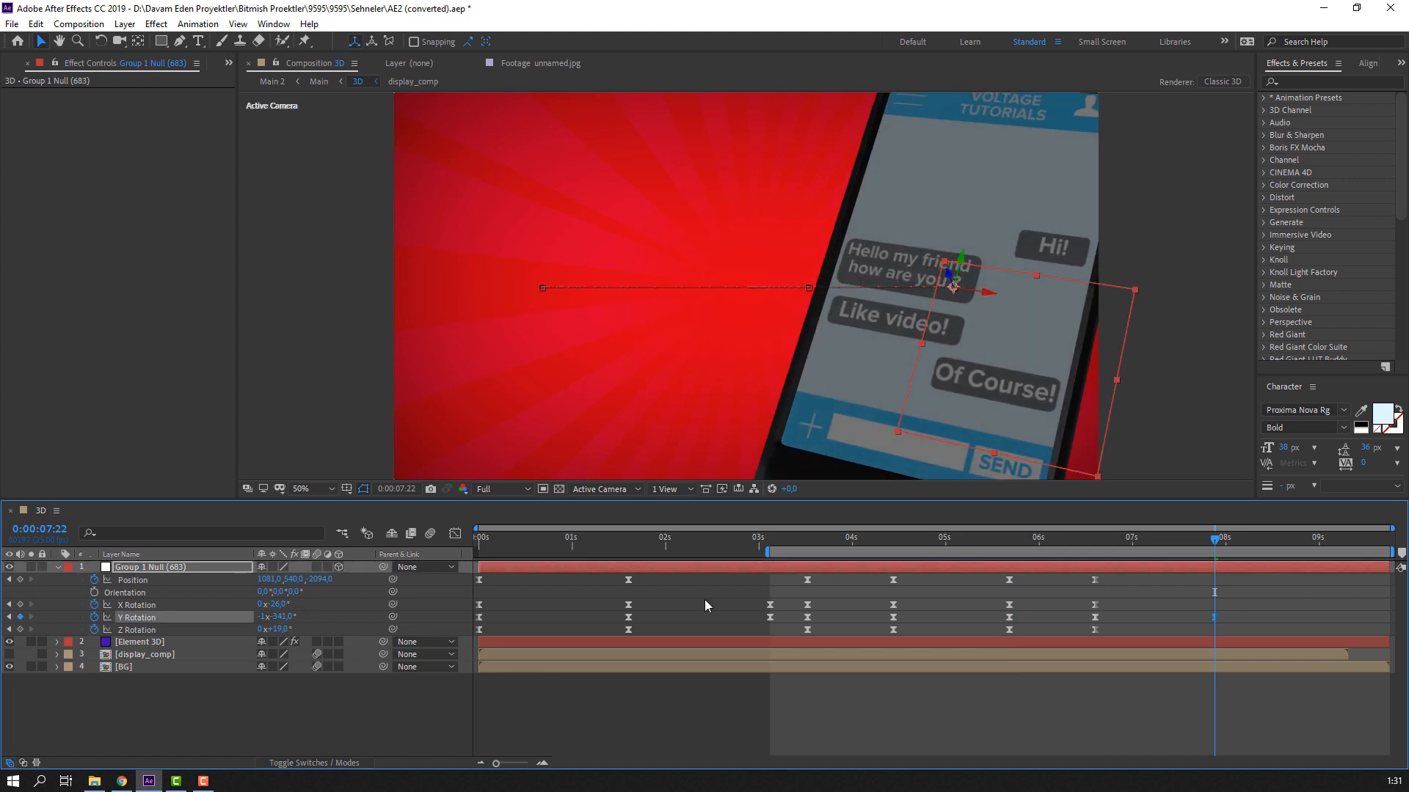
key("space")
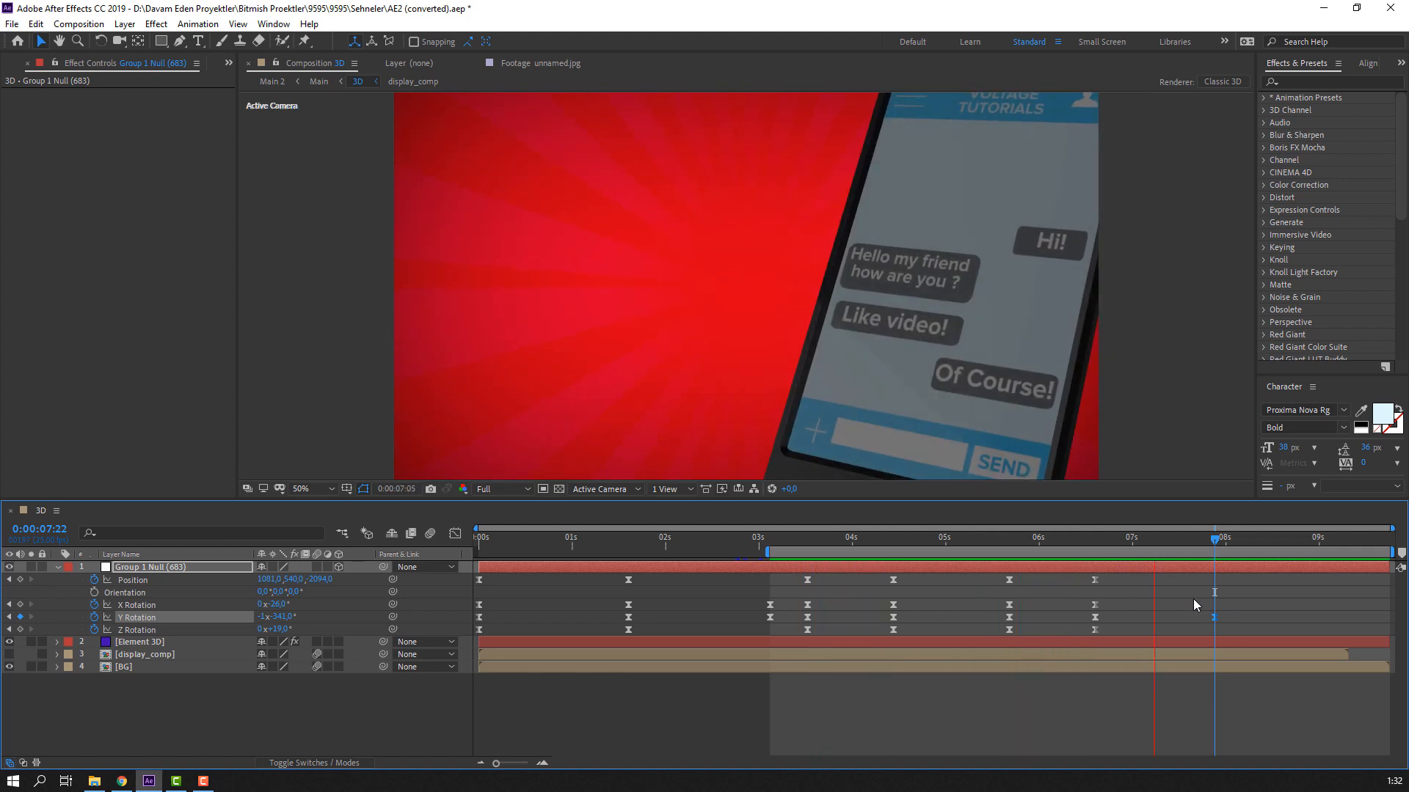
left_click_drag(1168, 537, 1000, 547)
Step: Delay the null's keyframes from 0:00:05:17 onward, starting them at about 0:00:06:03 and ending at 0:00:08:23, and preview the timing
left_click_drag(1262, 579, 1142, 628)
mouse_move(1008, 547)
left_mouse_down()
mouse_move(1038, 543)
mouse_move(1019, 543)
left_mouse_up()
left_click_drag(1299, 581, 1051, 606)
left_click_drag(1028, 545, 1176, 546)
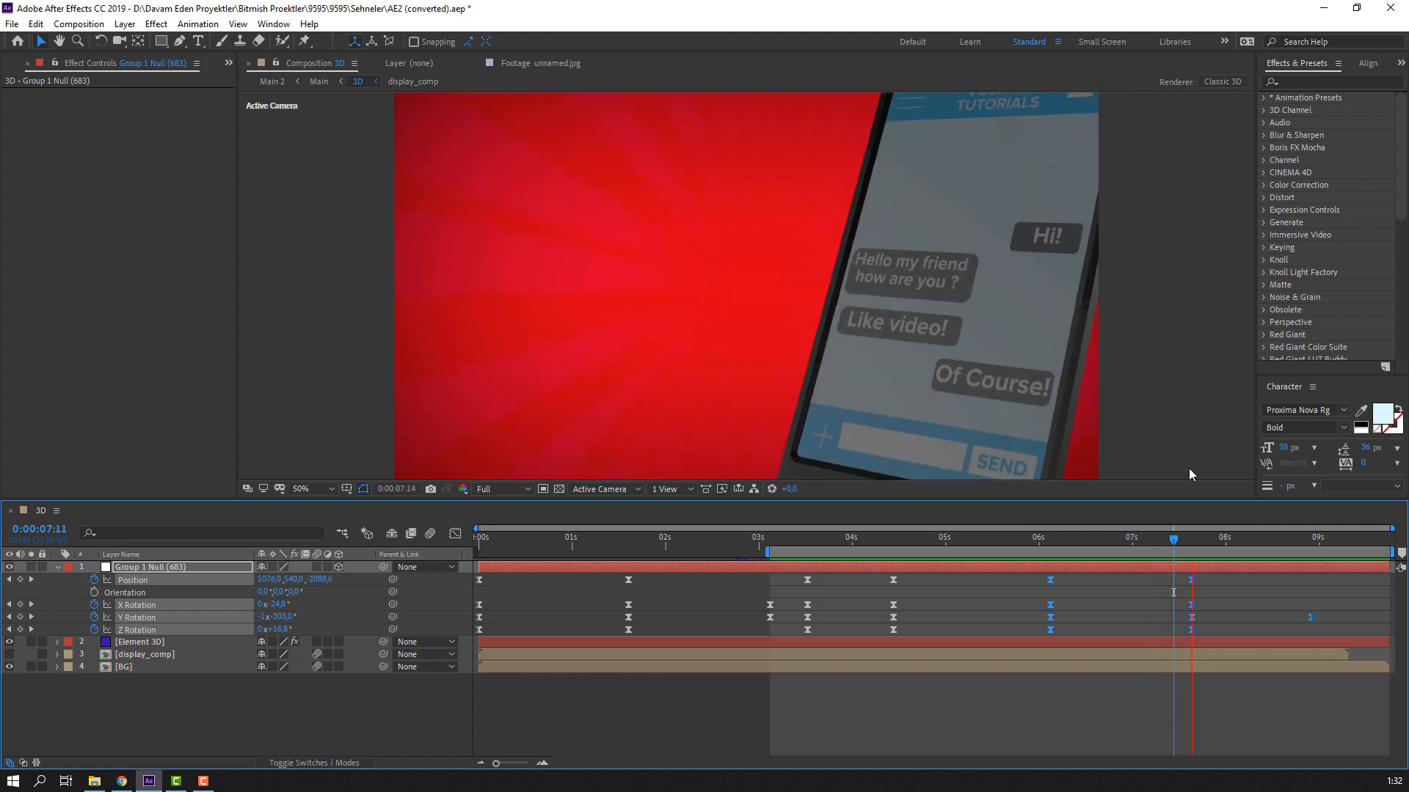
Step: Try moving the null's last two keyframe sets closer to the preceding set to speed up the final spin
left_click(1024, 548)
left_click_drag(1050, 550, 1057, 551)
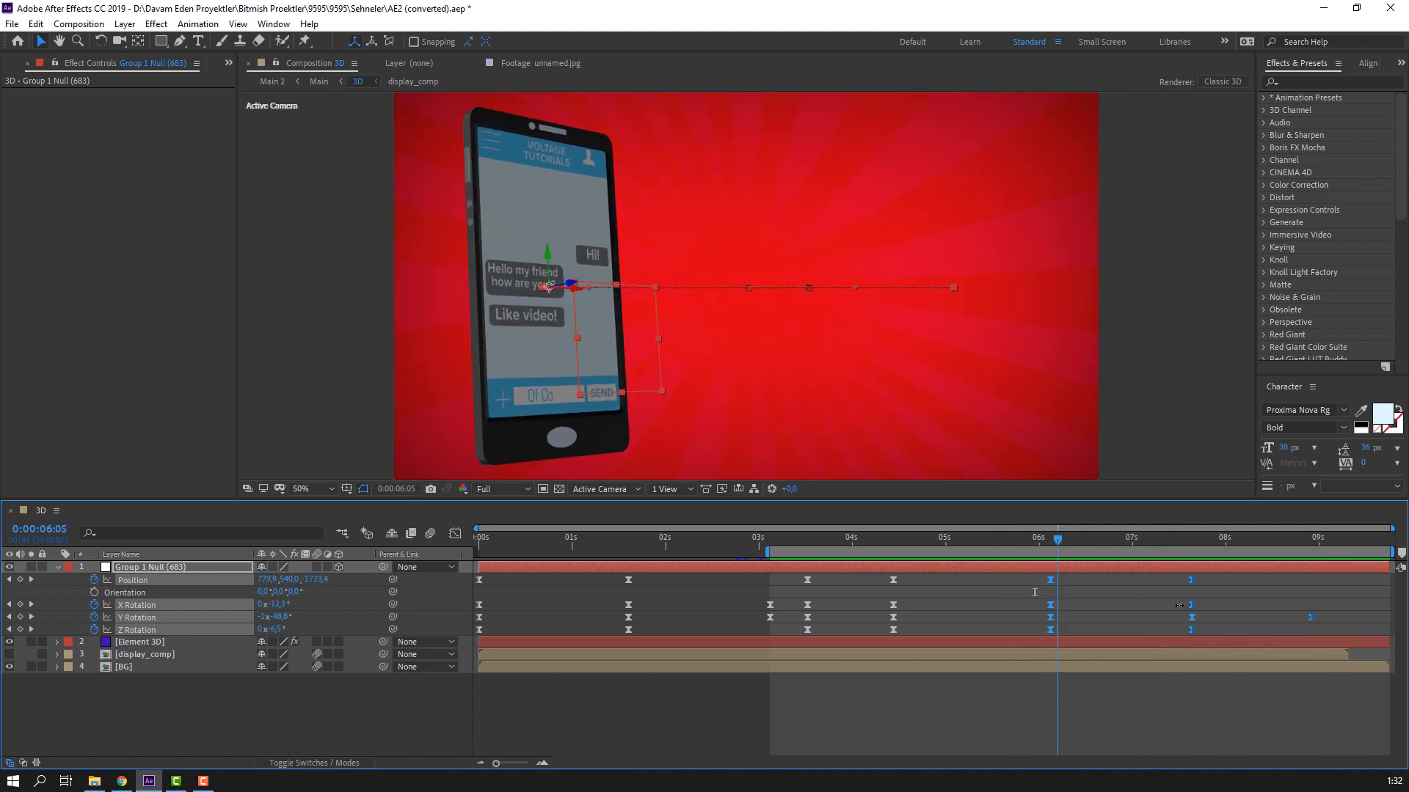
left_click_drag(1326, 587, 1098, 630)
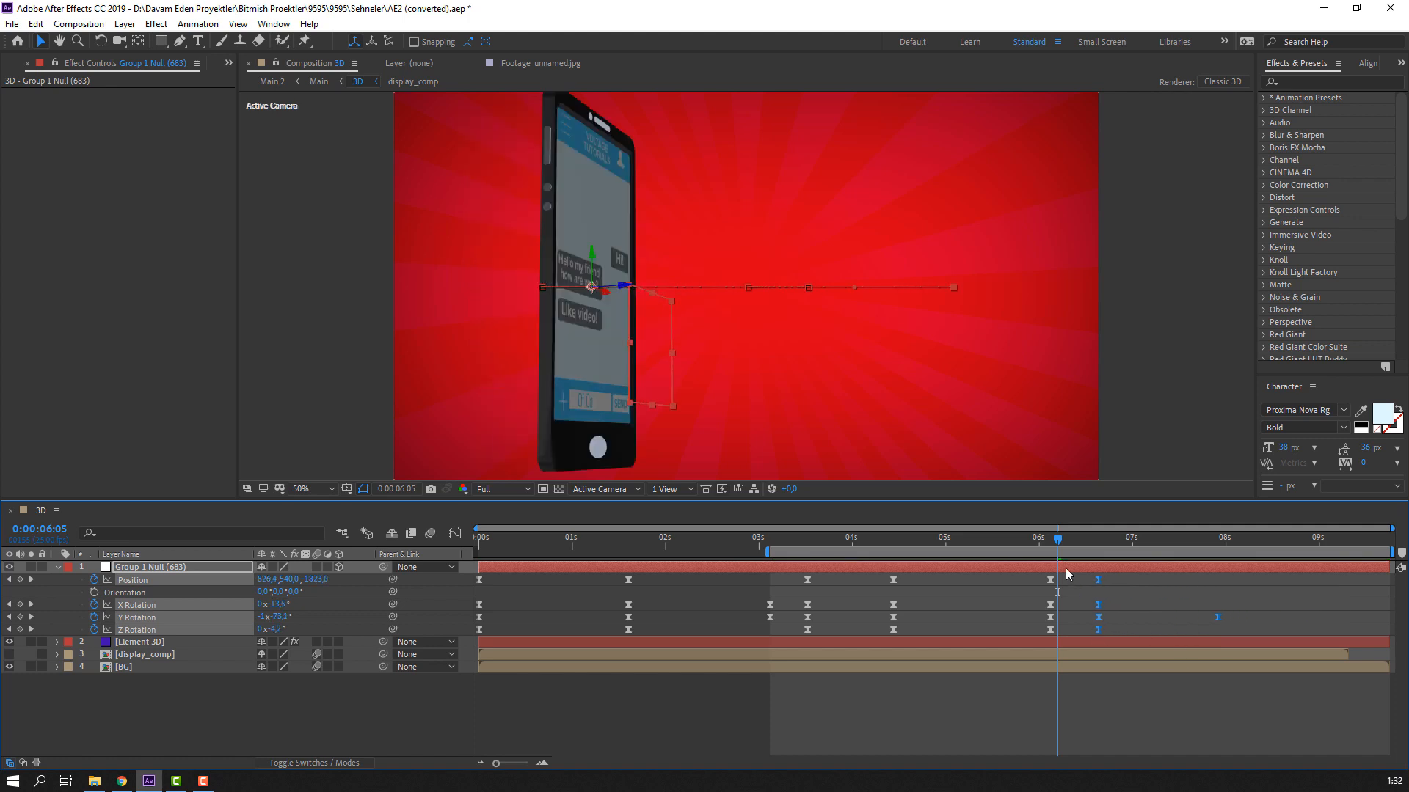
left_click_drag(1030, 539, 1101, 549)
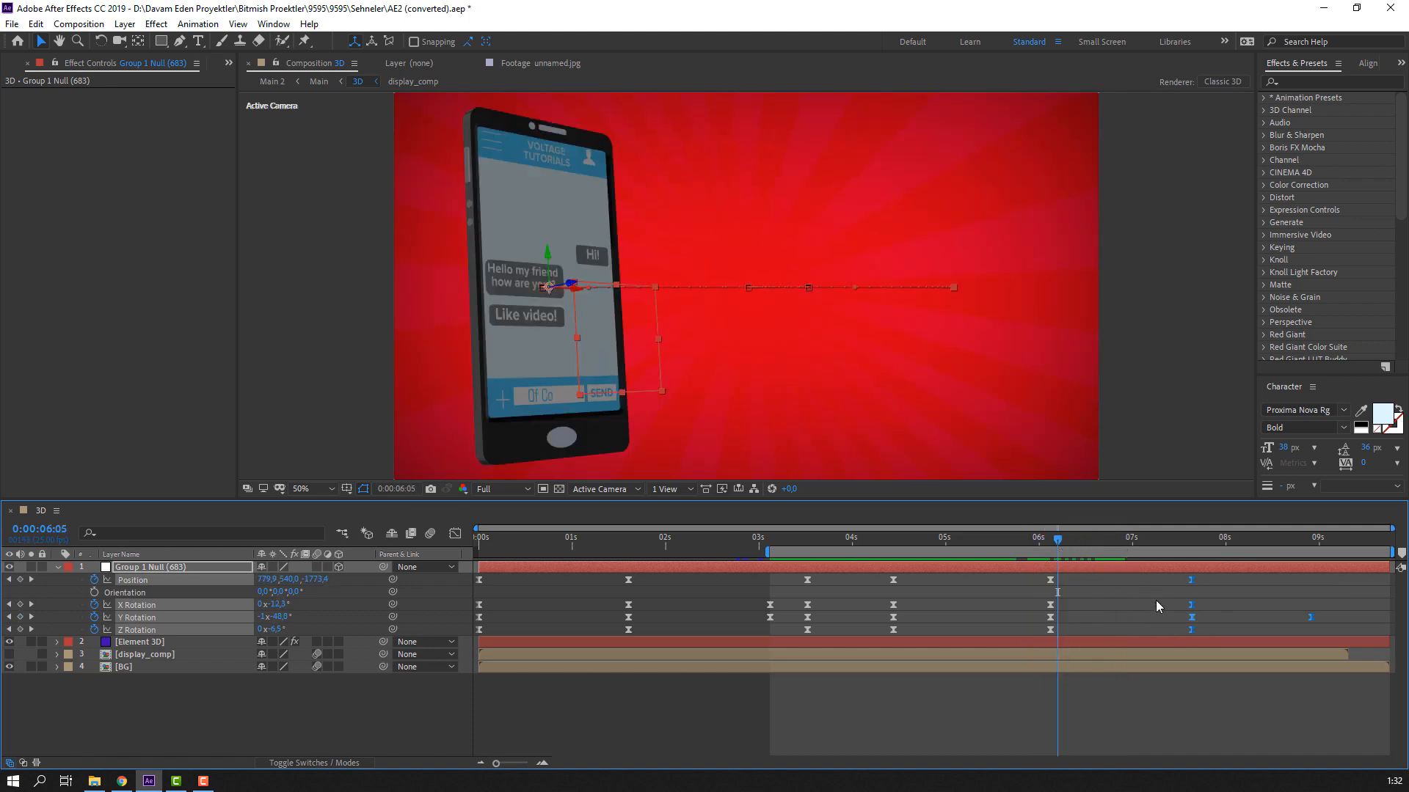
Step: Extend the work area back to the composition's start and preview the whole animation
left_click(1156, 601)
left_click_drag(768, 552, 468, 570)
key("space")
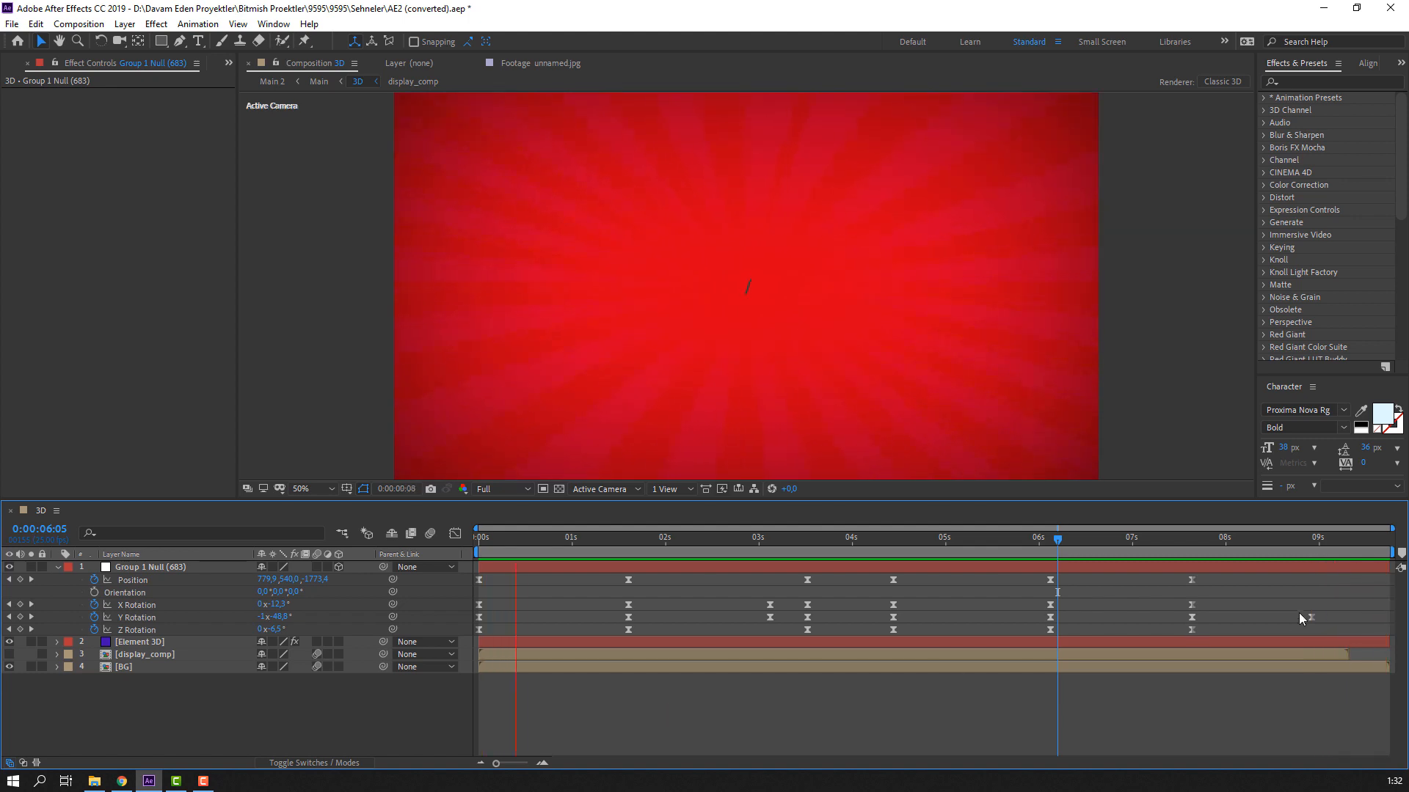
Step: End the work area at about 0:00:08:23 and trim the composition to the work area
left_click(1259, 539)
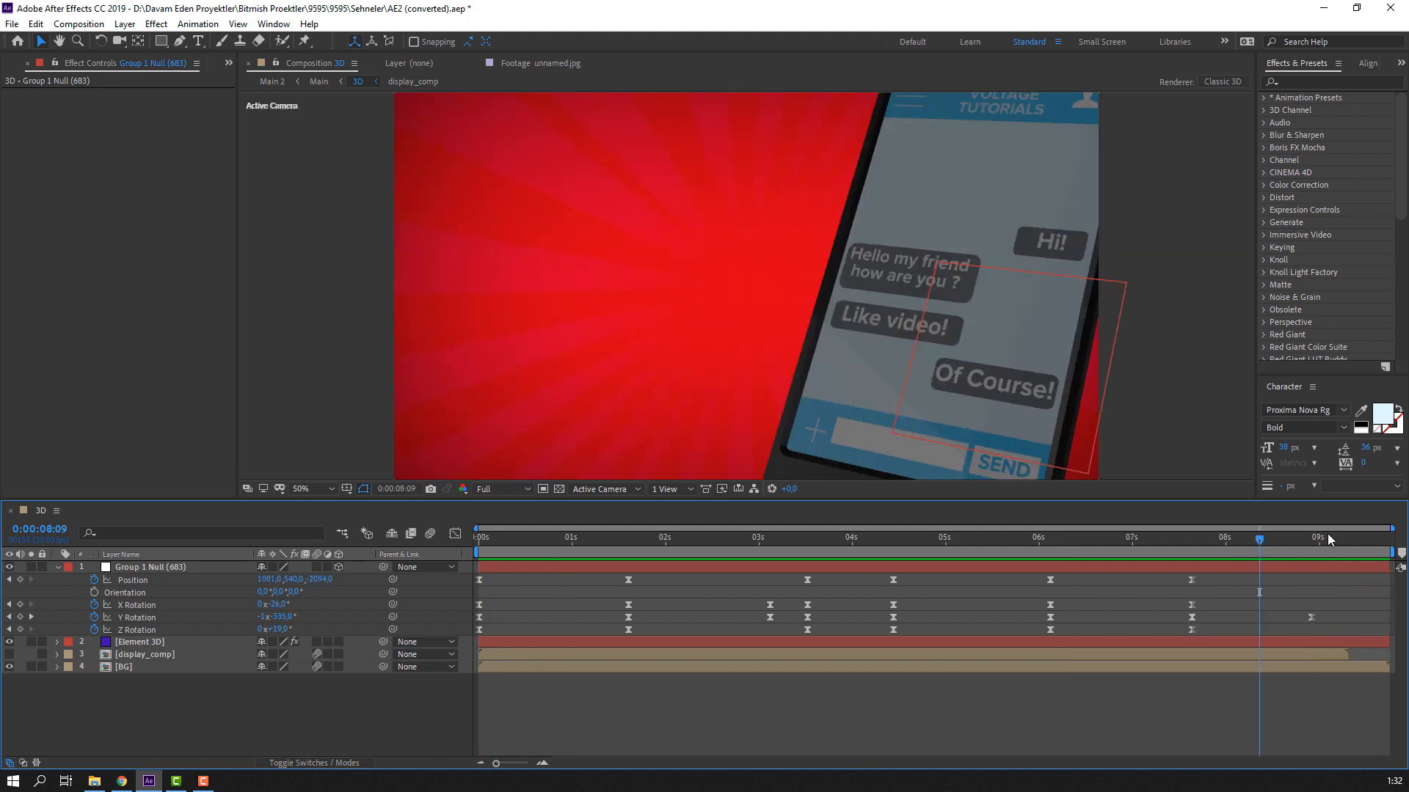
key("space")
key("n")
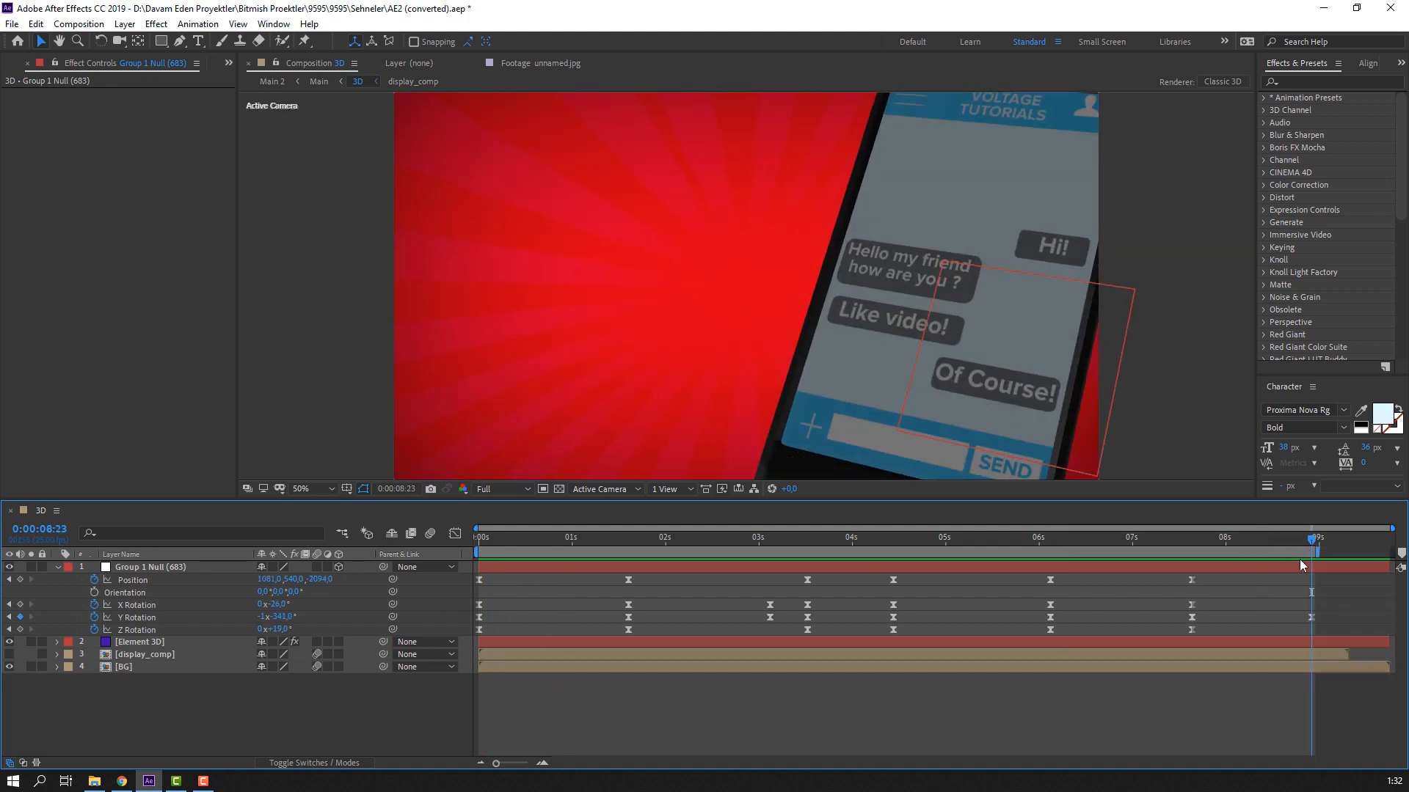
right_click(1291, 553)
left_click(1291, 591)
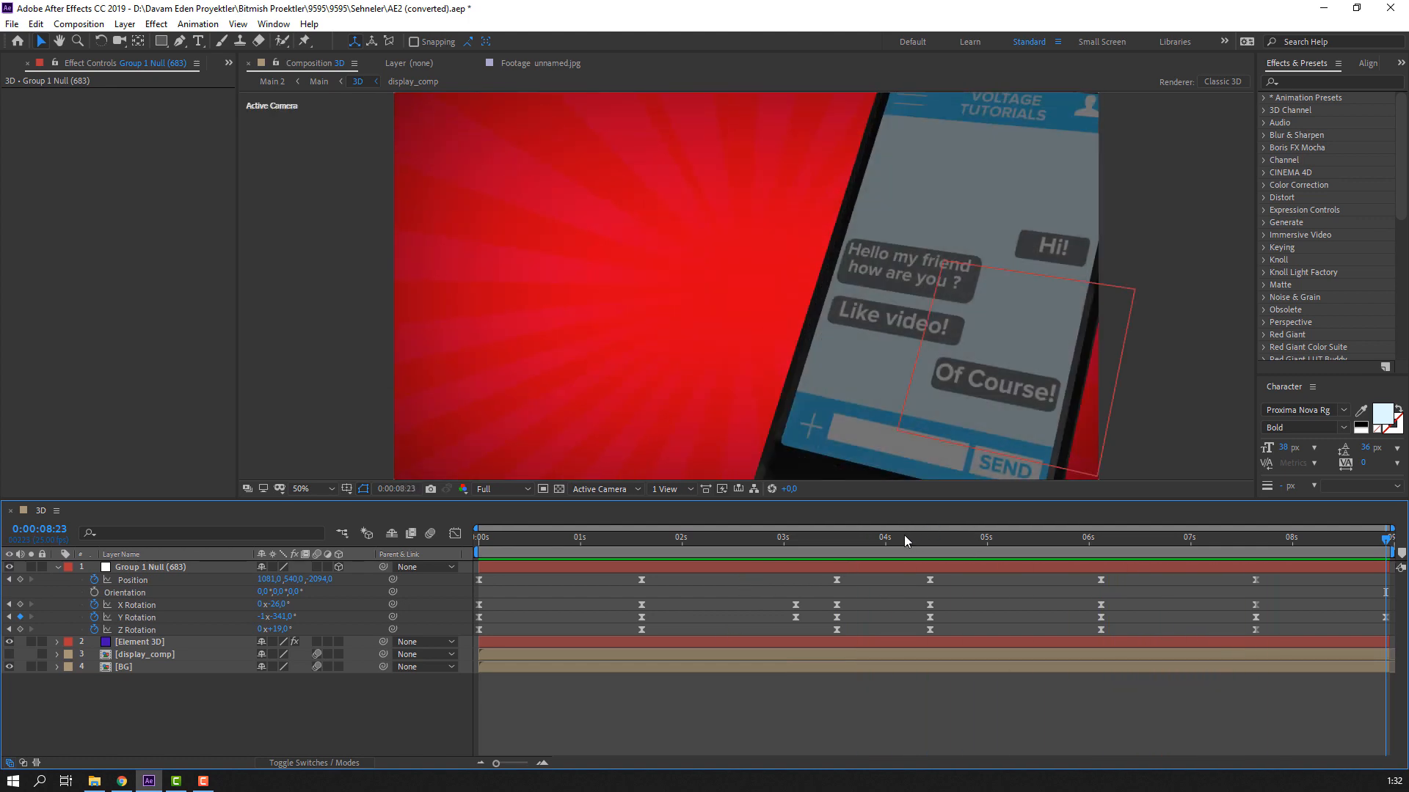
Step: Review the motion up to the spin and move the null's last Y Rotation keyframe slightly earlier
left_click(628, 540)
left_click_drag(626, 539, 924, 584)
key("ctrl+z")
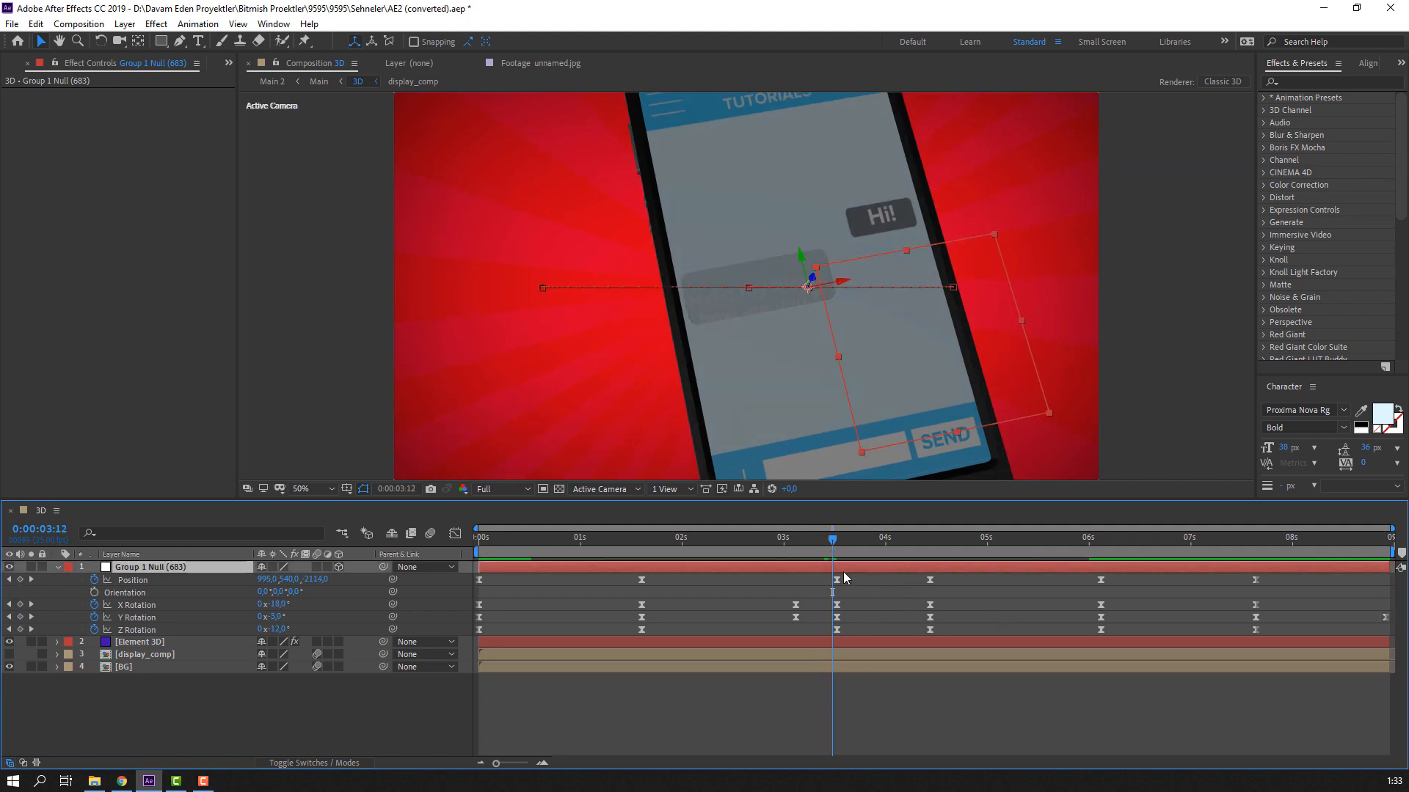
left_click_drag(828, 548, 812, 550)
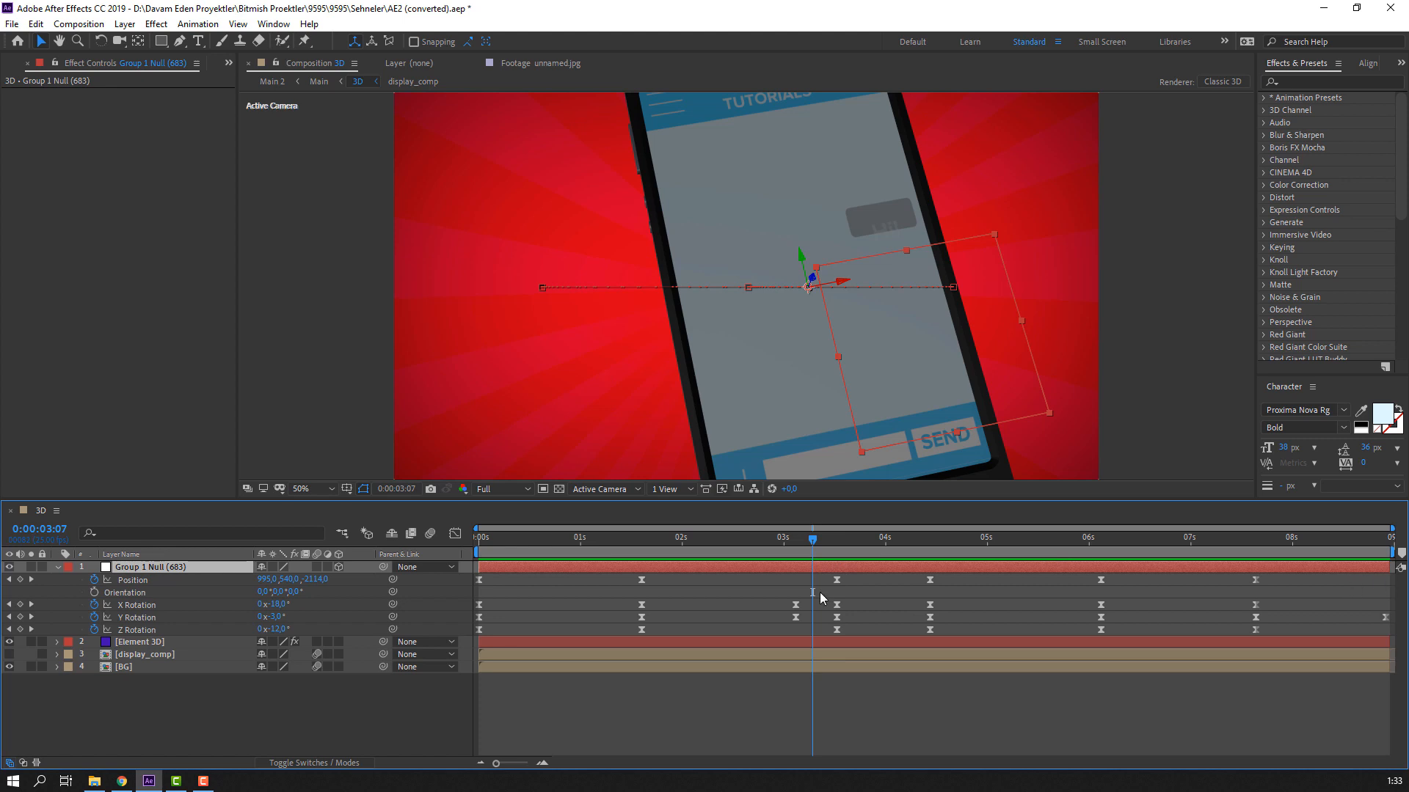
left_click_drag(822, 598, 1328, 618)
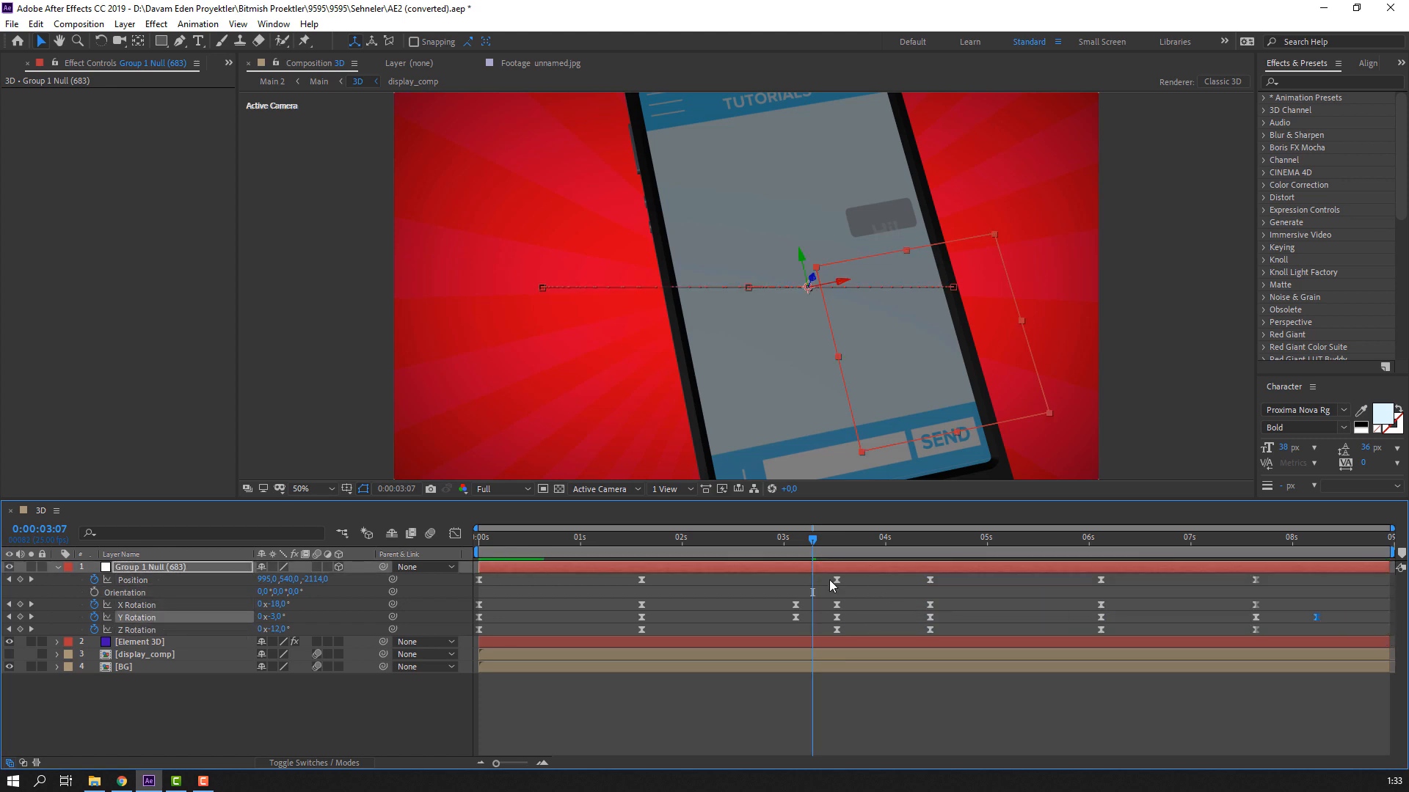
Step: Shift the null's keyframes from the spin onward to start at 0:00:04:00, set Y Rotation there to -22°, and preview
left_click_drag(822, 584, 1325, 635)
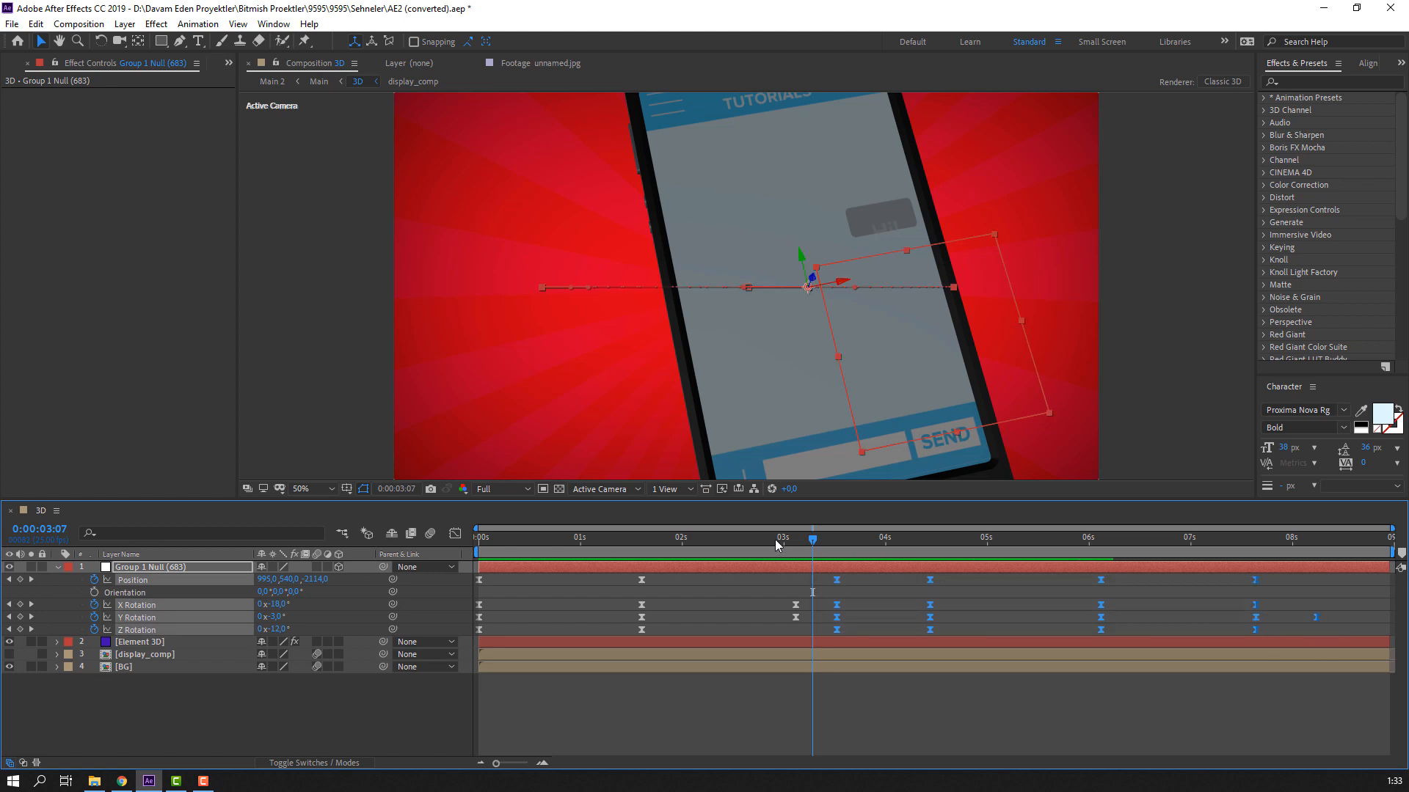
left_click_drag(778, 544, 858, 578)
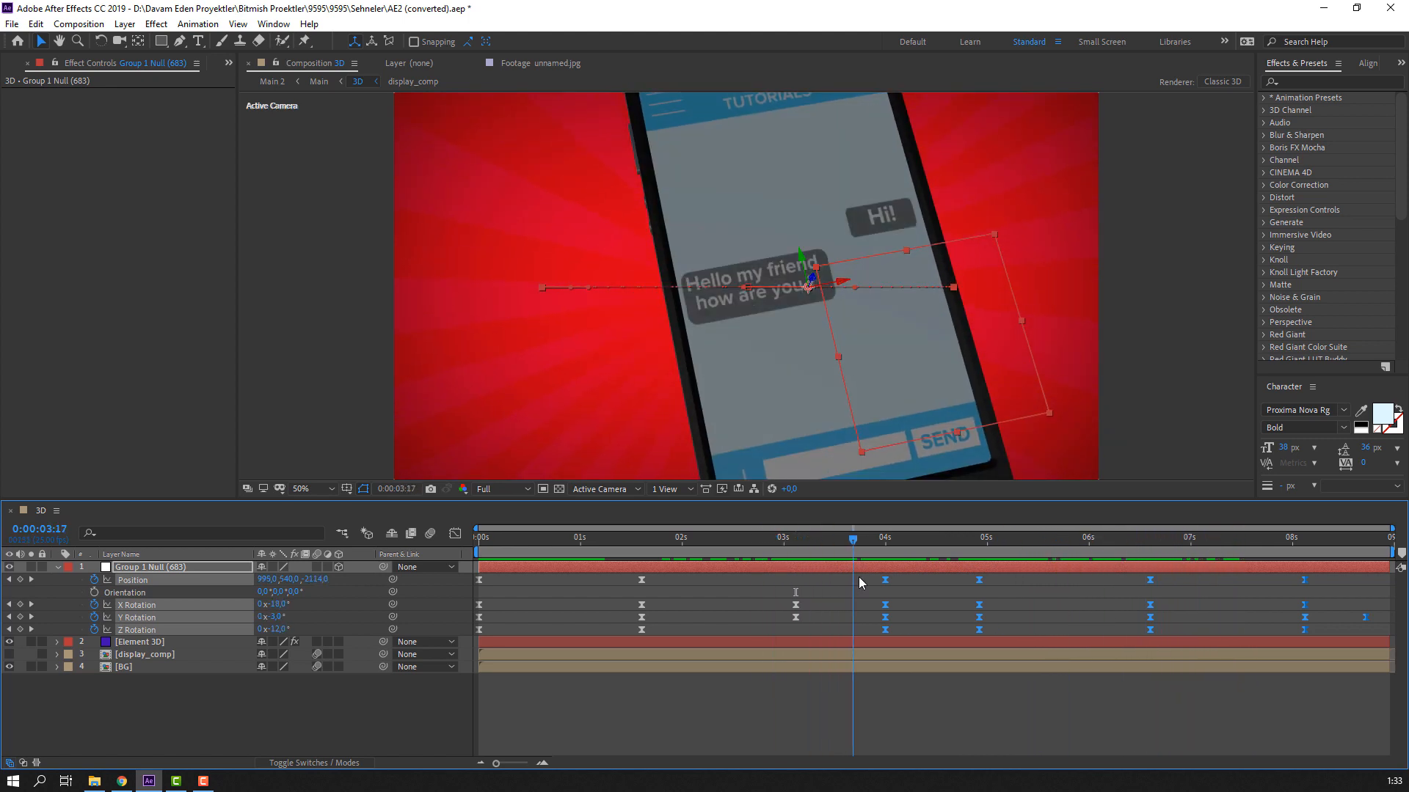
left_click(258, 689)
left_click_drag(277, 618, 263, 618)
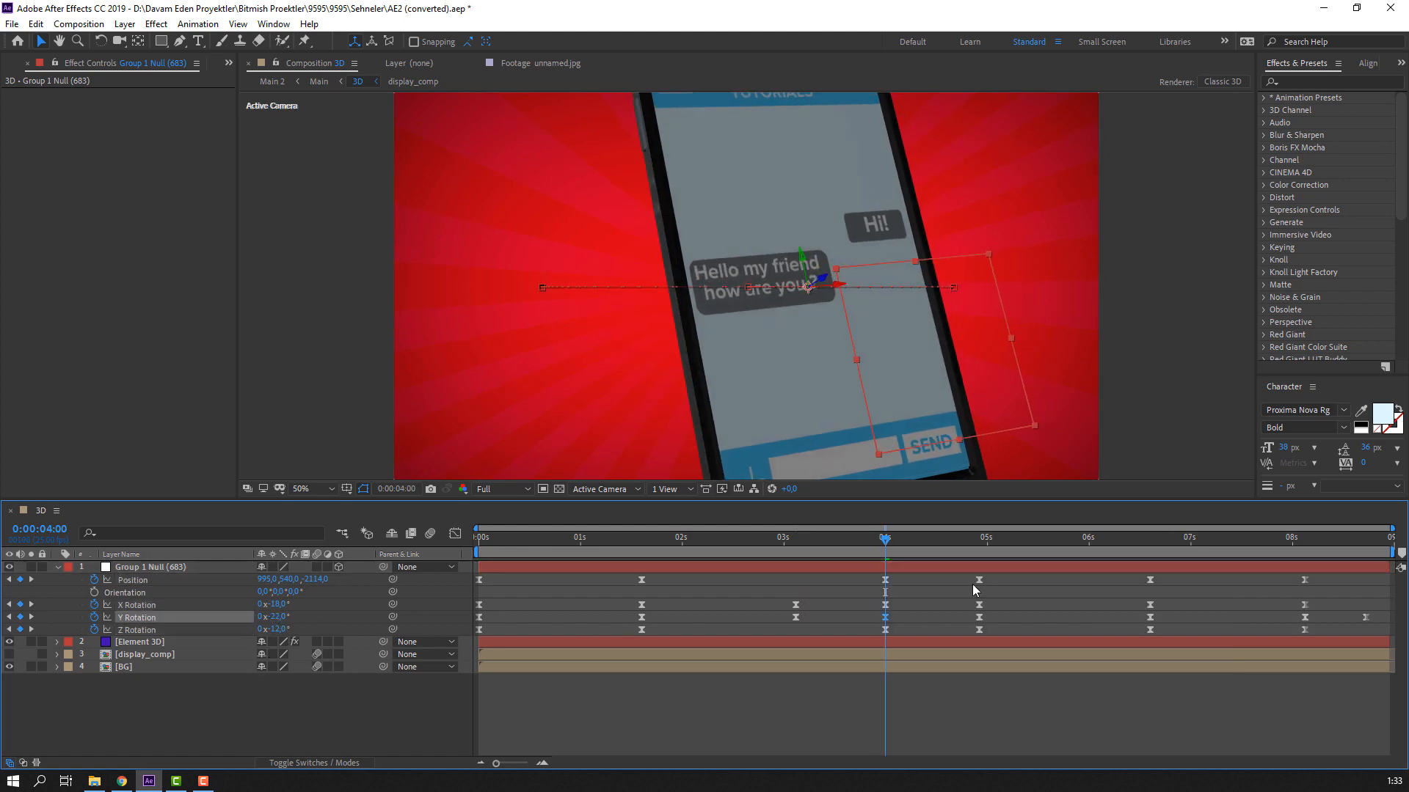
left_click_drag(782, 538, 920, 544)
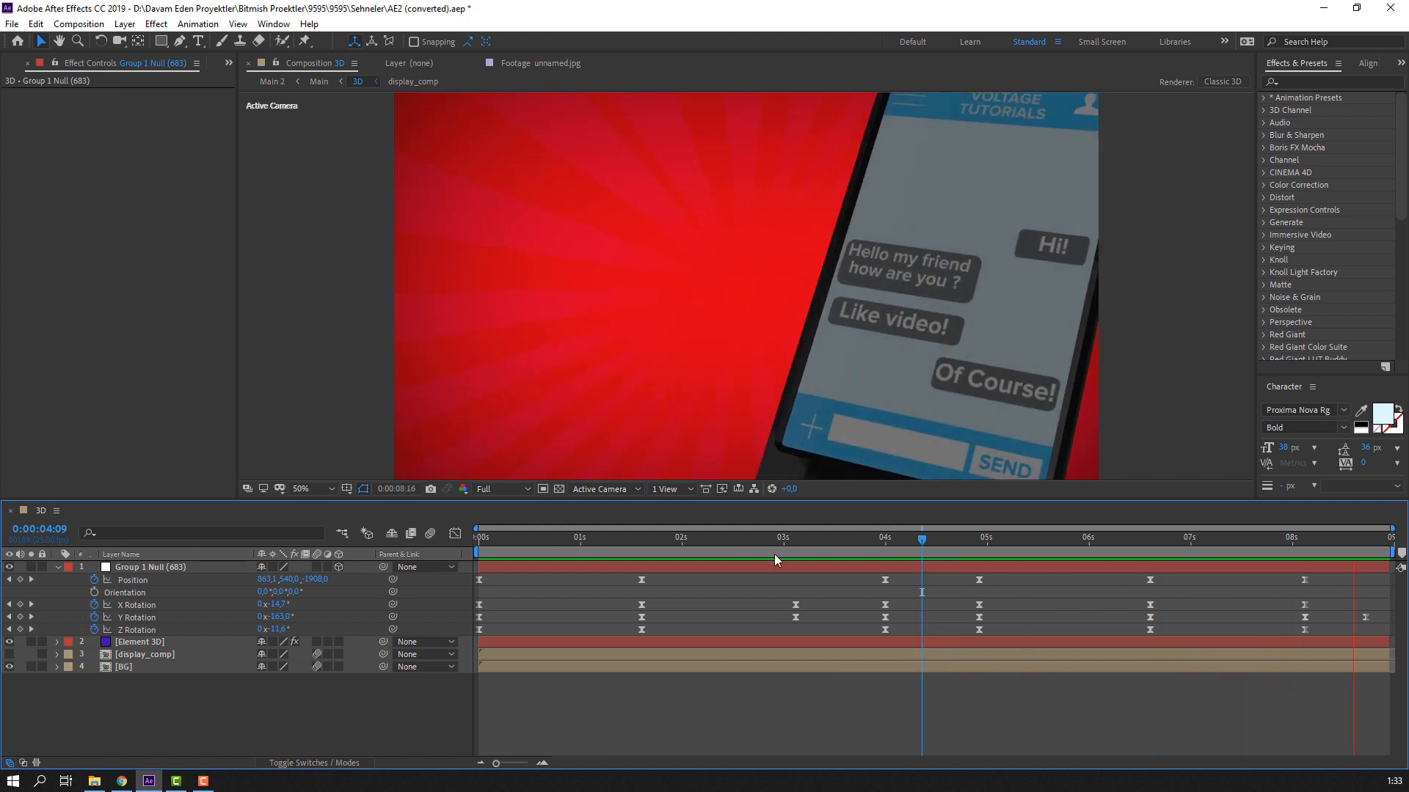
Step: Set the null's Y Rotation to -1x-331° at 0:00:08:18 and move that keyframe to the composition's end
left_click_drag(1212, 539, 1364, 549)
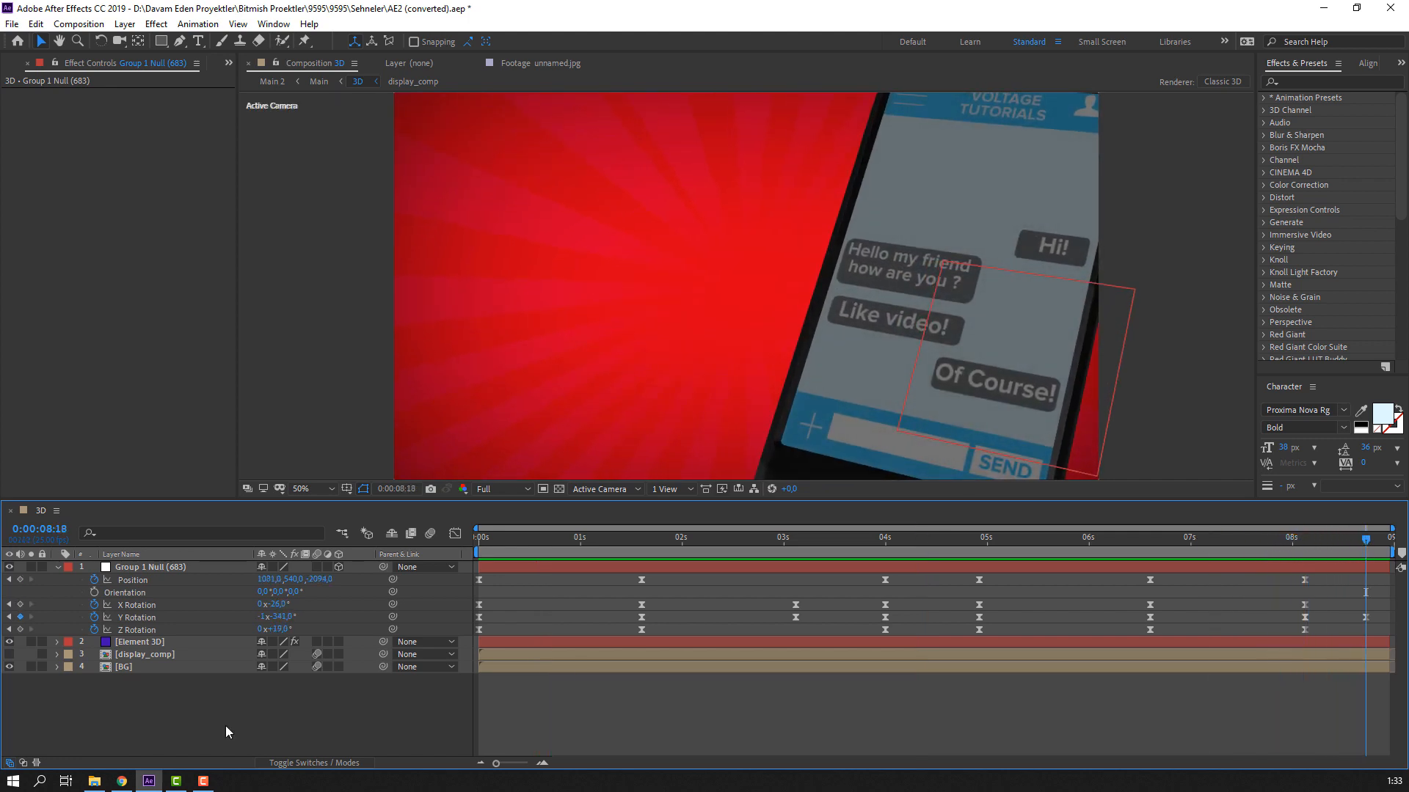
left_click_drag(283, 617, 290, 617)
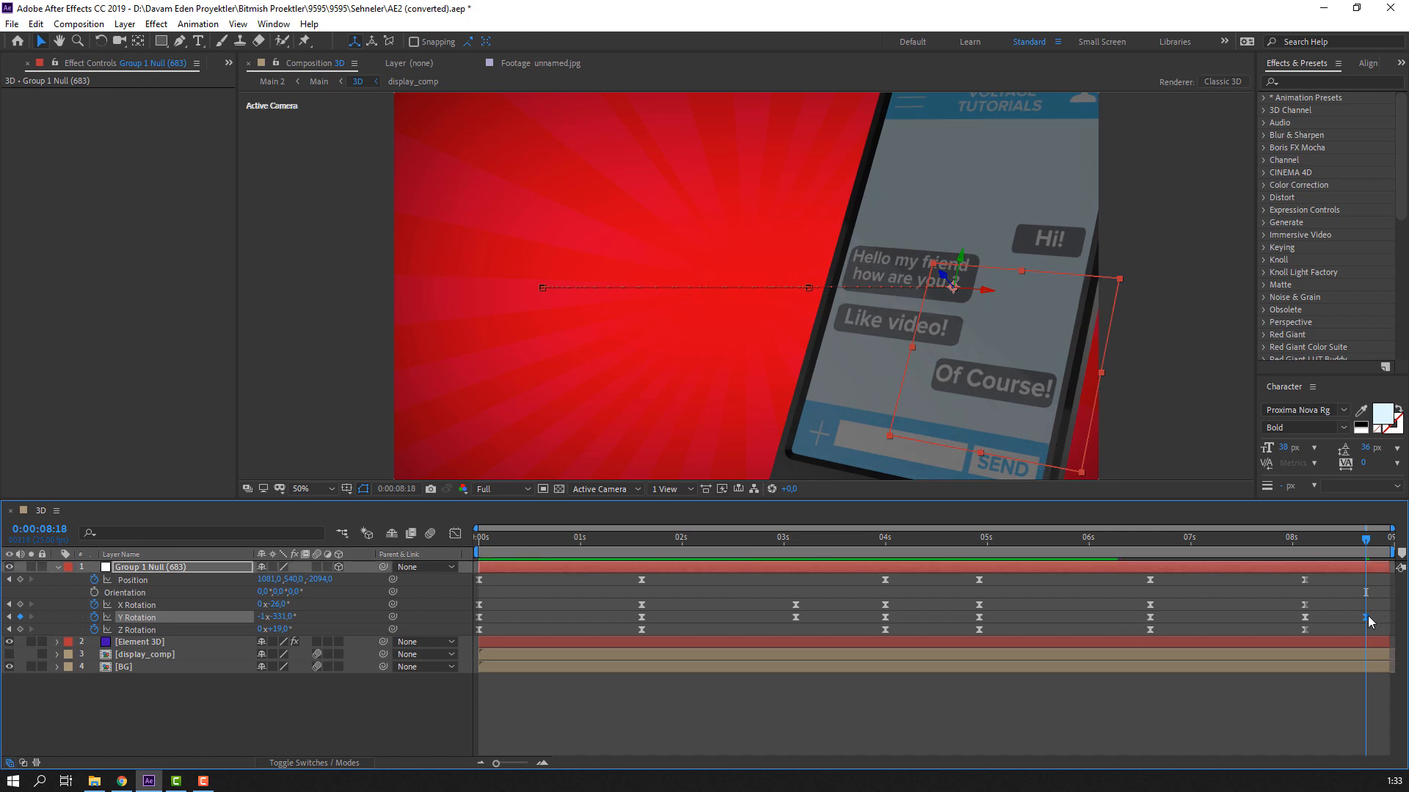
left_click_drag(1367, 619, 1391, 619)
Step: Preview the ending with the work area starting at 0:00:07:15, and restore the work area to the full composition
left_click_drag(1254, 549, 1251, 549)
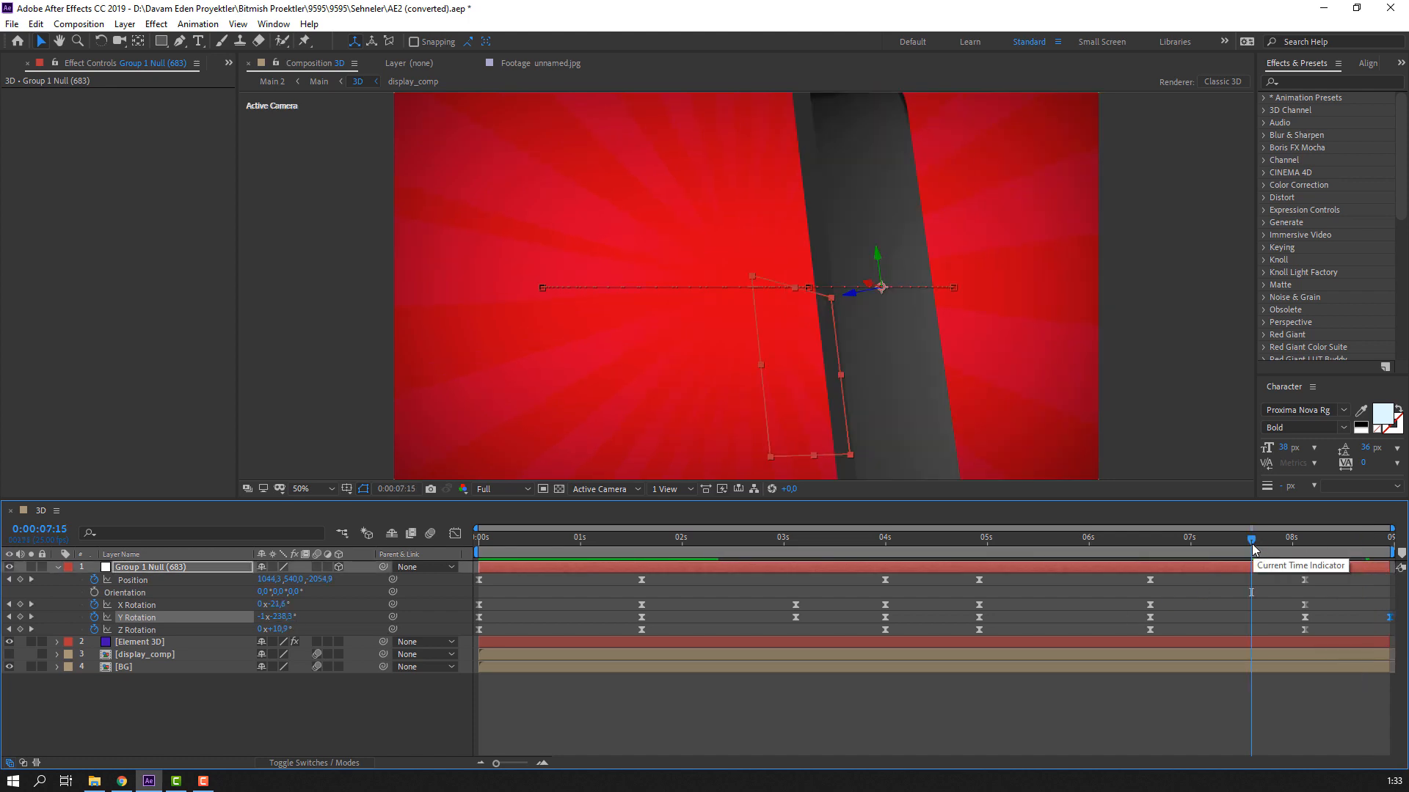
key("b")
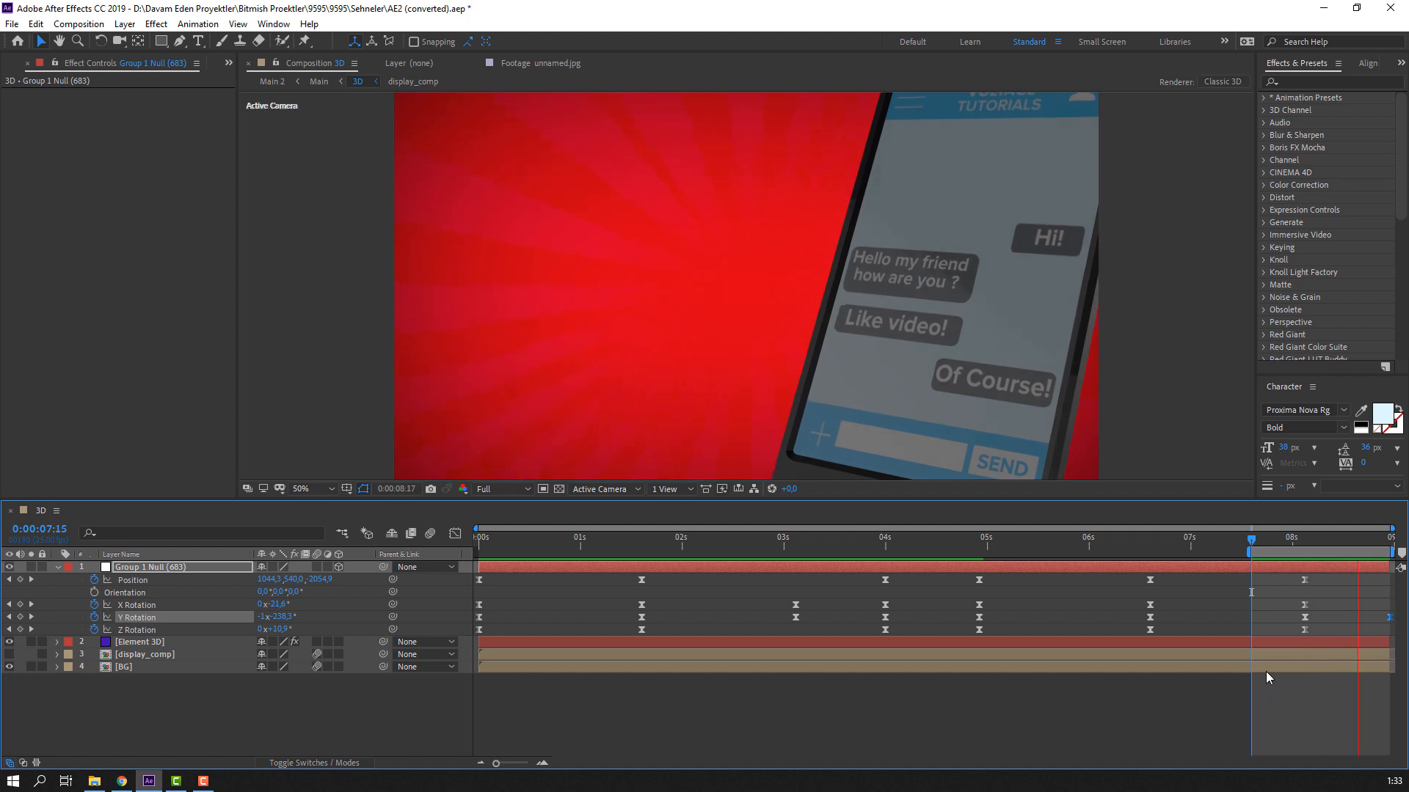
key("space")
left_click_drag(1227, 557, 362, 578)
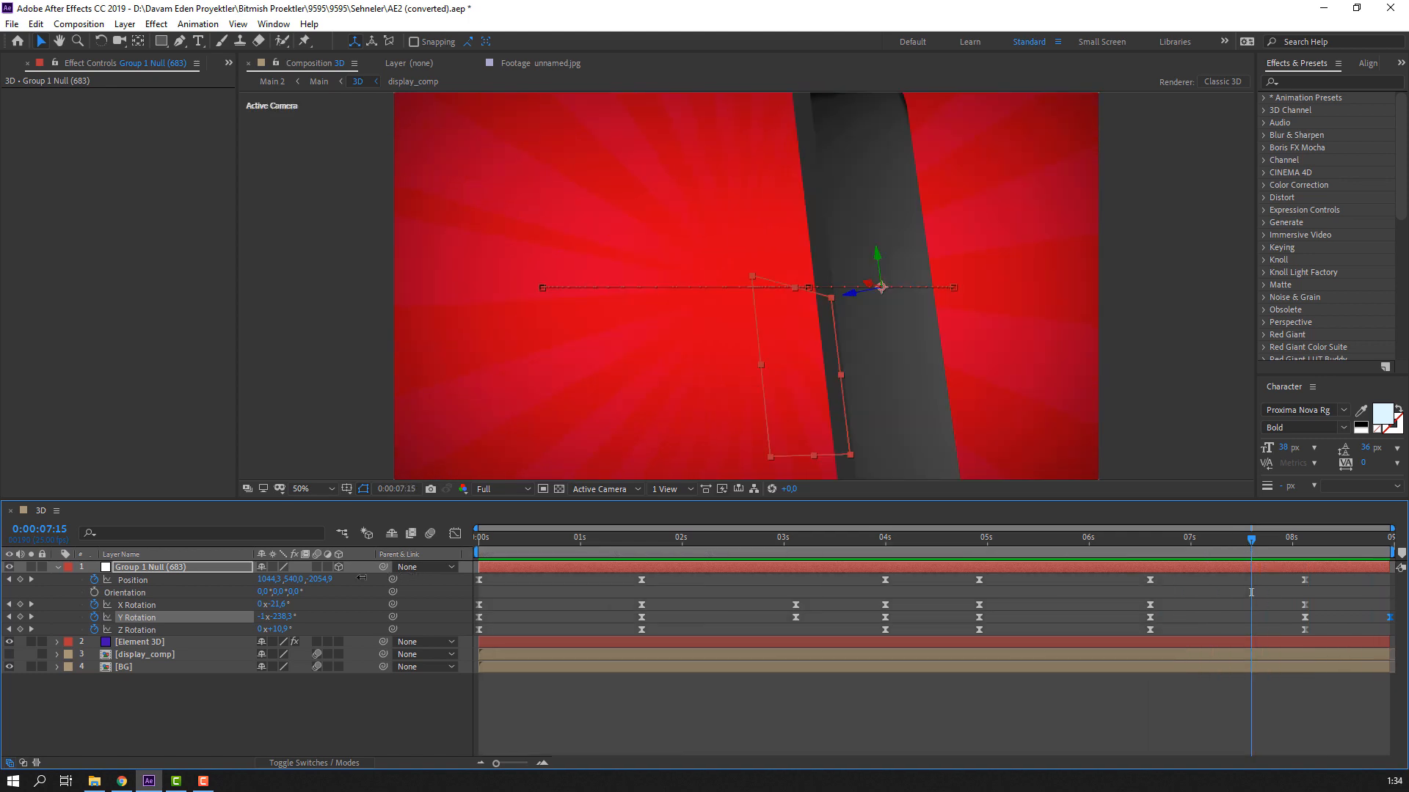
Step: At 0:00:00:00, set the null's Y Rotation to 1x+234° and preview the fly-in
left_click_drag(500, 543, 460, 540)
left_click(237, 691)
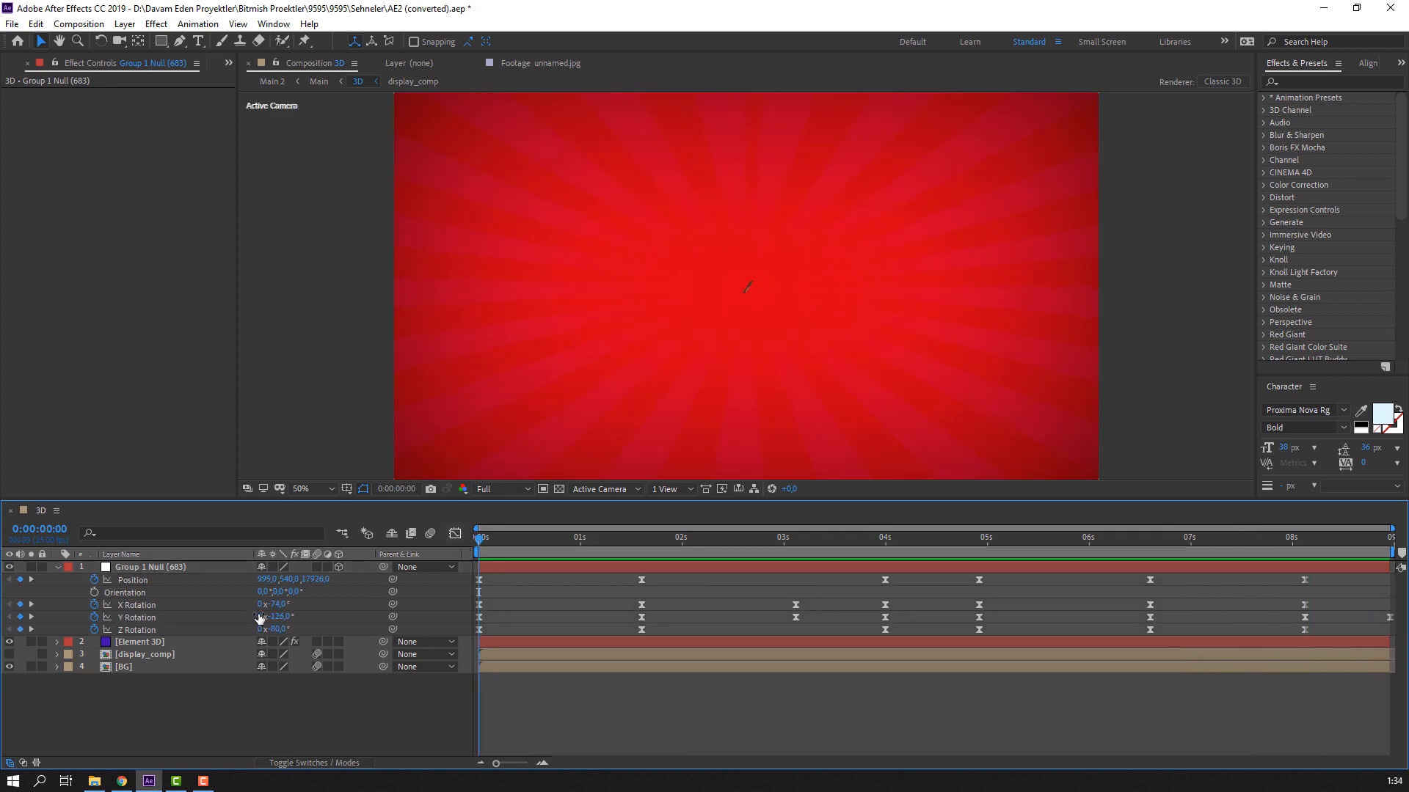
type("1")
key("Return")
key("space")
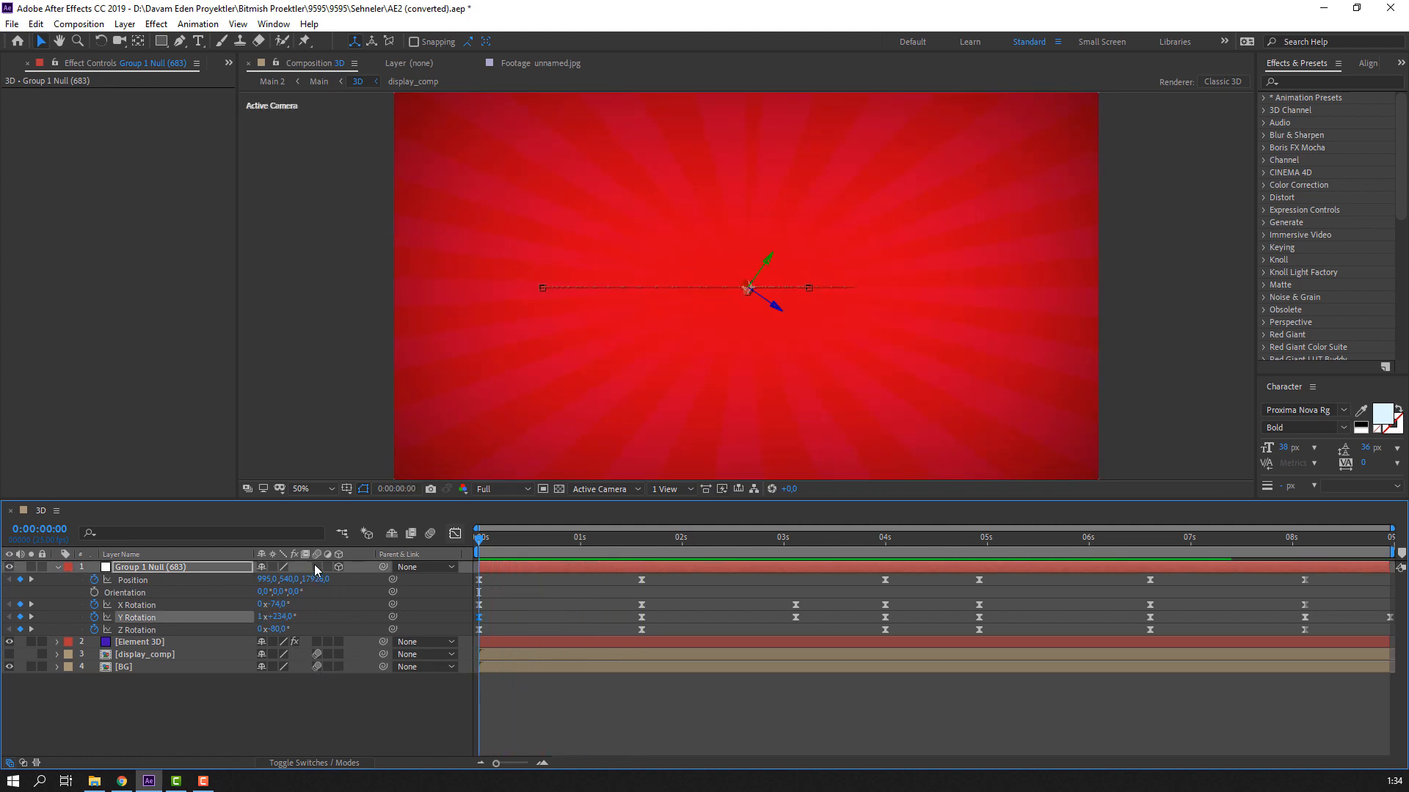
Step: Enable motion blur for the null, the Element 3D layer and the composition, and check the fly-in
left_click(317, 570)
left_click(317, 642)
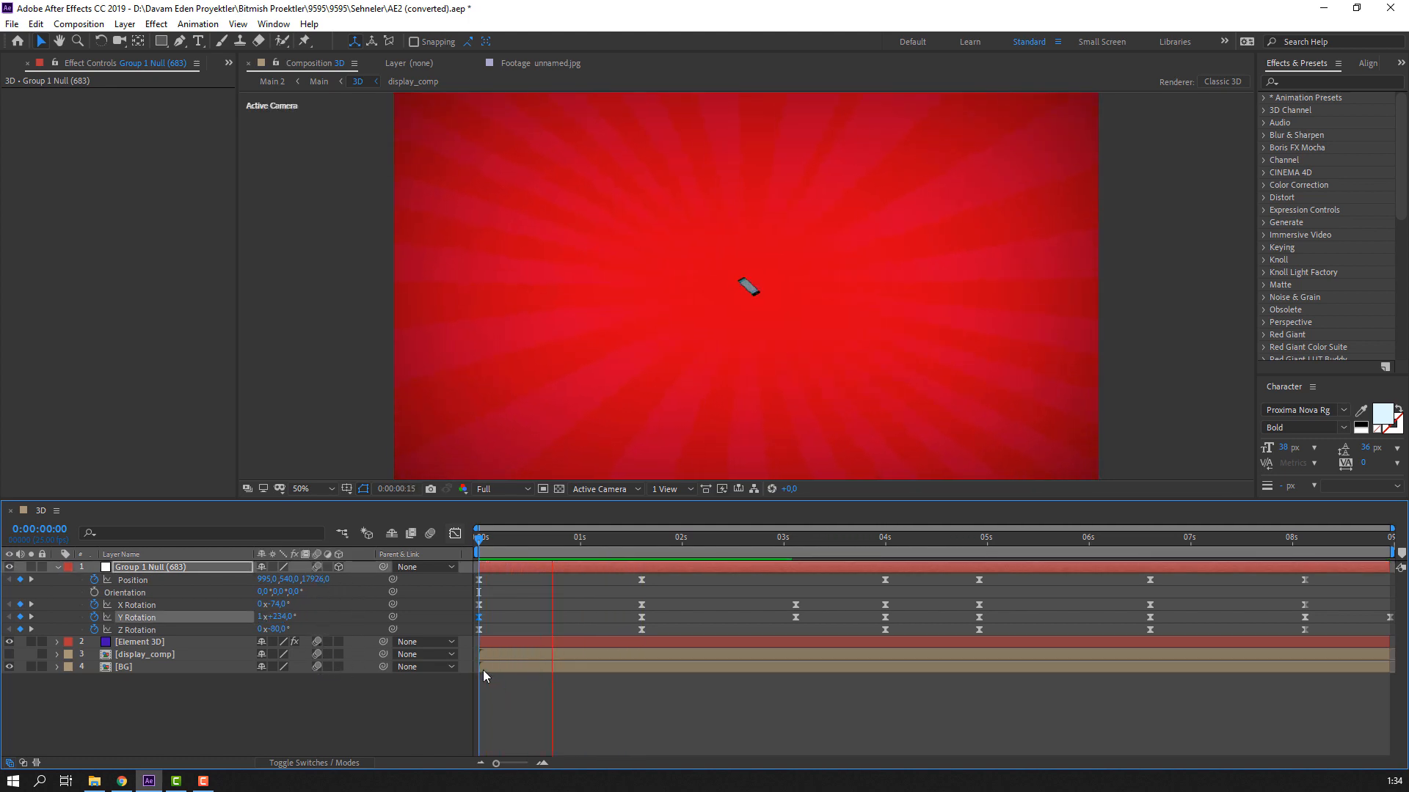
key("space")
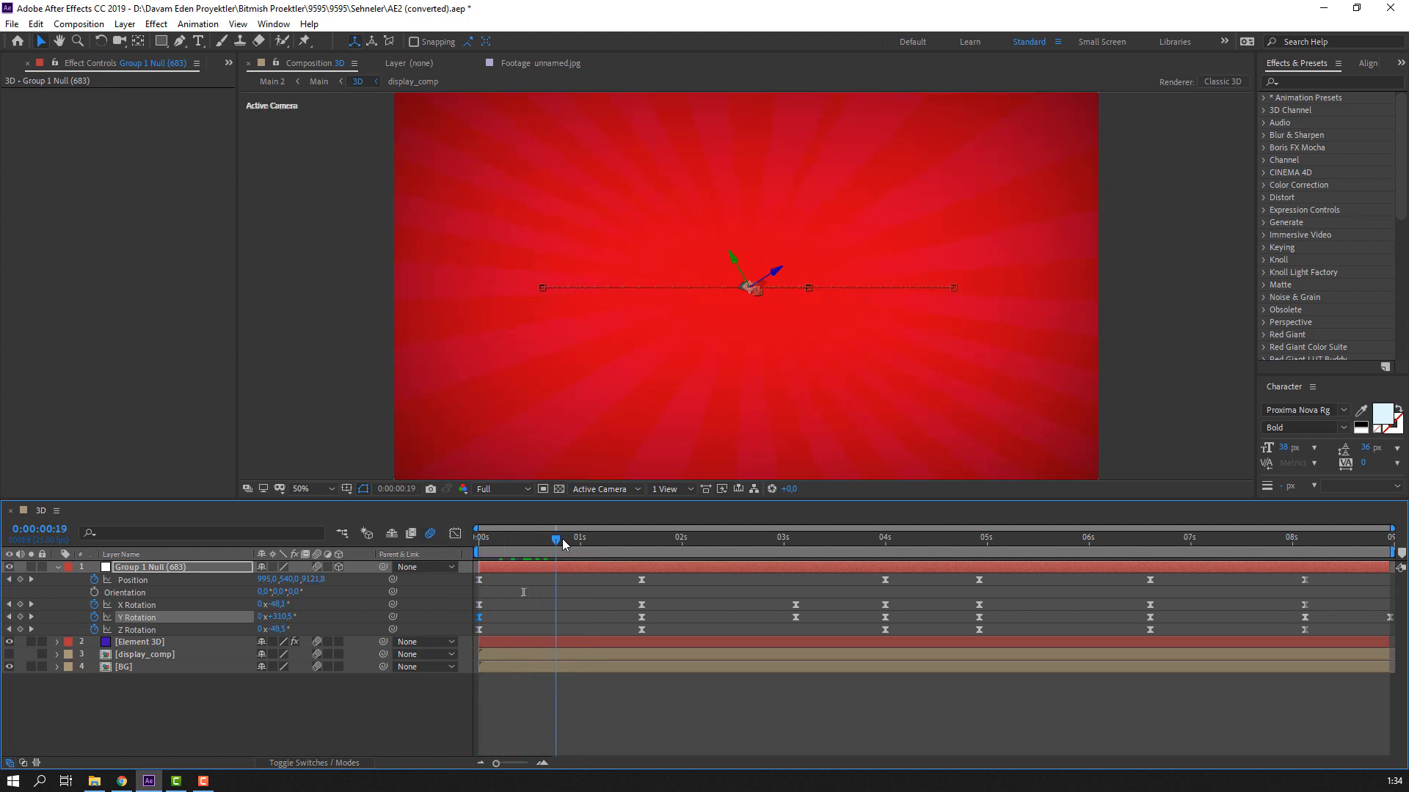
left_click(345, 692)
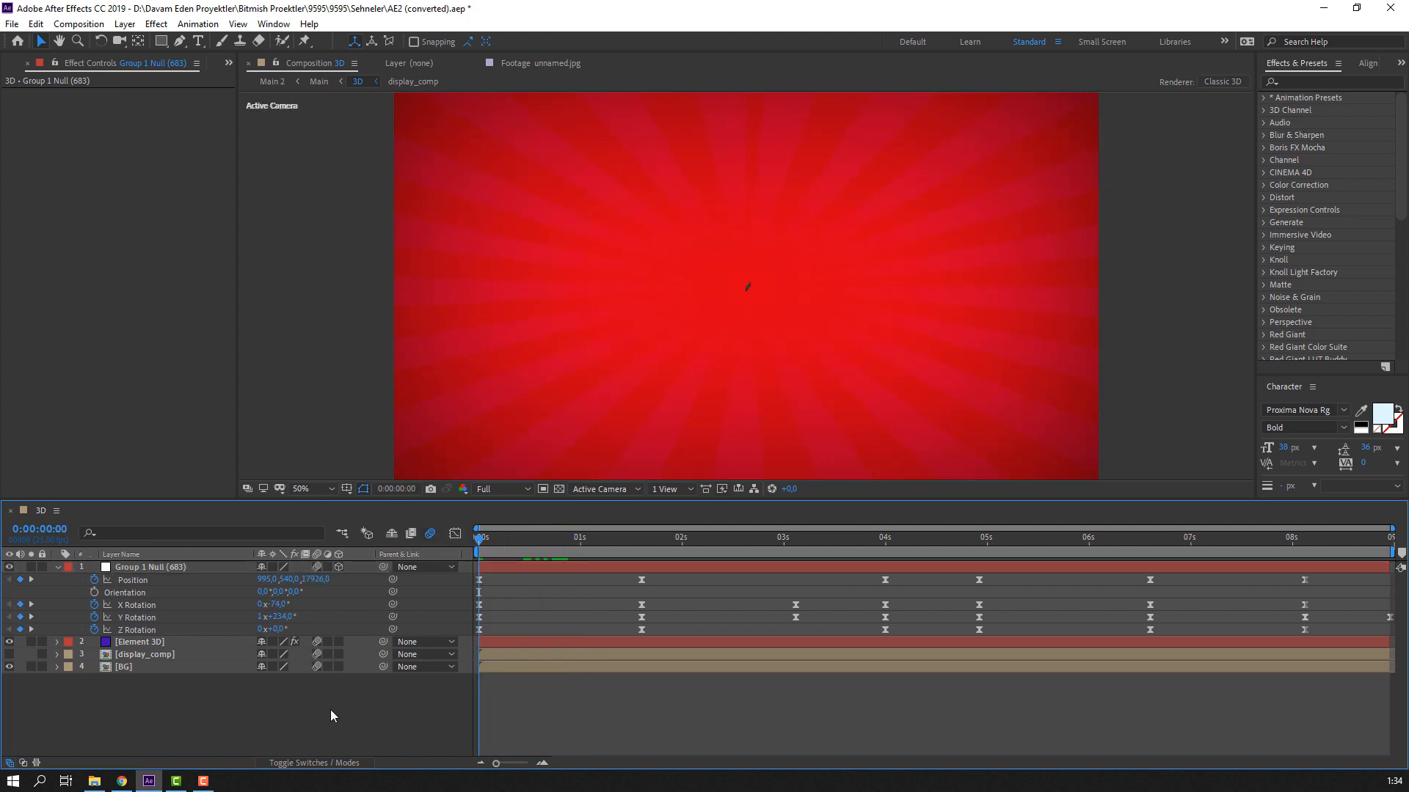
Step: Keyframe the null's Scale at 100% at 0:00:00:19 and 0% at 0:00:00:00, and preview the phone's entrance
key("space")
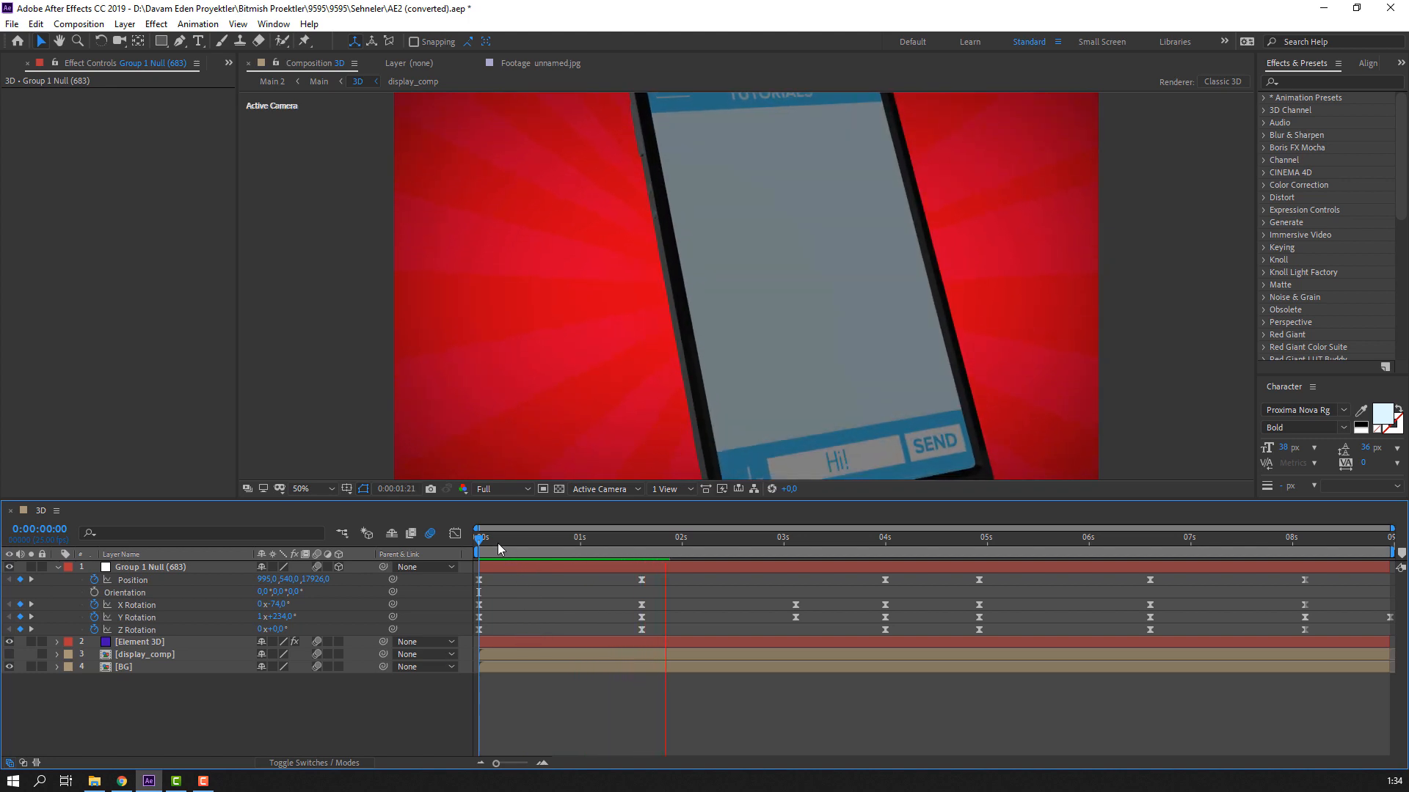
left_click_drag(497, 543, 555, 539)
left_click(556, 569)
key("shift+s")
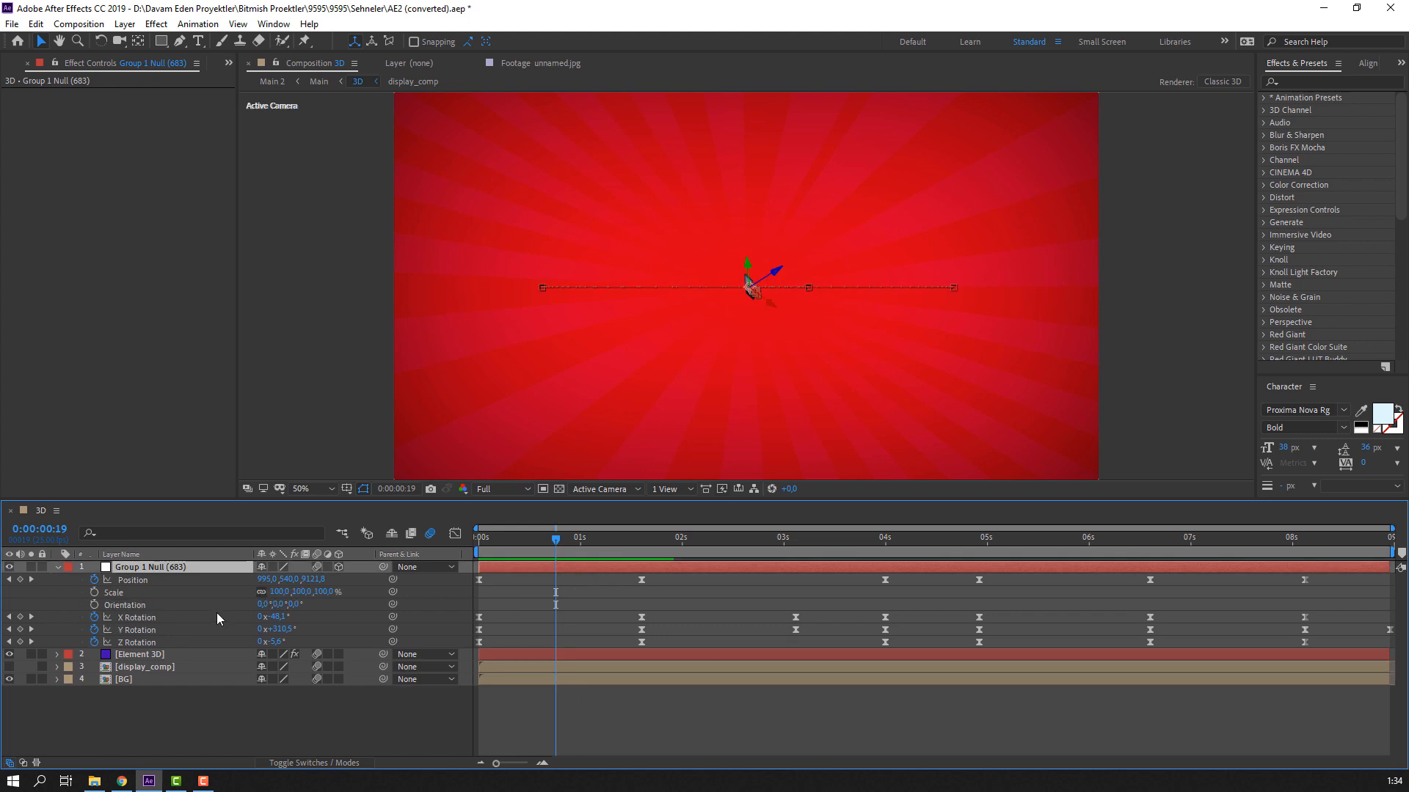
left_click(94, 593)
key("Home")
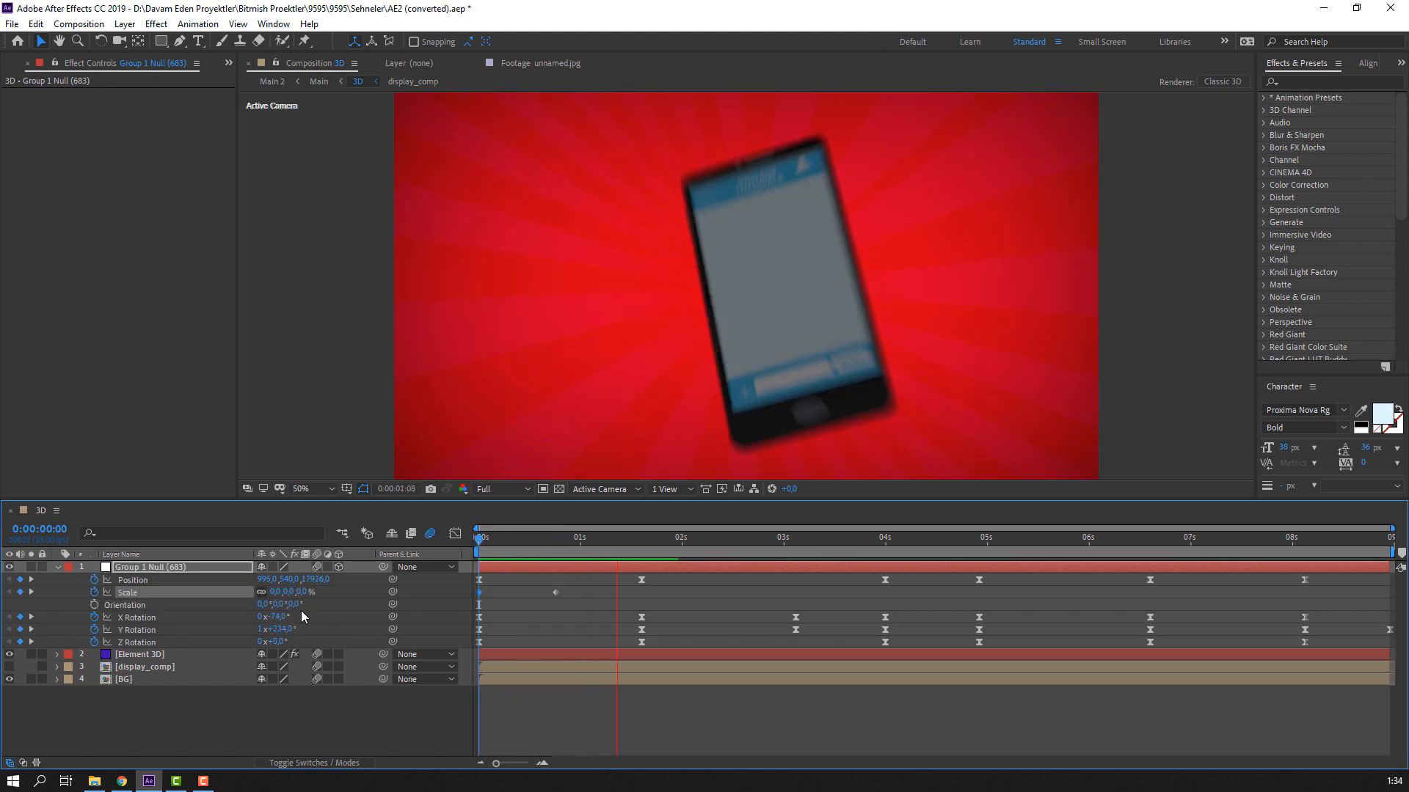
key("space")
Step: Shift both Scale keyframes so the scaling starts at 0:00:00:11, and preview from there with the composition fitted to the viewer
left_click_drag(520, 541, 597, 600)
left_click(484, 592)
left_click(479, 592)
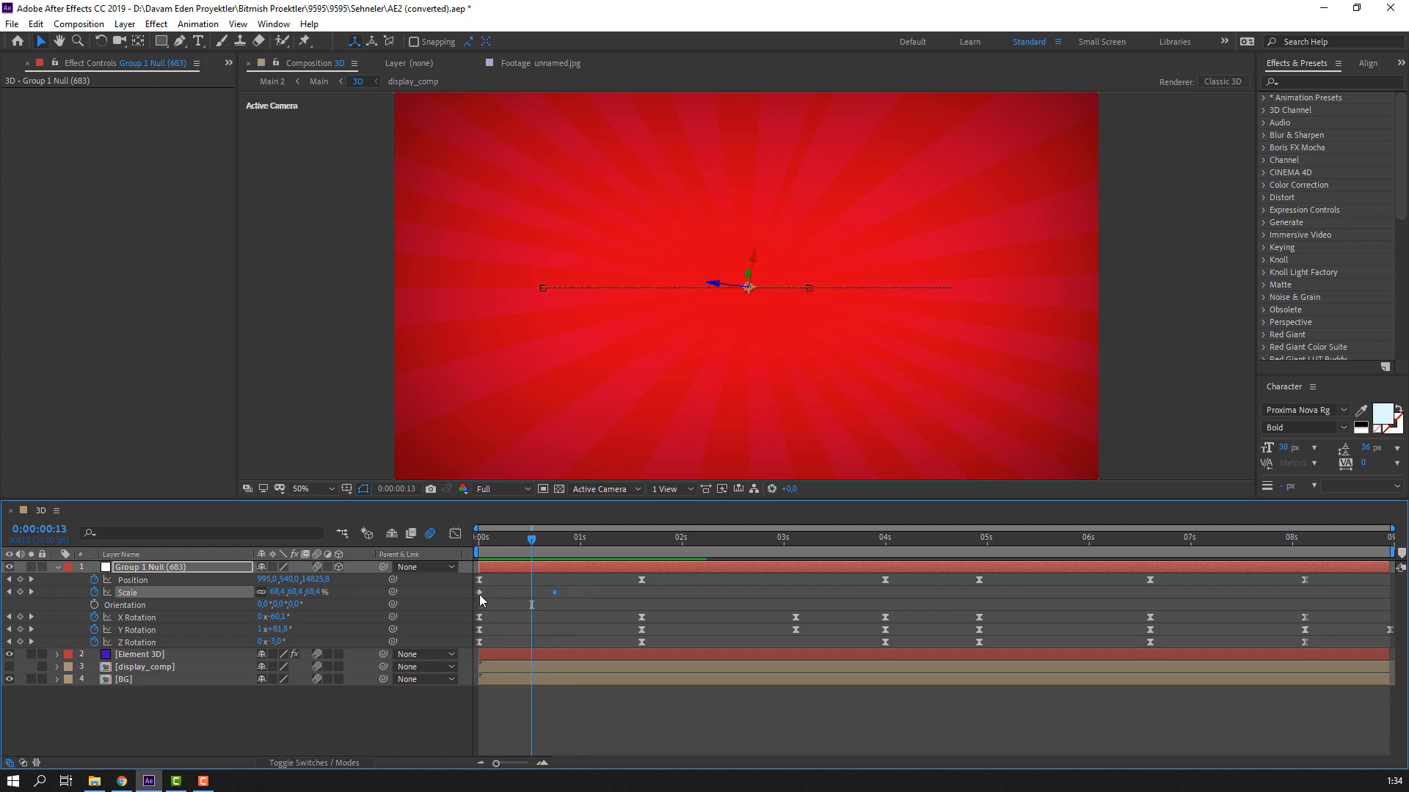
left_click_drag(481, 593, 527, 545)
key("space")
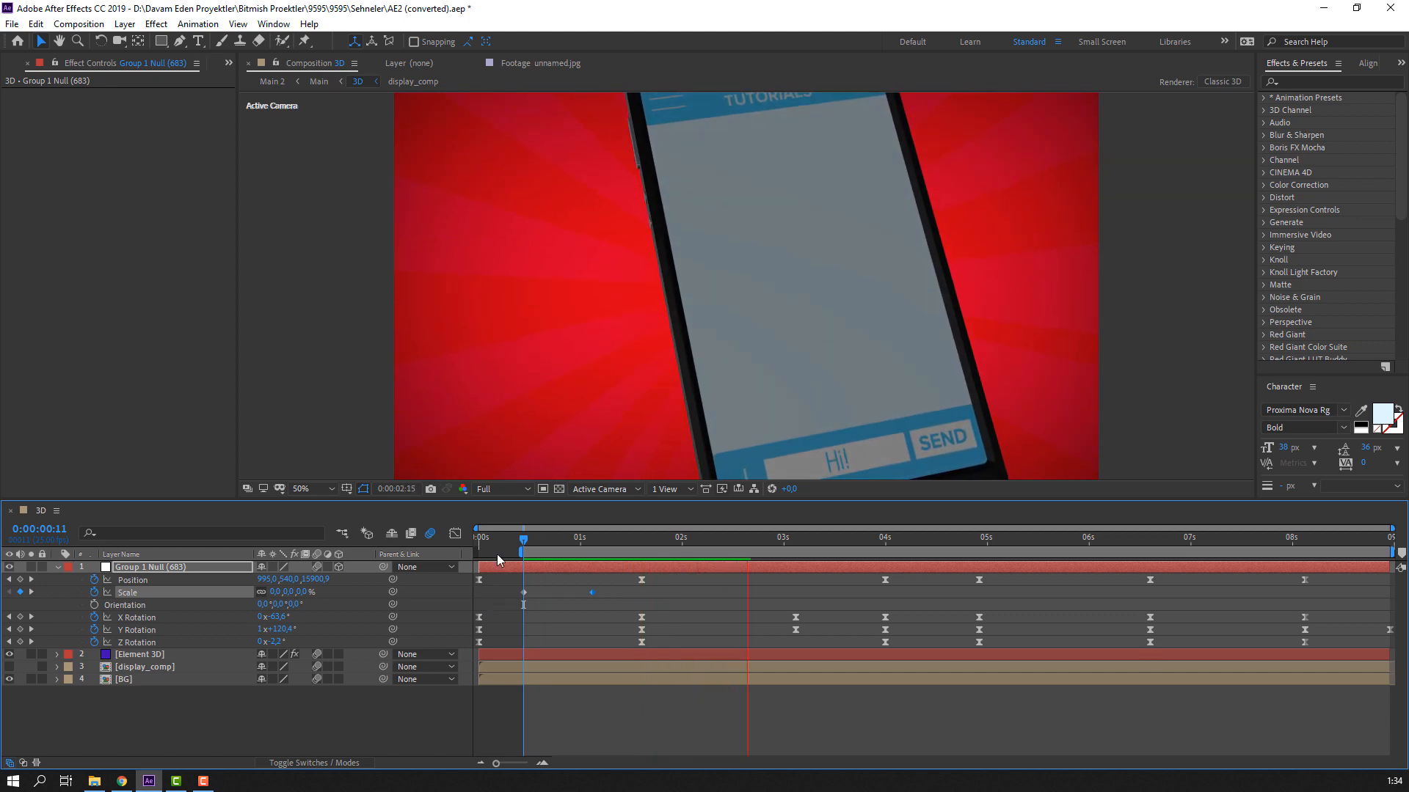
left_click(329, 489)
left_click(323, 520)
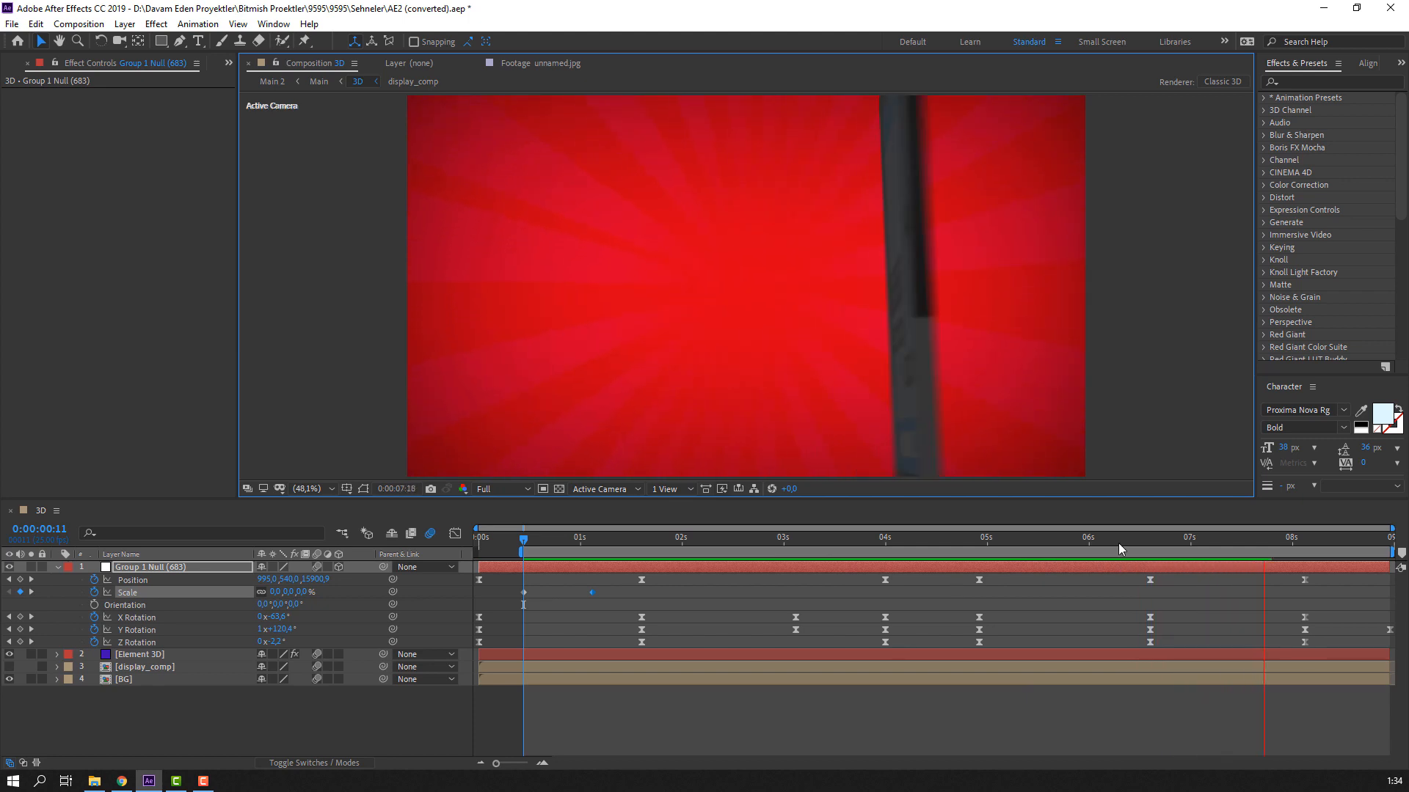
Step: Set the Element 3D layer's additional lighting to Cinema in its render settings and check the phone around 0:00:03:20
left_click_drag(1115, 535, 1321, 531)
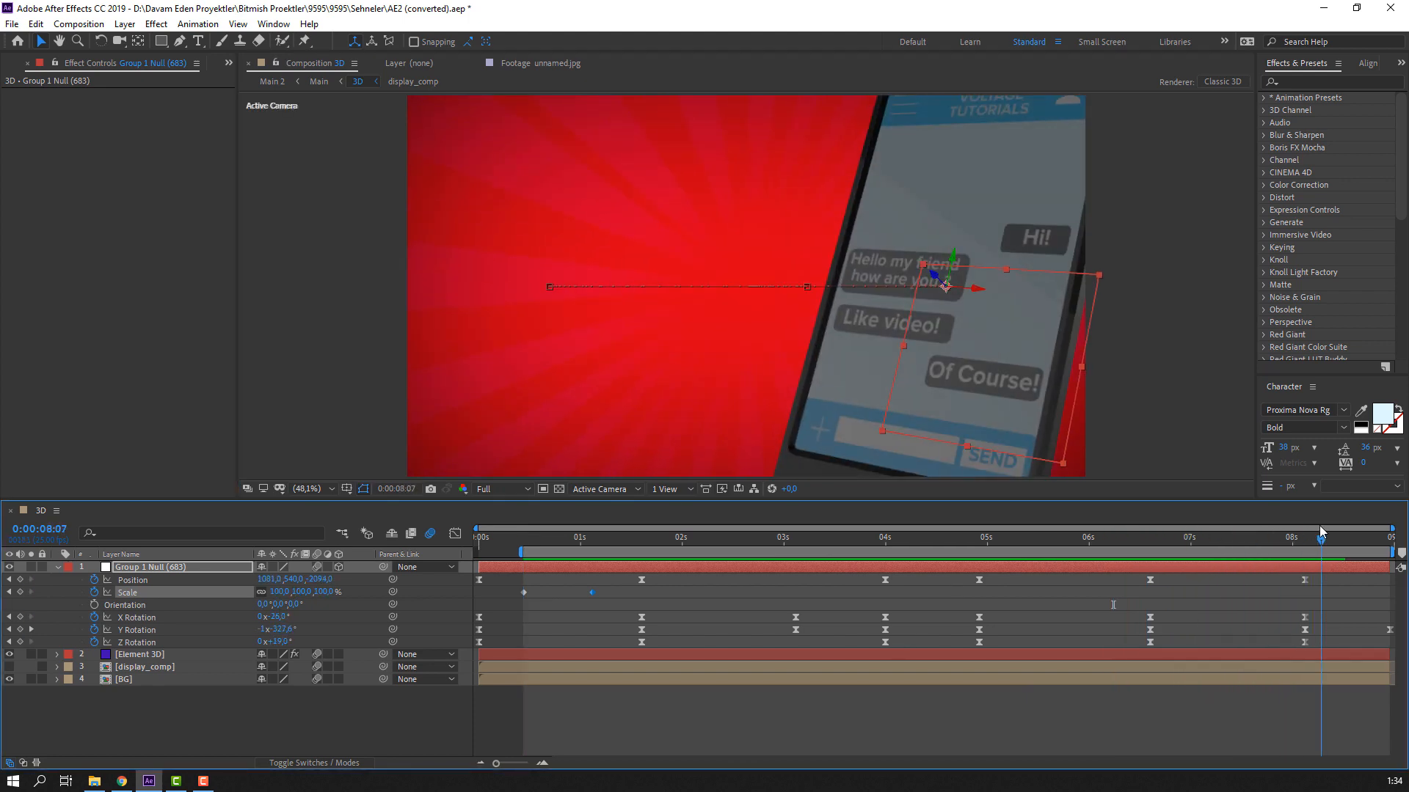
left_click(56, 567)
left_click(145, 580)
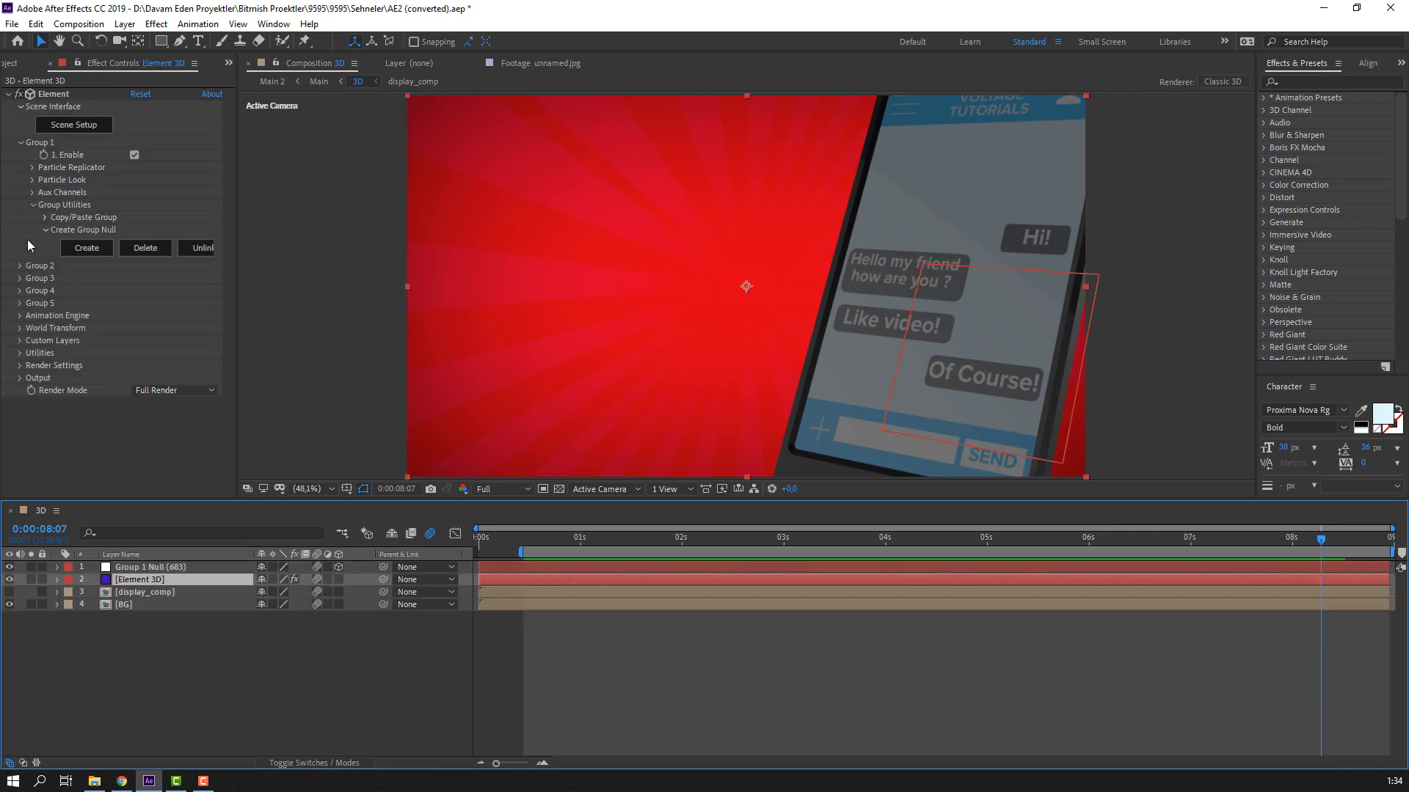
left_click(21, 143)
left_click(20, 256)
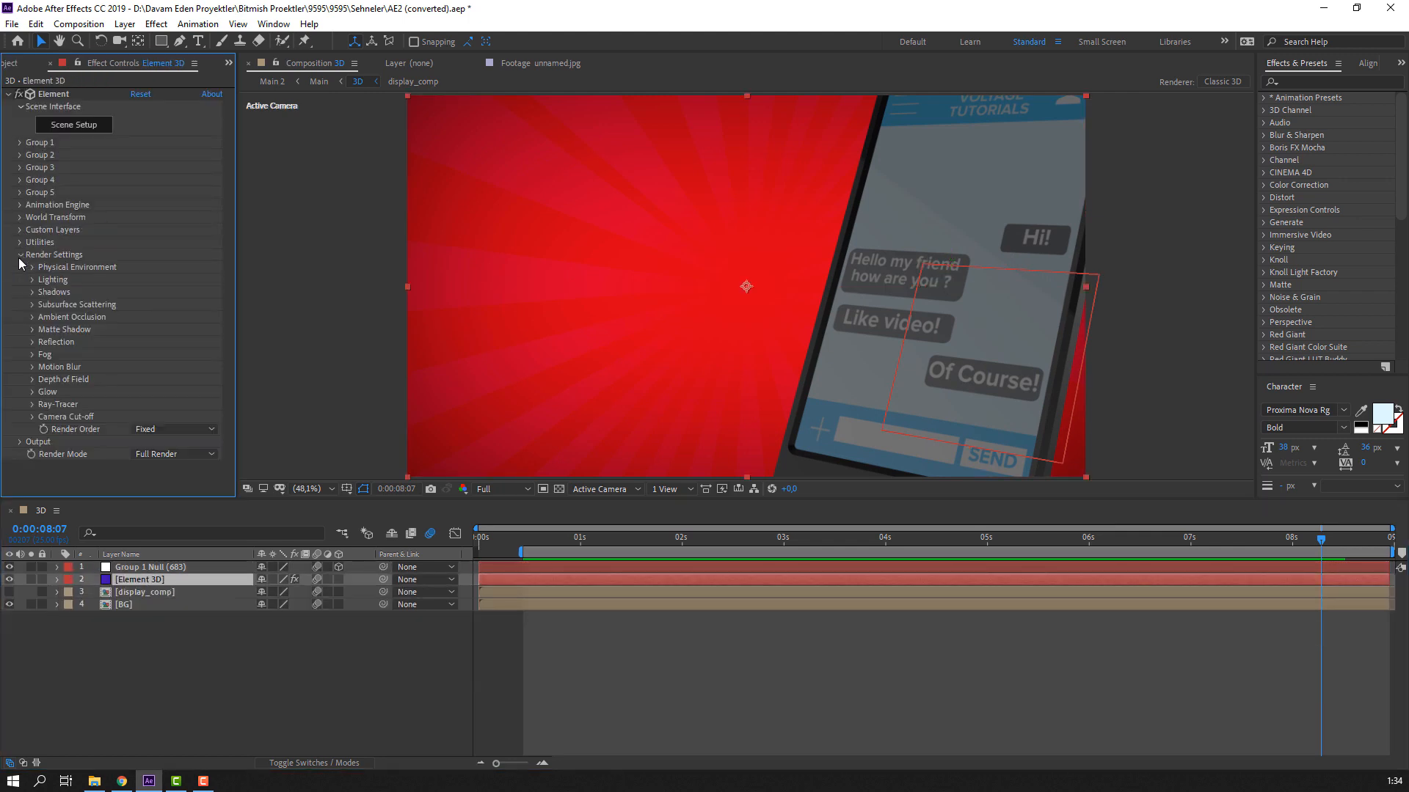
left_click(29, 279)
left_click(178, 318)
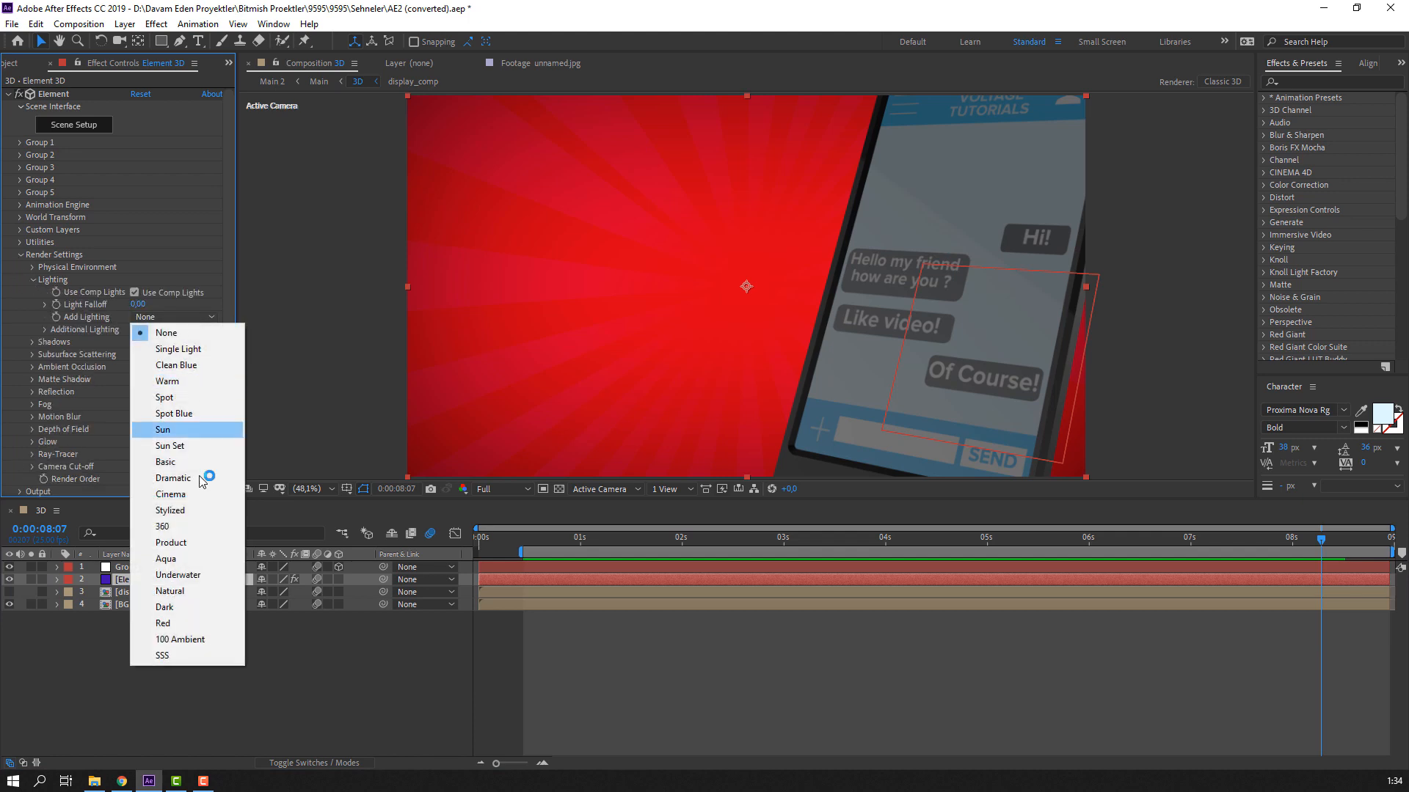
left_click(173, 543)
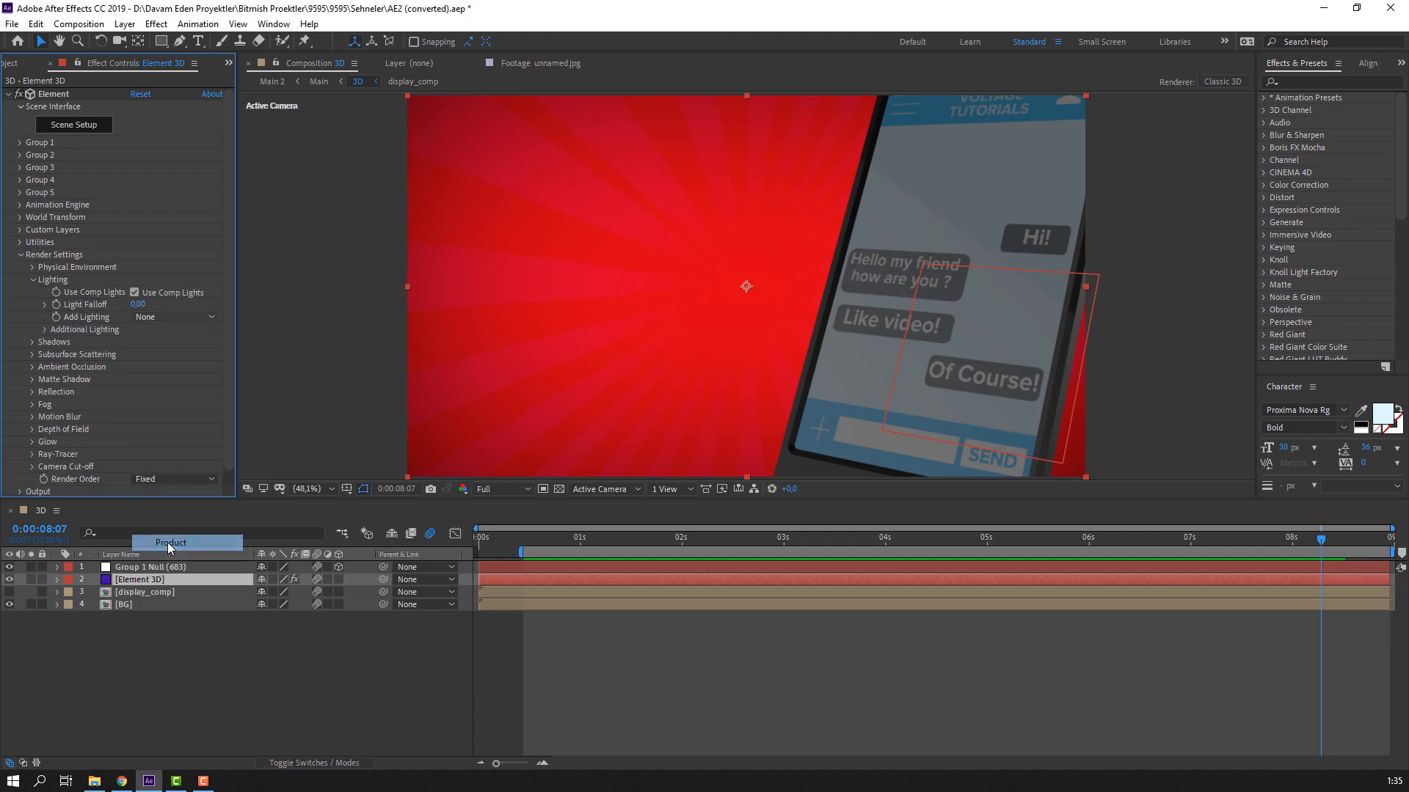
left_click(174, 320)
left_click(179, 494)
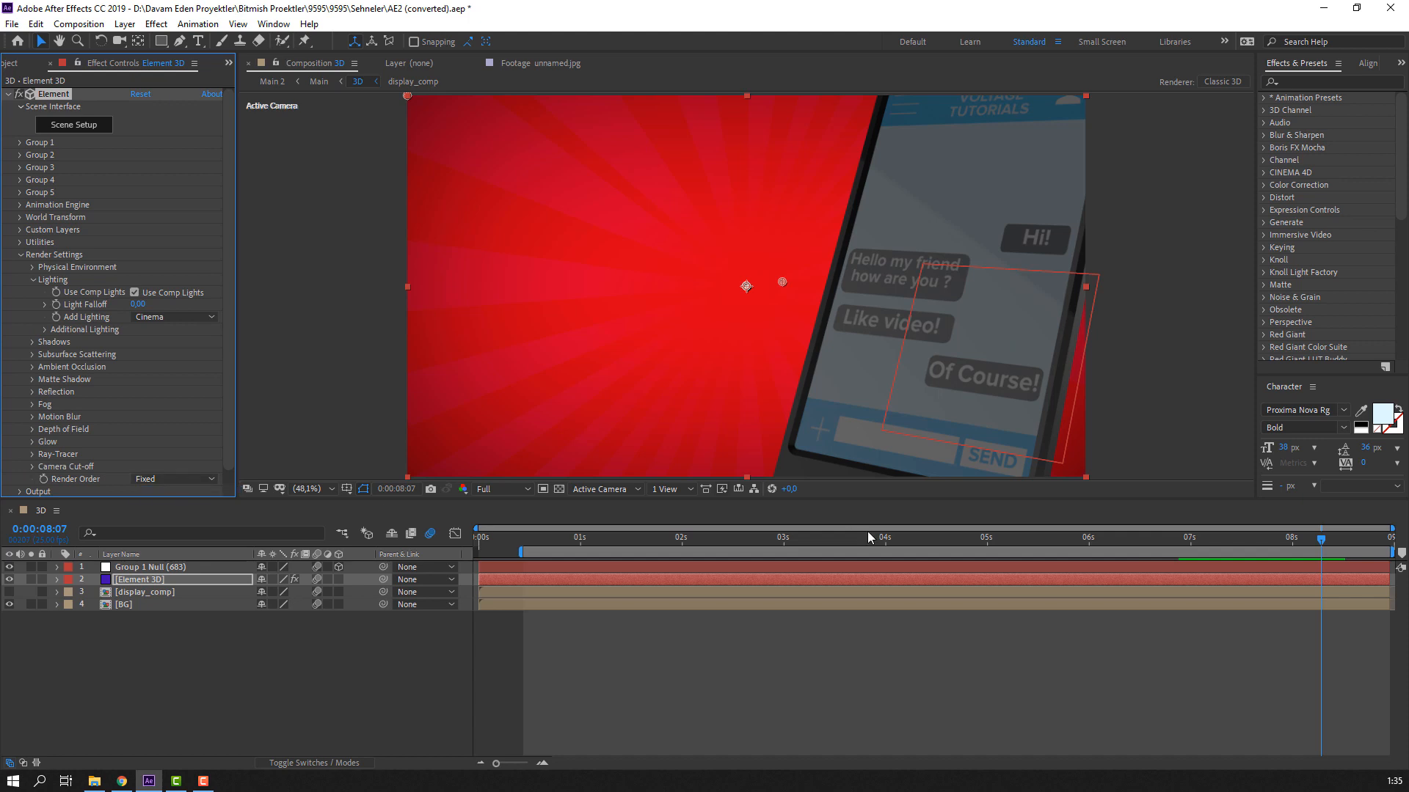
left_click_drag(1214, 542, 866, 547)
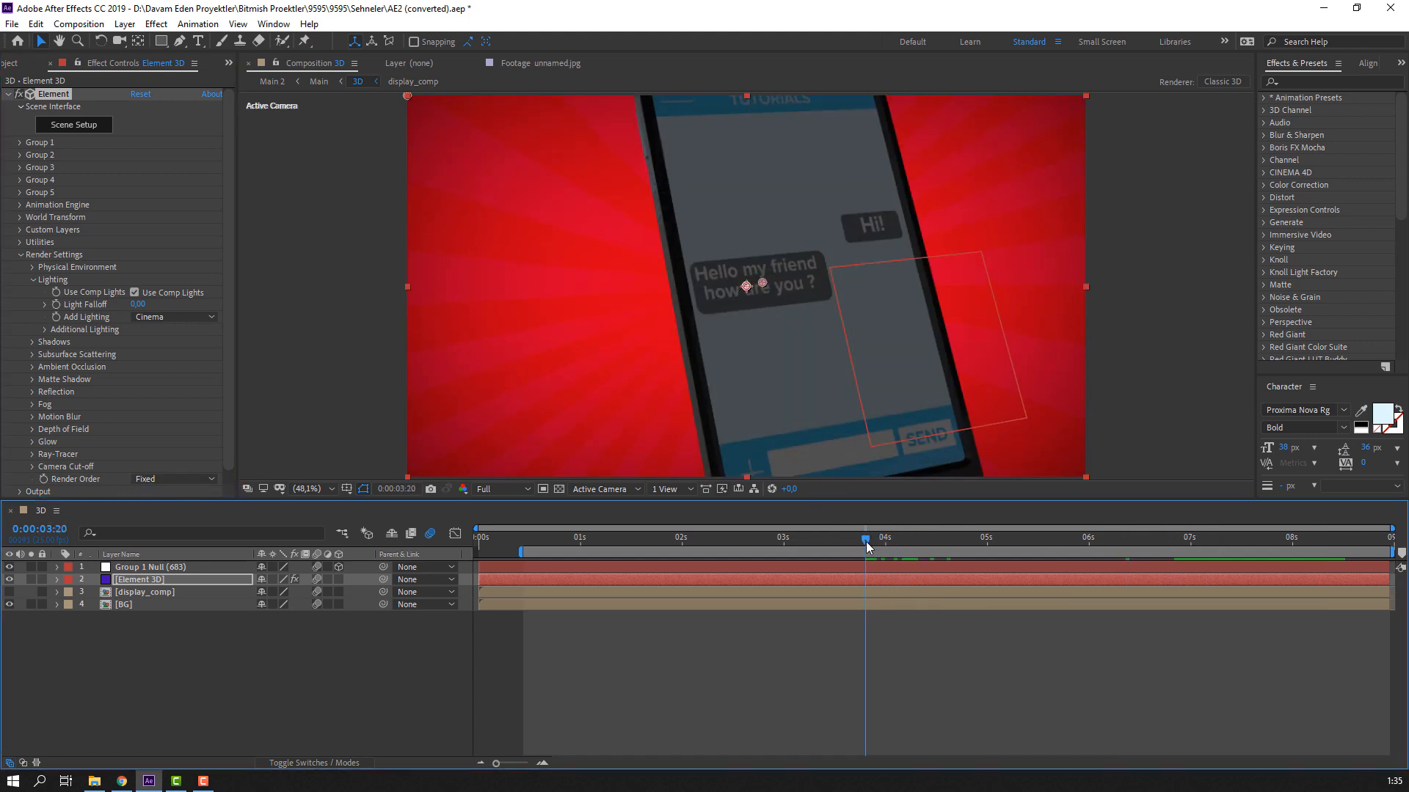
left_click(28, 280)
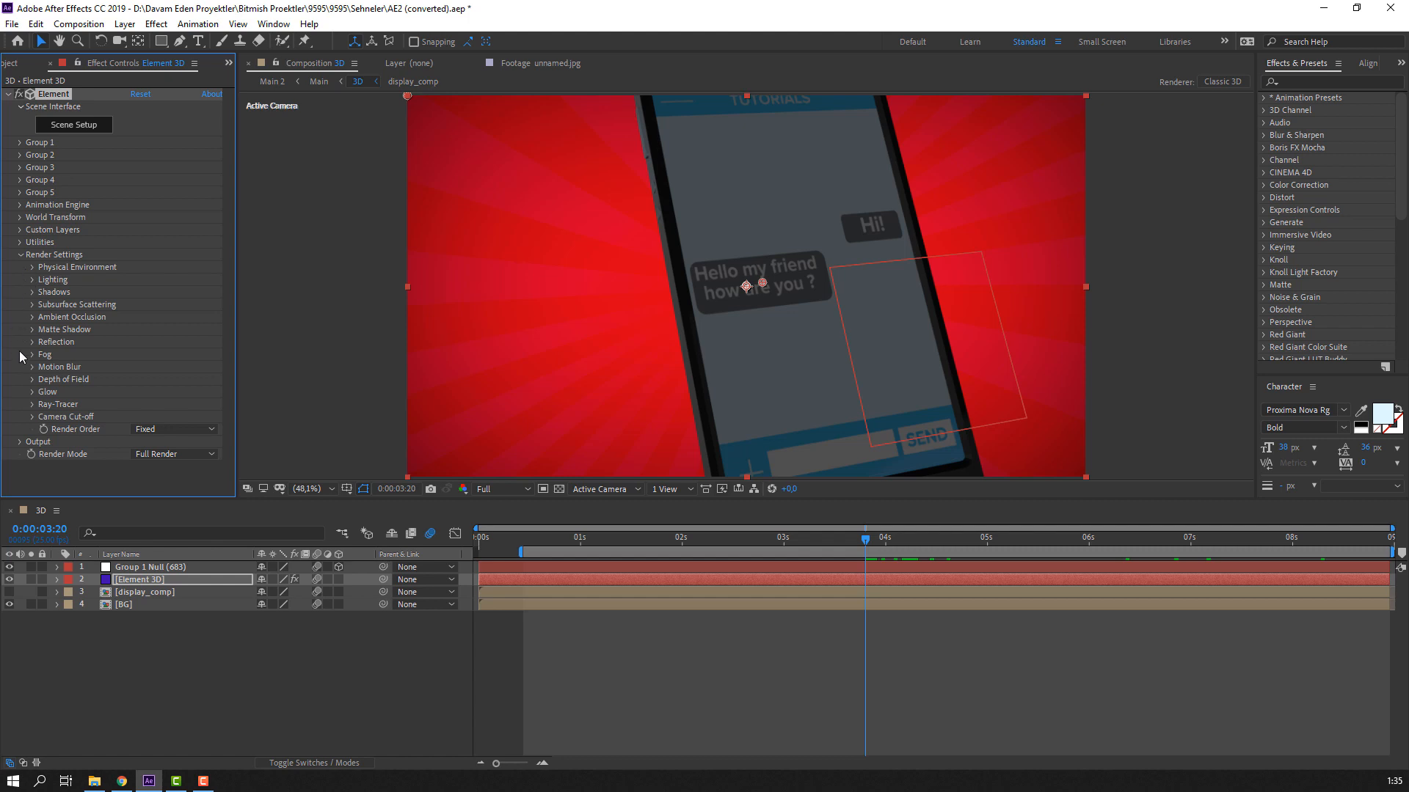
left_click(20, 254)
Step: Apply Lumetri Color to the Element 3D layer and raise its Exposure to brighten the phone
left_click(1316, 80)
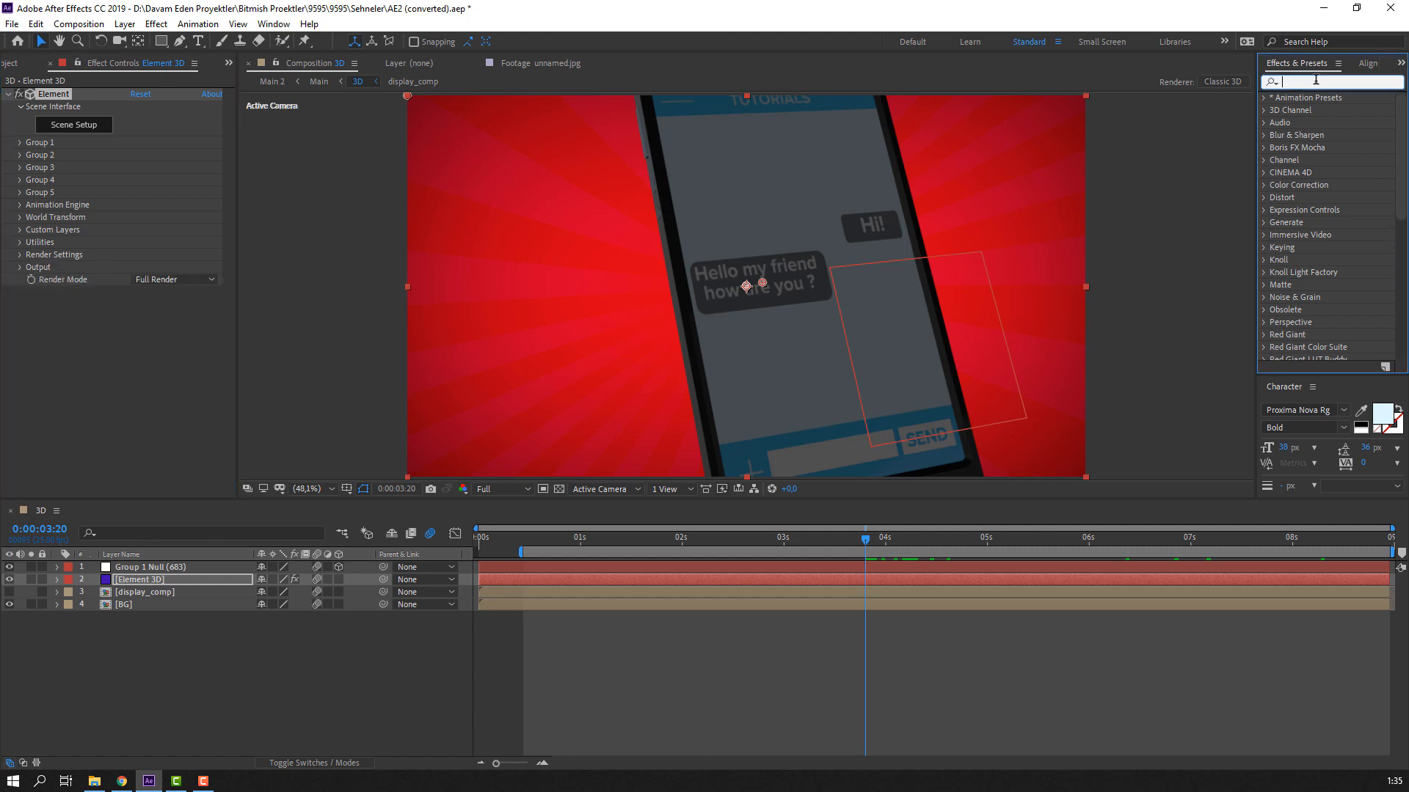
type("lumetri co")
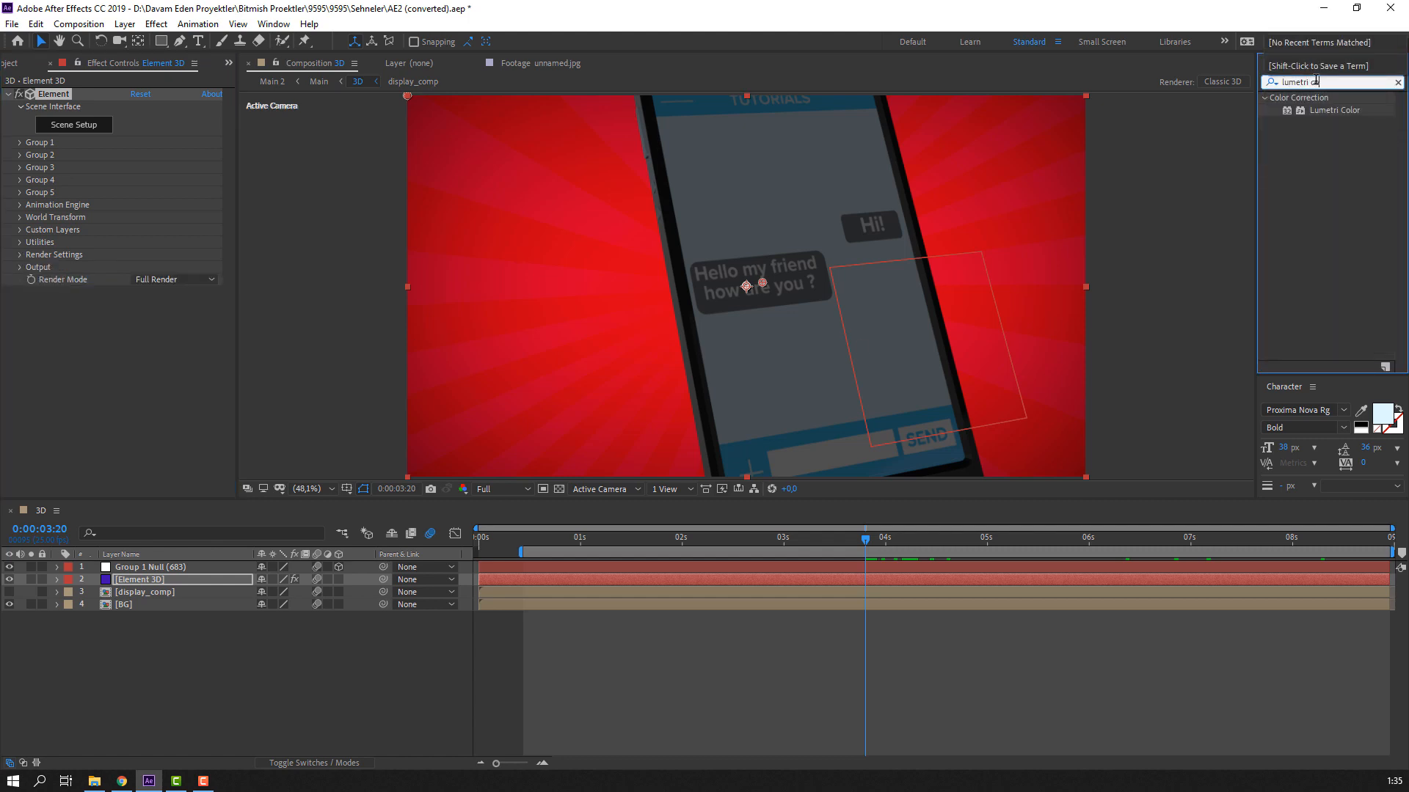
left_click_drag(1336, 111, 131, 313)
left_click(20, 317)
scroll(220, 426, "down", 1)
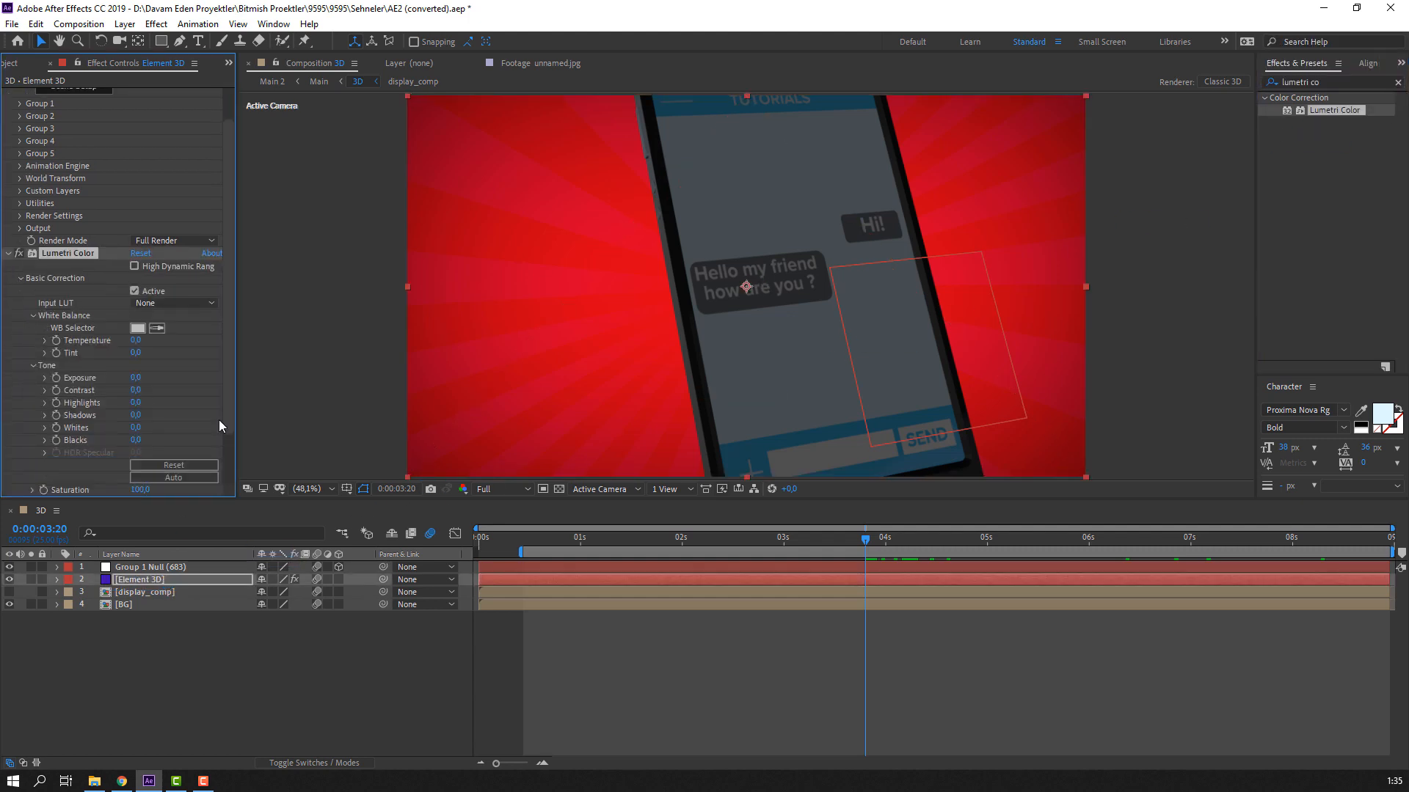
left_click_drag(167, 369, 154, 364)
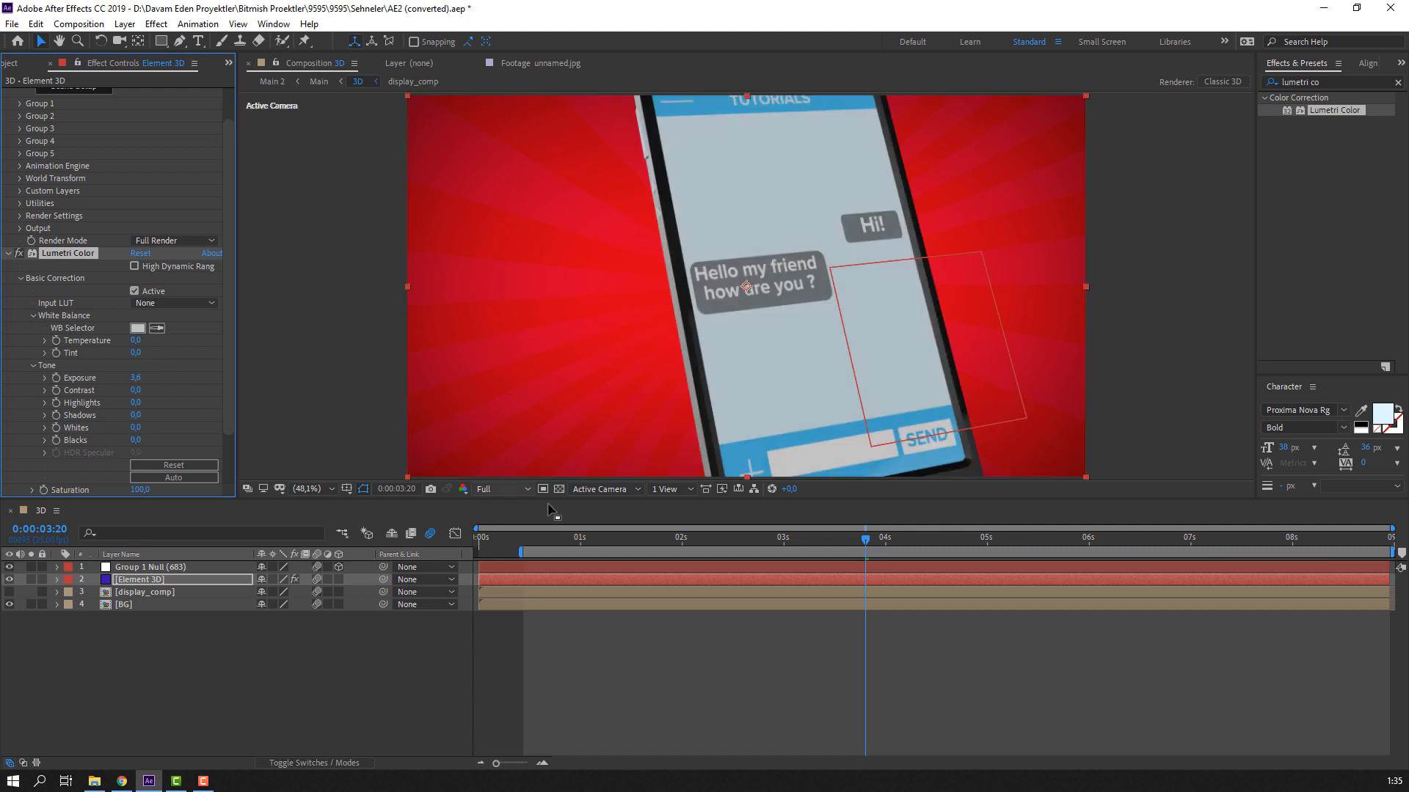
Step: Lower the composition preview resolution to Quarter and scrub through the phone's fly-in
left_click(535, 538)
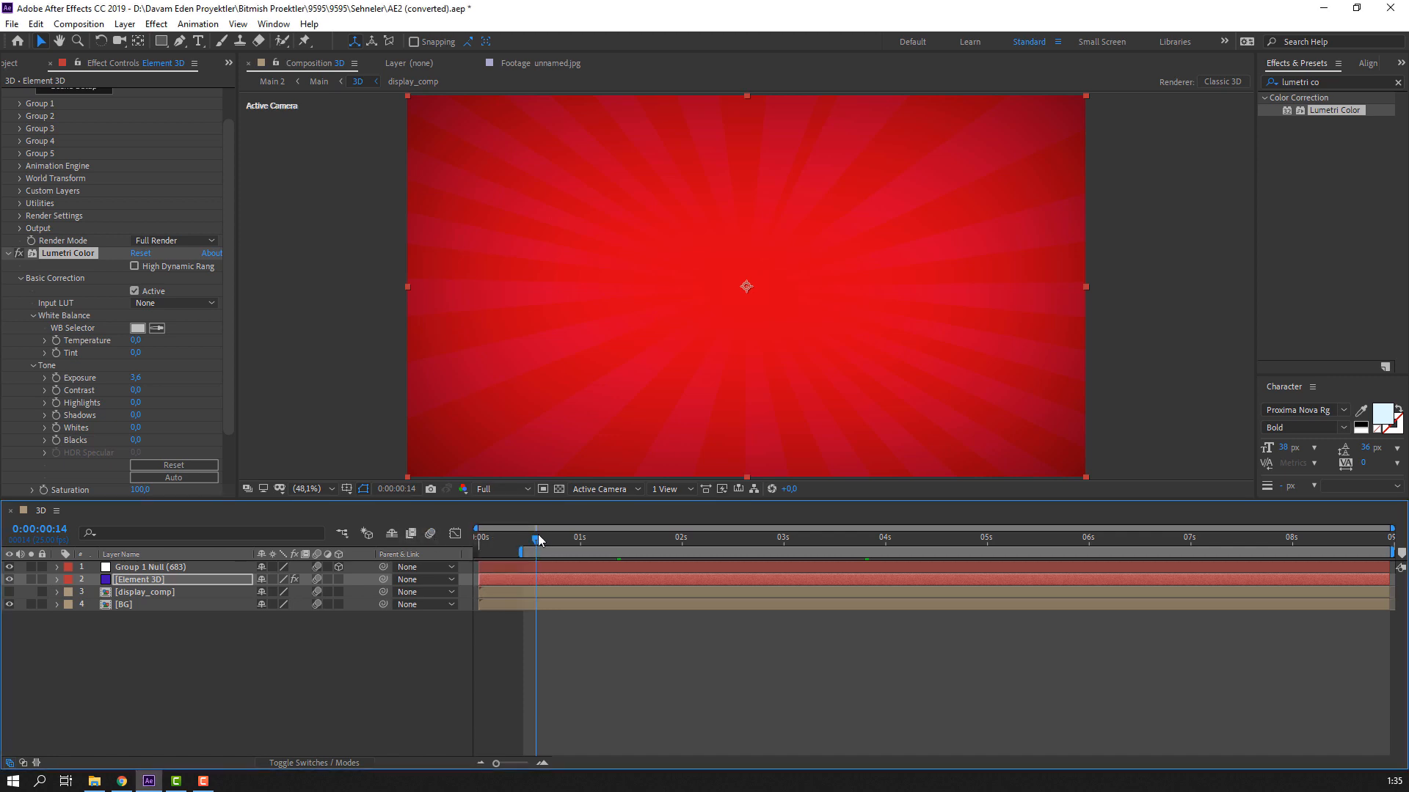
left_click_drag(538, 541, 666, 541)
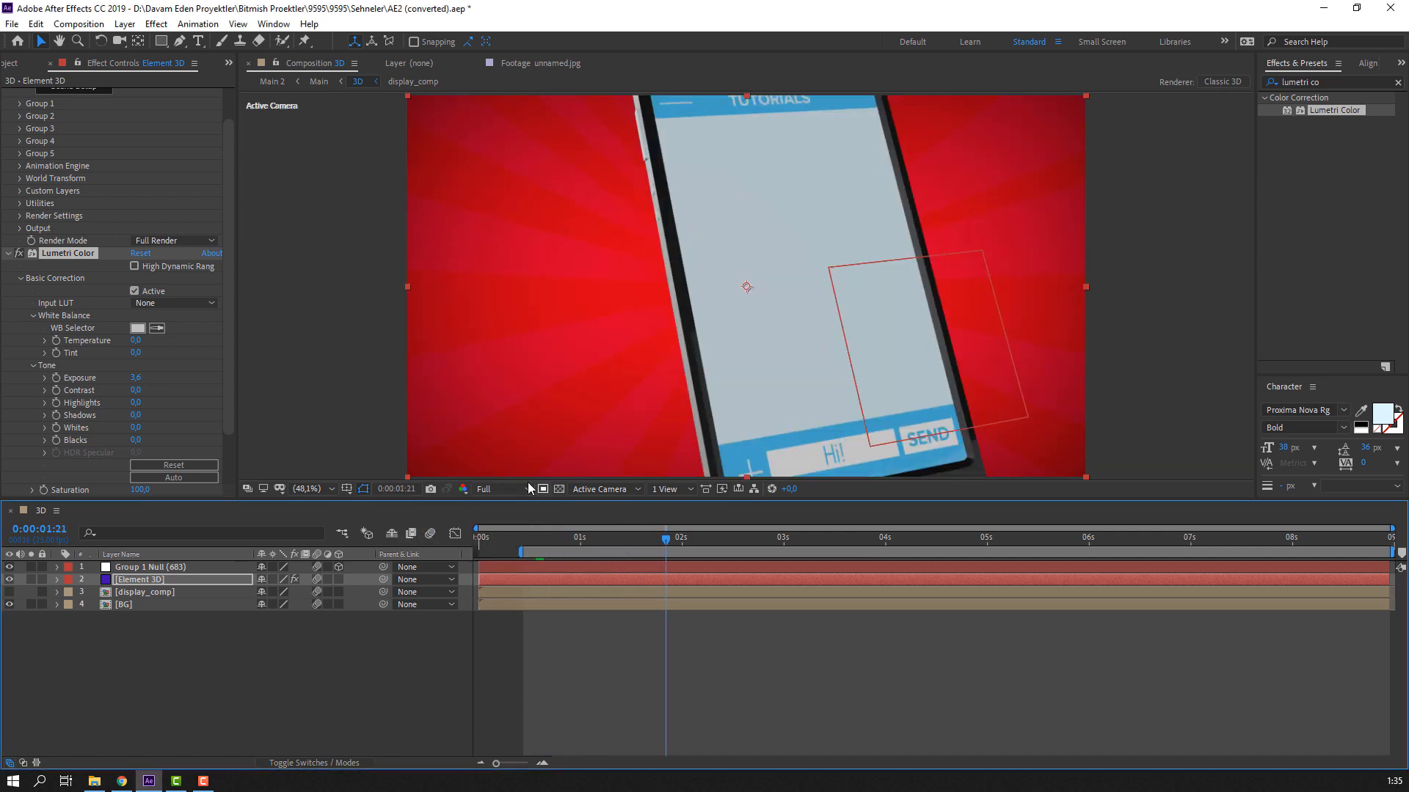
left_click(529, 489)
left_click(514, 574)
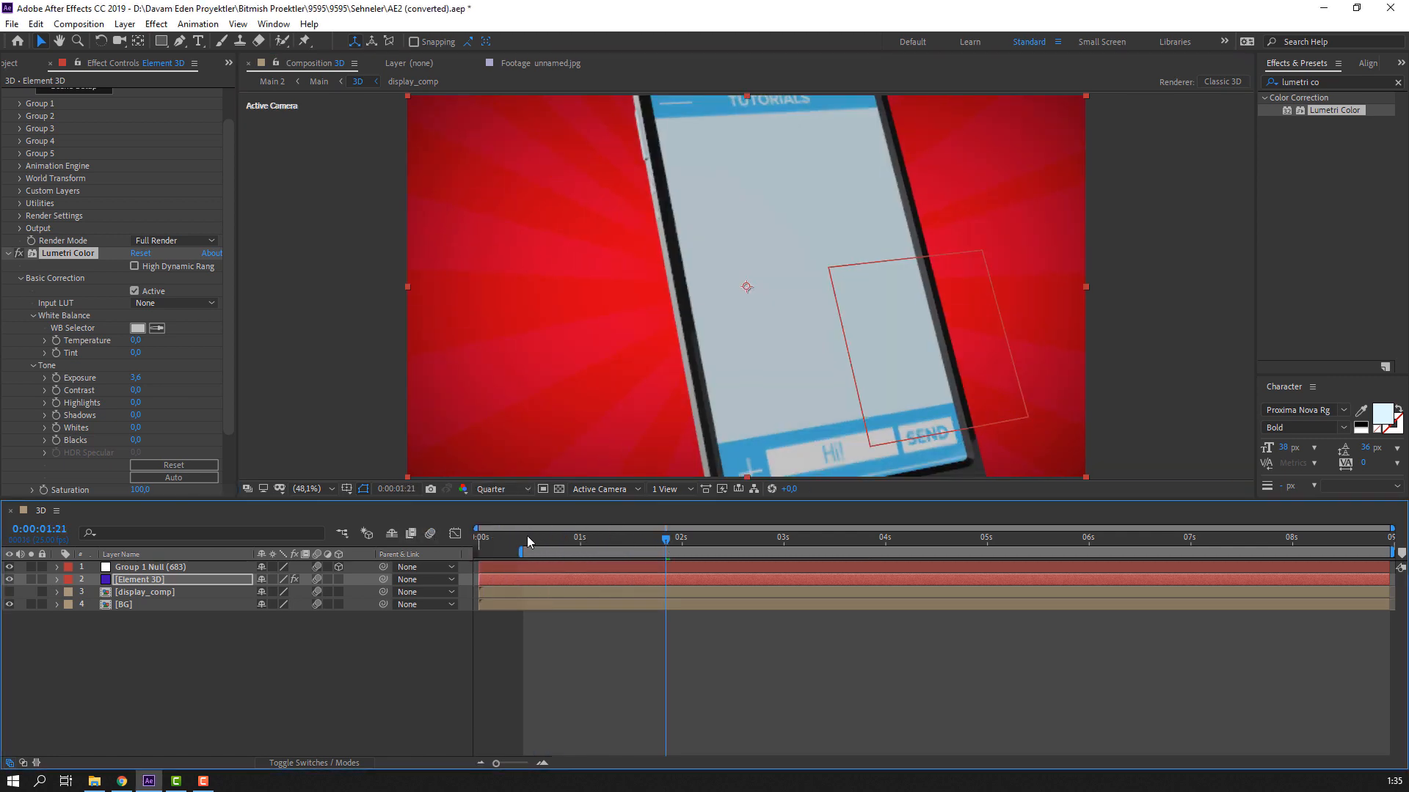
left_click_drag(526, 540, 653, 541)
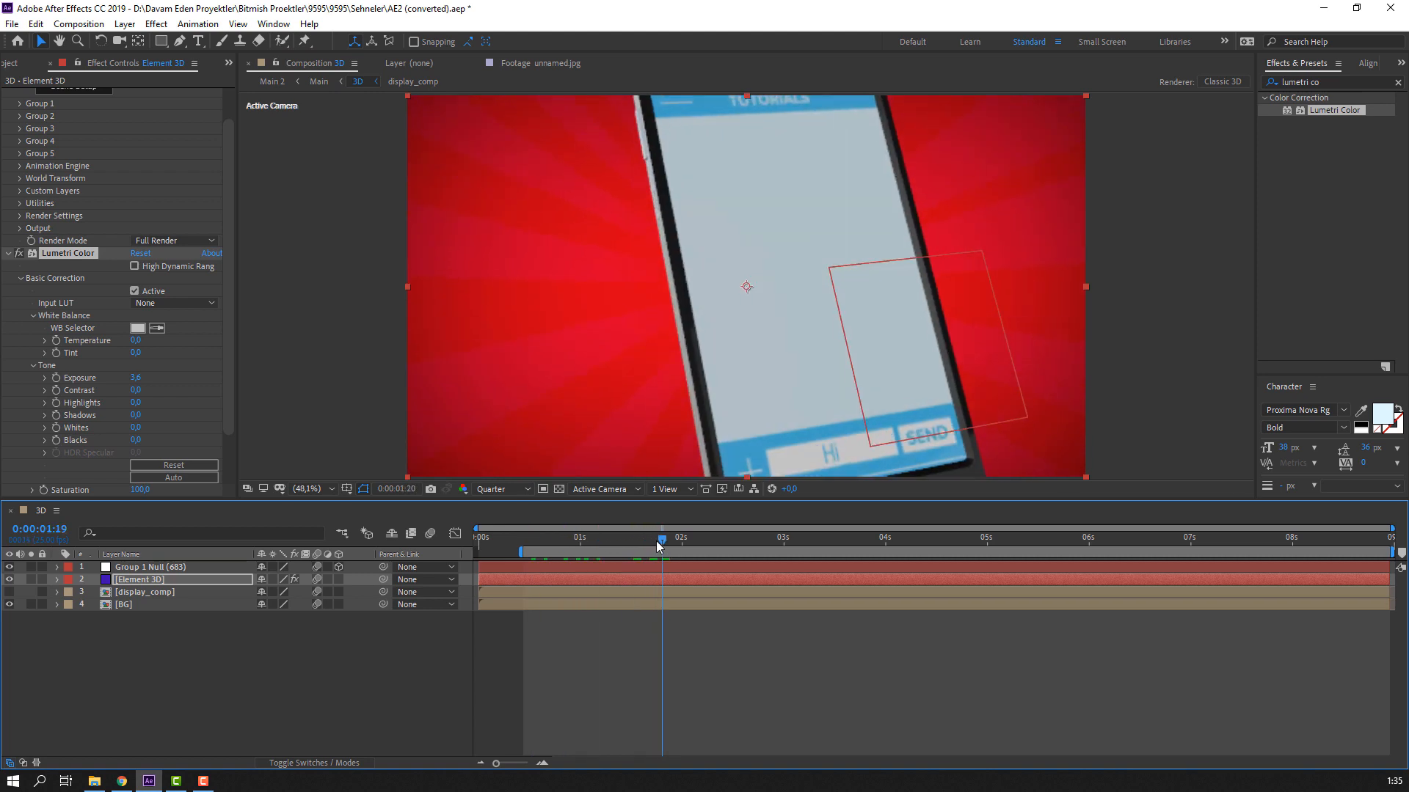
Step: Set the Element 3D layer's Lumetri Exposure to 2.0 and Whites to 124, and check the phone along the timeline
left_click(139, 380)
key("Return")
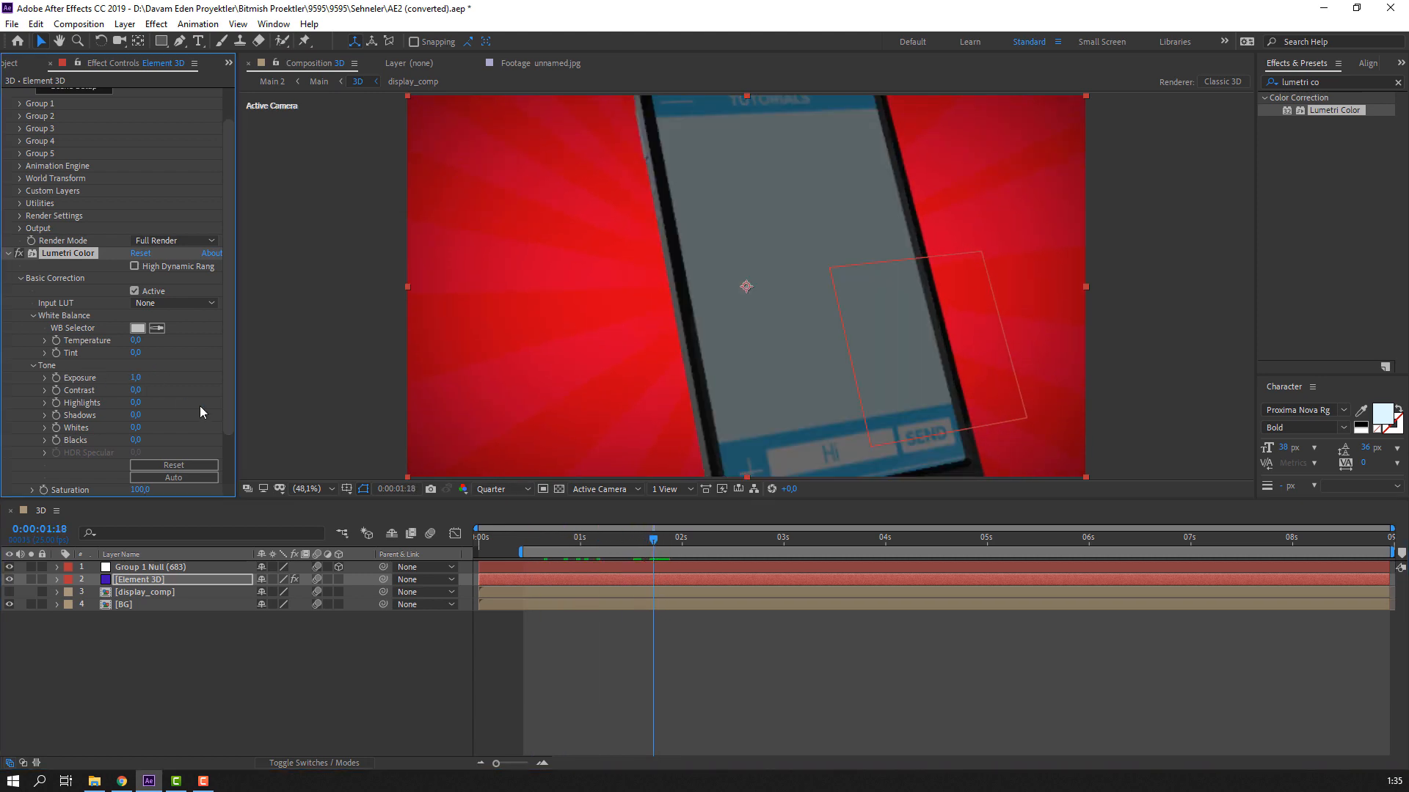
key("Return")
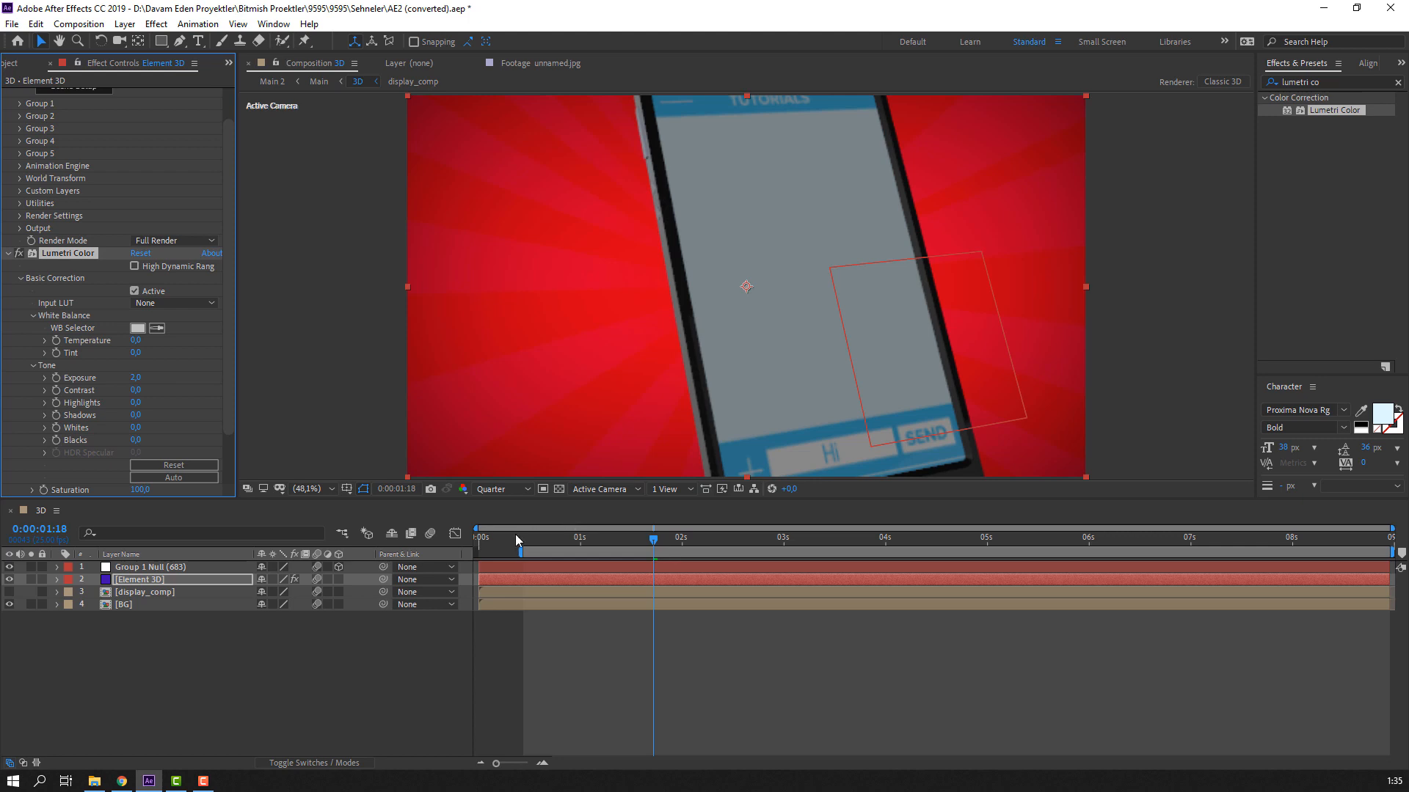
left_click_drag(522, 540, 1323, 504)
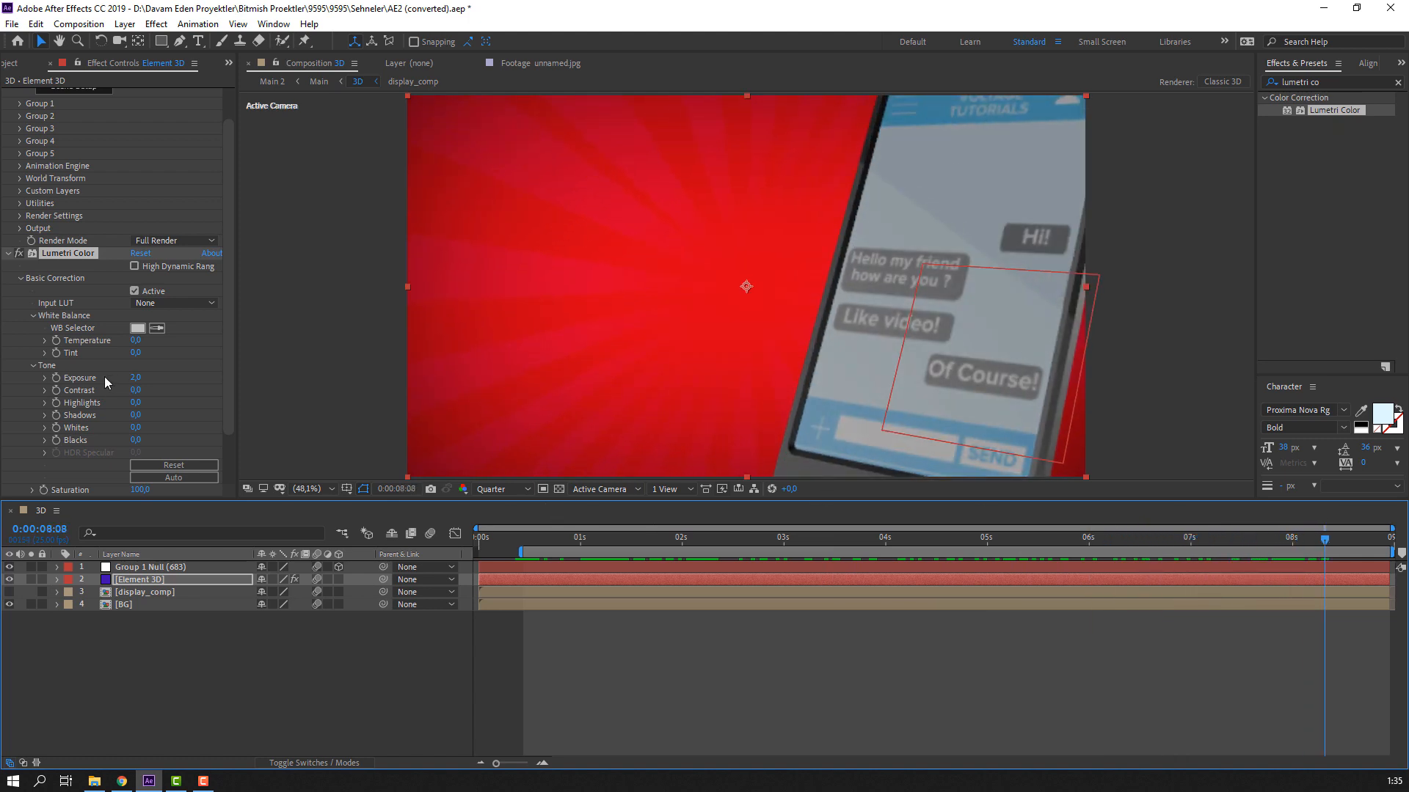
left_click_drag(136, 428, 227, 420)
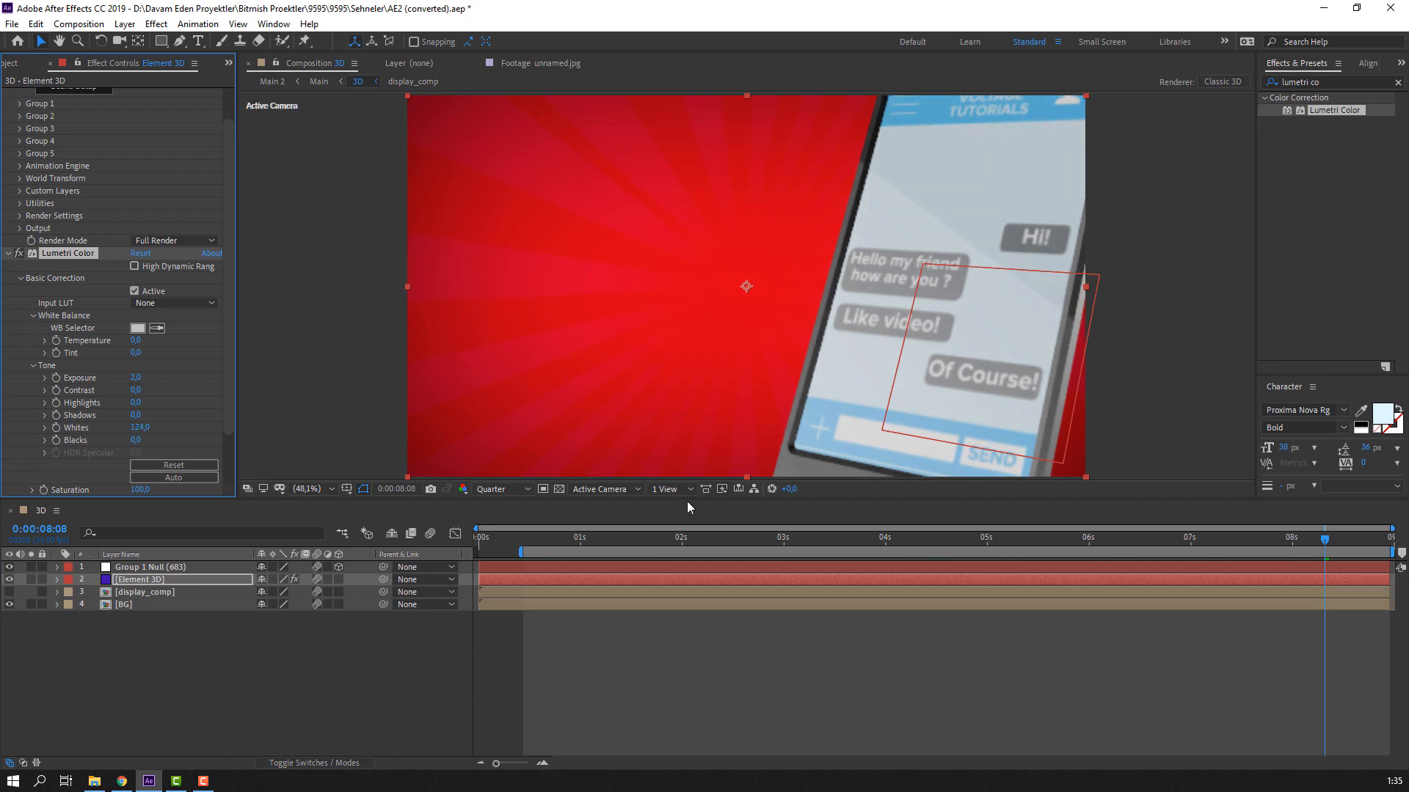
left_click_drag(533, 536, 1059, 530)
Step: Check the brightened phone at Full resolution, and return to Quarter resolution for scrubbing
left_click(501, 489)
left_click(490, 521)
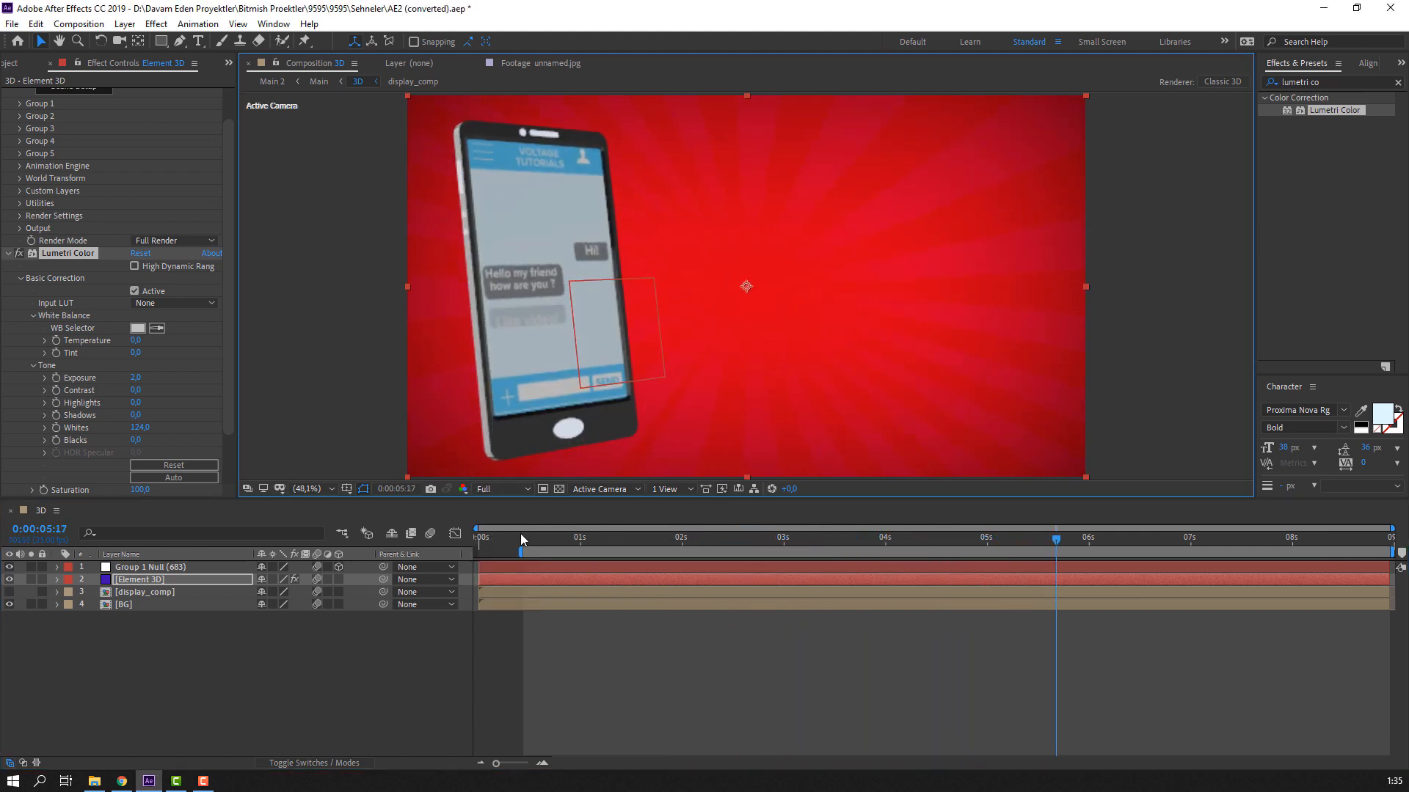
left_click_drag(1085, 531, 662, 551)
left_click(502, 489)
left_click(506, 559)
left_click(361, 652)
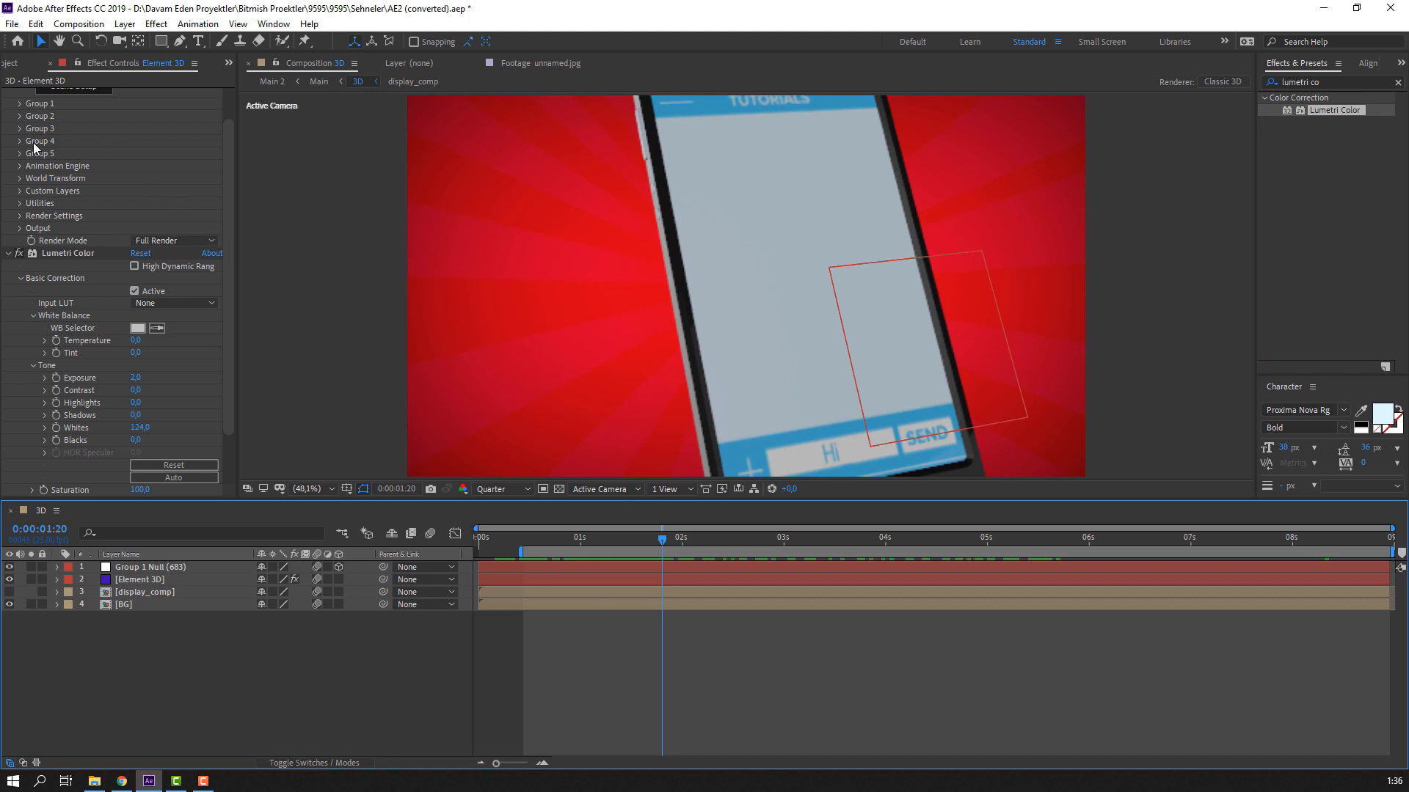
Step: Collapse the Element and Lumetri Color settings and add a text box reading "Hi!" on the background beside the phone
scroll(34, 147, "up", 2)
left_click(8, 287)
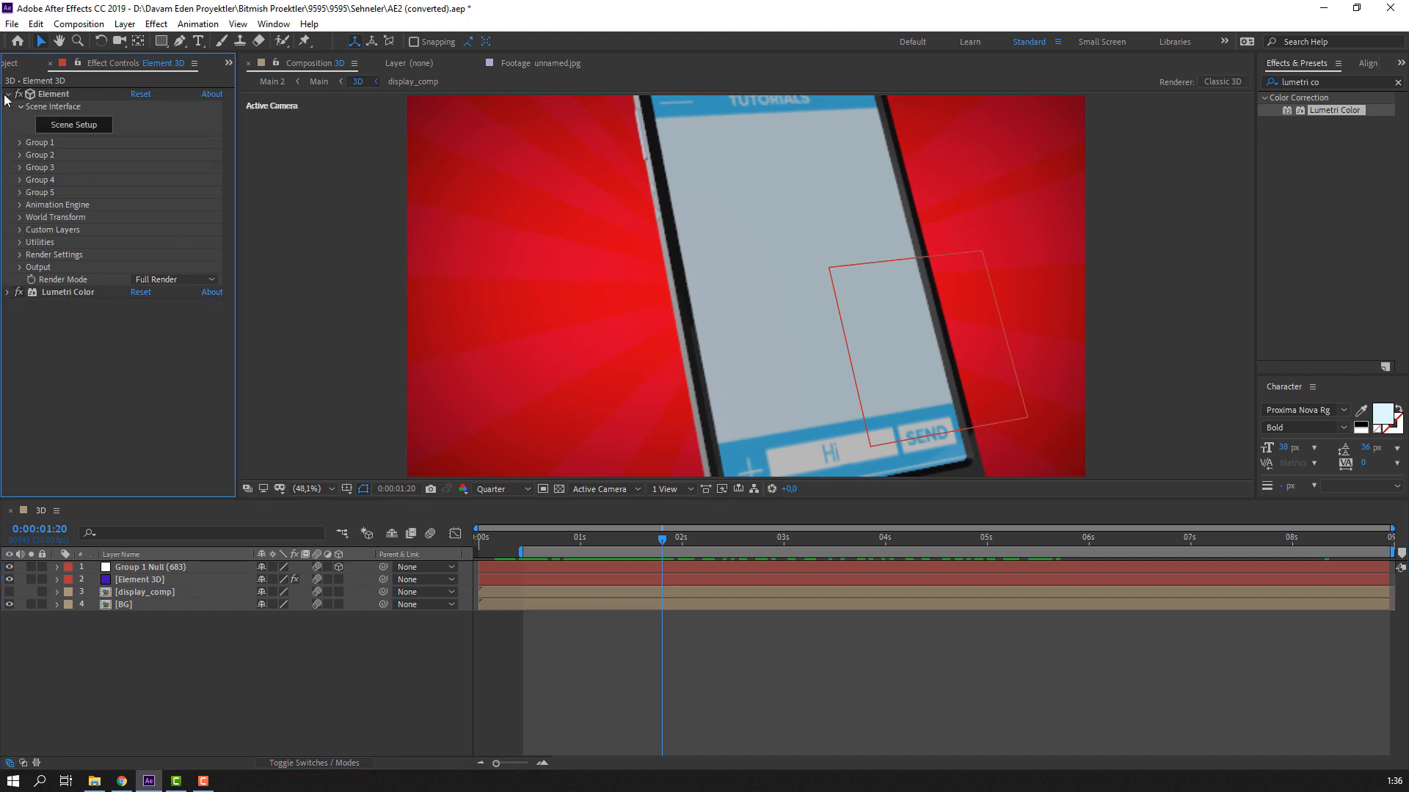
left_click(7, 94)
left_click(198, 40)
left_click_drag(430, 139, 628, 424)
type("Hi")
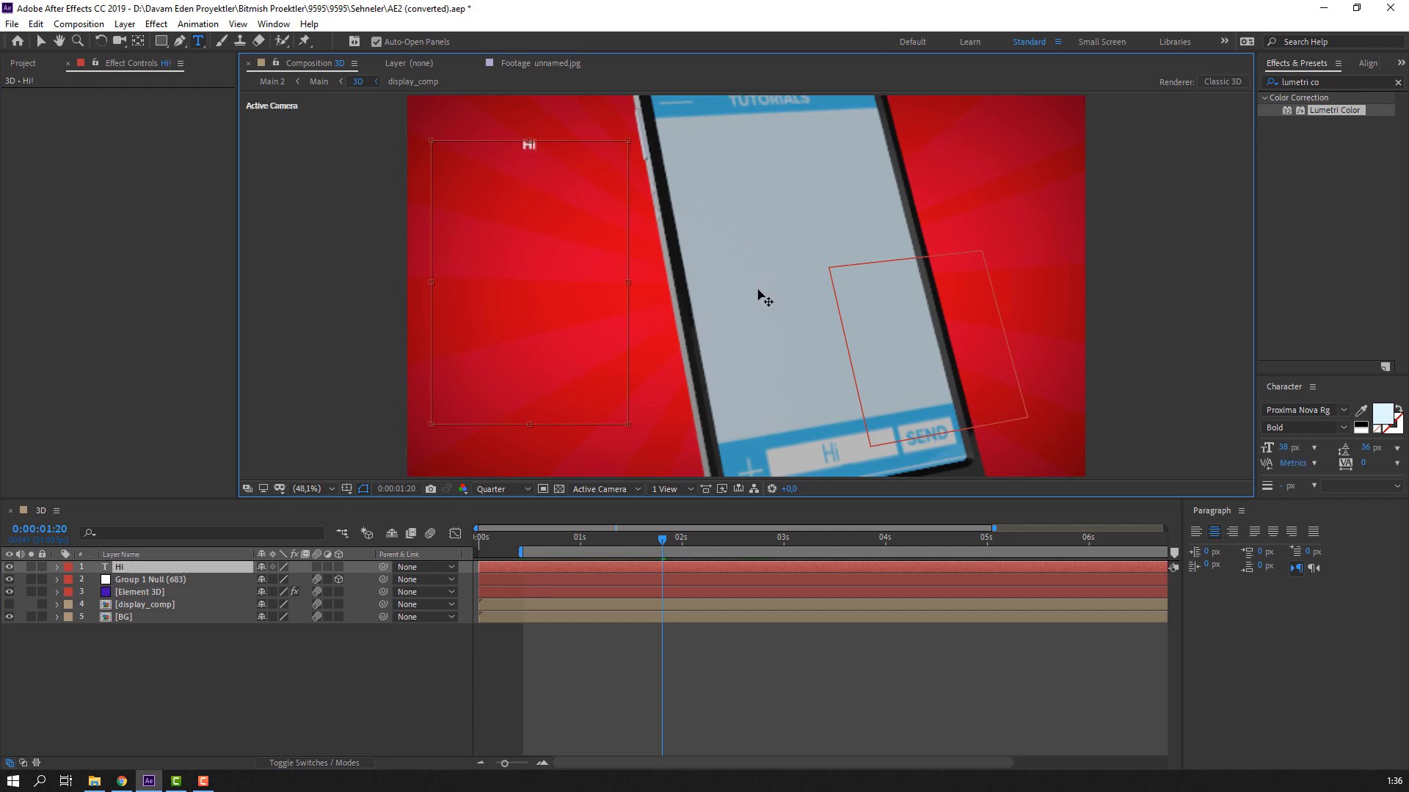
type("!")
Step: Enlarge the "Hi!" text to nearly the text box's width and move it to mid-frame height, with its anchor point centred
key("ctrl+a")
left_click_drag(1284, 456, 1347, 415)
left_click_drag(1284, 451, 1335, 450)
left_click(578, 323)
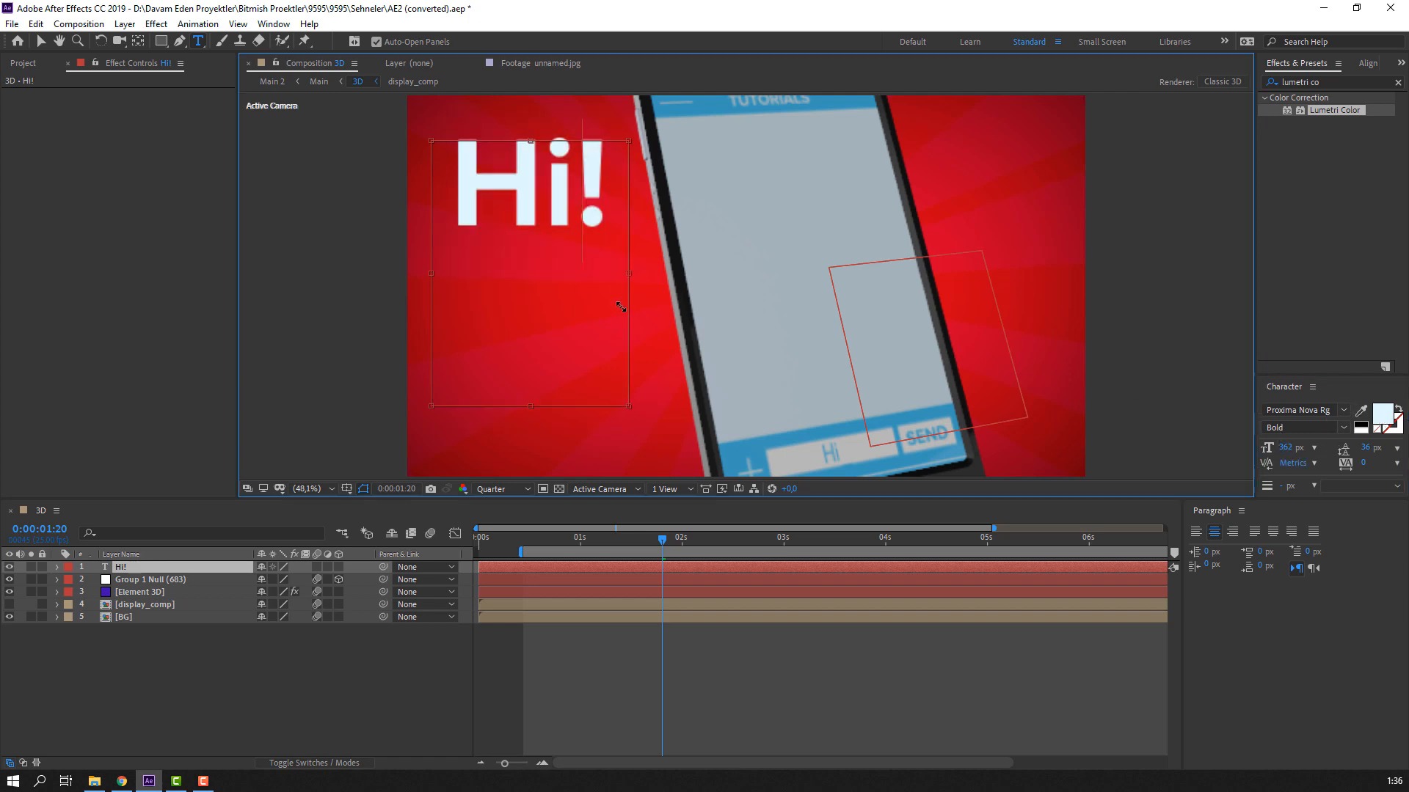
left_click(41, 42)
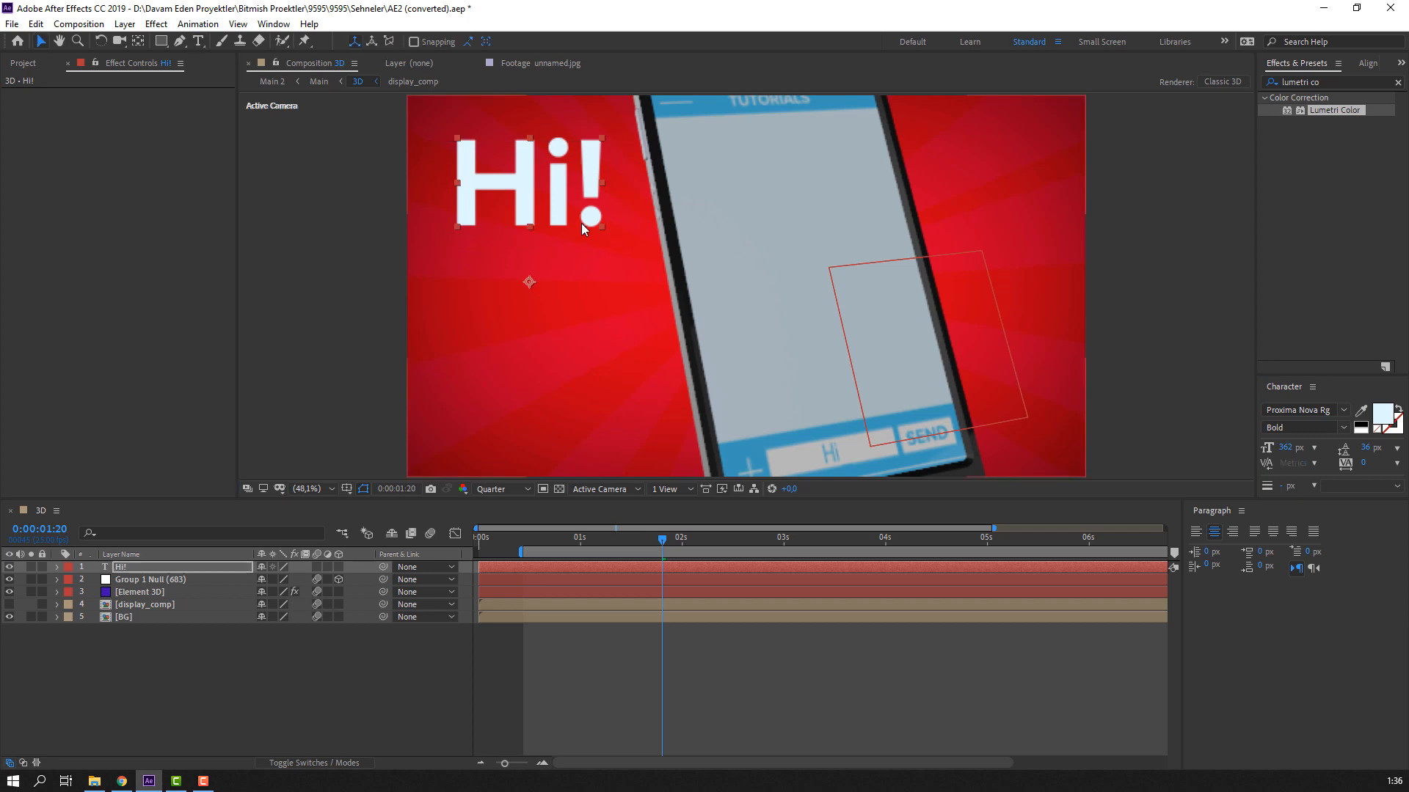
left_click_drag(583, 229, 583, 333)
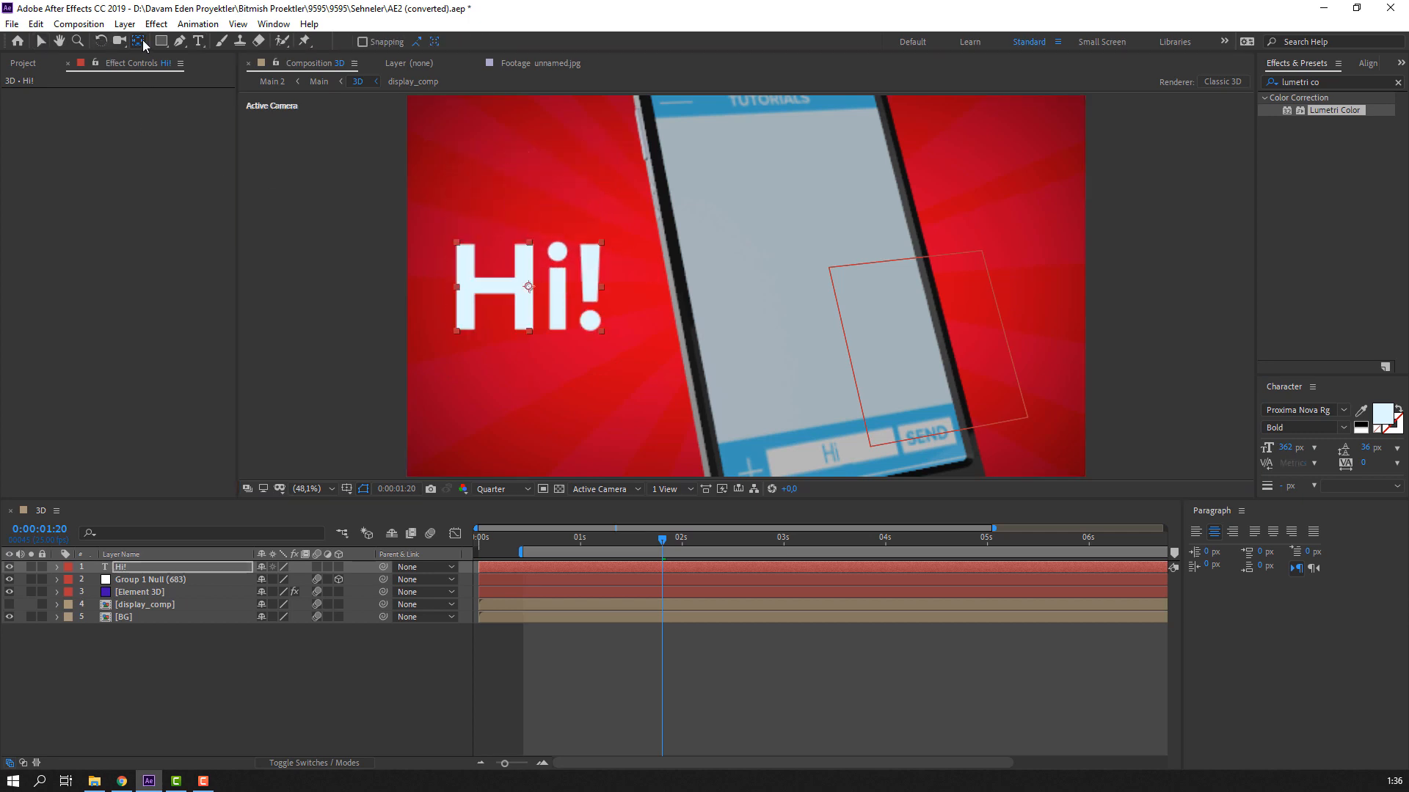
Step: Open the Animation Composer and show its Text transition presets
left_click(273, 24)
left_click(300, 137)
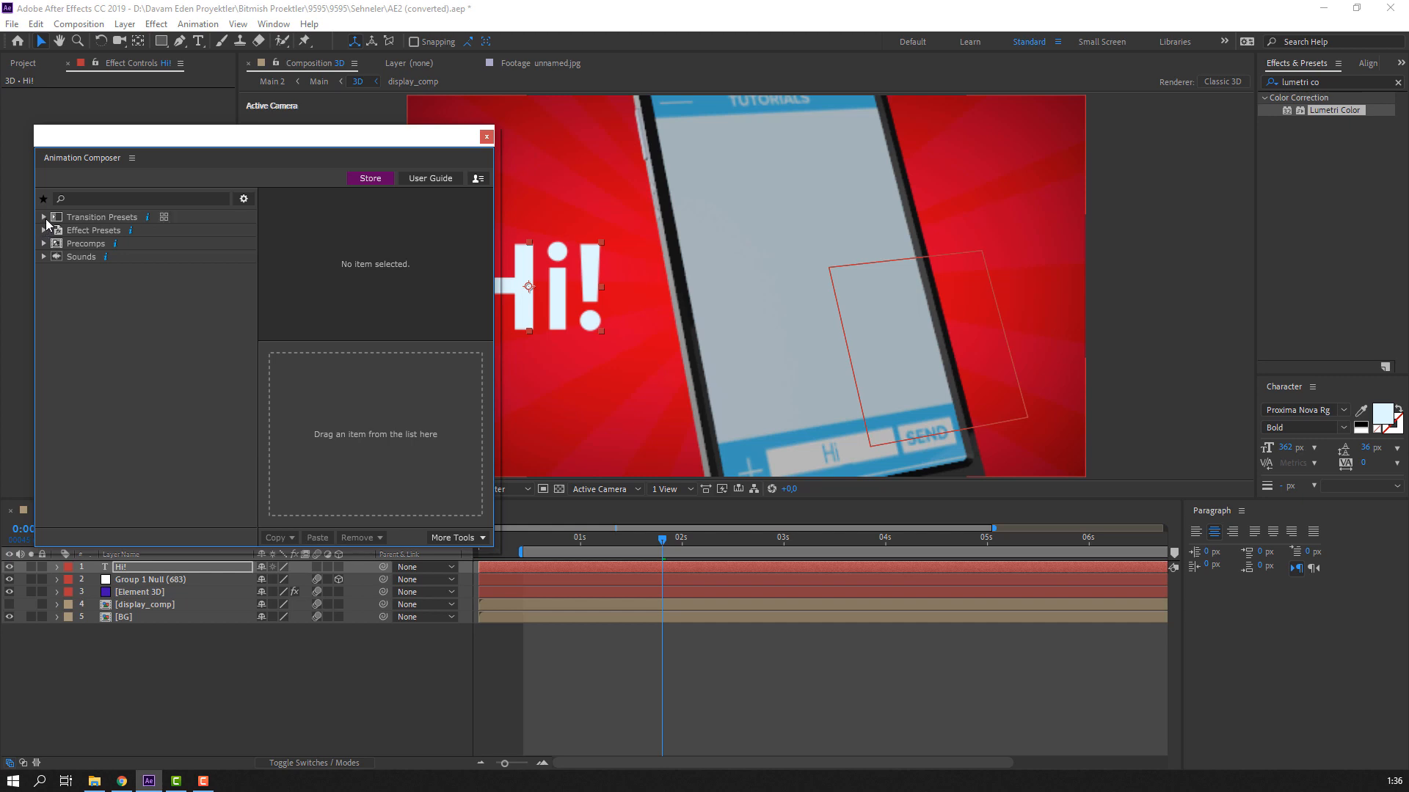
left_click(44, 218)
left_click(65, 258)
left_click(59, 257)
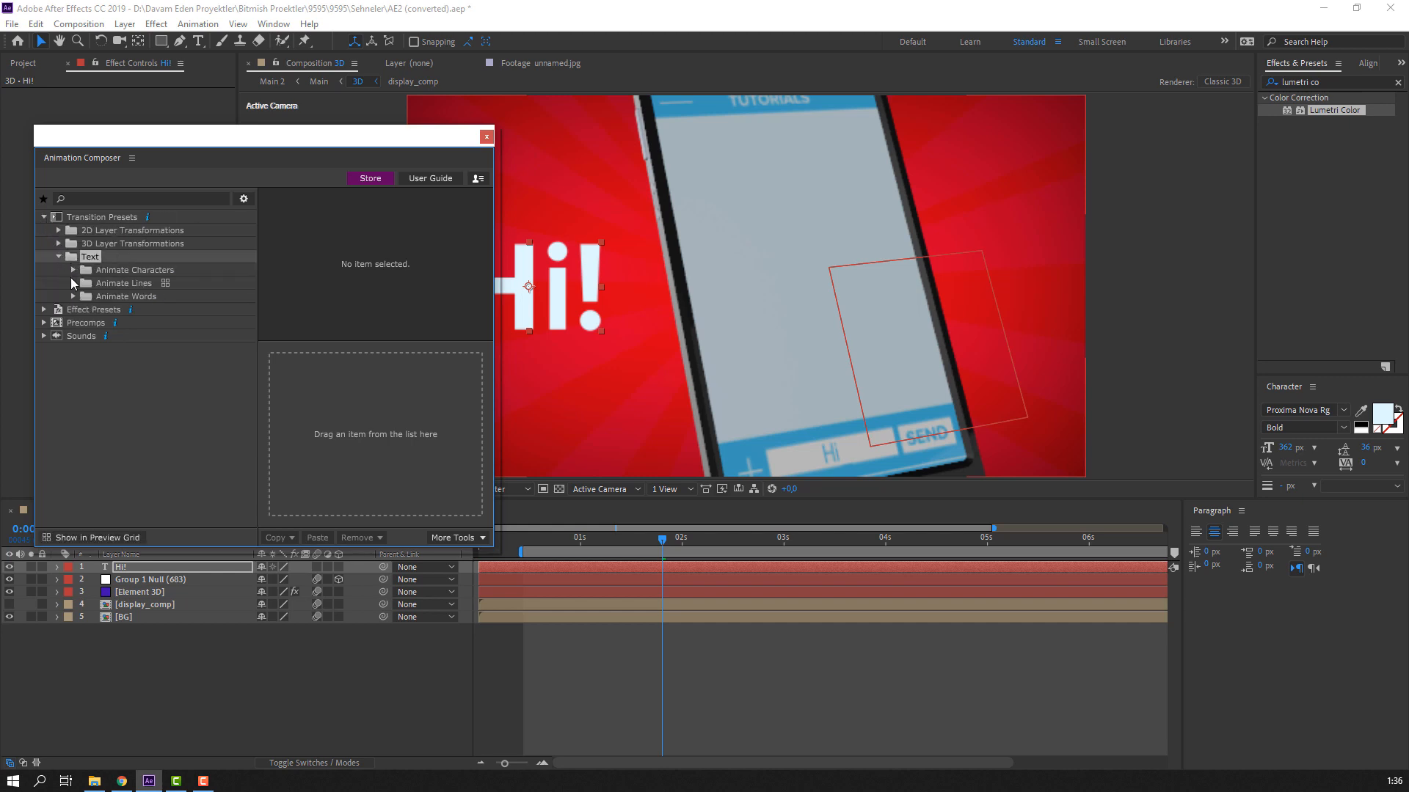
Step: Browse the Animate Lines and Animate Words presets and preview a Flickering Position & Scale preset
left_click(74, 283)
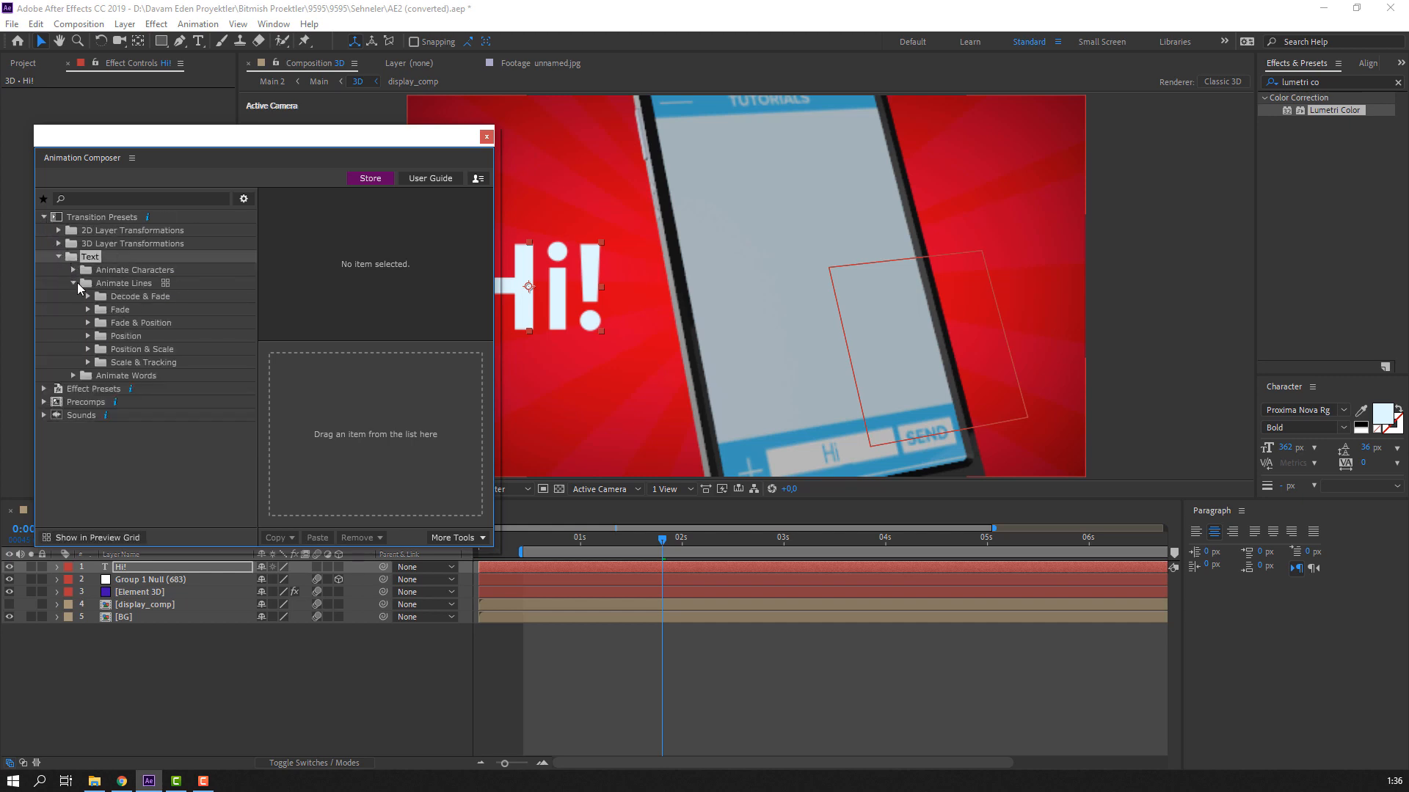
left_click(75, 283)
left_click(73, 296)
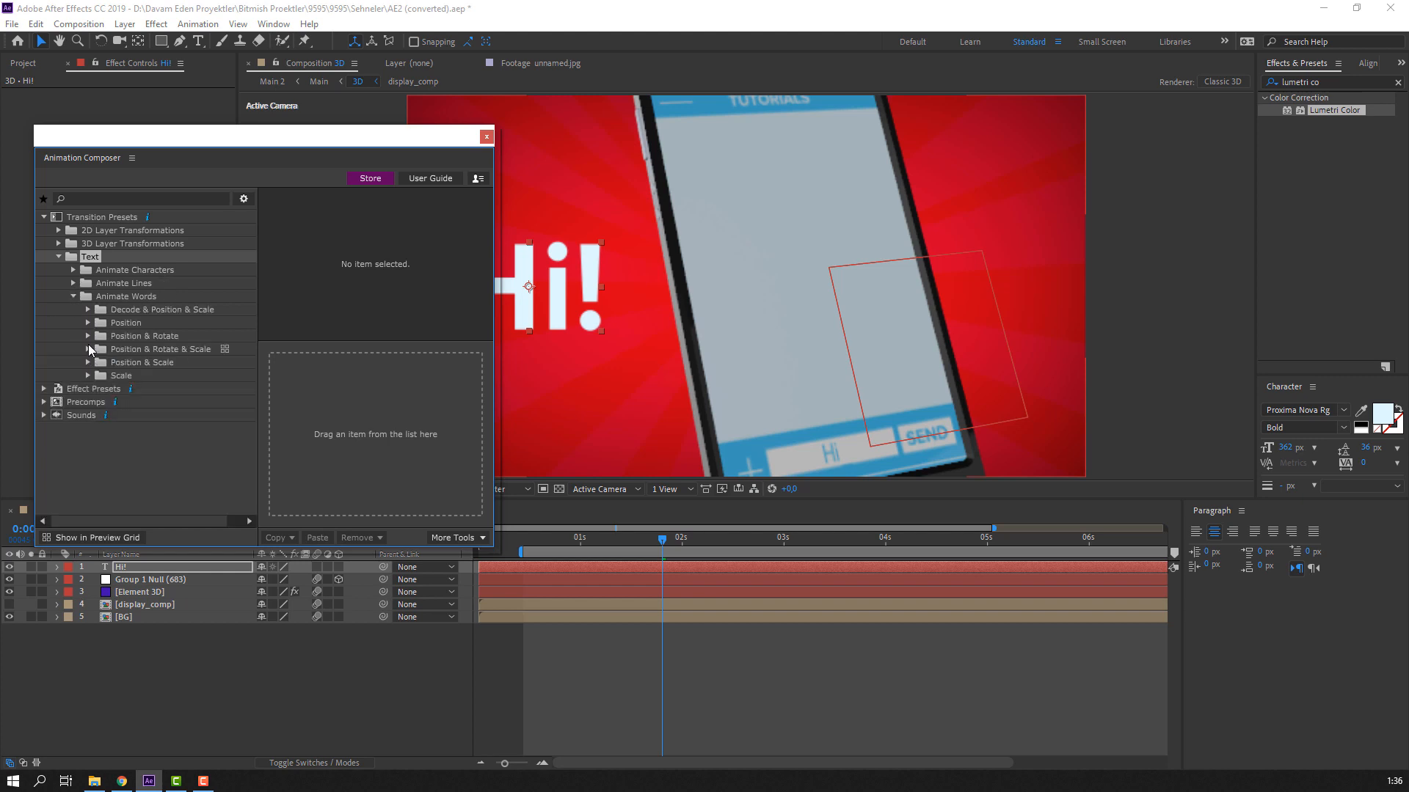
left_click(94, 363)
left_click(88, 362)
left_click(103, 376)
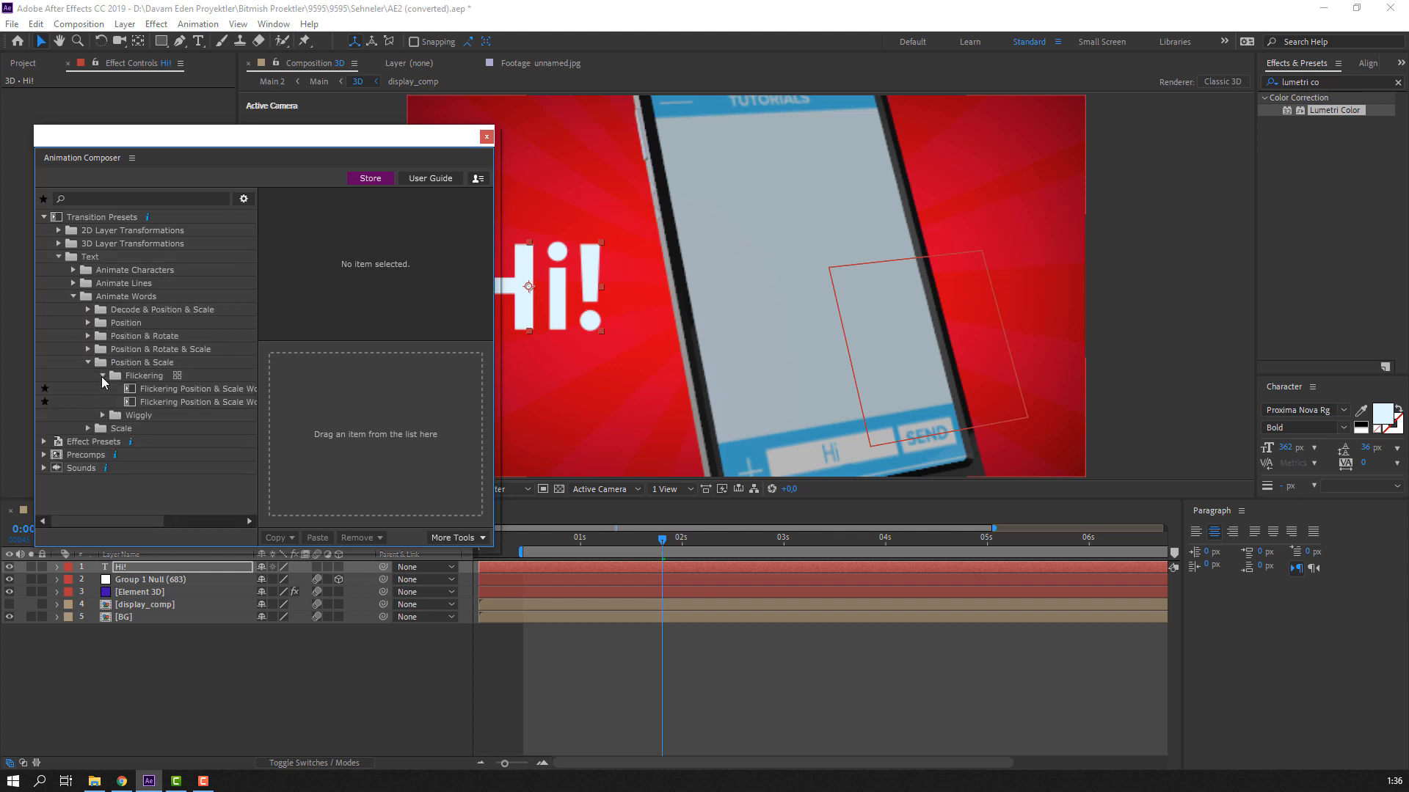
left_click(134, 390)
left_click(88, 362)
left_click(73, 296)
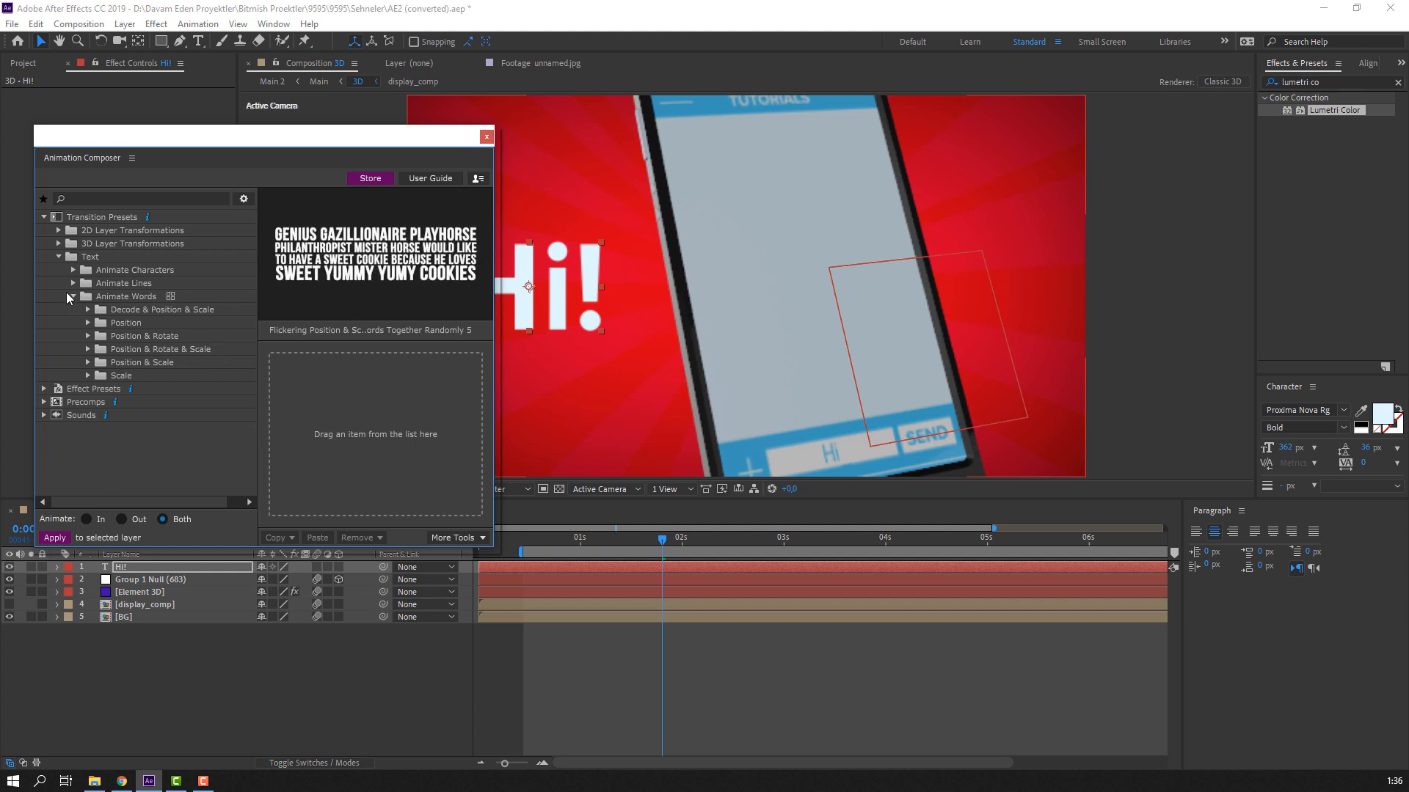
Step: Apply the Bottom variant of Overshoot Position & Scale Characters 1 to the "Hi!" text for both in and out transitions, and close the preset window
left_click(73, 270)
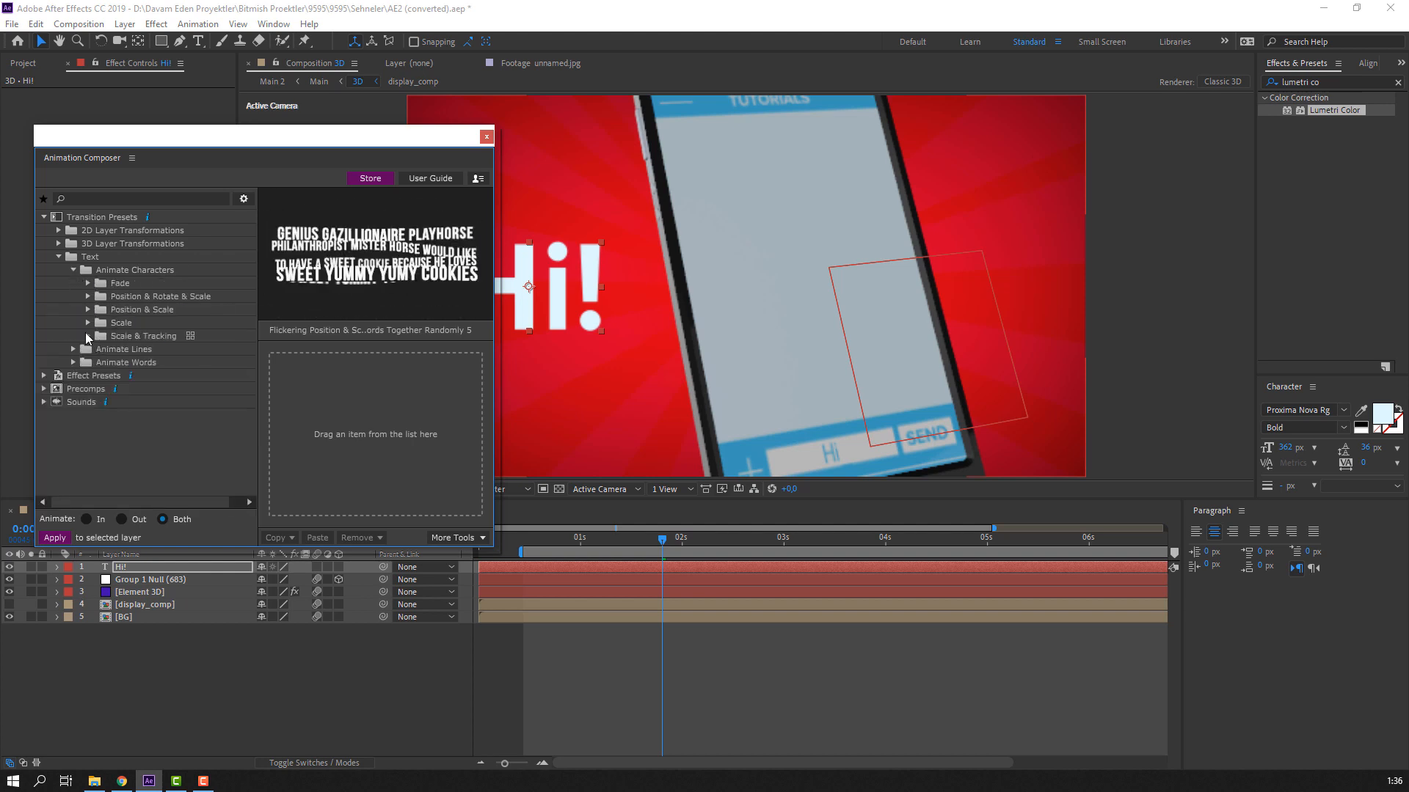
left_click(88, 310)
left_click(103, 323)
left_click(121, 336)
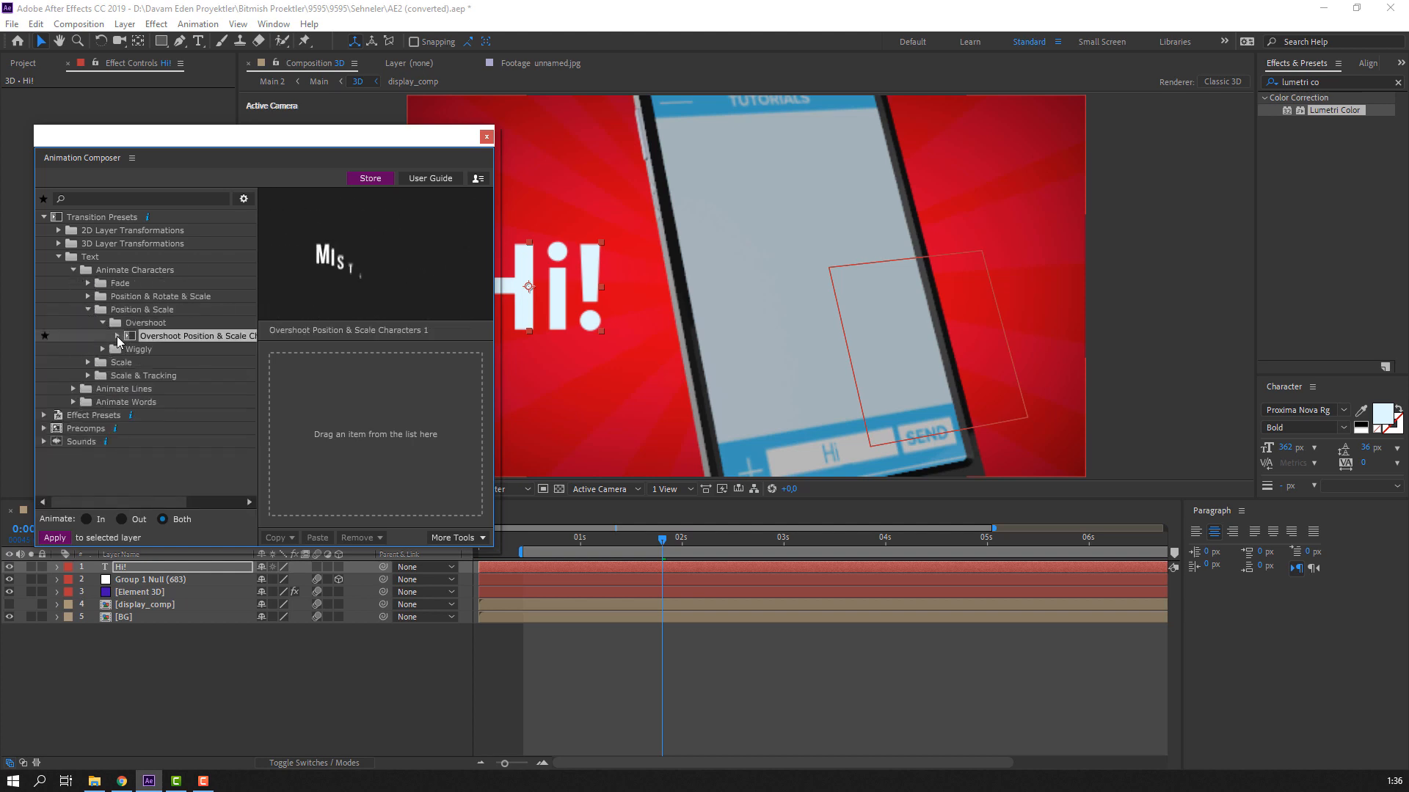
left_click(119, 336)
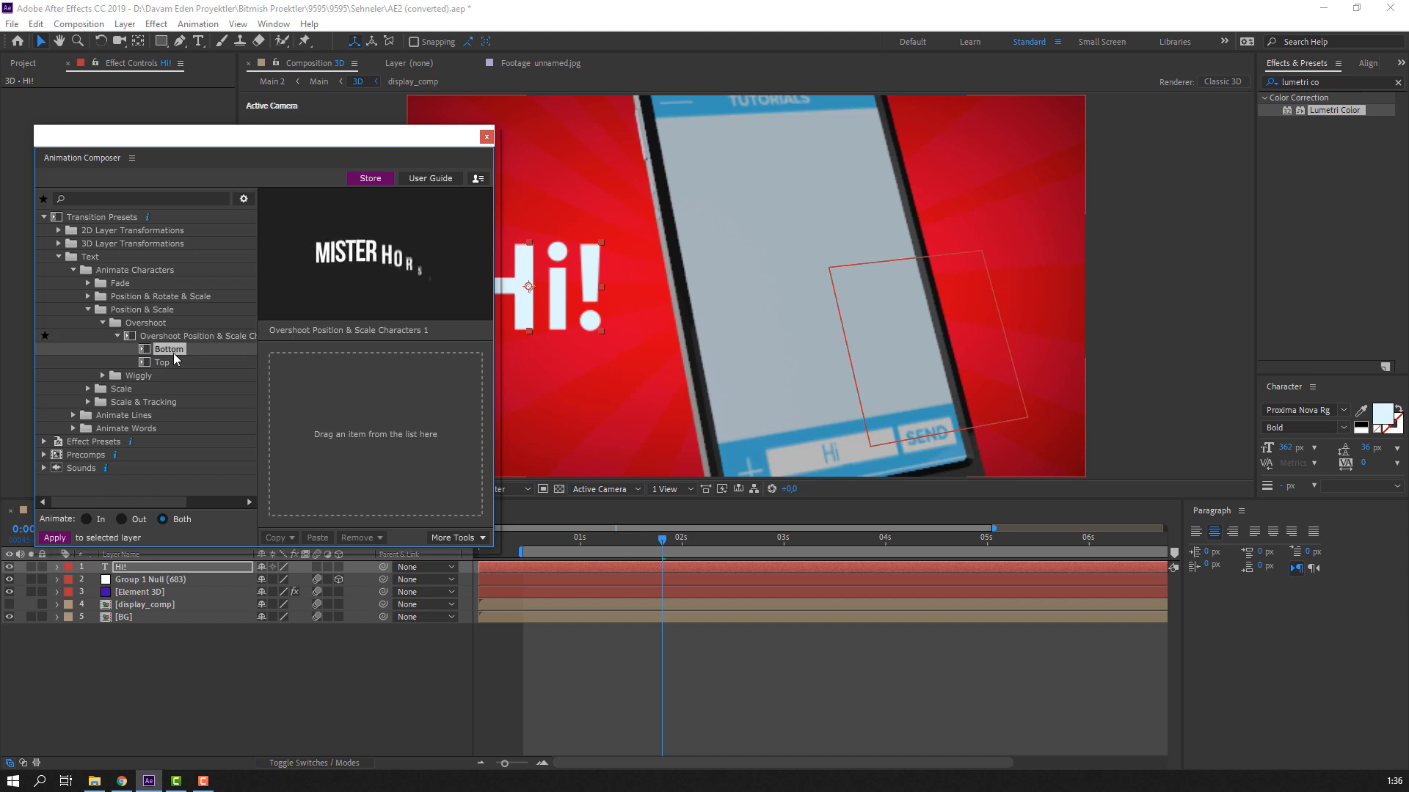
left_click(176, 350)
double_click(176, 350)
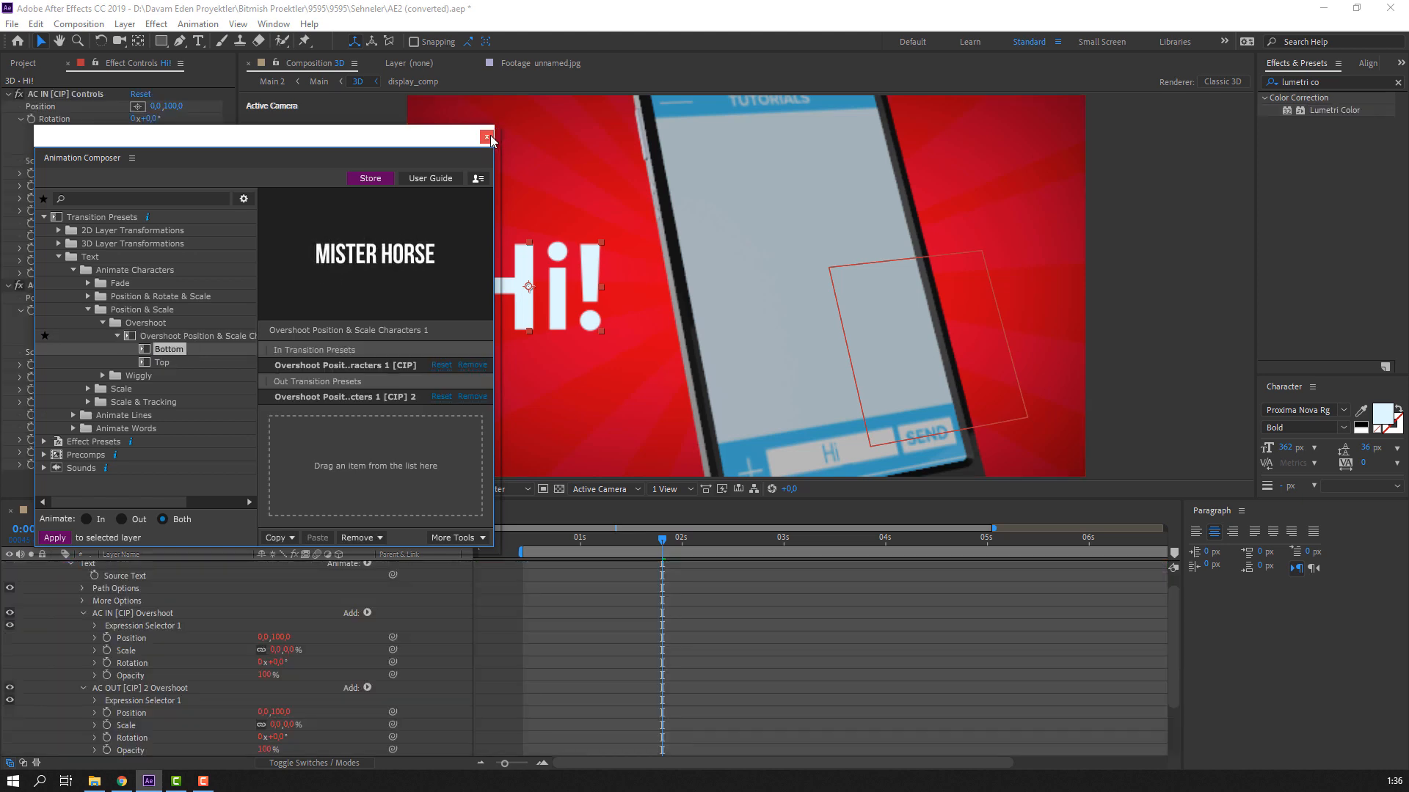
left_click(486, 137)
scroll(62, 587, "up", 2)
left_click(56, 568)
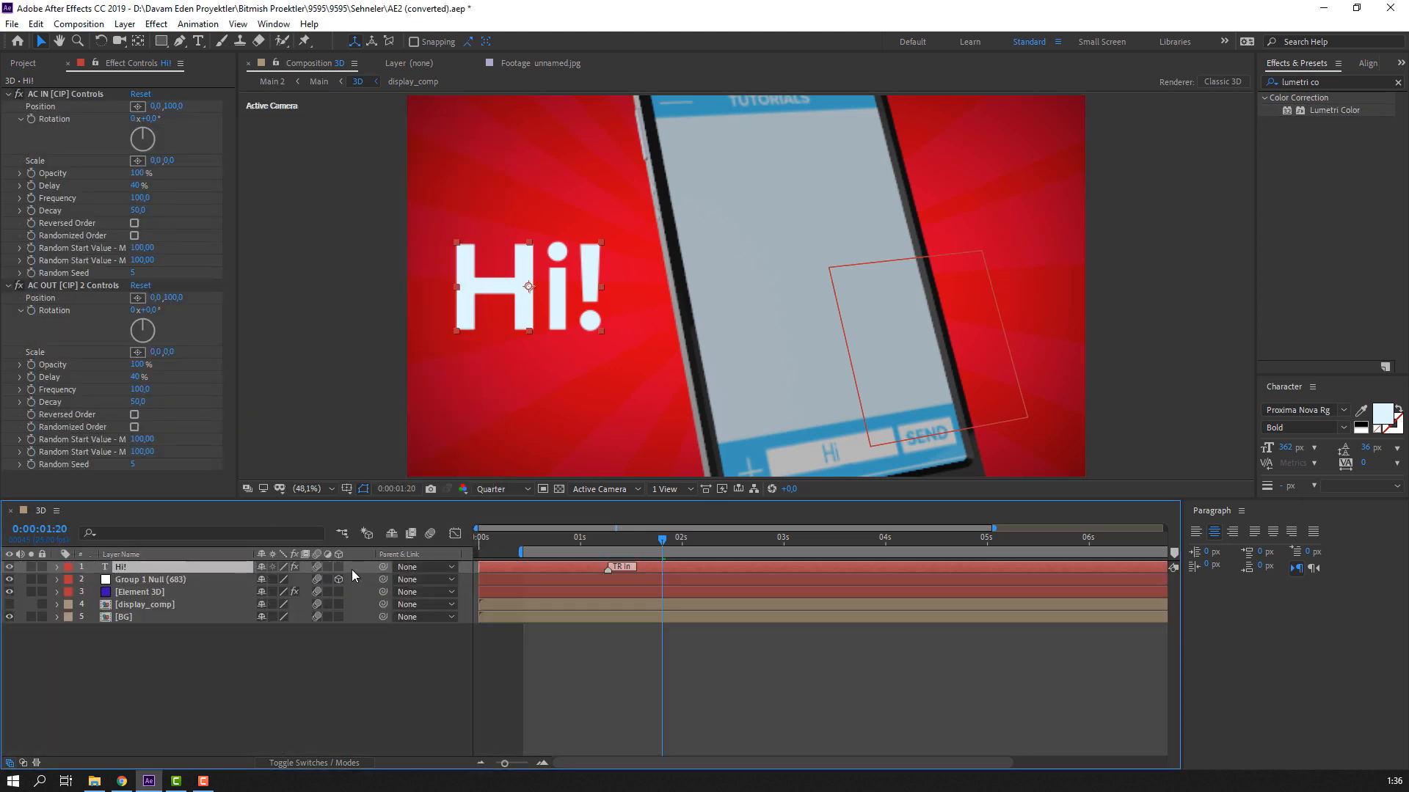
Step: Shift the "Hi!" layer to start at 0:00:01:20 and trim the composition to the work area
left_click_drag(486, 572, 669, 573)
left_click(520, 538)
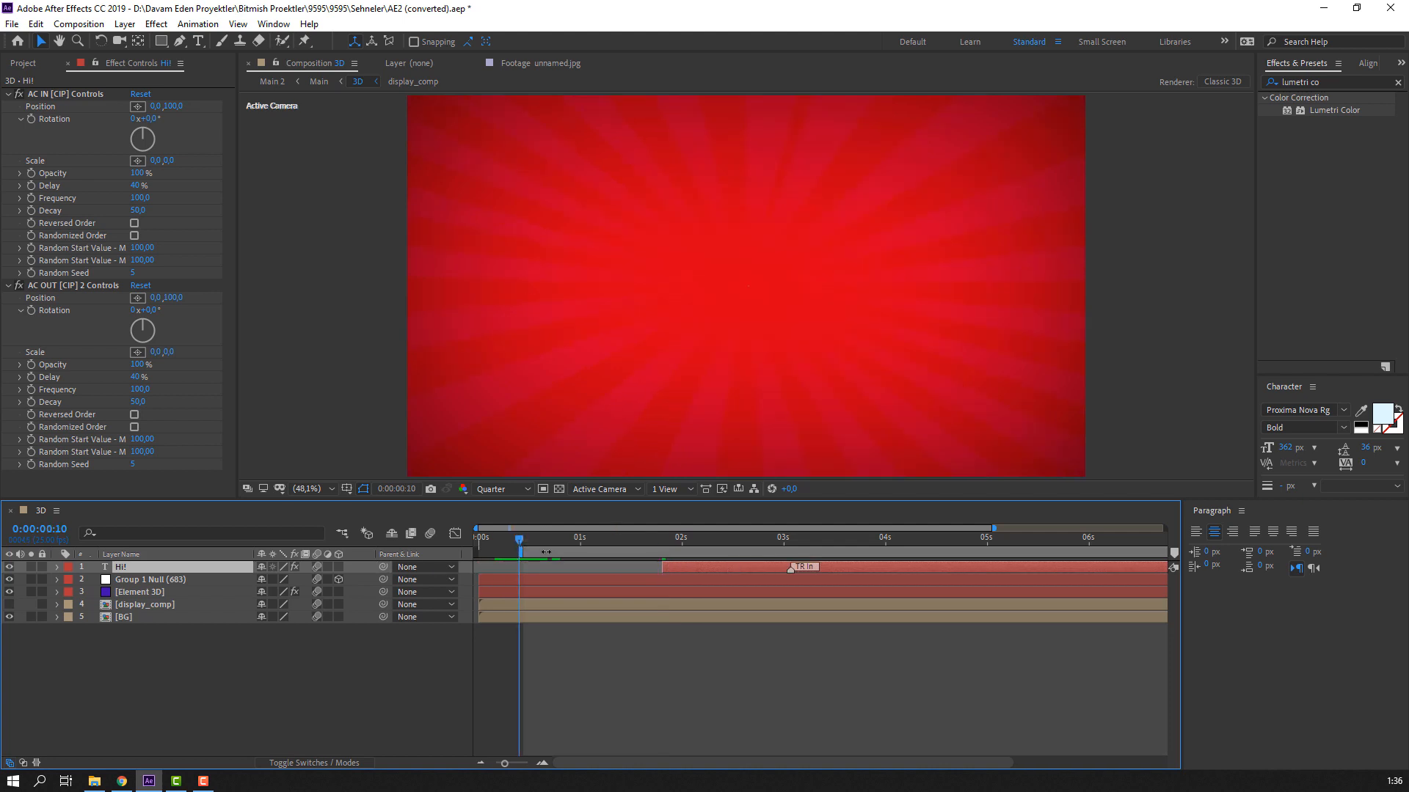
right_click(547, 552)
left_click(592, 594)
Step: Split the "Hi!" layer at 0:00:04:08, delete the part after the cut, and check the phone's turn around it
left_click_drag(482, 540, 873, 538)
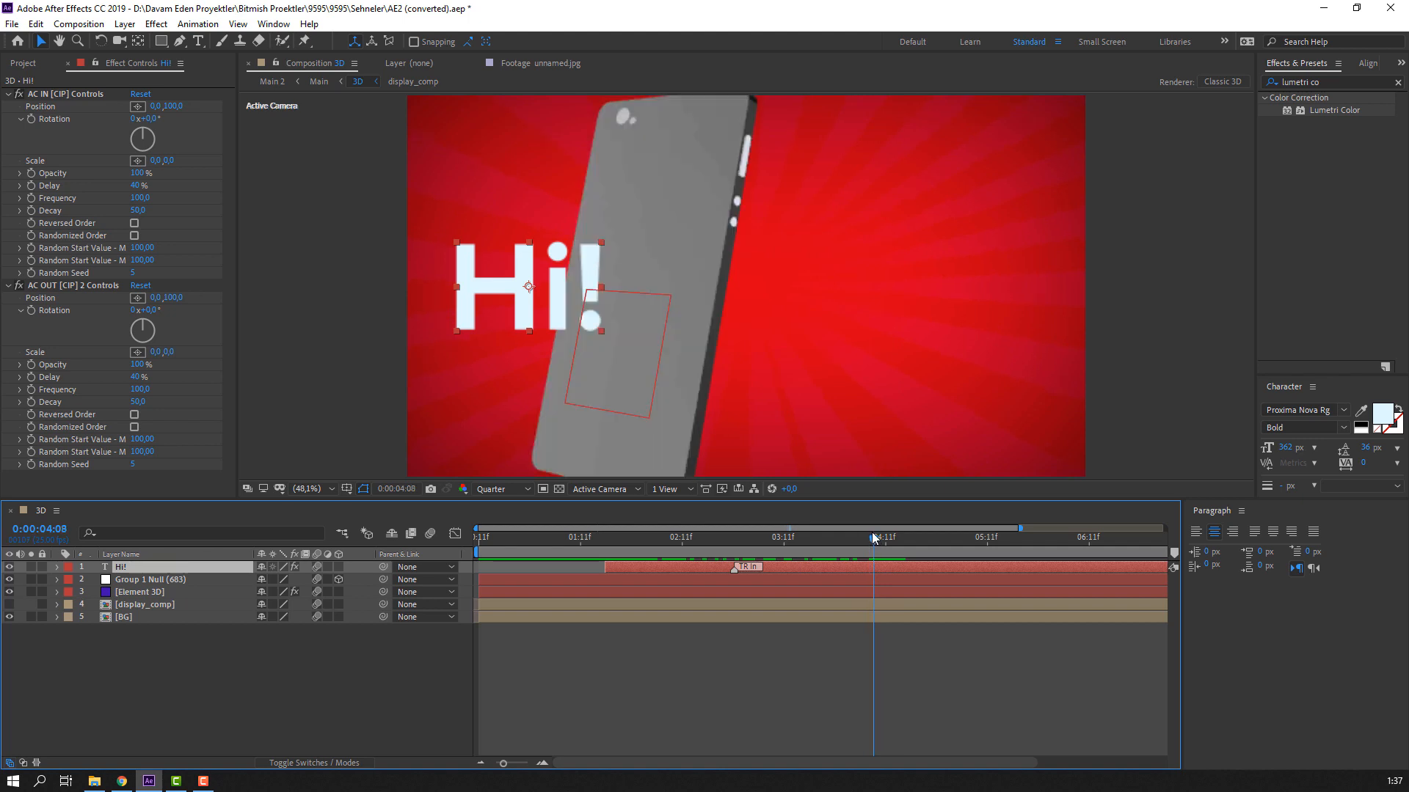
key("ctrl+shift+d")
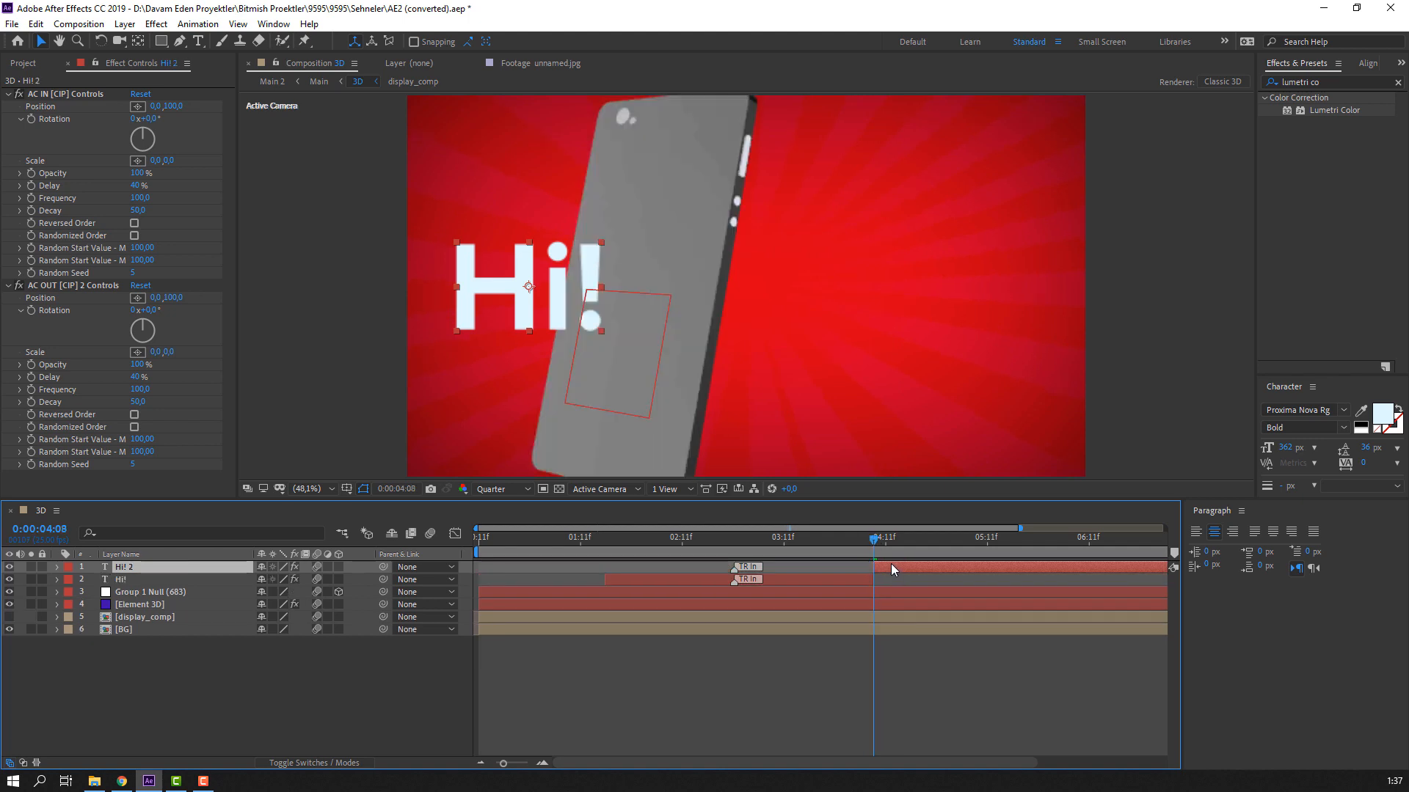
key("Delete")
left_click(844, 544)
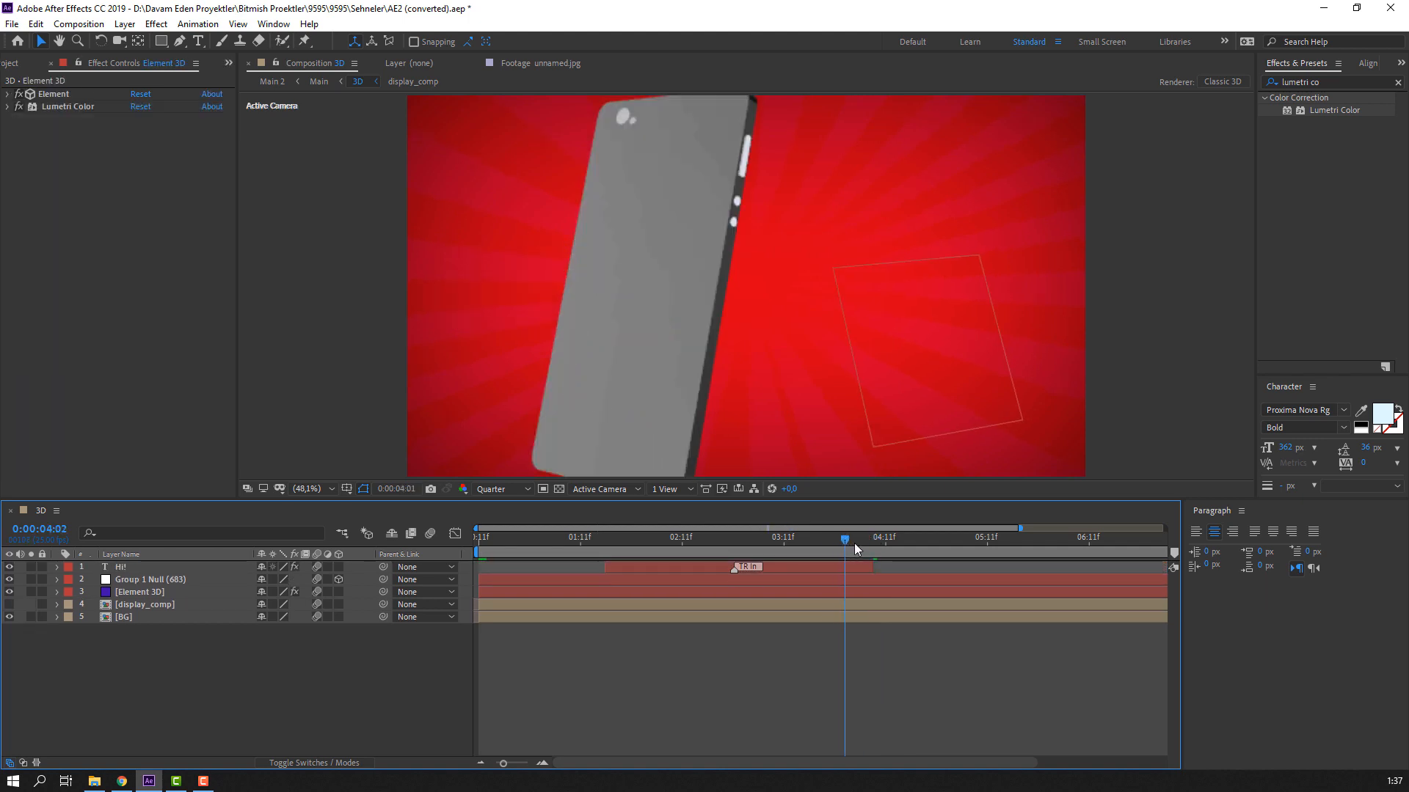
left_click_drag(855, 548, 934, 551)
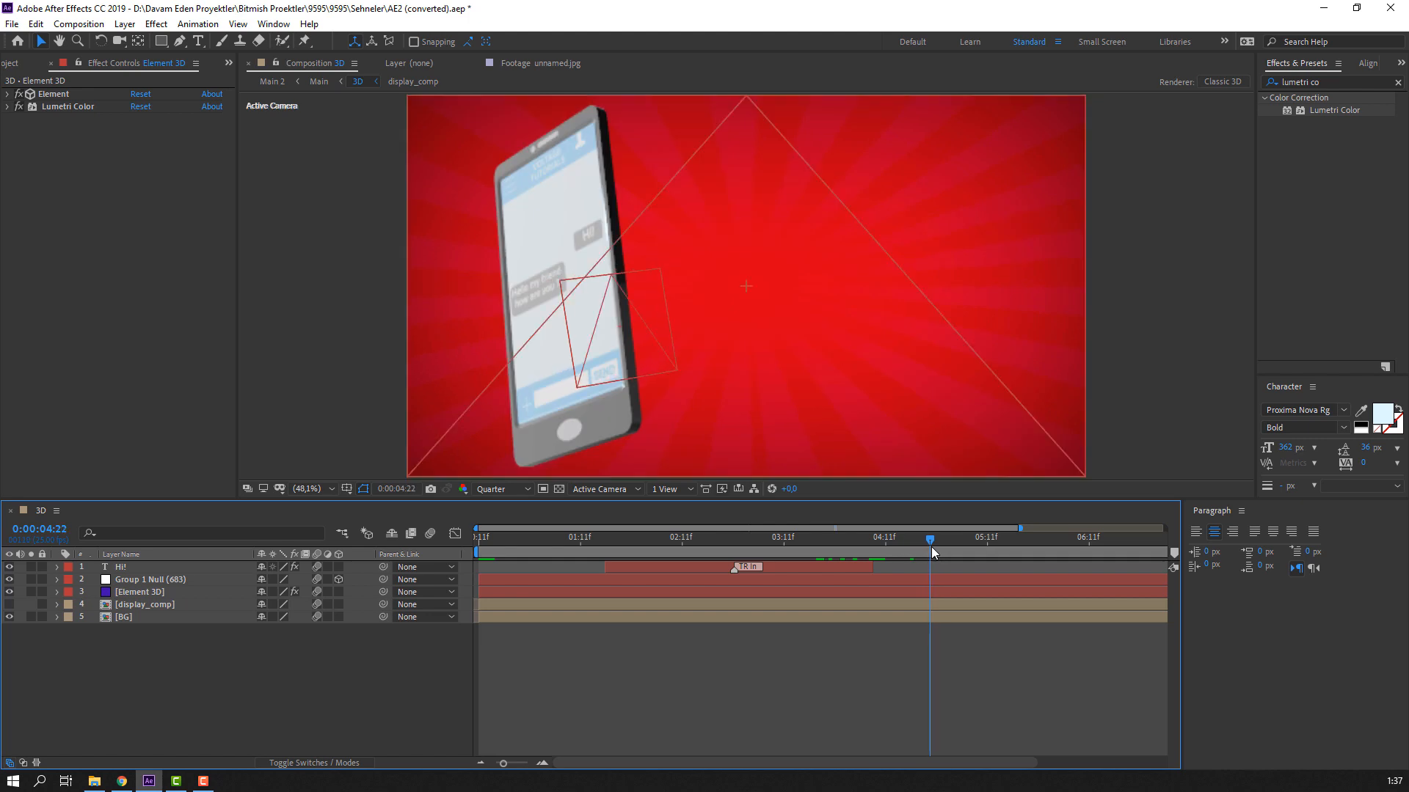
Step: Fade out the "Hi!" text with Opacity keyframes from 100% at 0:00:03:19 to 0% near the layer's end, and check the result
left_click(648, 568)
left_click(816, 548)
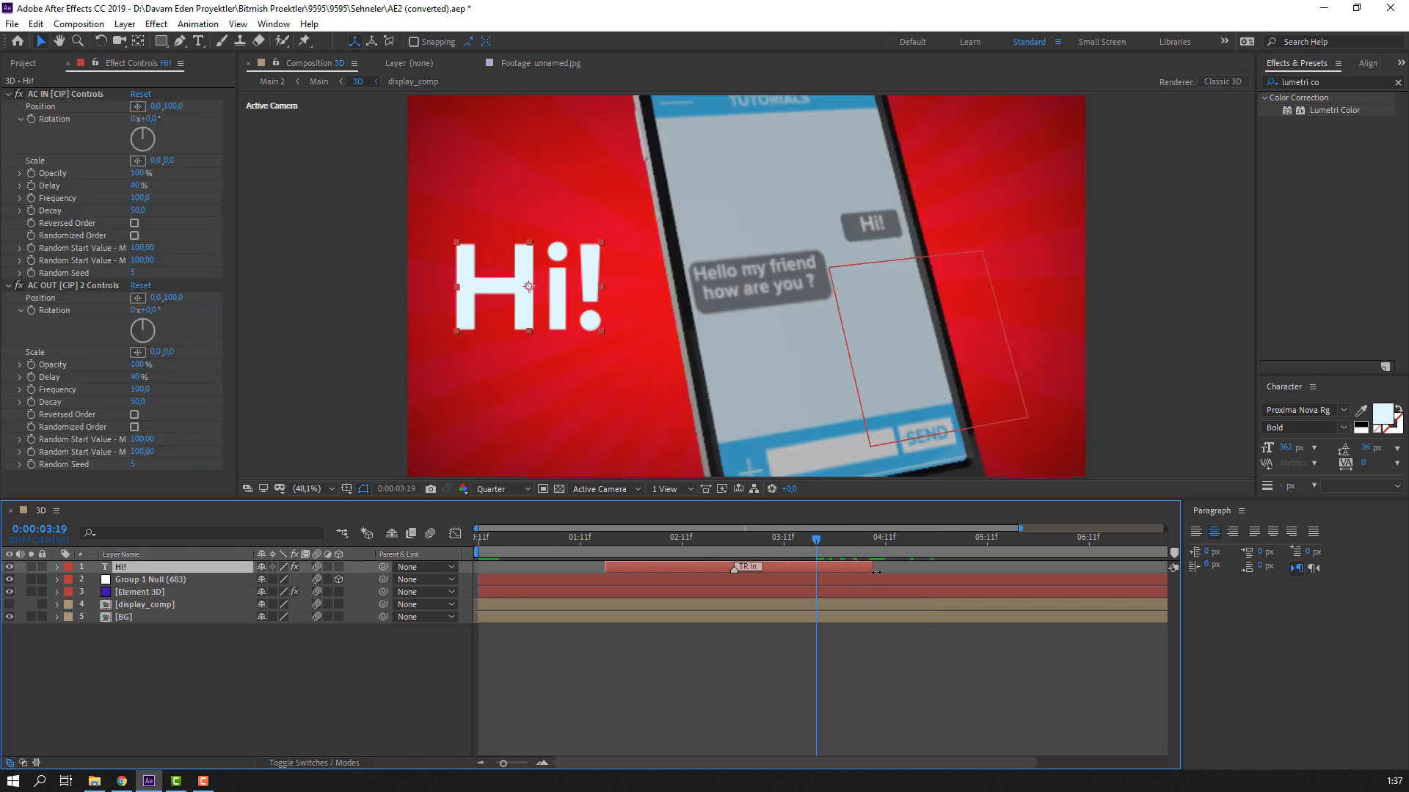
key("t")
left_click(94, 579)
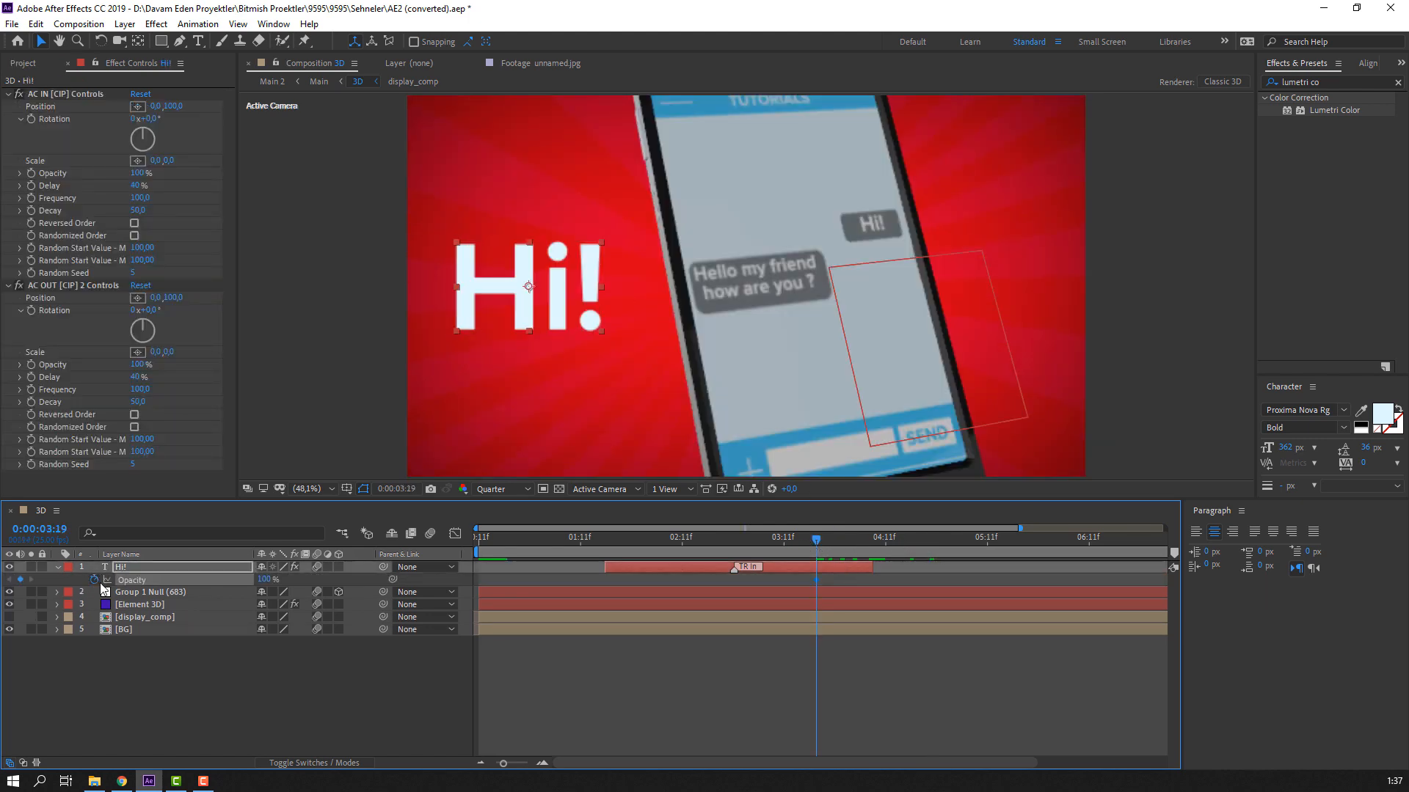
left_click(853, 552)
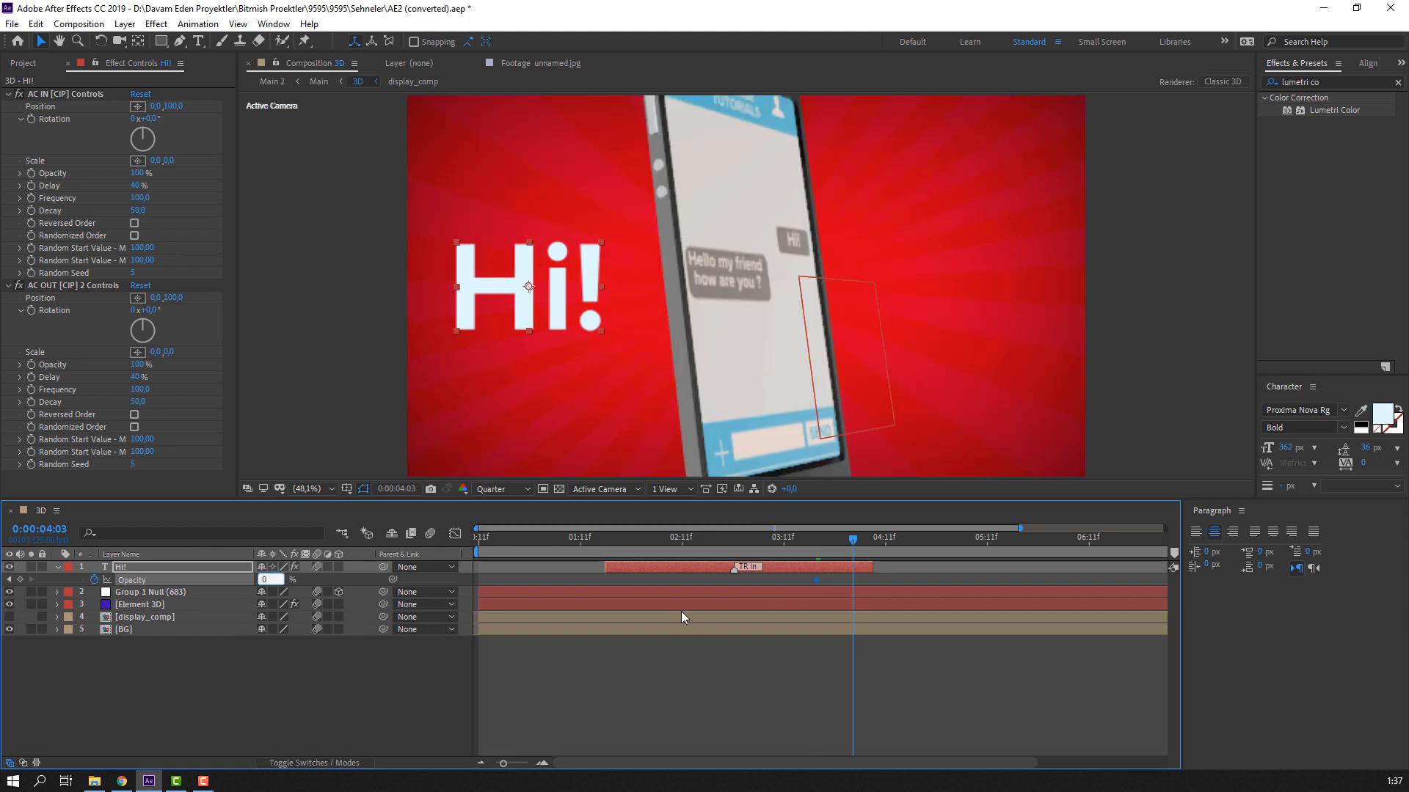
left_click(817, 543)
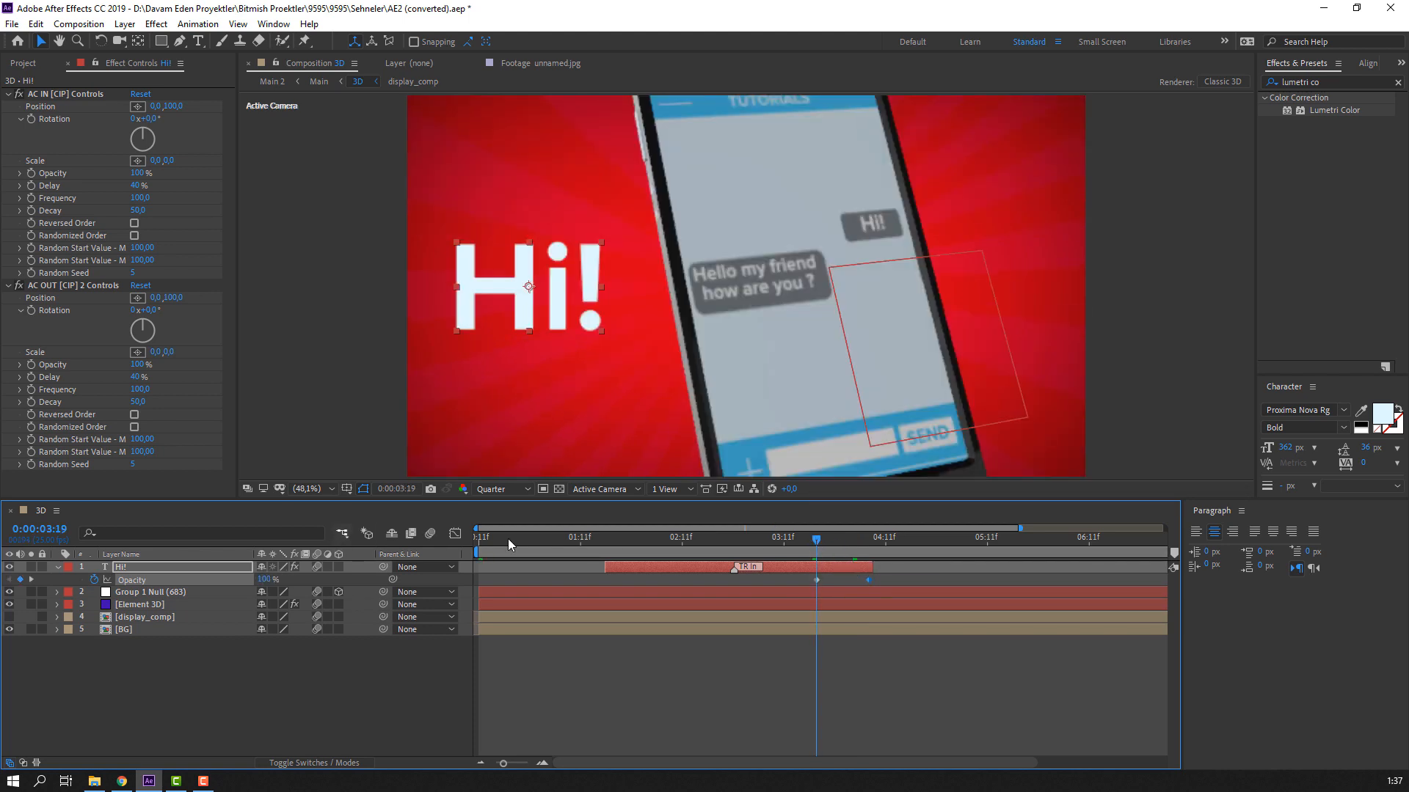
left_click_drag(816, 543, 967, 544)
key("minus")
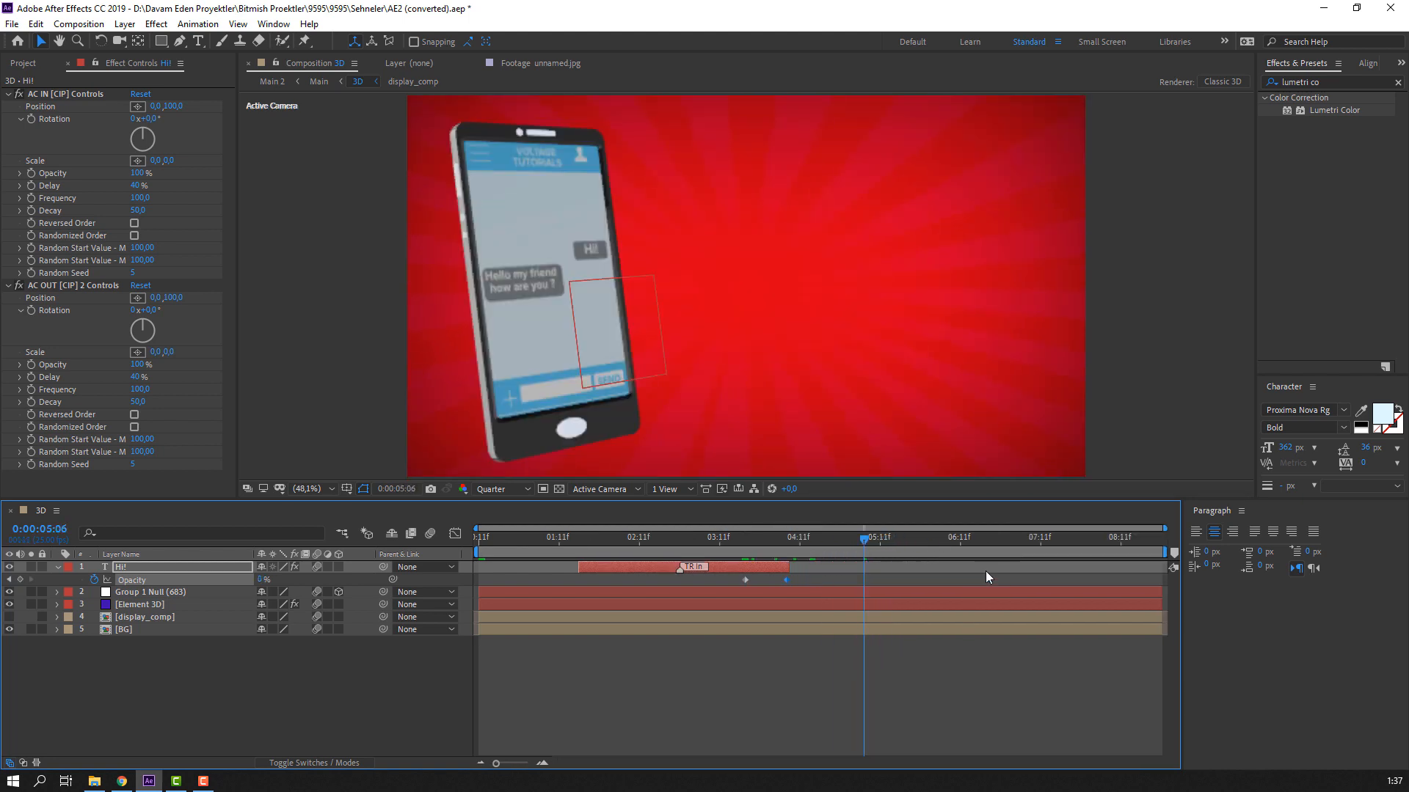
left_click(184, 670)
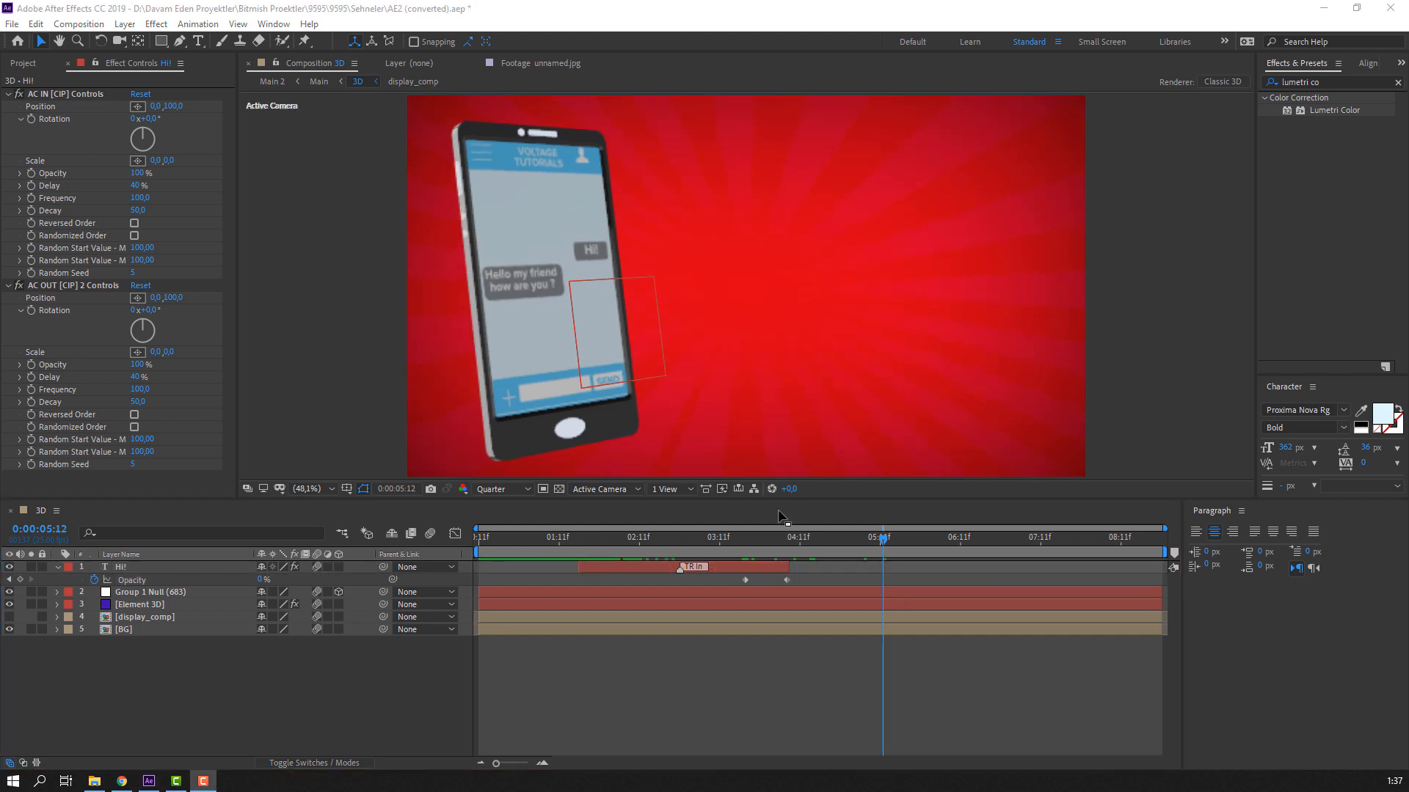
Step: Duplicate the "Hi!" layer and shift the copy to start at about 0:00:04:23
left_click(616, 569)
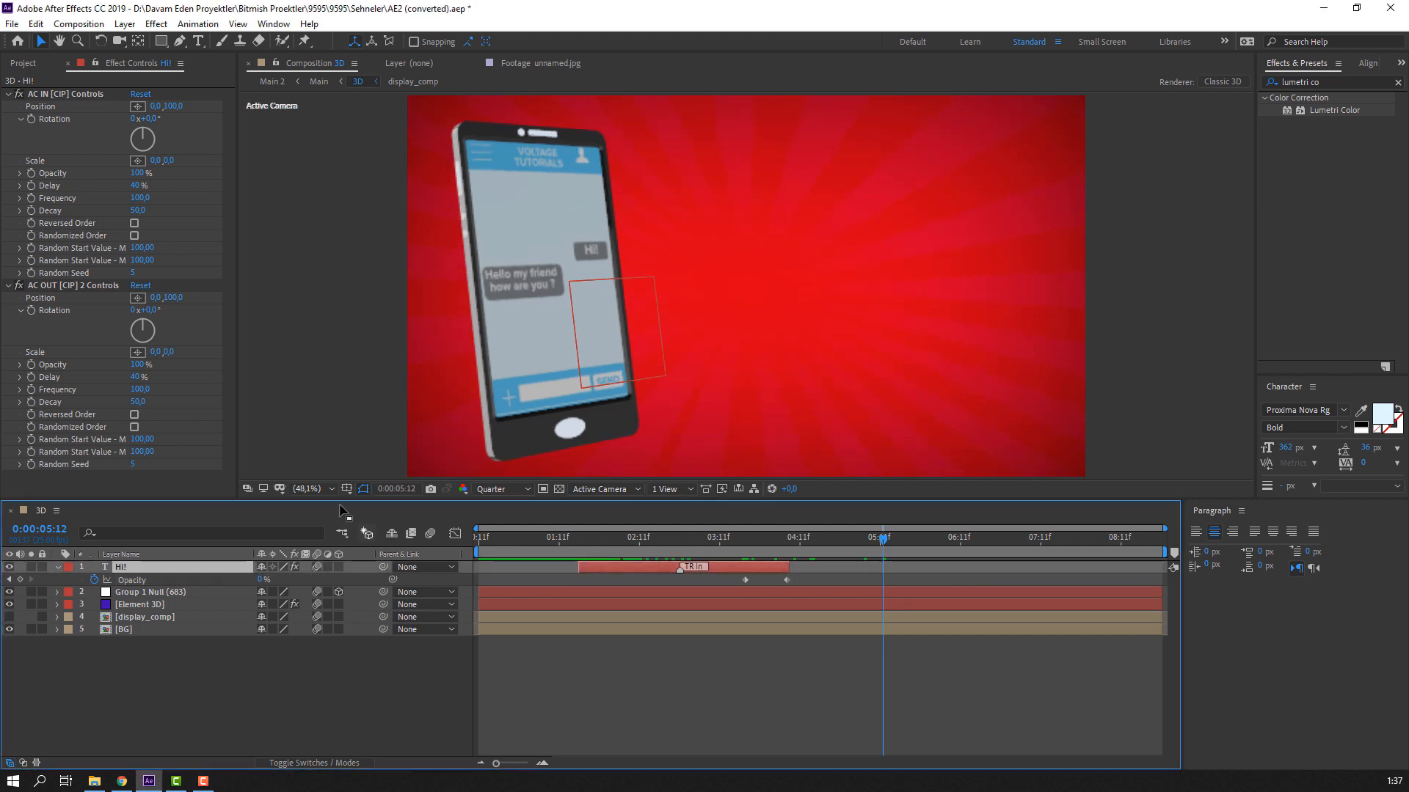
left_click(35, 24)
left_click(73, 213)
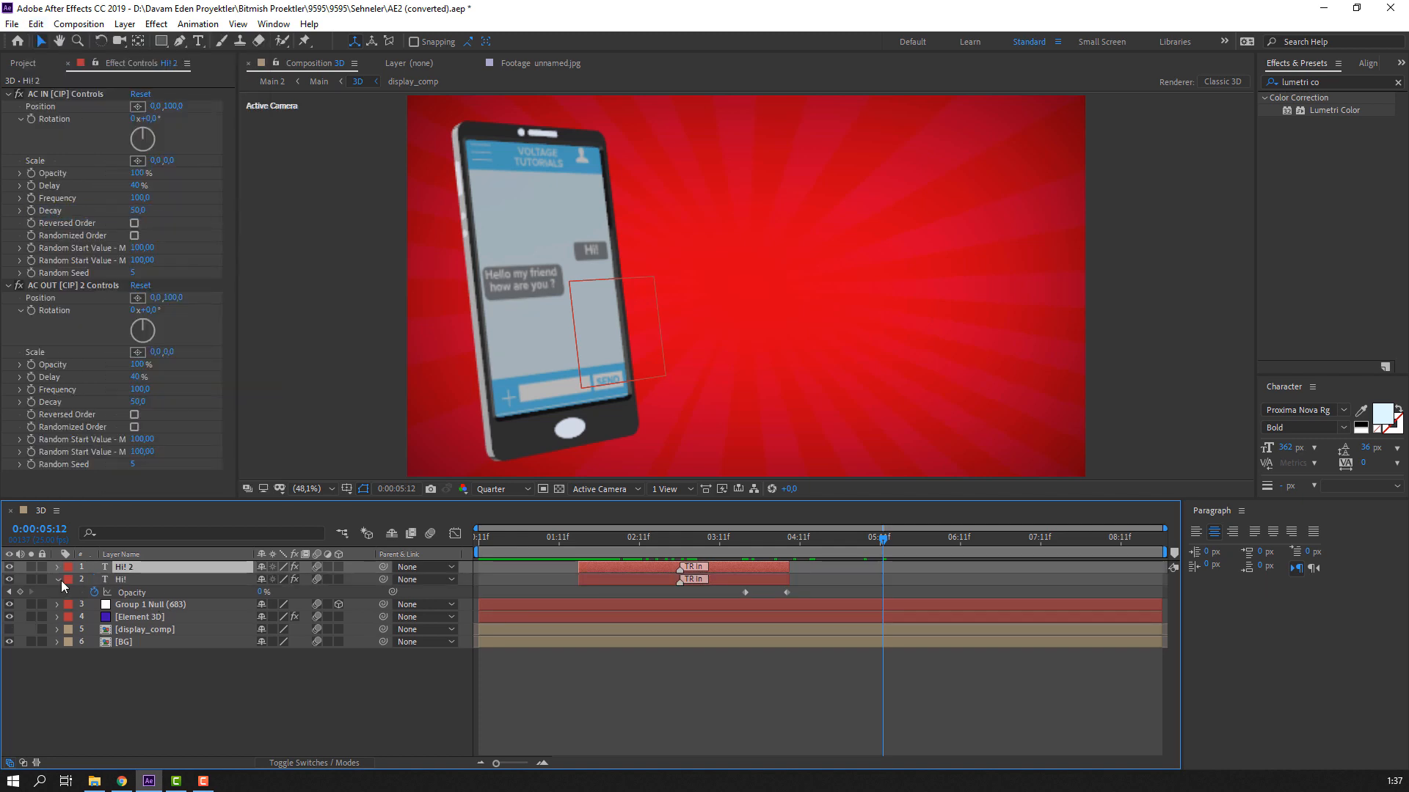
left_click(56, 580)
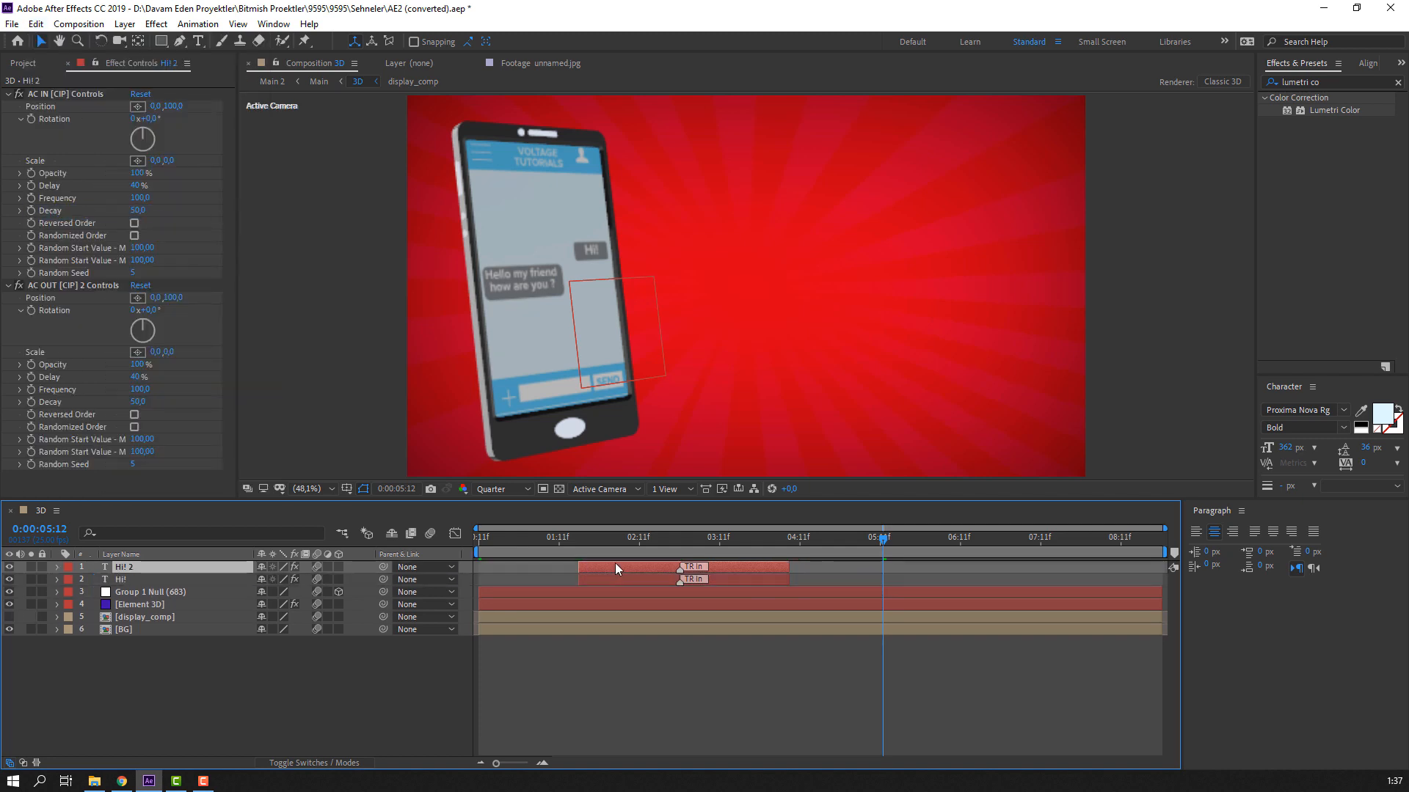
left_click_drag(614, 562, 874, 565)
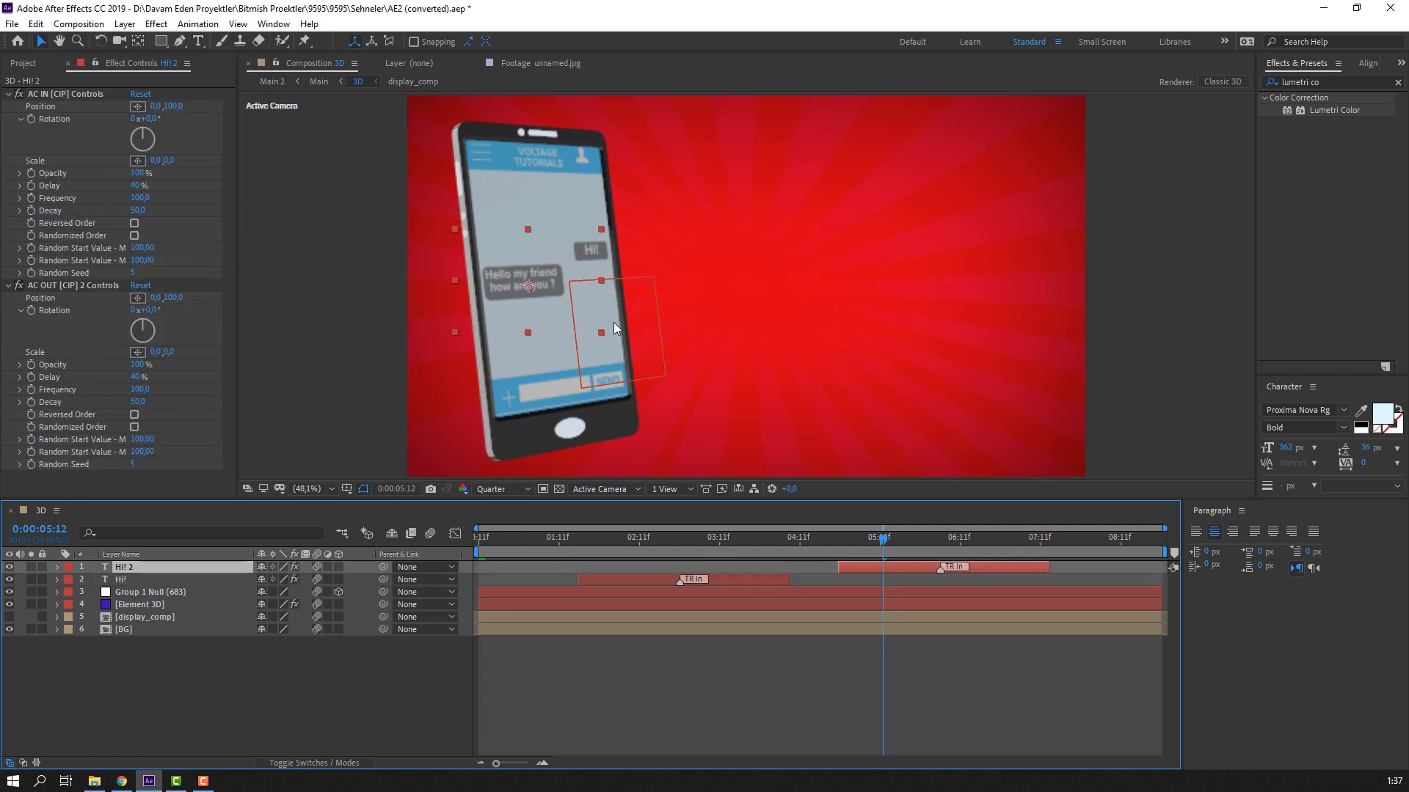
Step: Move the duplicated text to the empty background beside the phone and change its wording to "Subscribe Channel"
key("ctrl+t")
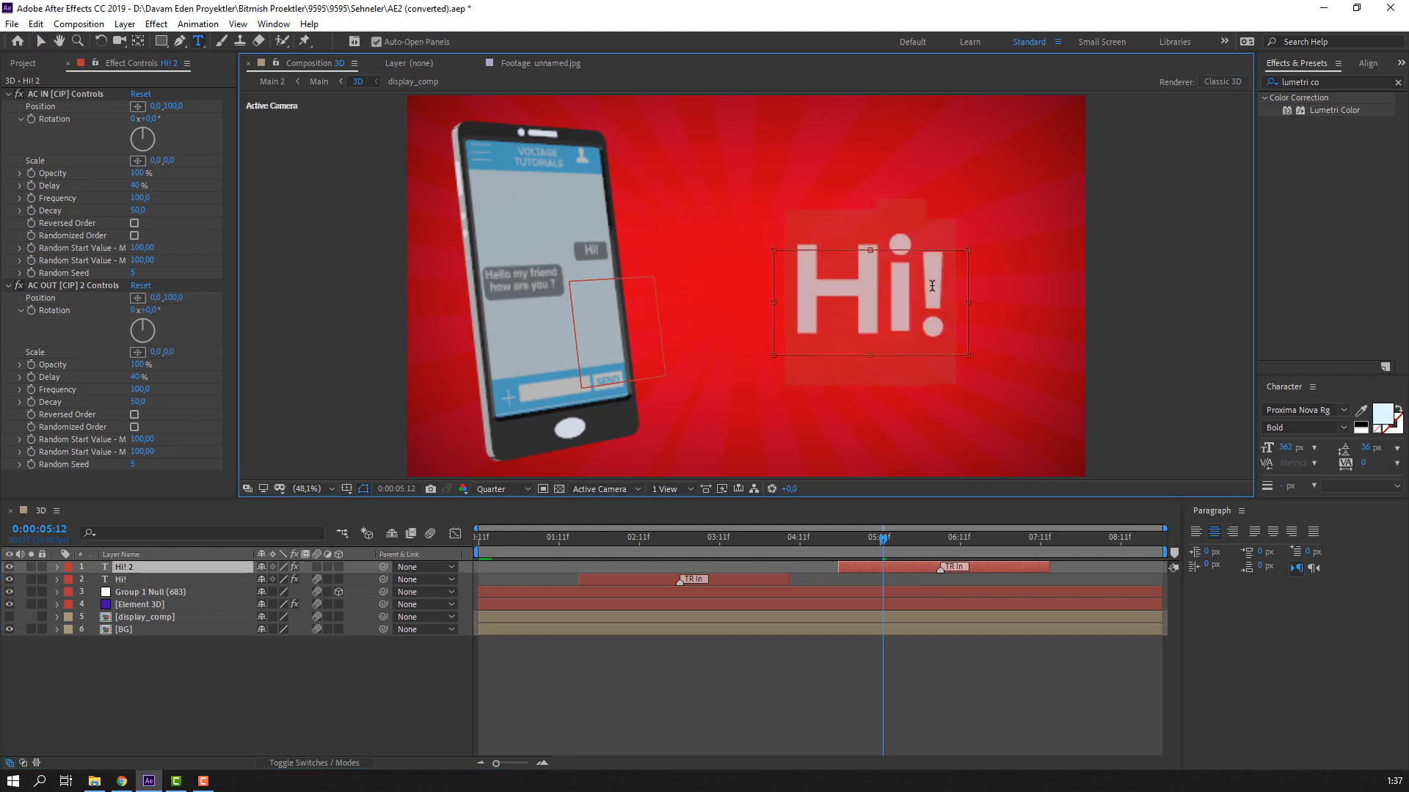
type("Subs")
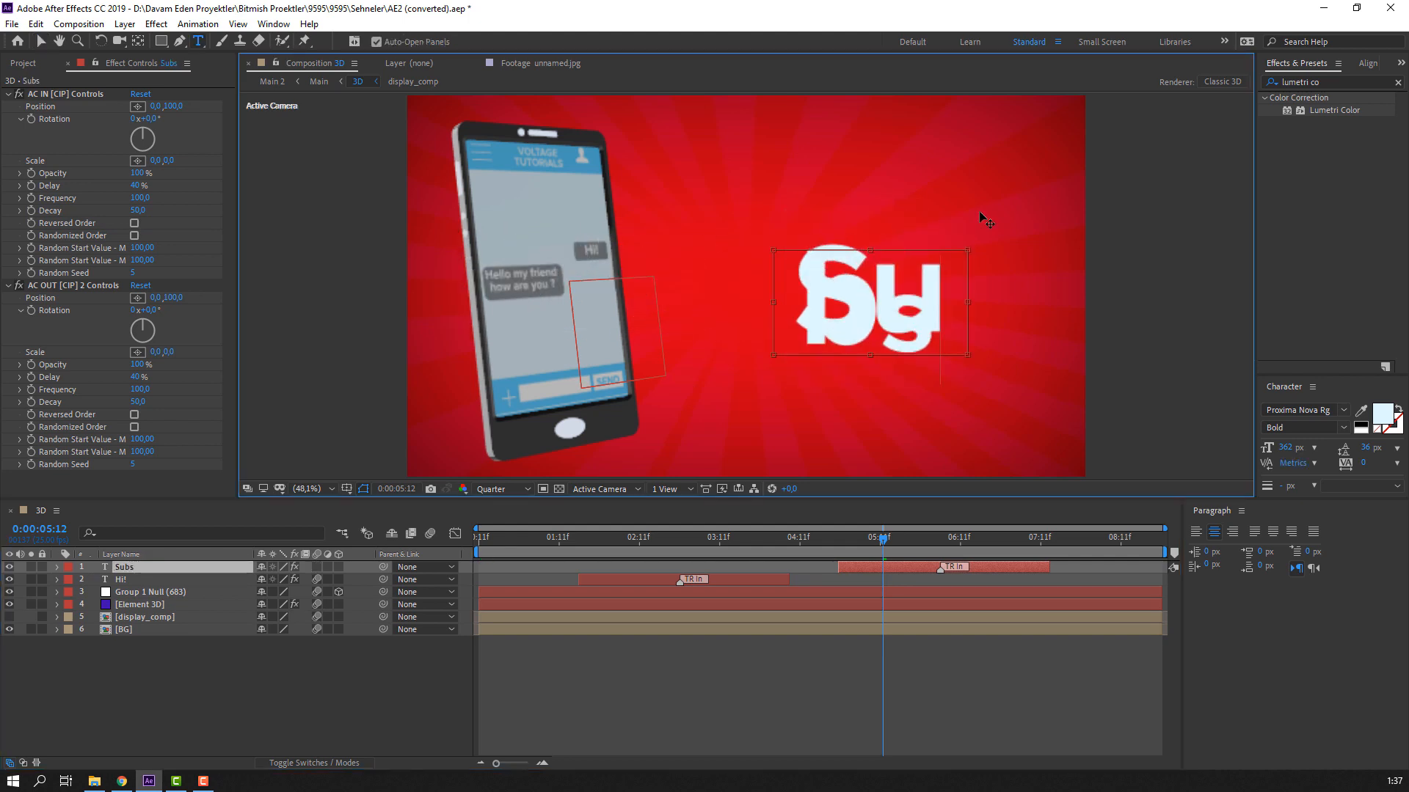
type("cribe")
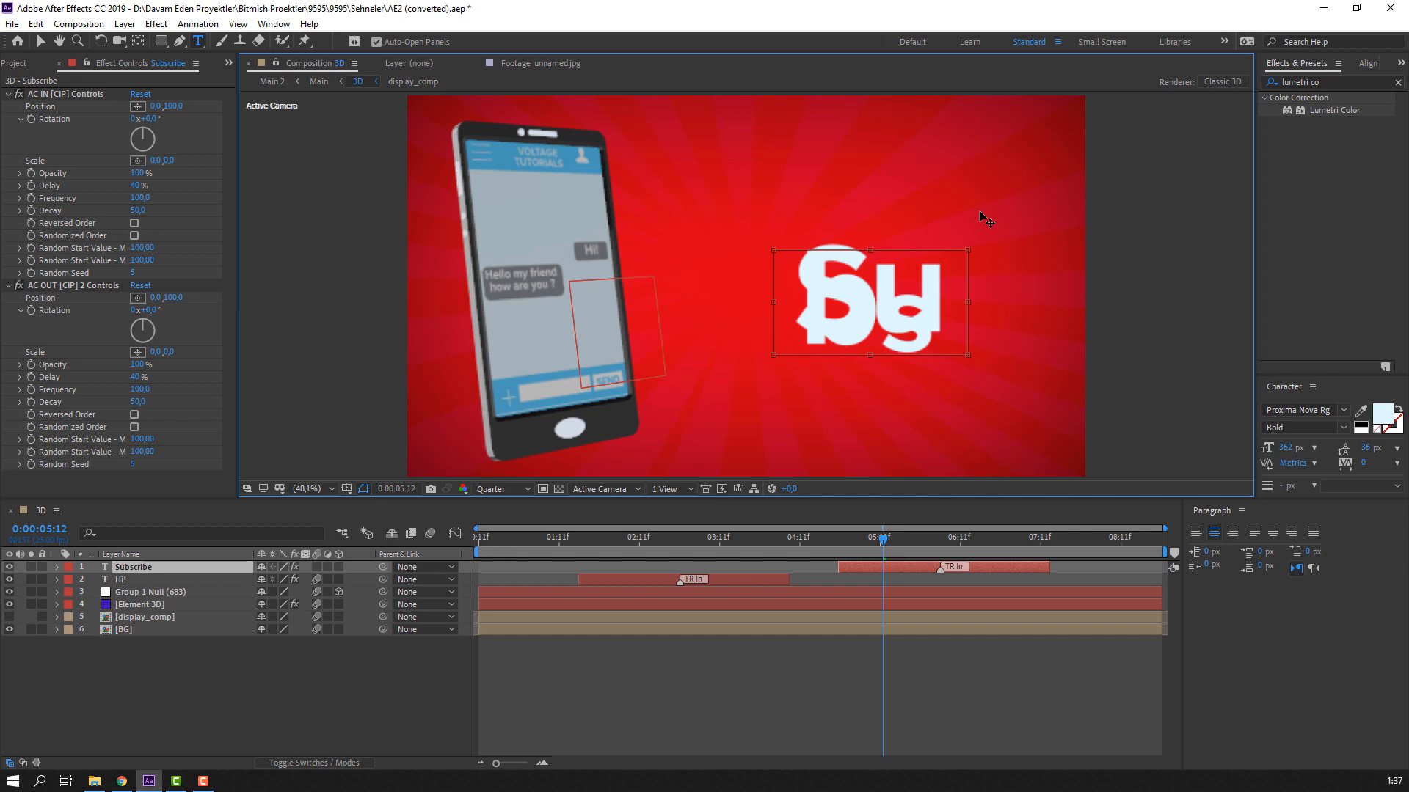
type(" Channel")
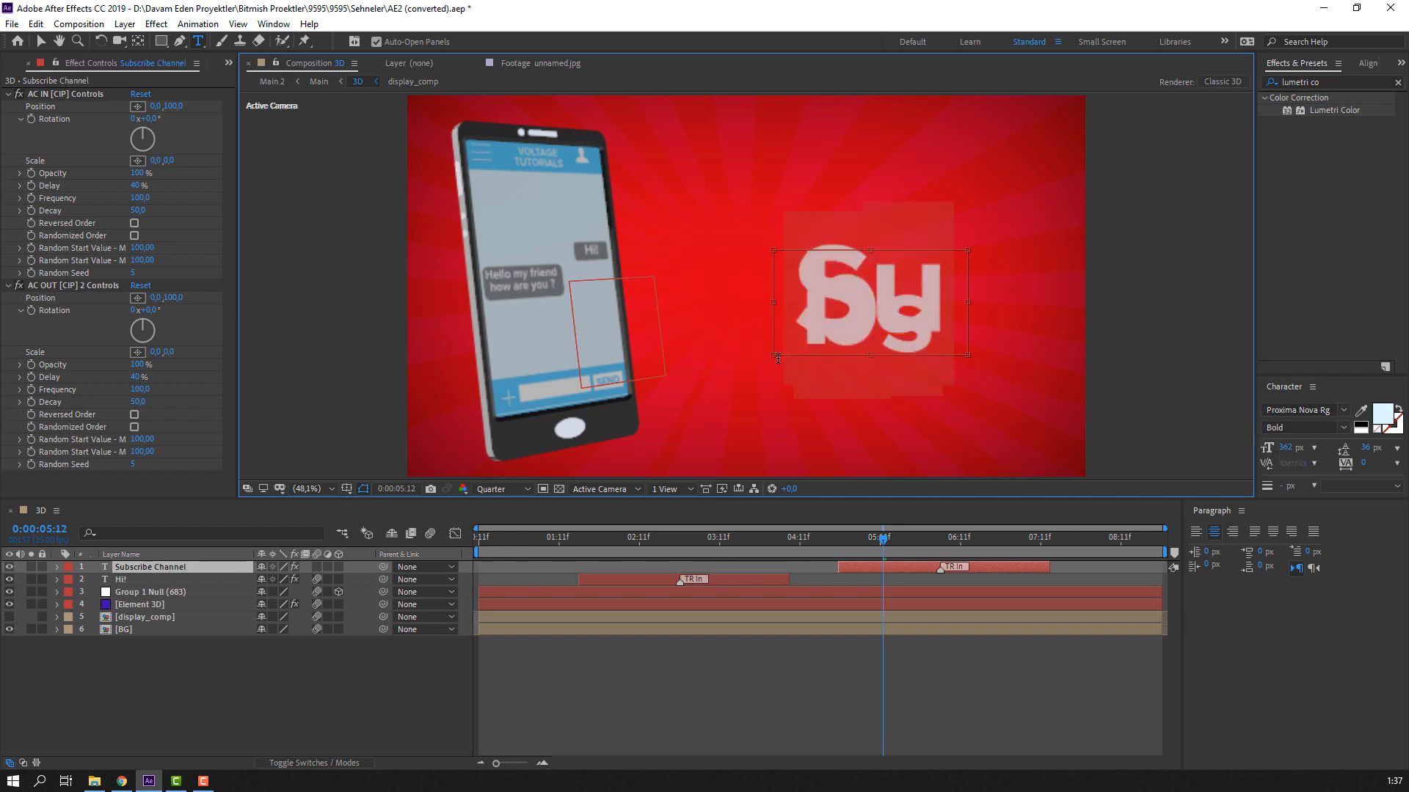
Step: Widen the "Subscribe Channel" text box on both sides, set its font size to 238 px, and check it at 0:00:06:02
left_click_drag(775, 357, 696, 368)
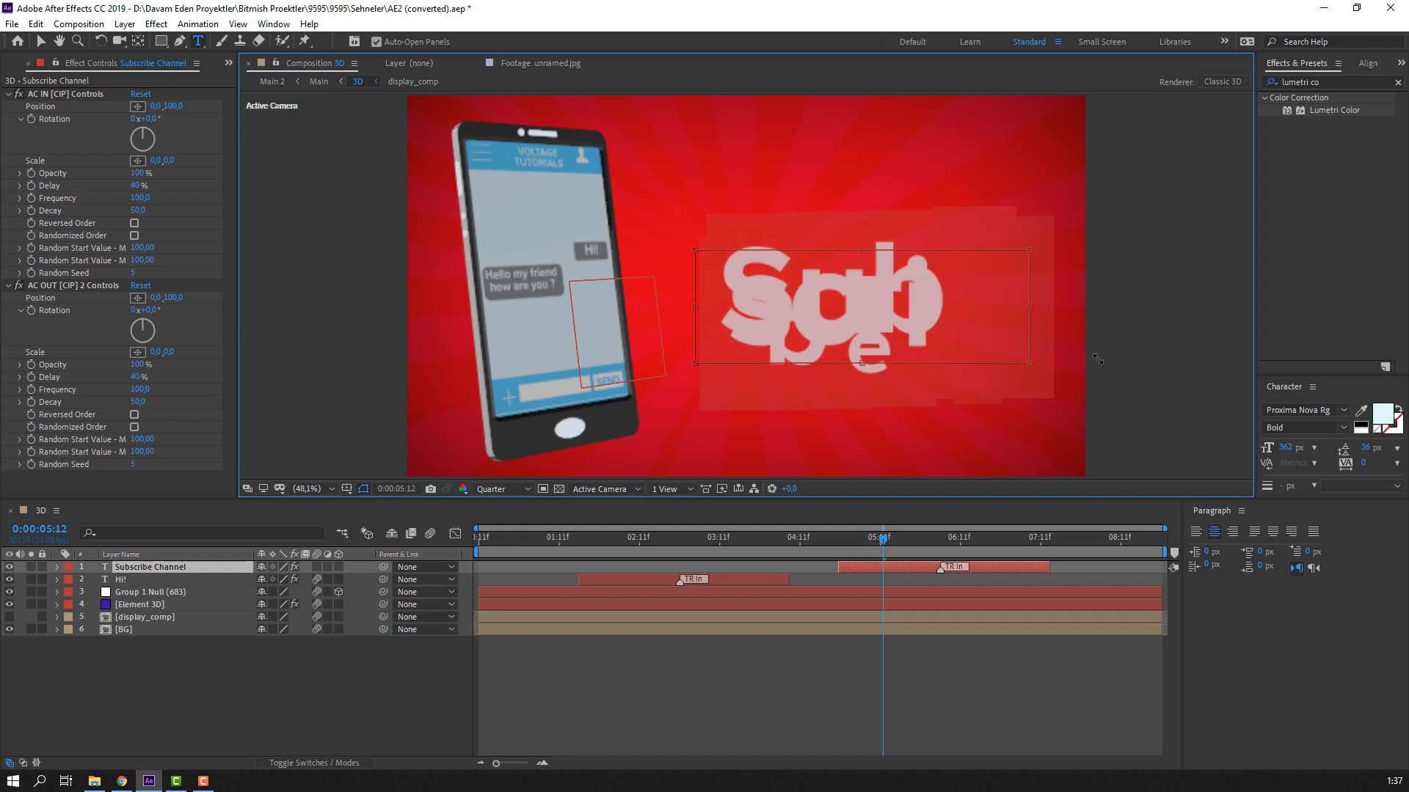
left_click_drag(969, 367, 1074, 368)
left_click_drag(1299, 453, 1187, 435)
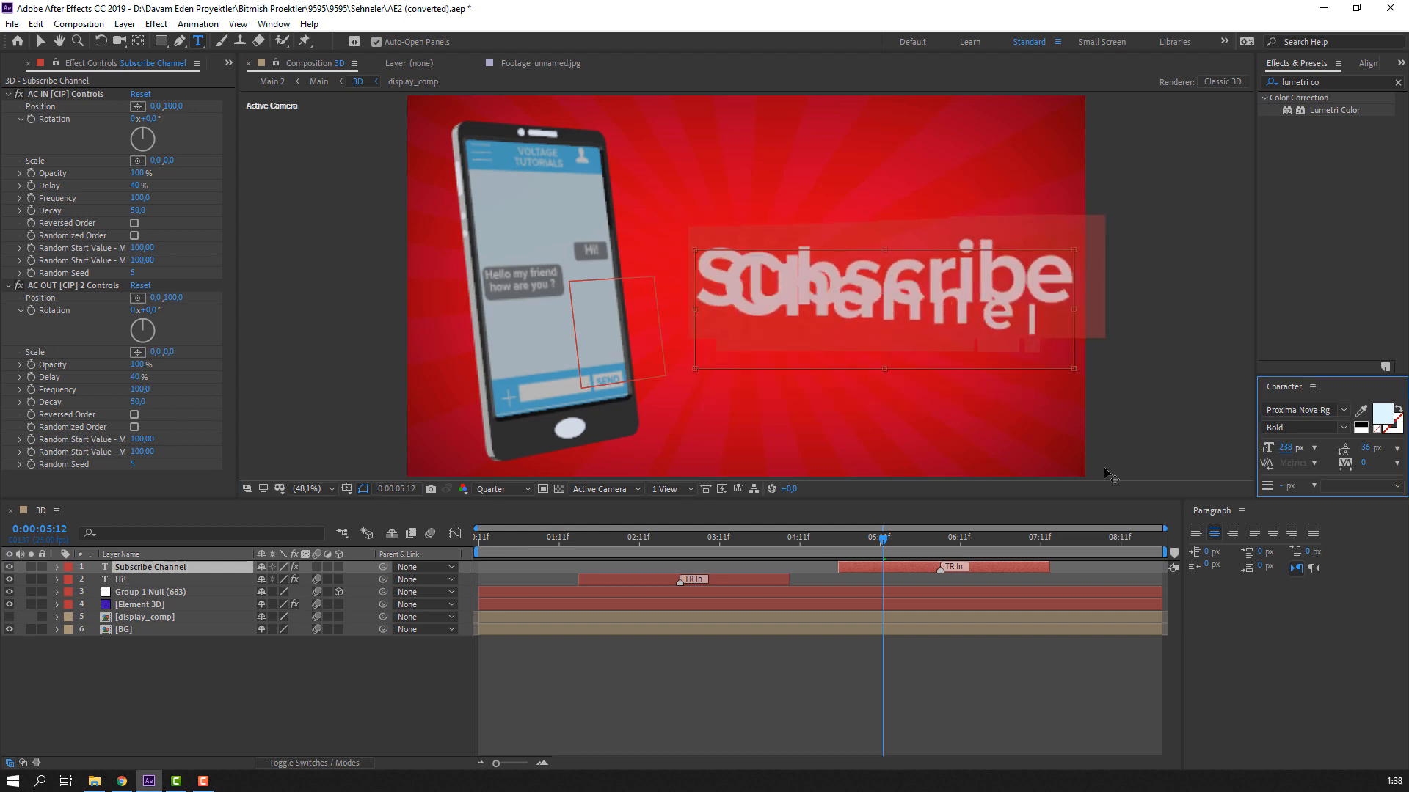
left_click_drag(887, 552, 931, 541)
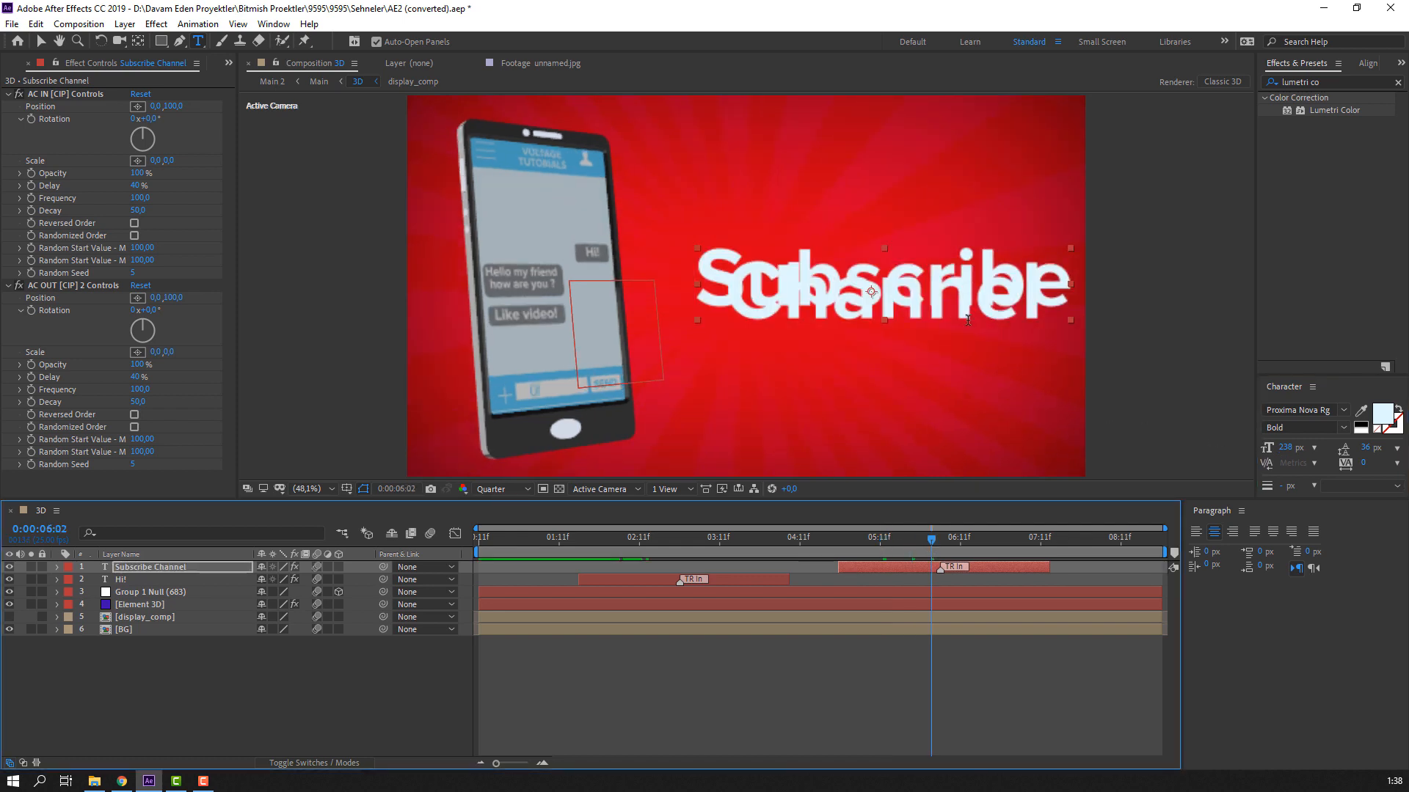
Step: Set the leading of the "Subscribe Channel" text to 195 px and extend its text box downwards to fit both lines
left_click(936, 292)
key("ctrl+a")
left_click_drag(1366, 448, 1402, 382)
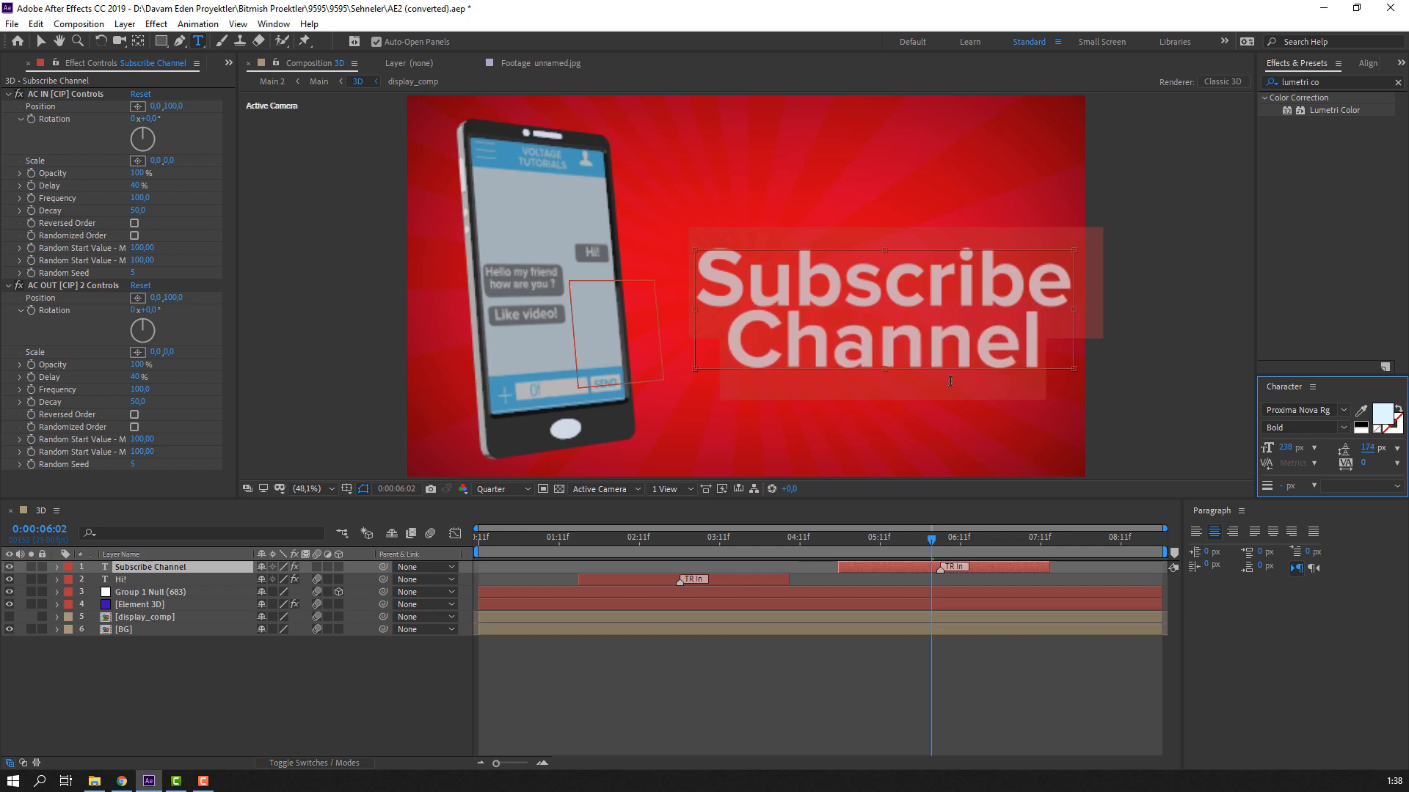
left_click_drag(889, 375, 889, 391)
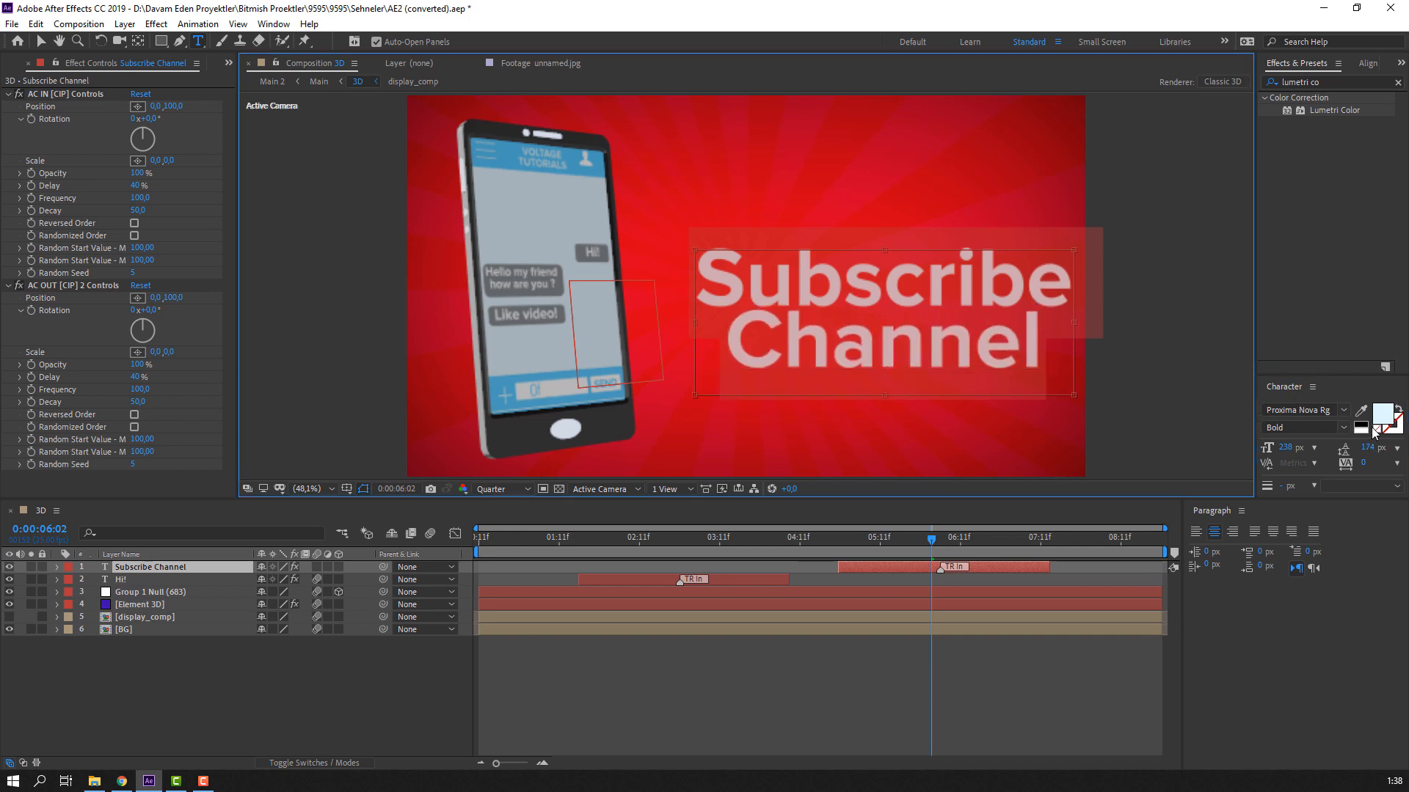
left_click_drag(1366, 449, 1381, 445)
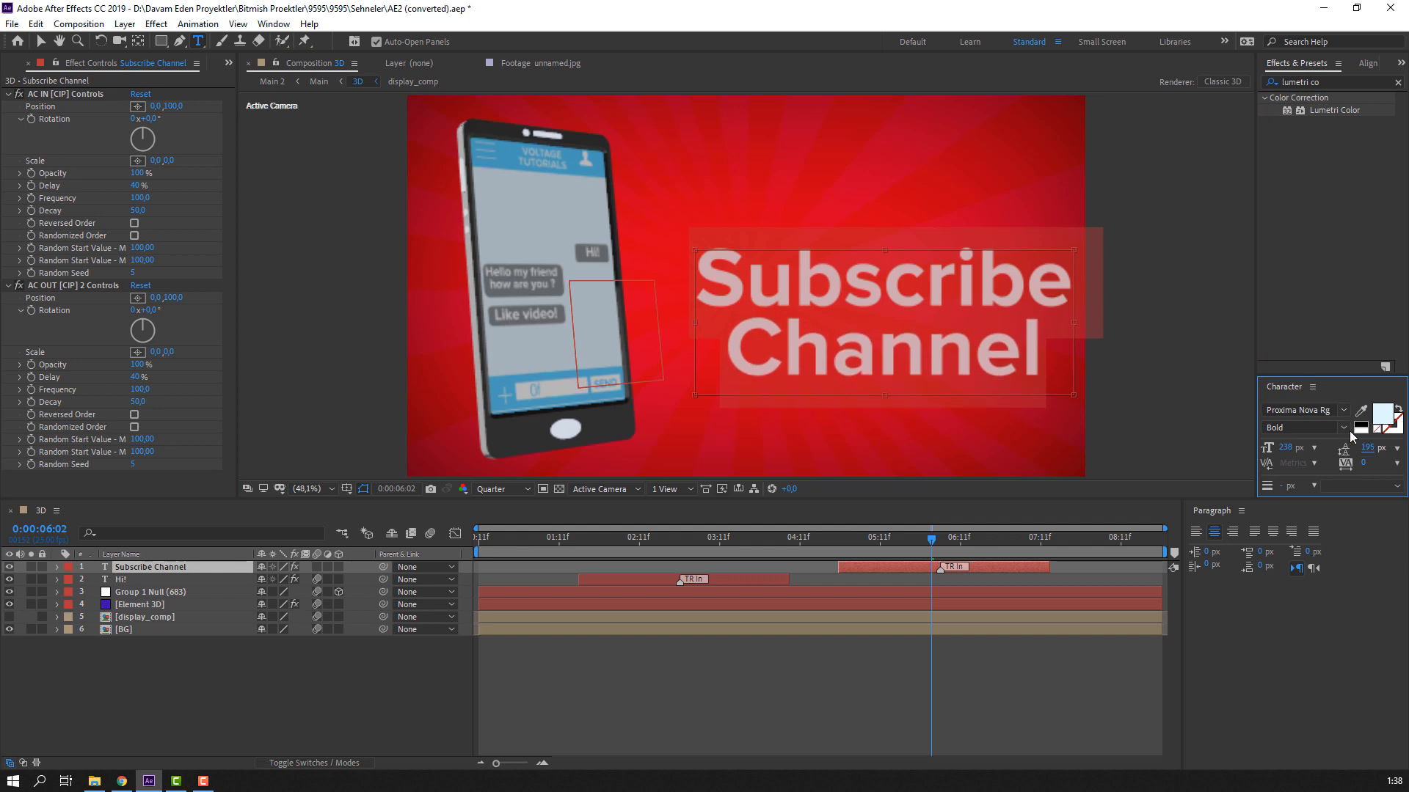
Step: Finish the text editing and move "Subscribe Channel" slightly higher beside the phone
left_click(893, 346)
left_click(40, 42)
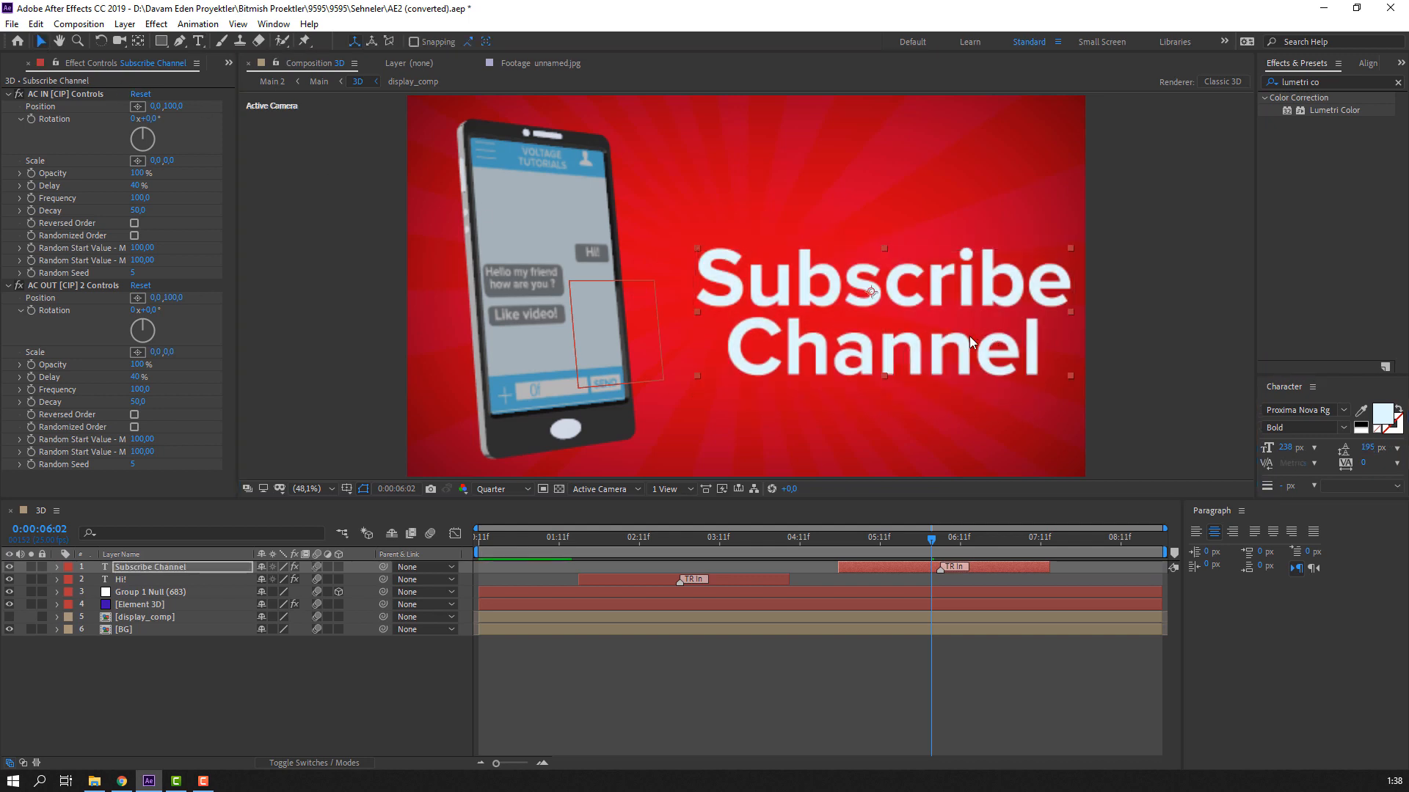
left_click_drag(921, 305, 900, 261)
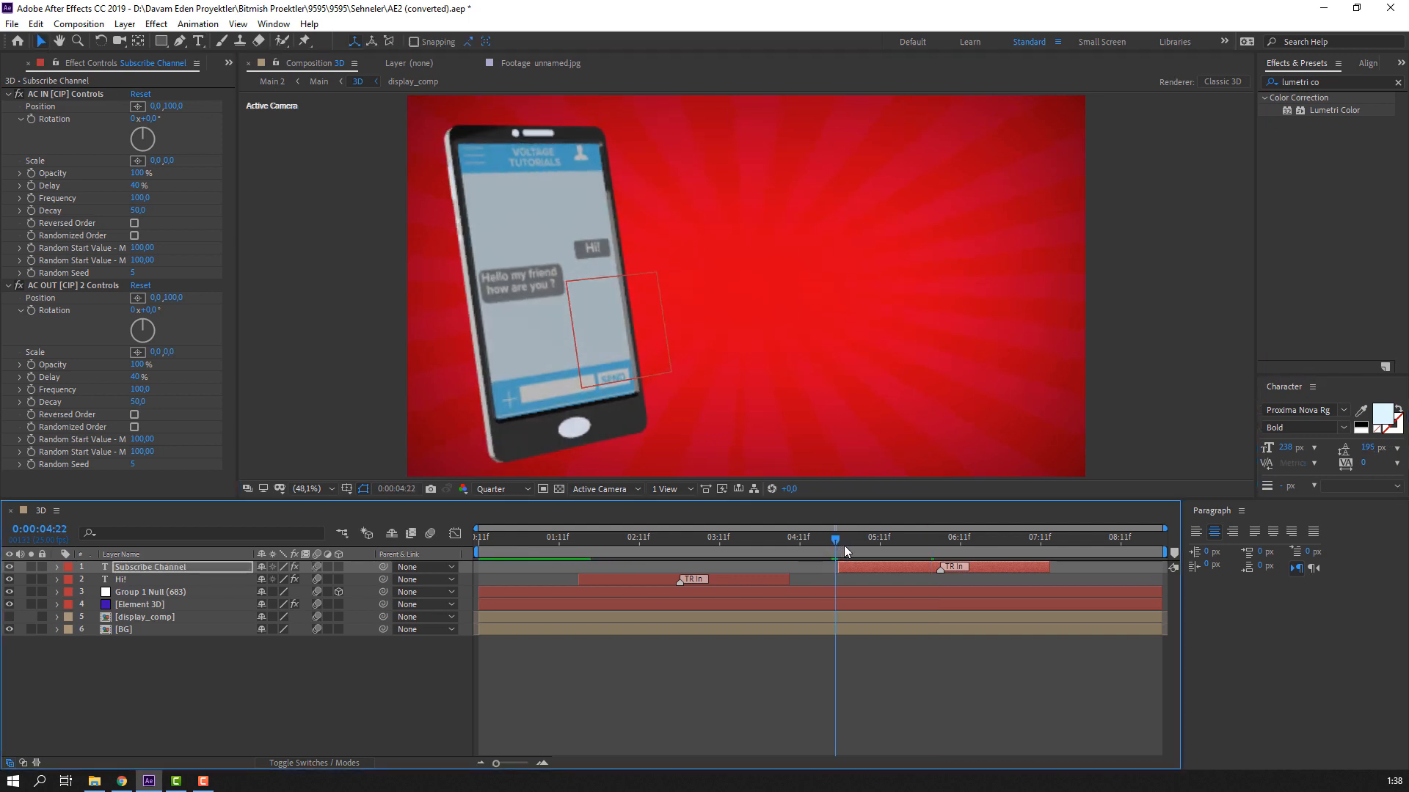